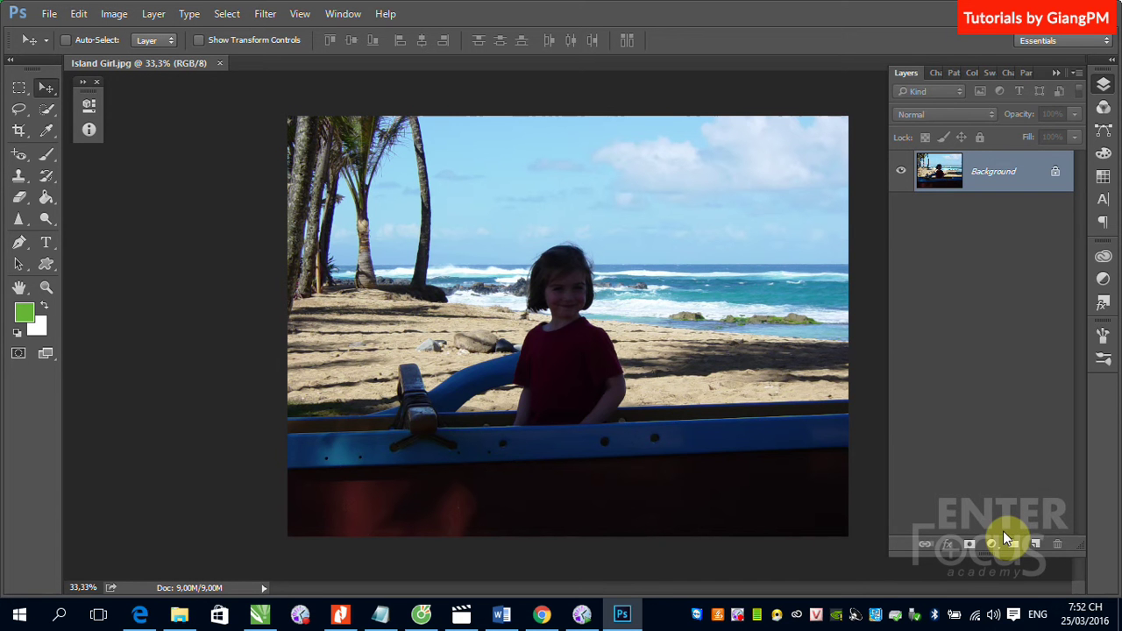
- Add an empty Layer 1 above the beach photo, switch to the Gradient Tool and open its Gradient Editor
{"action": "left_click", "coordinate": [1034, 543]}
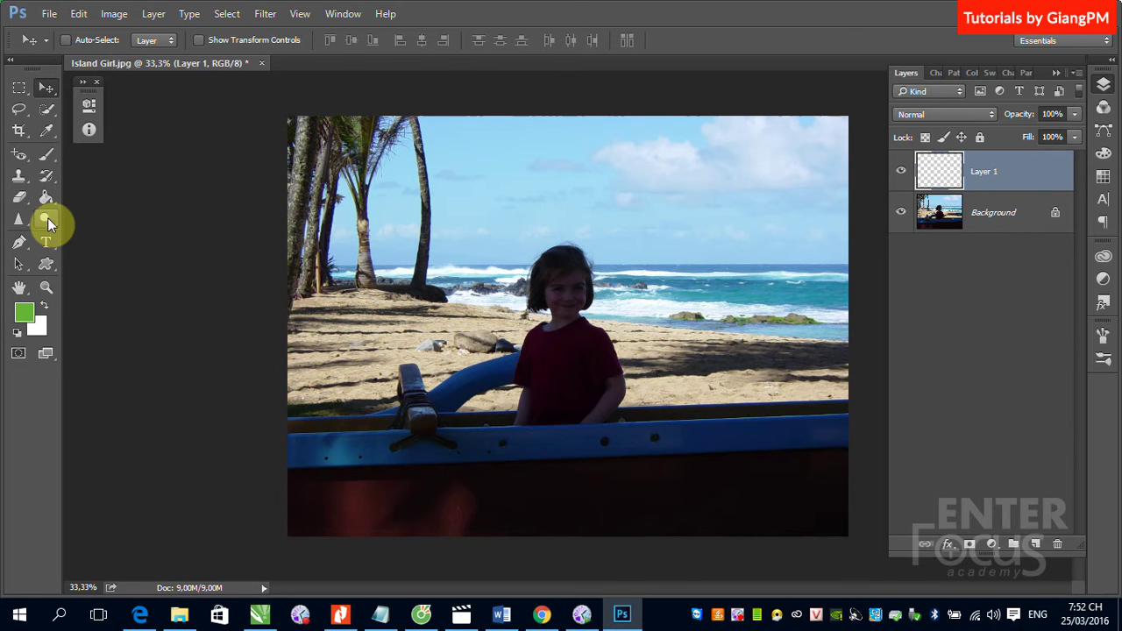
{"action": "right_click", "coordinate": [47, 197]}
{"action": "left_click", "coordinate": [109, 194]}
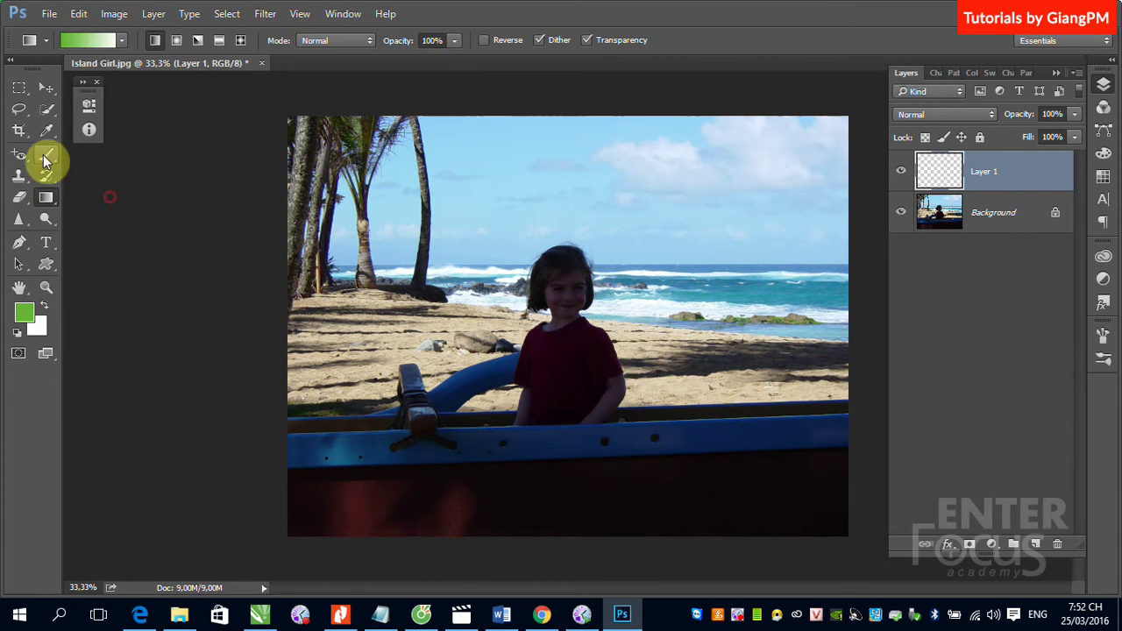
{"action": "left_click", "coordinate": [106, 39]}
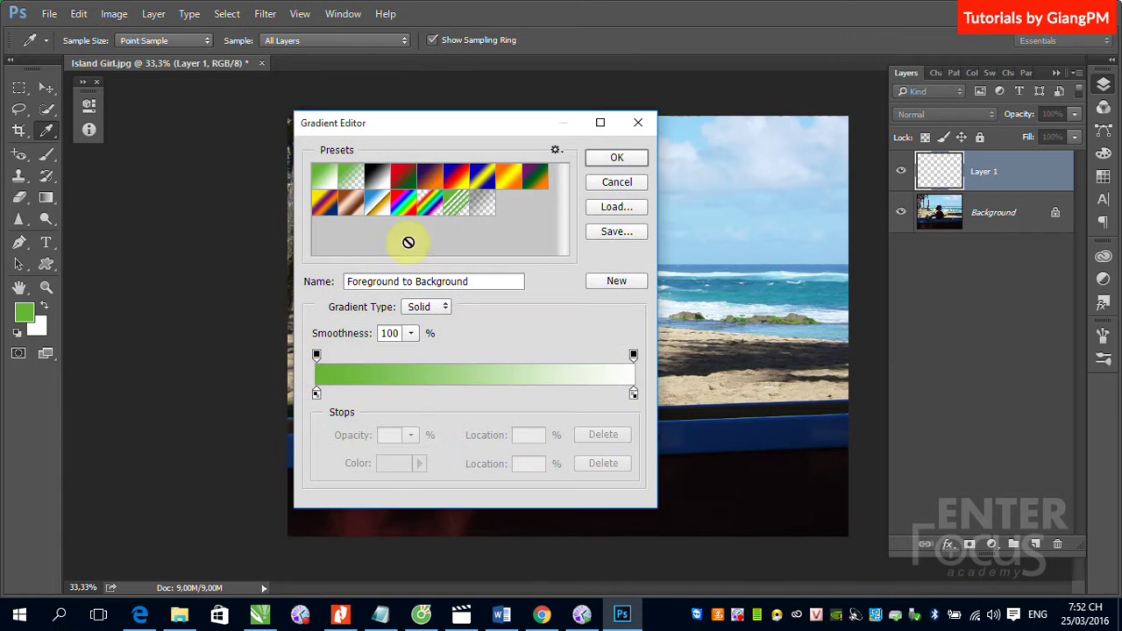
- Pick Transparent Rainbow and bunch its red, yellow, navy and pink colour stops near 42–51%
{"action": "left_click", "coordinate": [430, 203]}
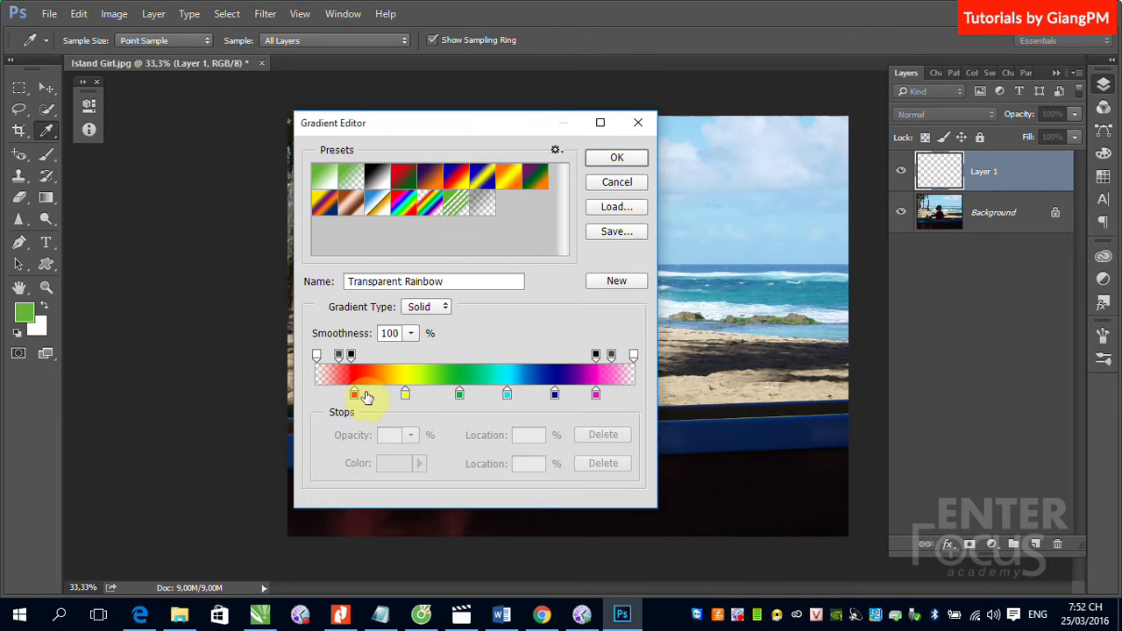
{"action": "left_click_drag", "start_coordinate": [359, 399], "coordinate": [394, 401]}
{"action": "left_click", "coordinate": [405, 396]}
{"action": "double_click", "coordinate": [405, 397]}
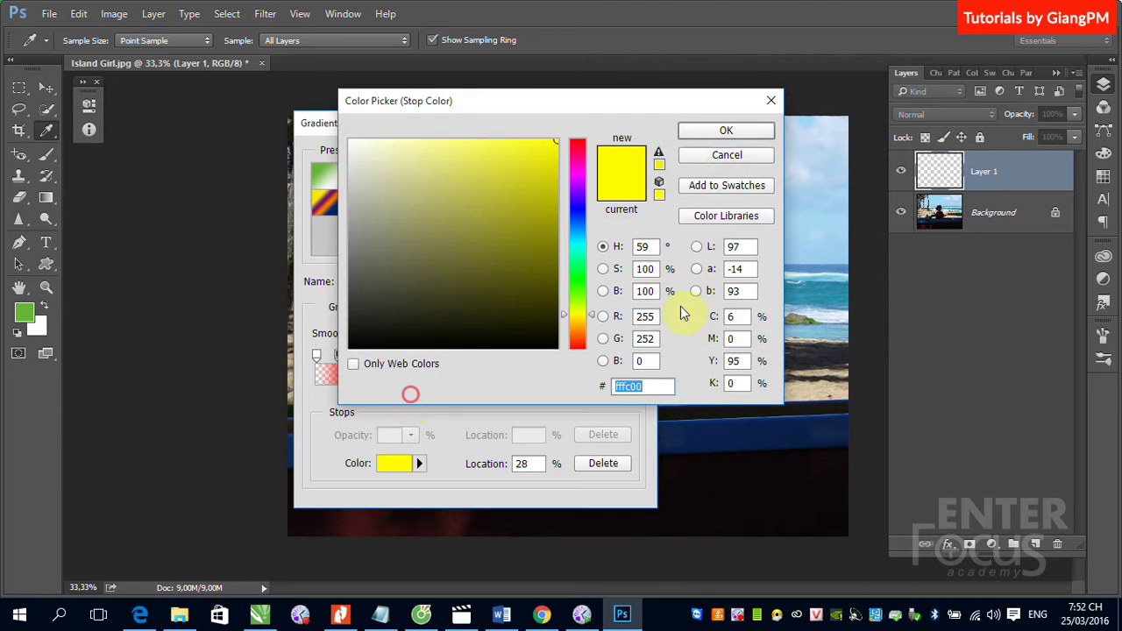
{"action": "left_click", "coordinate": [723, 156]}
{"action": "left_click_drag", "start_coordinate": [406, 396], "coordinate": [465, 395]}
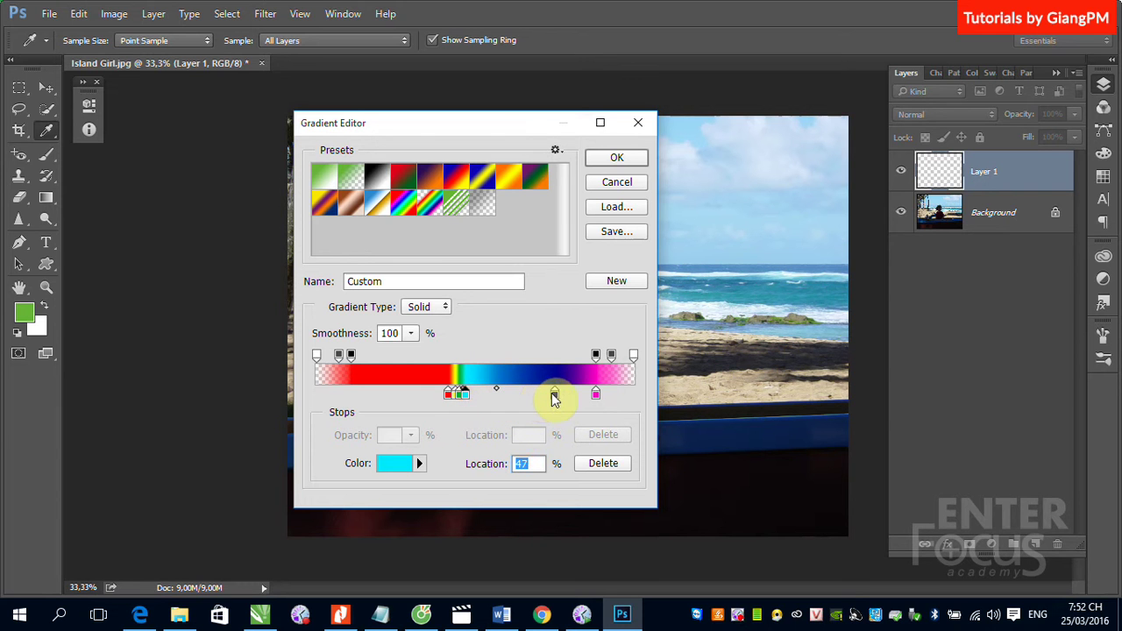
{"action": "left_click_drag", "start_coordinate": [555, 395], "coordinate": [474, 395]}
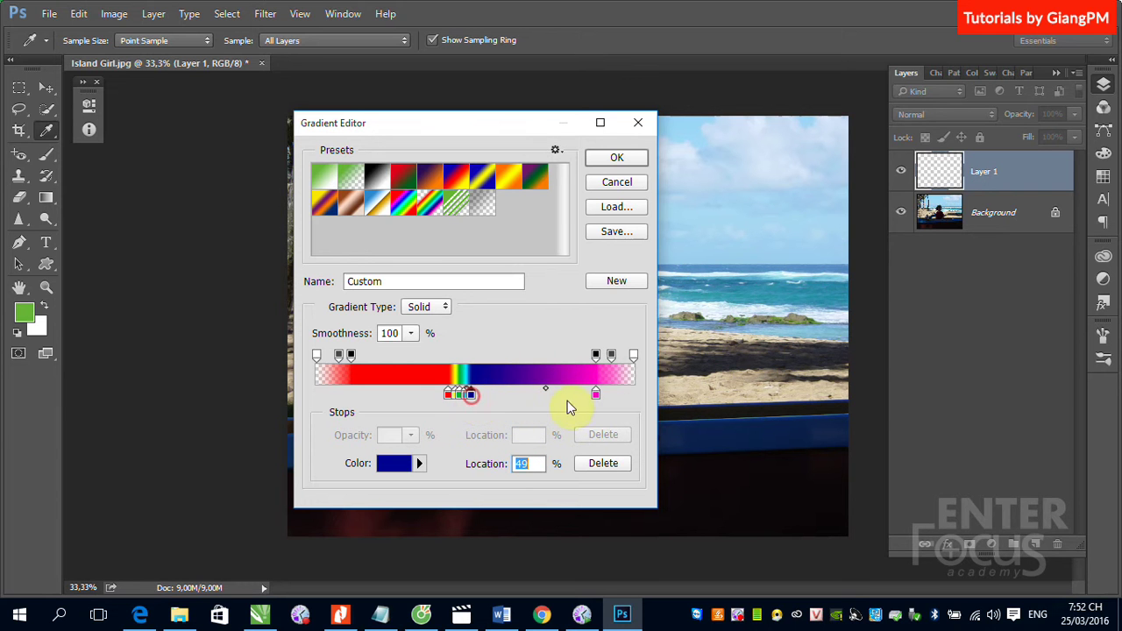
{"action": "left_click_drag", "start_coordinate": [595, 395], "coordinate": [478, 394]}
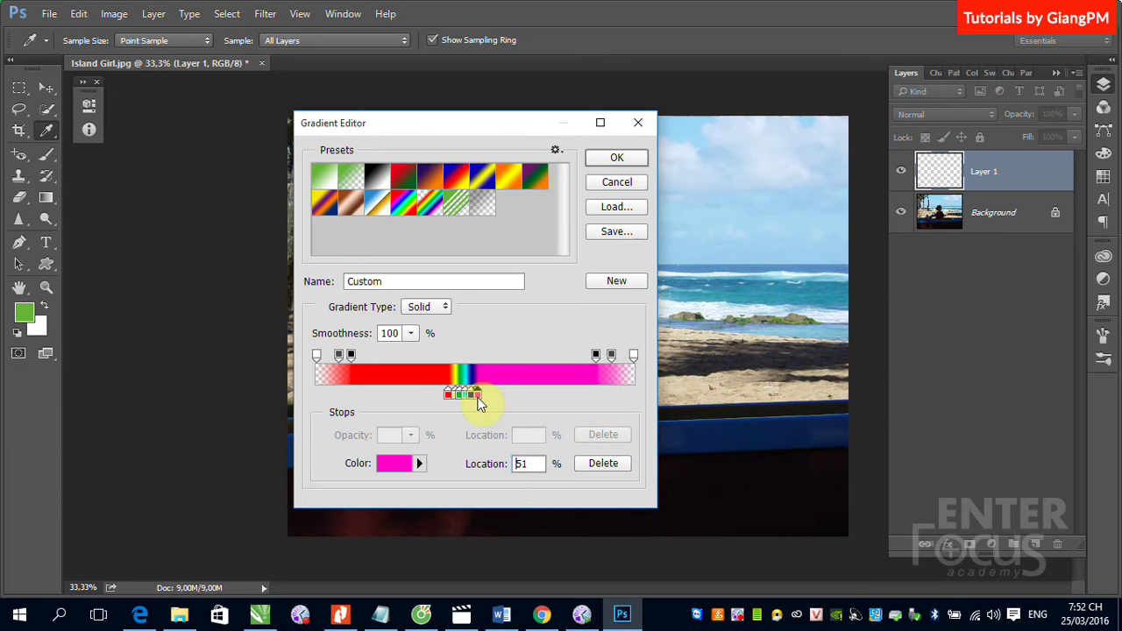
- Add a 50% opacity stop at 46%, then place 30%, 10% and transparent stops around 49–51%
{"action": "left_click", "coordinate": [463, 356]}
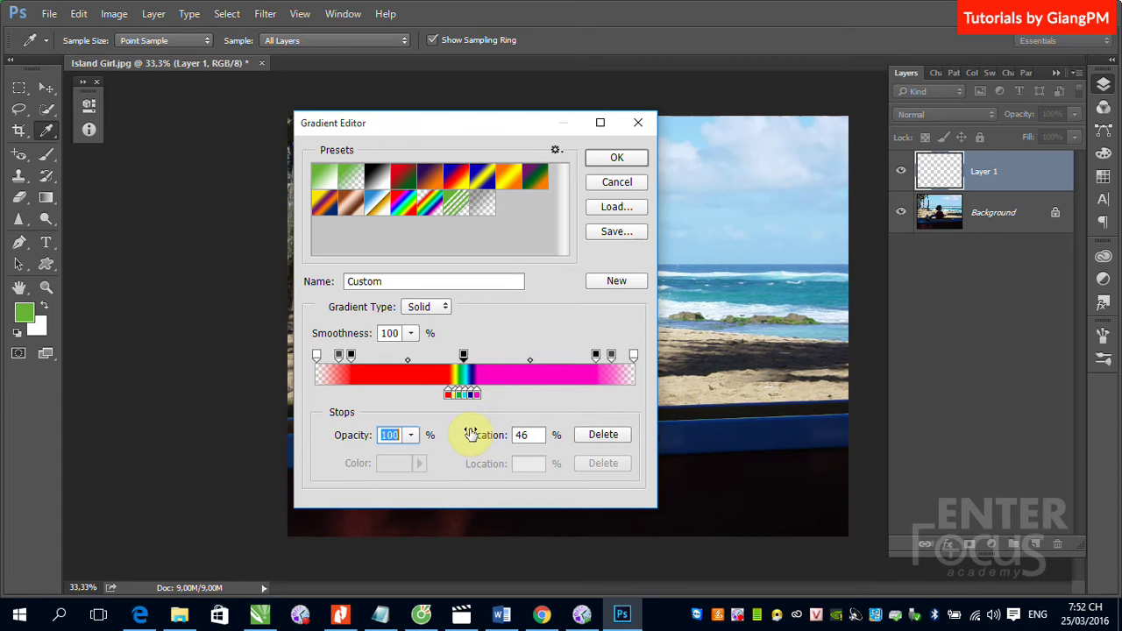
{"action": "type", "text": "5"}
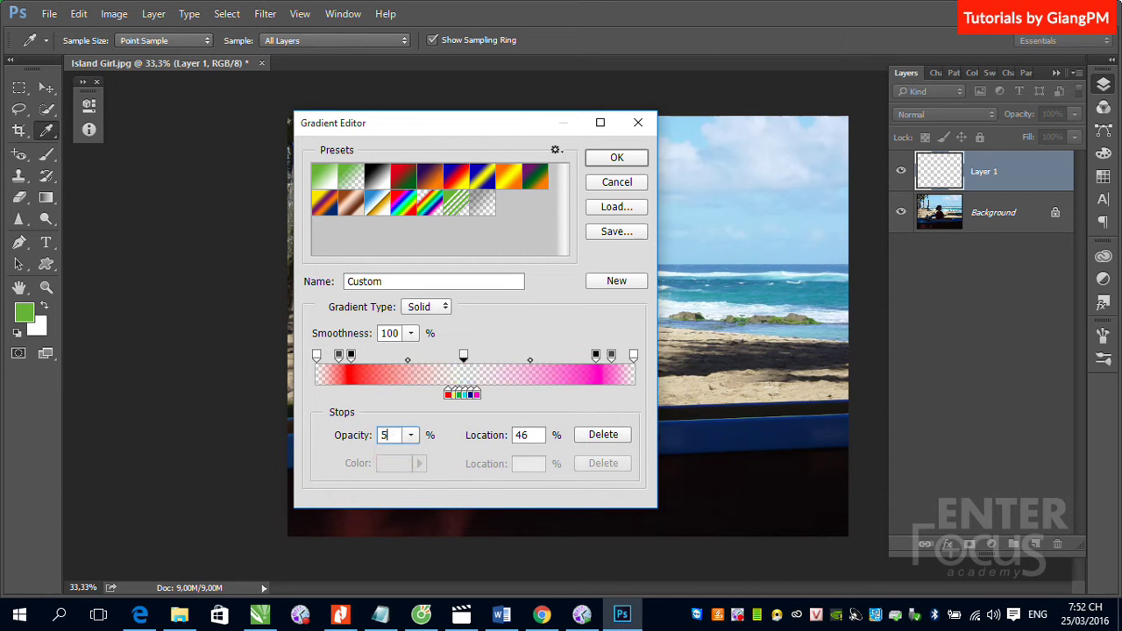
{"action": "type", "text": "0"}
{"action": "left_click", "coordinate": [597, 356]}
{"action": "double_click", "coordinate": [387, 435]}
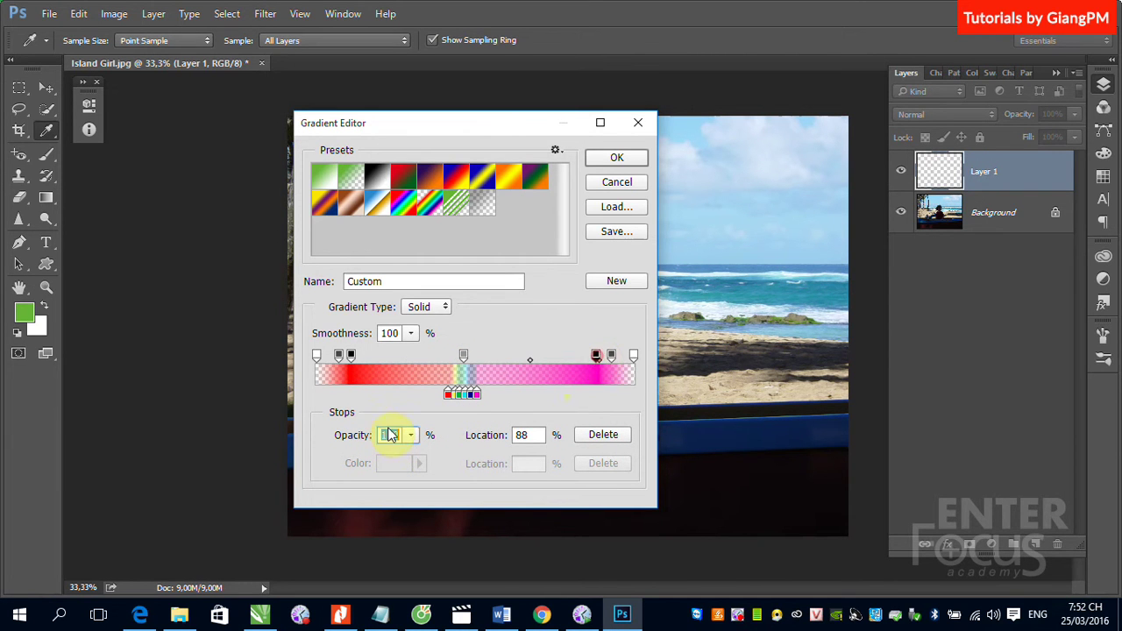
{"action": "type", "text": "30"}
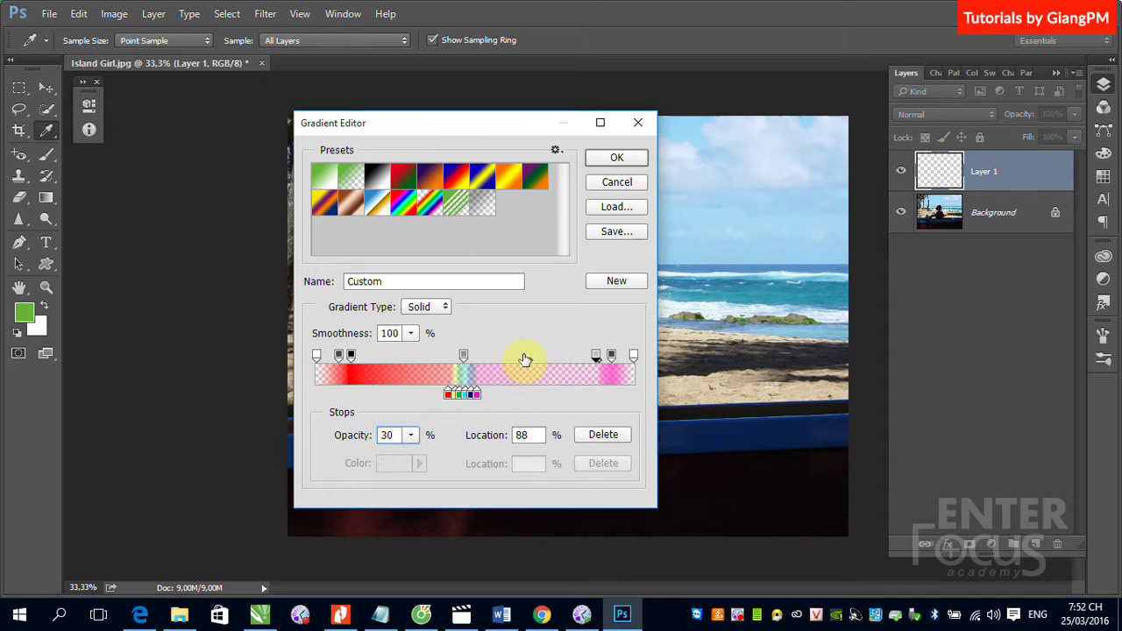
{"action": "left_click_drag", "start_coordinate": [597, 356], "coordinate": [474, 362]}
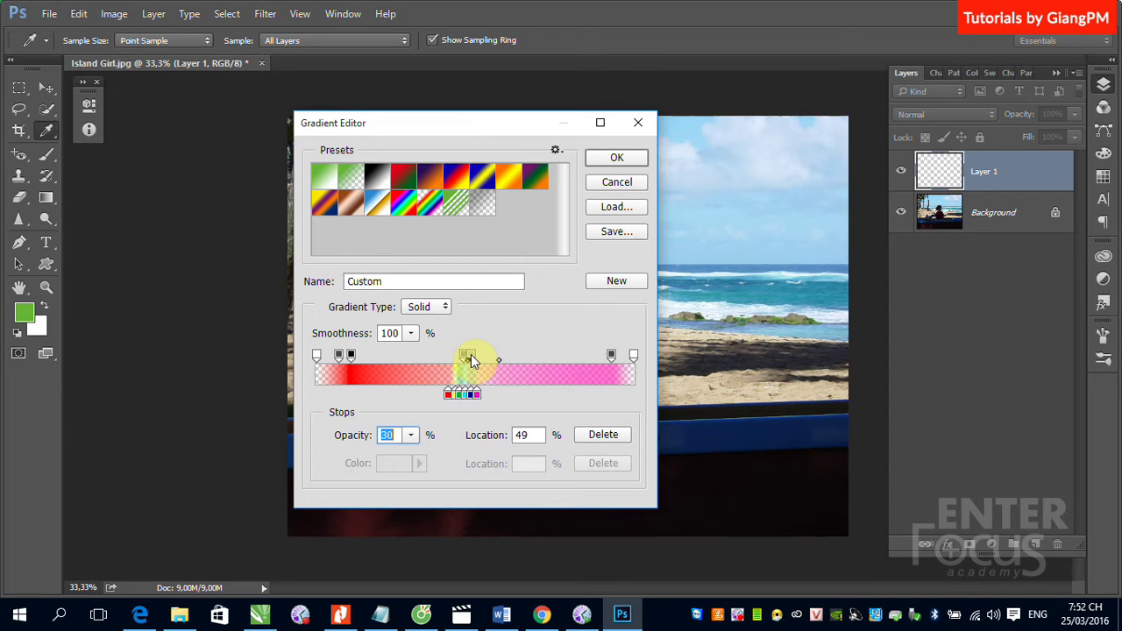
{"action": "left_click", "coordinate": [612, 355]}
{"action": "type", "text": "10"}
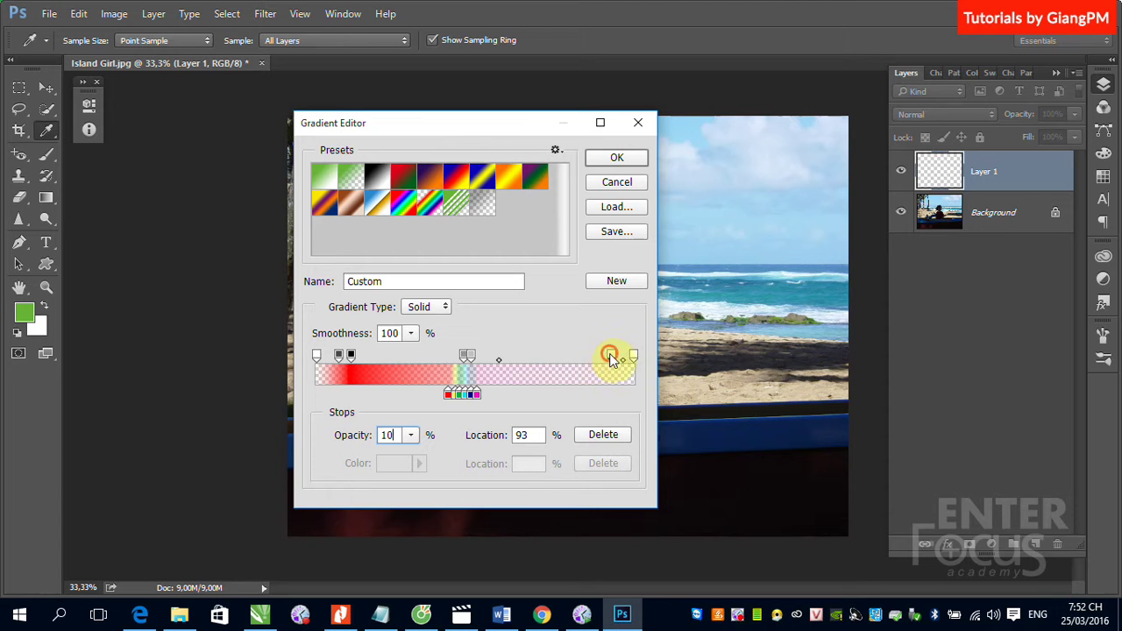
{"action": "left_click_drag", "start_coordinate": [611, 355], "coordinate": [480, 362]}
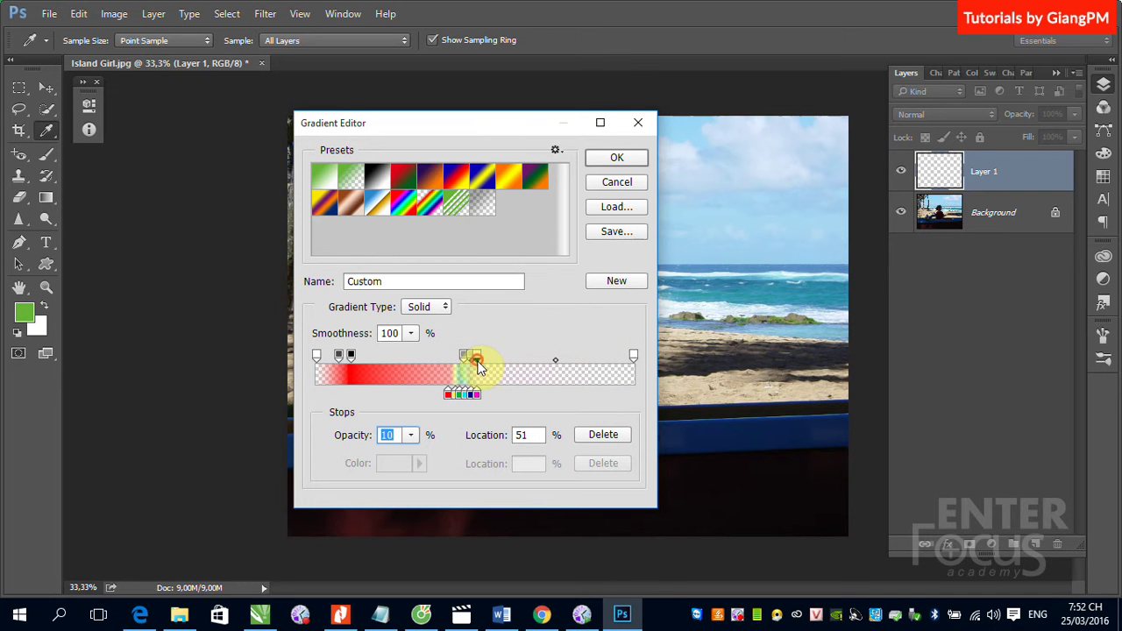
{"action": "left_click", "coordinate": [634, 357]}
{"action": "left_click_drag", "start_coordinate": [634, 356], "coordinate": [483, 370]}
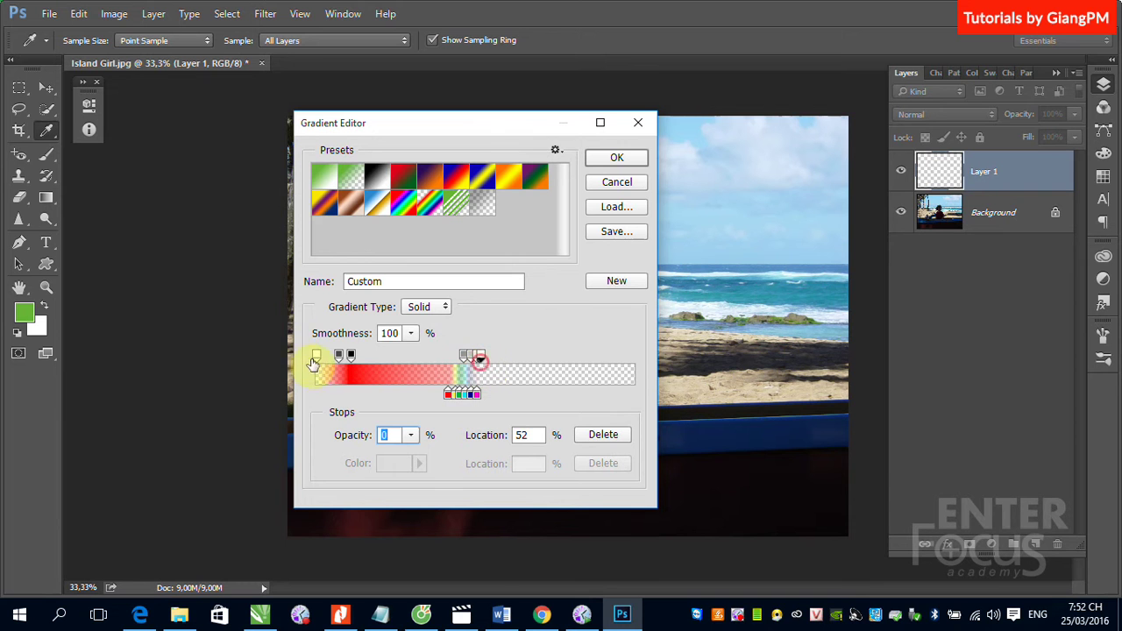
- Set the left opacity stops to 30% and 10% and slide them to 41–45% with the transparent end stop
{"action": "left_click", "coordinate": [351, 355]}
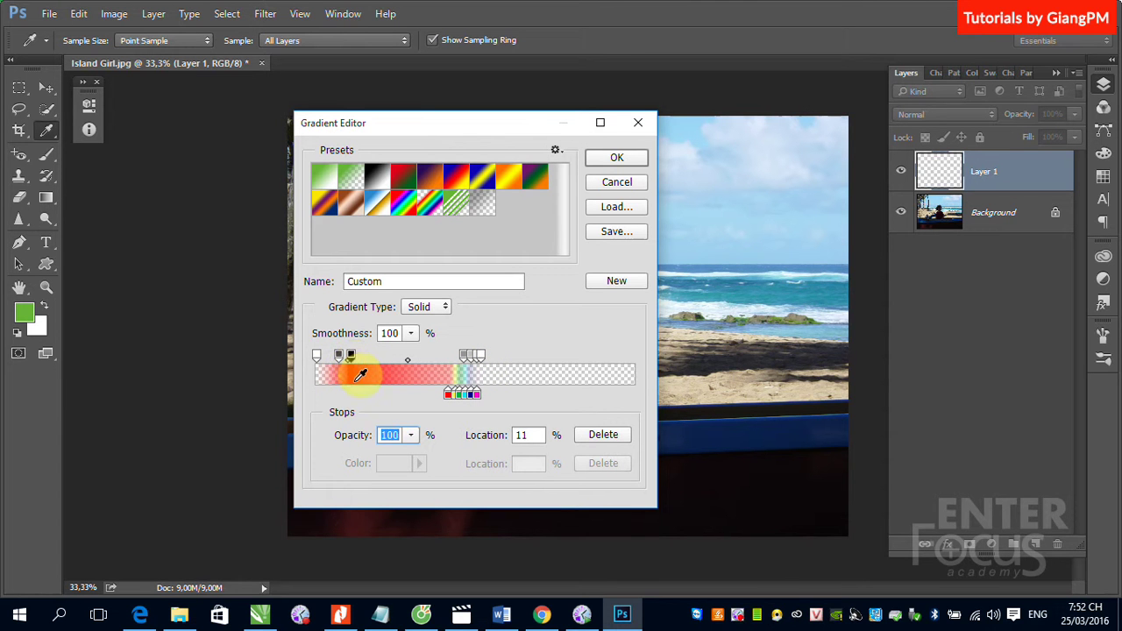
{"action": "type", "text": "30"}
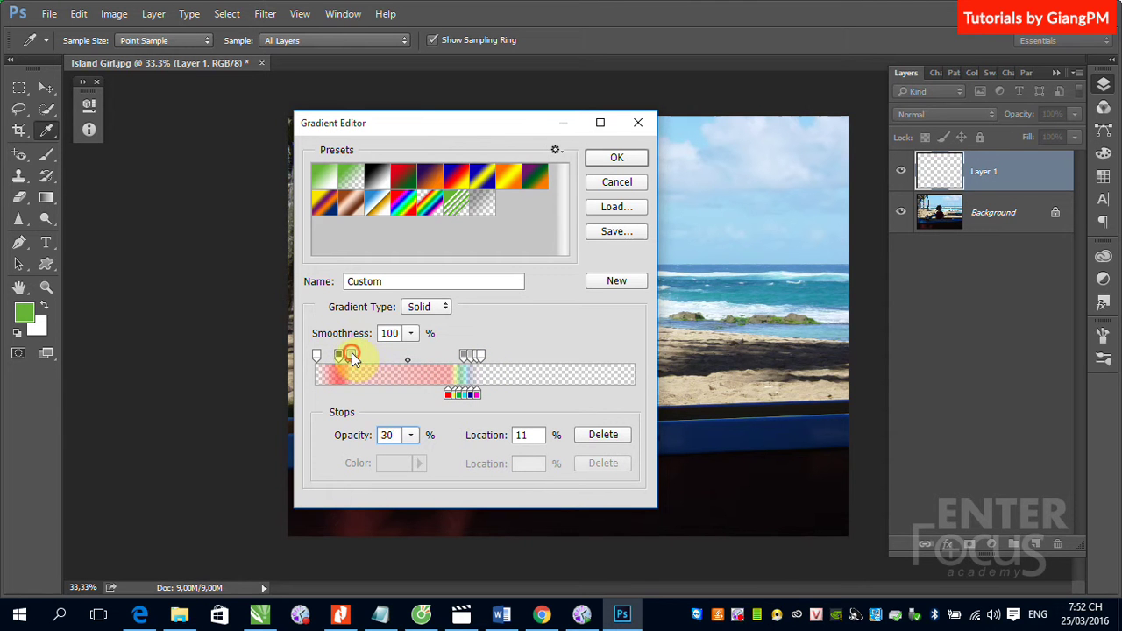
{"action": "left_click_drag", "start_coordinate": [351, 355], "coordinate": [460, 355]}
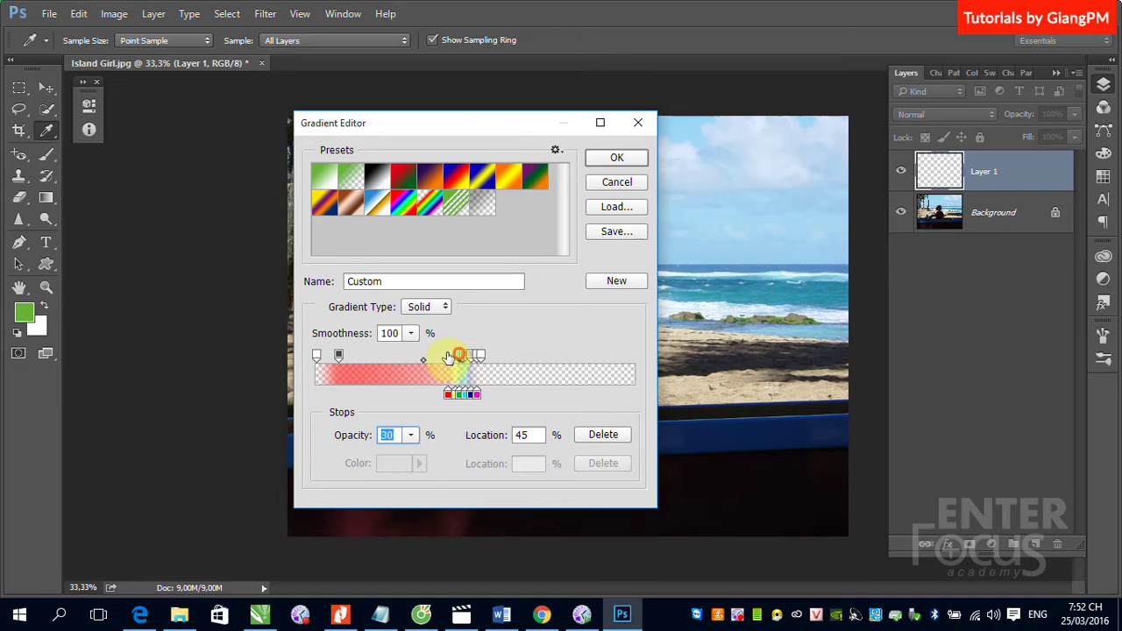
{"action": "left_click", "coordinate": [338, 356]}
{"action": "type", "text": "10"}
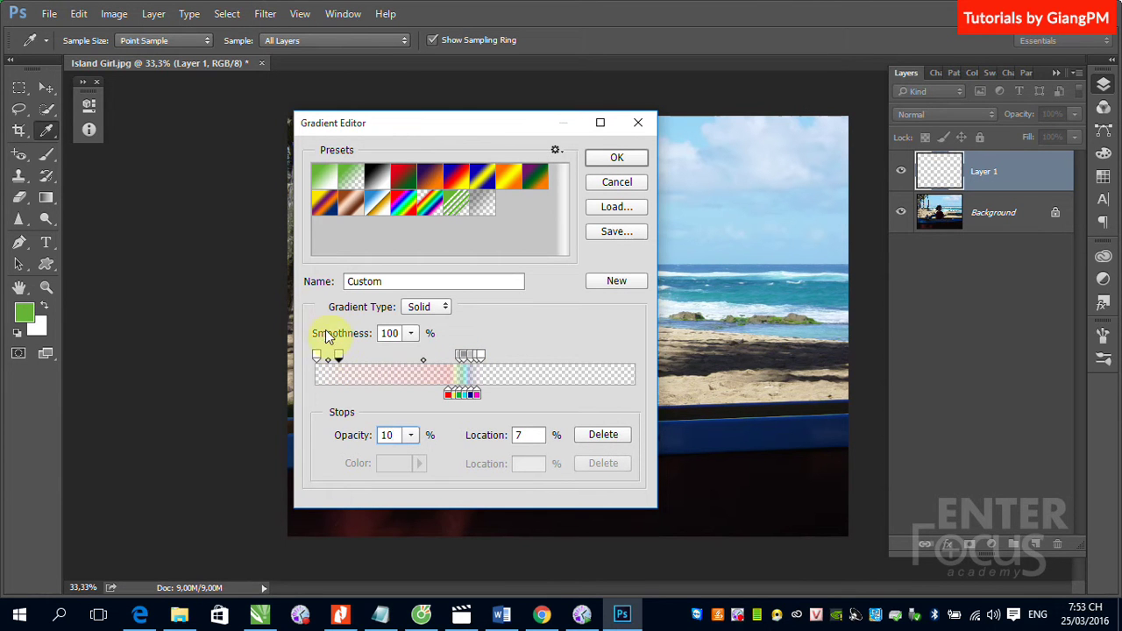
{"action": "left_click_drag", "start_coordinate": [338, 357], "coordinate": [453, 360]}
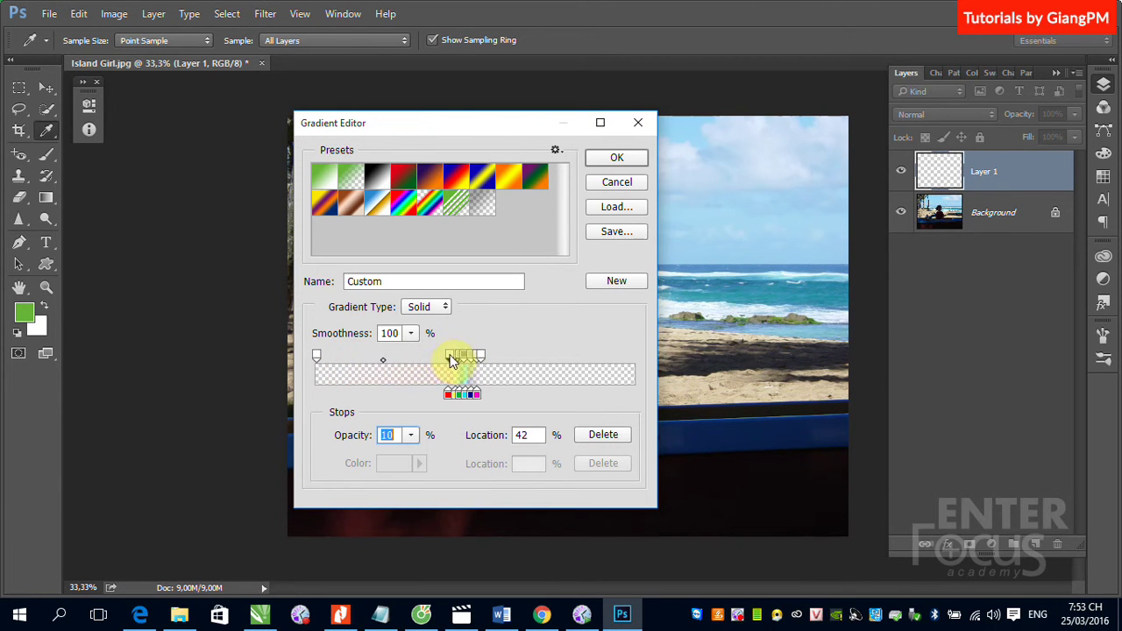
{"action": "left_click_drag", "start_coordinate": [316, 356], "coordinate": [447, 358]}
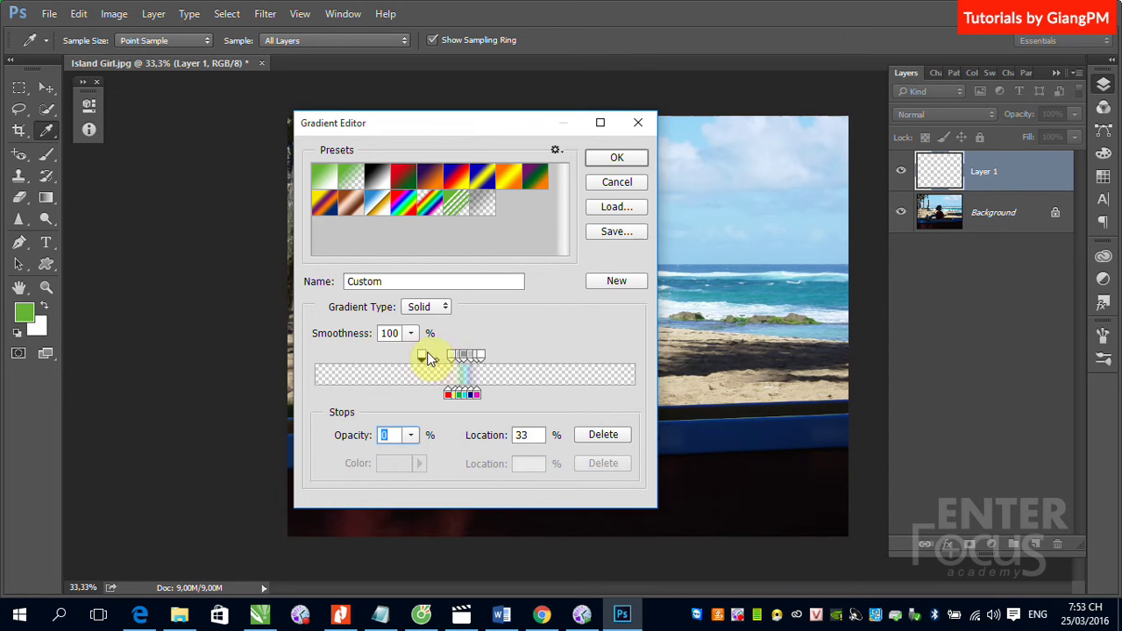
- Draw a radial rainbow ring on Layer 1 and move it up to encircle the girl's head
{"action": "left_click", "coordinate": [617, 157]}
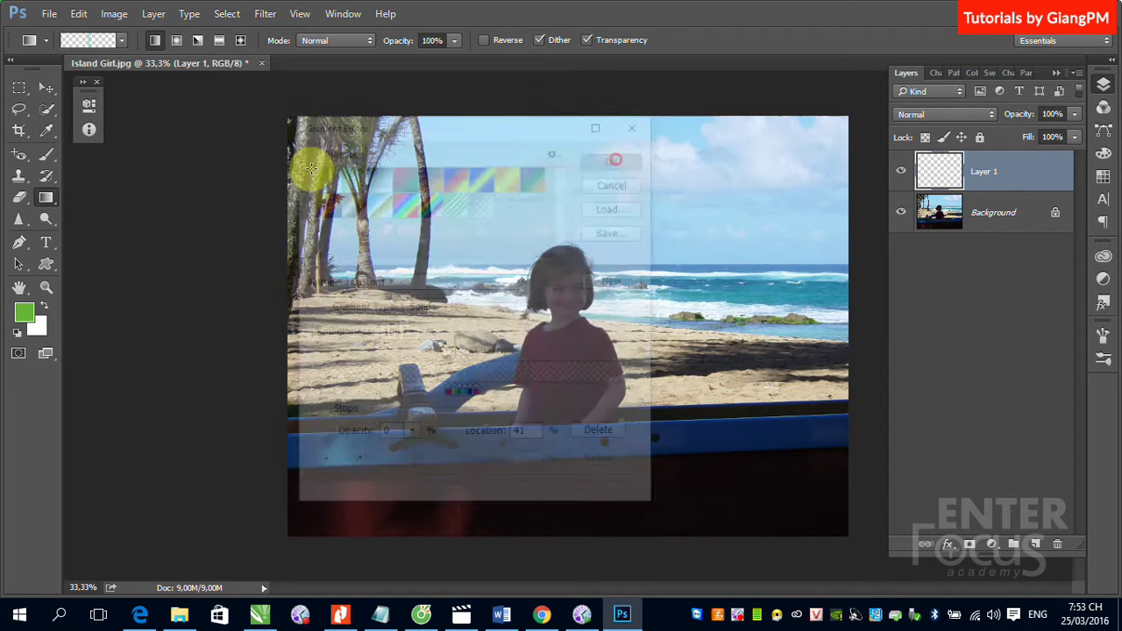
{"action": "left_click", "coordinate": [176, 40]}
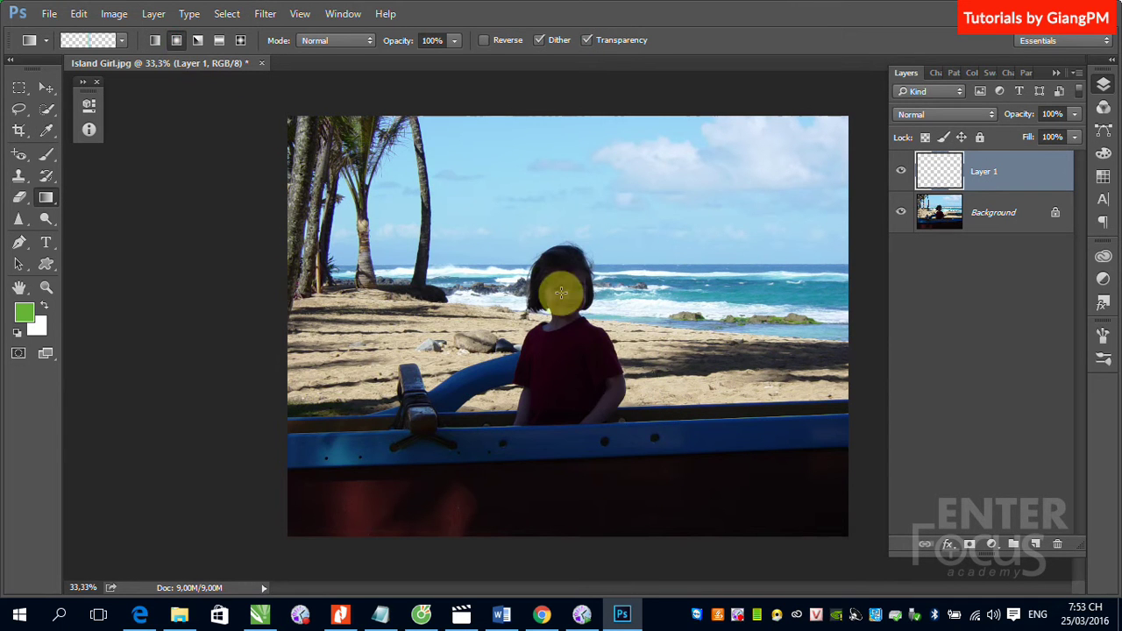
{"action": "mouse_move", "coordinate": [589, 346]}
{"action": "left_mouse_down"}
{"action": "mouse_move", "coordinate": [595, 147]}
{"action": "mouse_move", "coordinate": [558, 194]}
{"action": "left_mouse_up"}
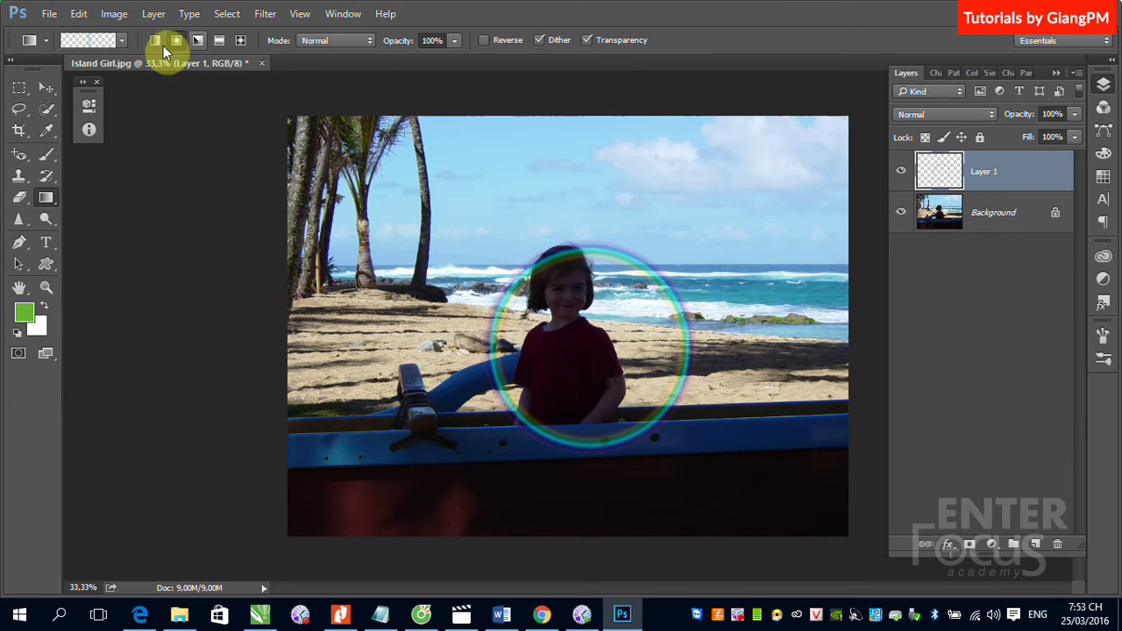
{"action": "left_click", "coordinate": [56, 89]}
{"action": "mouse_move", "coordinate": [669, 294]}
{"action": "left_mouse_down"}
{"action": "mouse_move", "coordinate": [730, 219]}
{"action": "mouse_move", "coordinate": [626, 220]}
{"action": "mouse_move", "coordinate": [694, 223]}
{"action": "mouse_move", "coordinate": [650, 227]}
{"action": "left_mouse_up"}
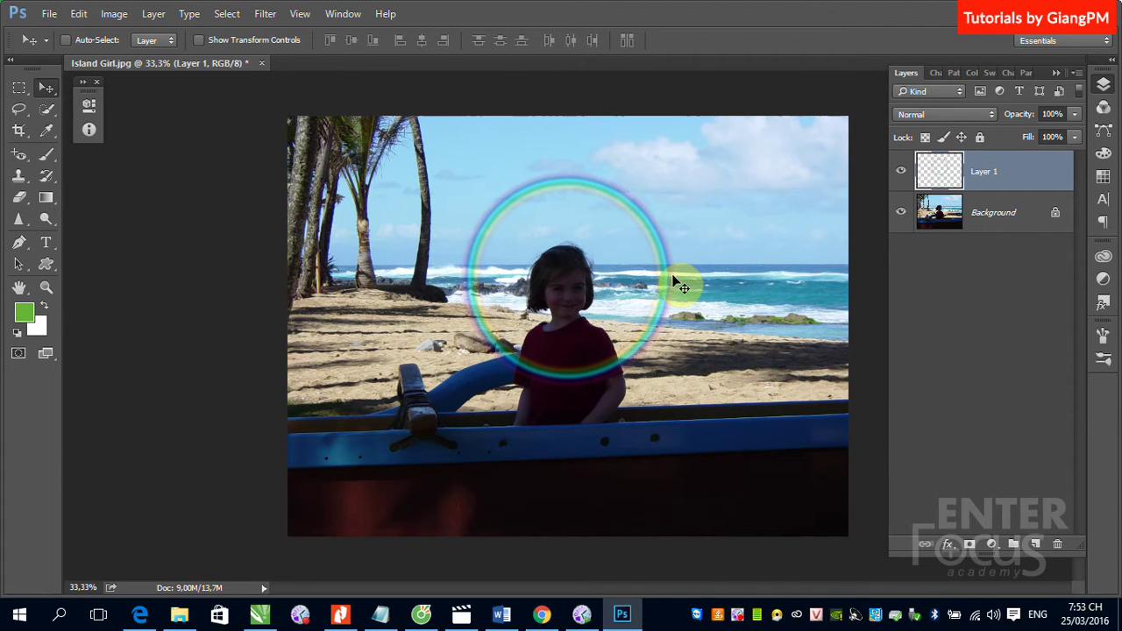
- Draw a rectangular marquee around the girl and the lower part of the ring
{"action": "left_click_drag", "start_coordinate": [20, 87], "coordinate": [88, 97]}
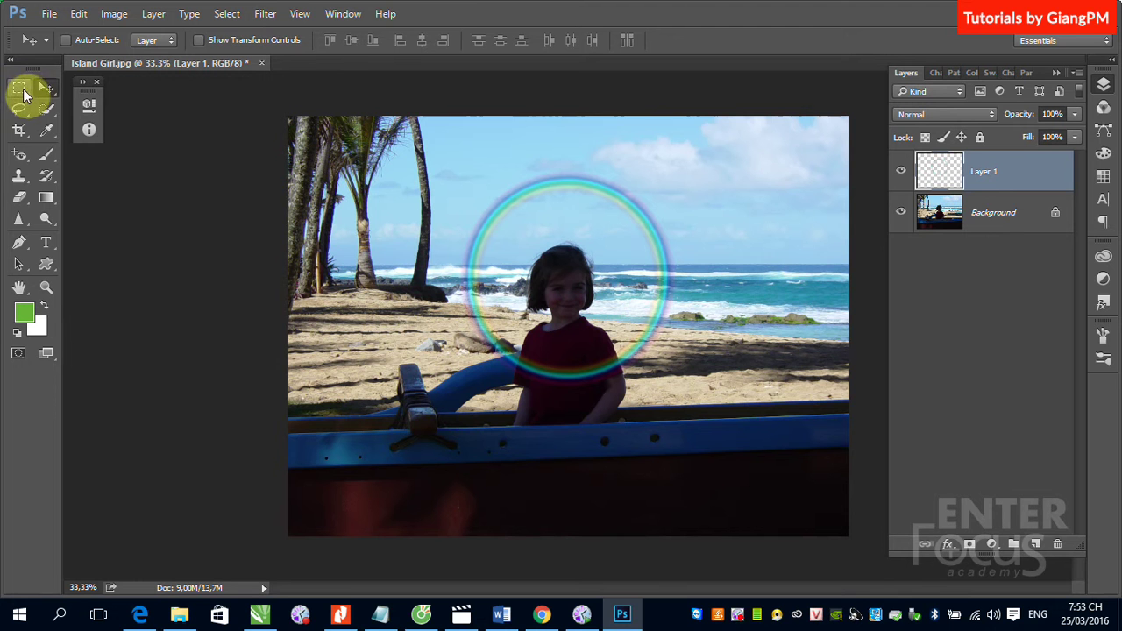
{"action": "left_click", "coordinate": [89, 91]}
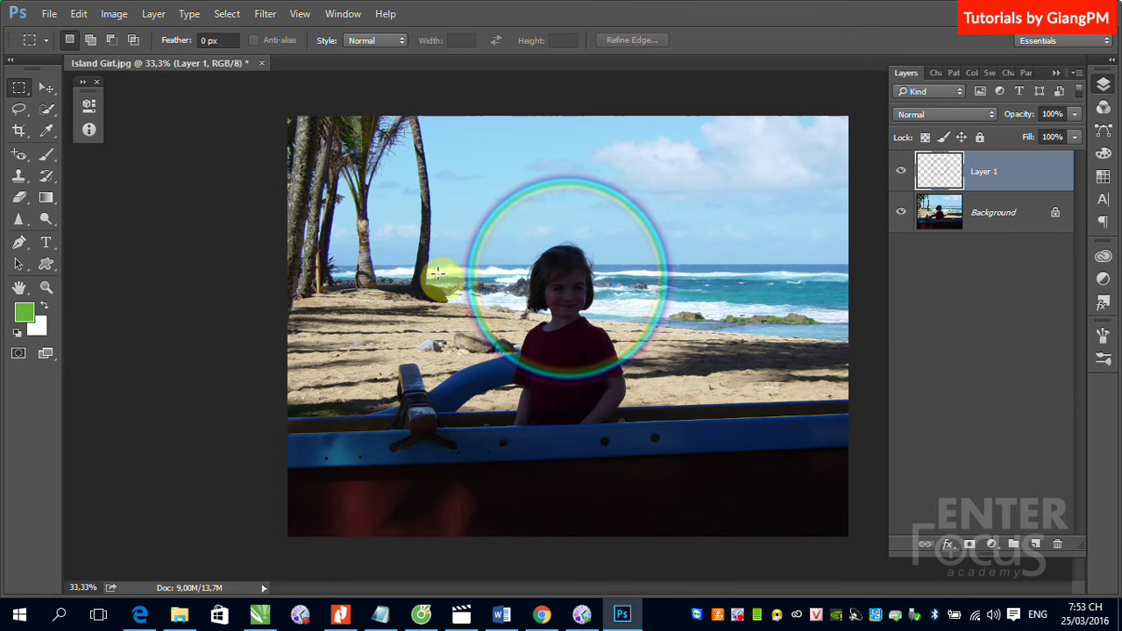
{"action": "left_click_drag", "start_coordinate": [418, 261], "coordinate": [764, 413]}
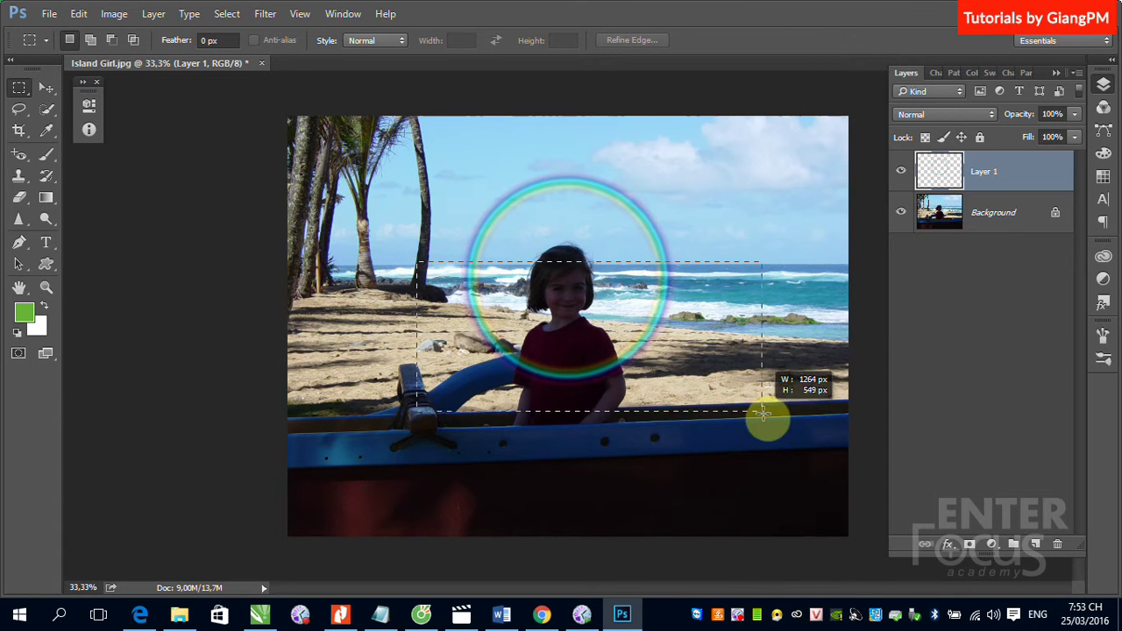
- Feather the selection by 50 px, delete the ring inside it, and deselect
{"action": "left_click", "coordinate": [226, 14]}
{"action": "mouse_move", "coordinate": [240, 226]}
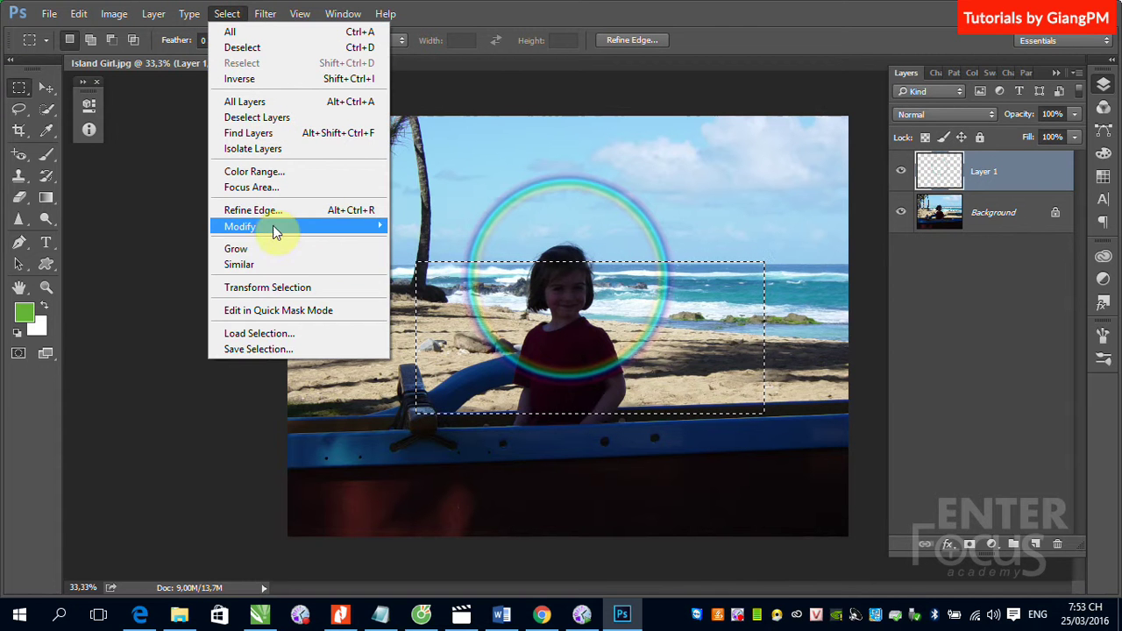
{"action": "left_click", "coordinate": [457, 290]}
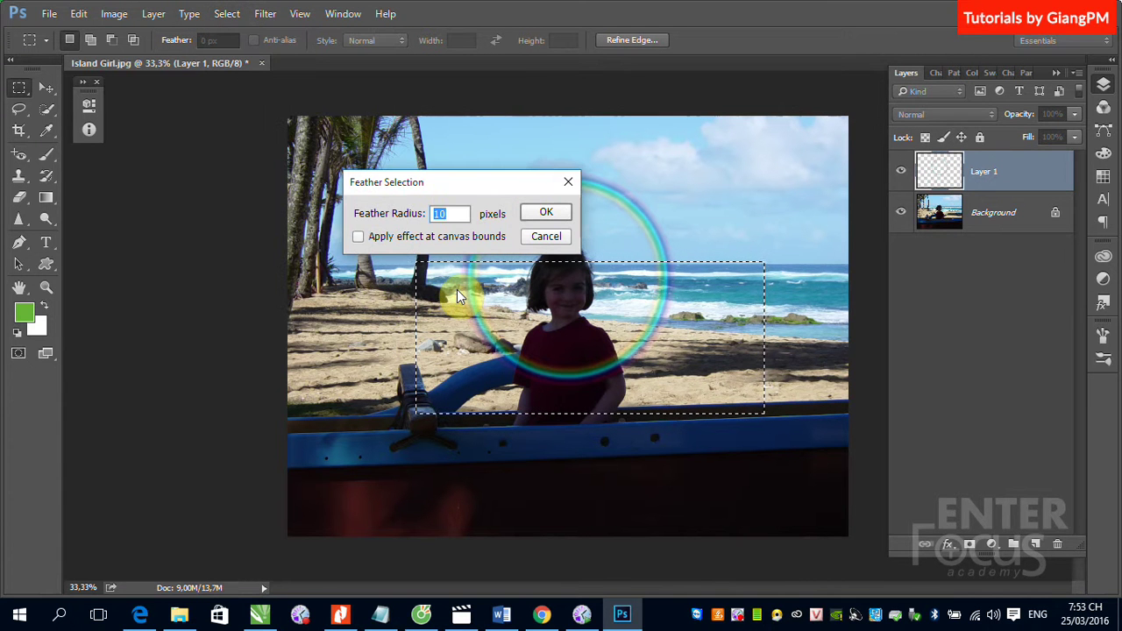
{"action": "type", "text": "50"}
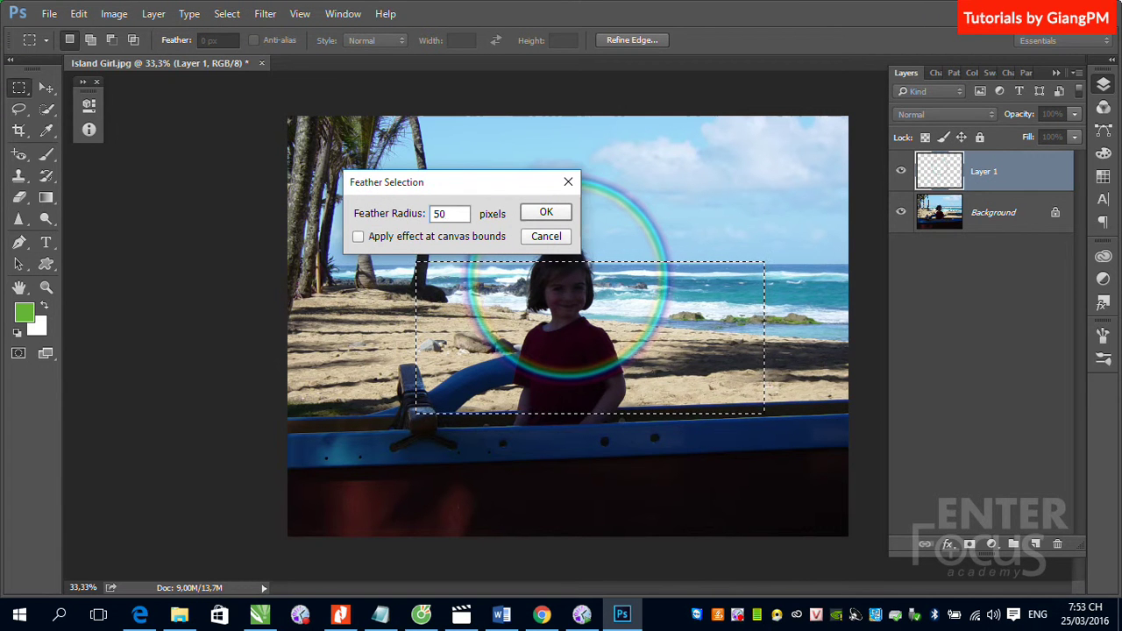
{"action": "left_click", "coordinate": [544, 215]}
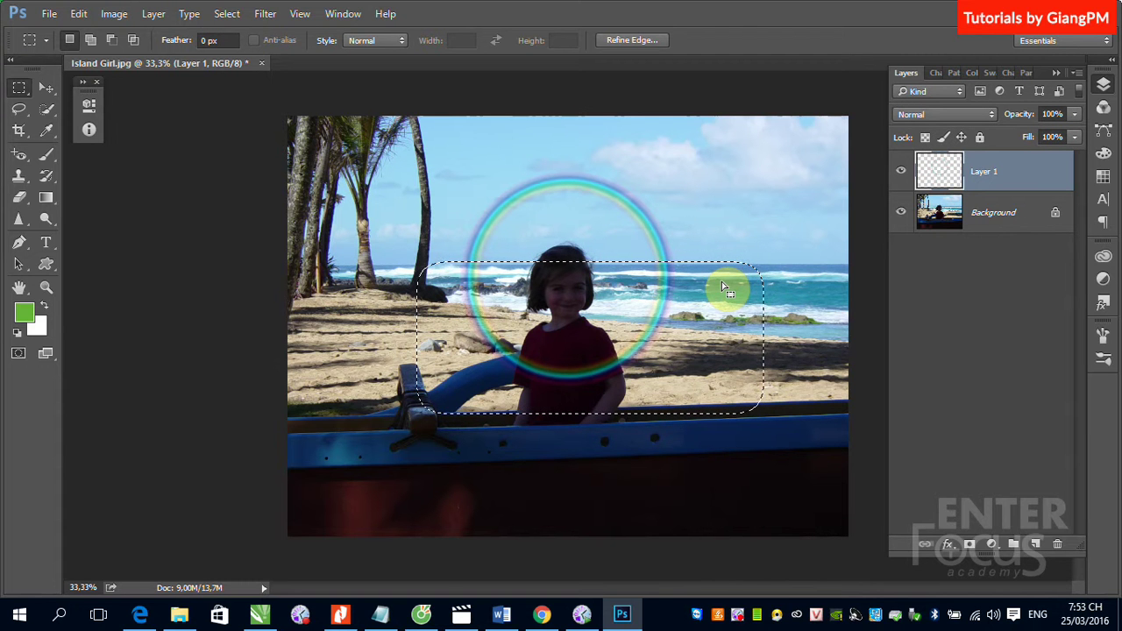
{"action": "key", "text": "Delete"}
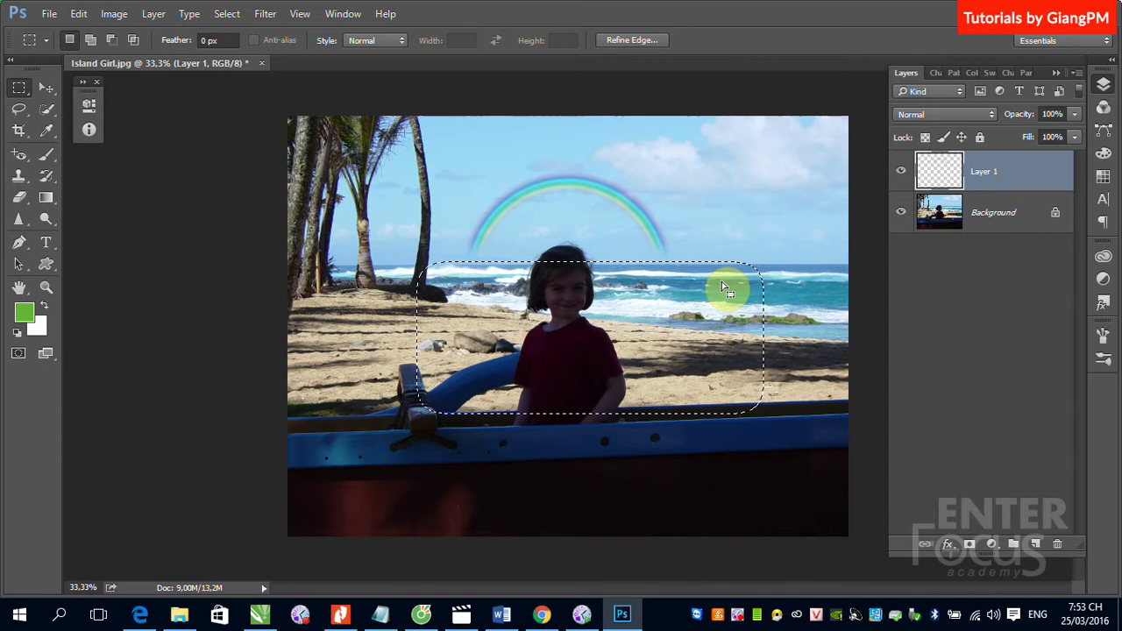
{"action": "key", "text": "ctrl+d"}
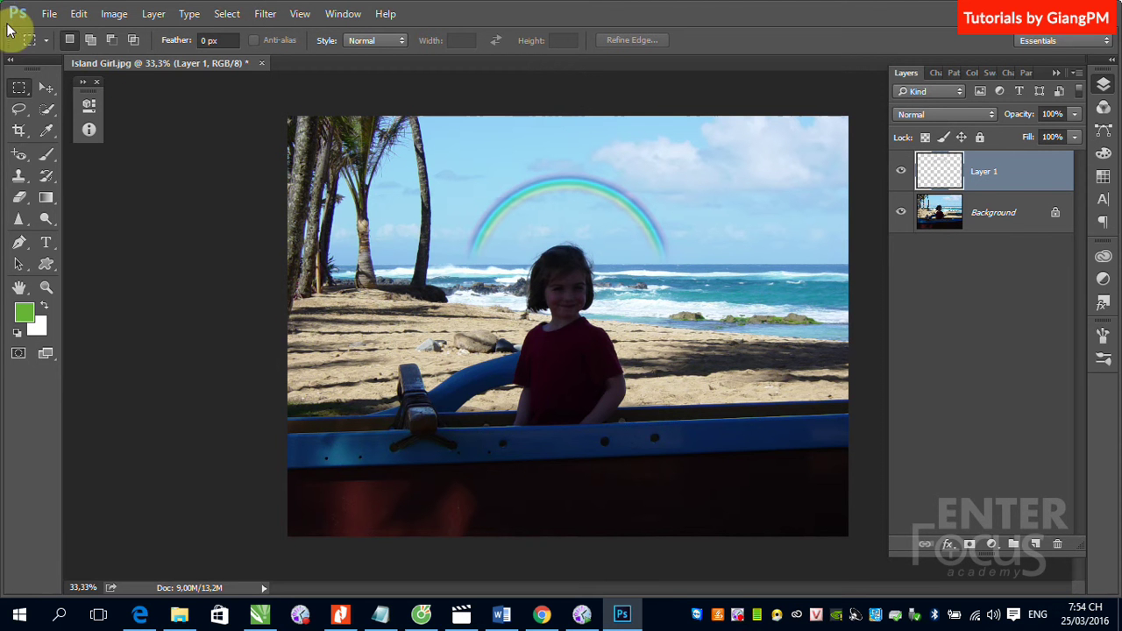
{"action": "left_click", "coordinate": [48, 13]}
{"action": "left_click", "coordinate": [67, 47]}
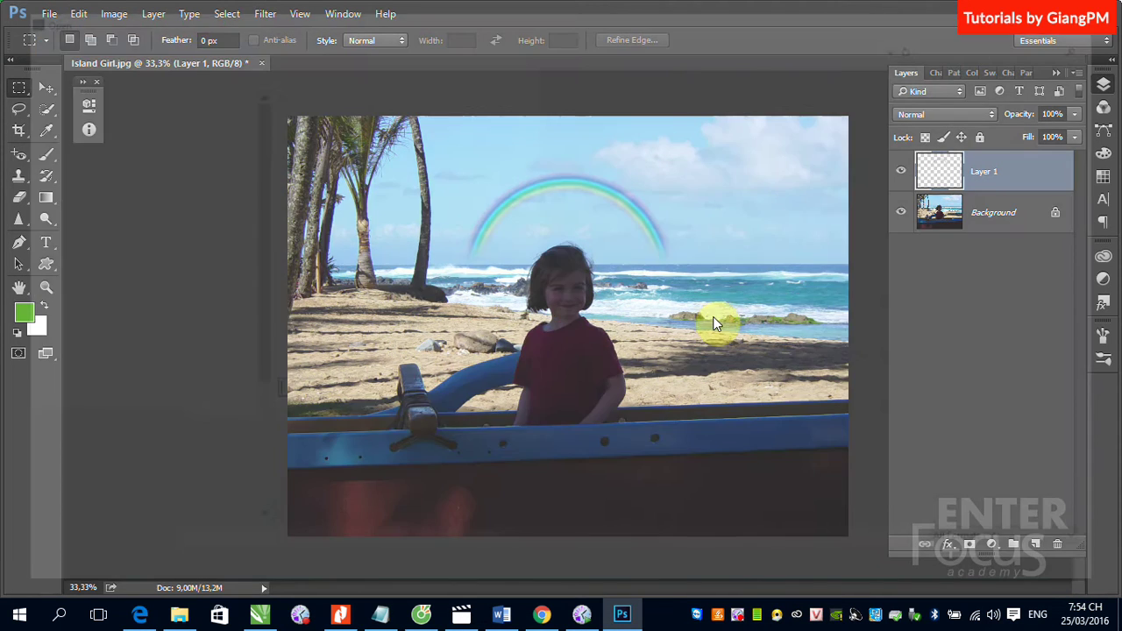
{"action": "scroll", "coordinate": [638, 417], "scroll_direction": "down", "scroll_amount": 5}
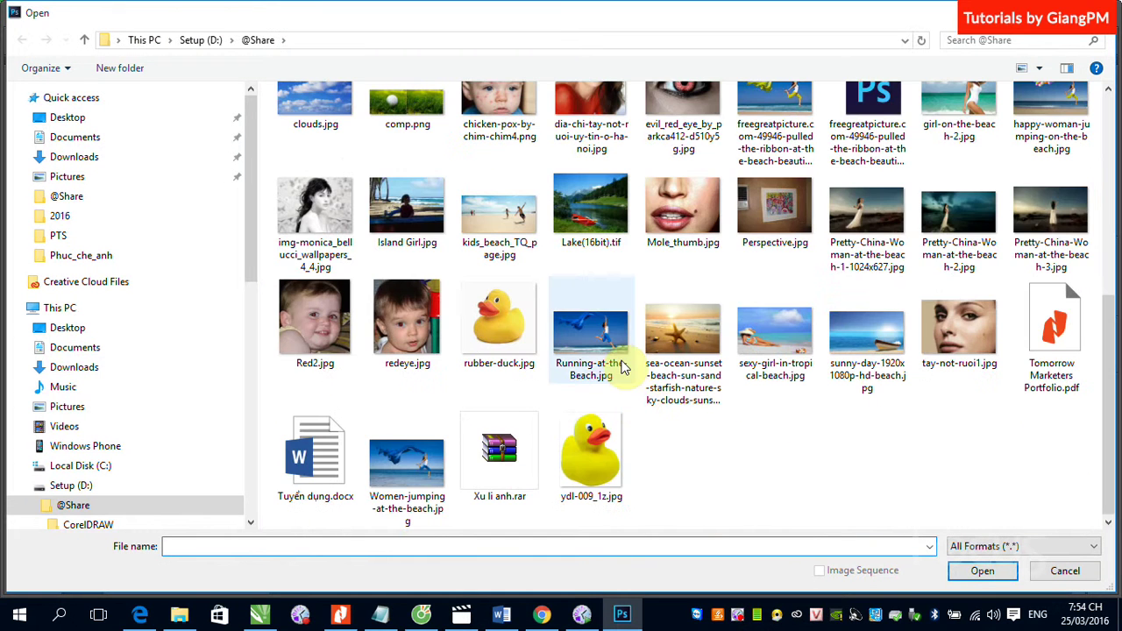
{"action": "left_click", "coordinate": [614, 229]}
{"action": "left_click", "coordinate": [983, 571]}
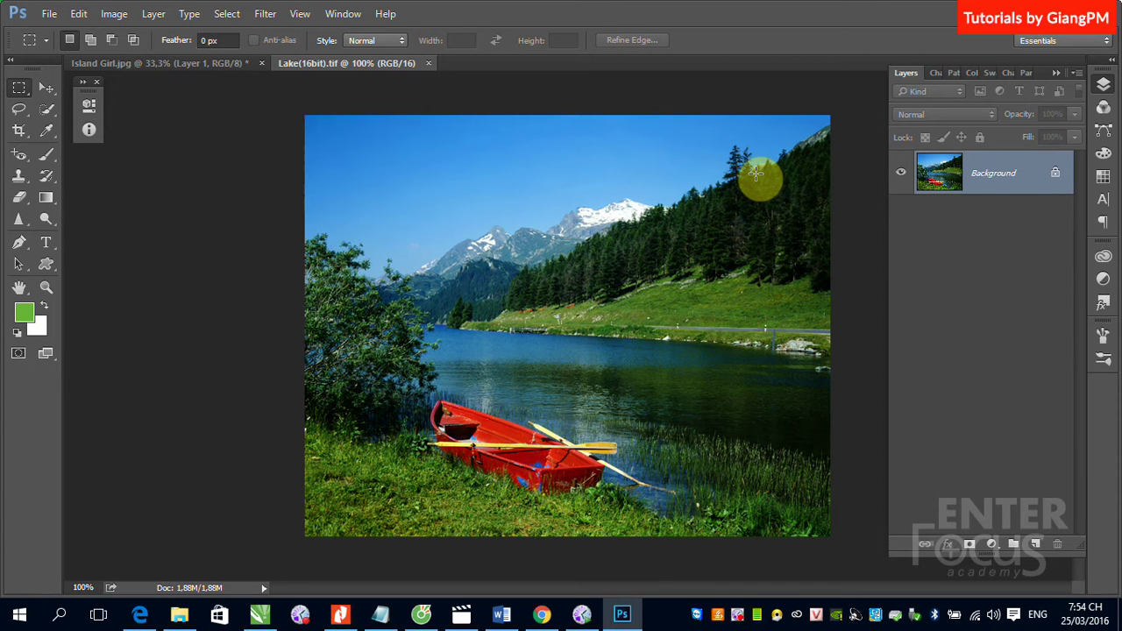
- Back in Island Girl.jpg, reselect and undo the deletion to restore the full ring, then deselect
{"action": "left_click", "coordinate": [183, 65]}
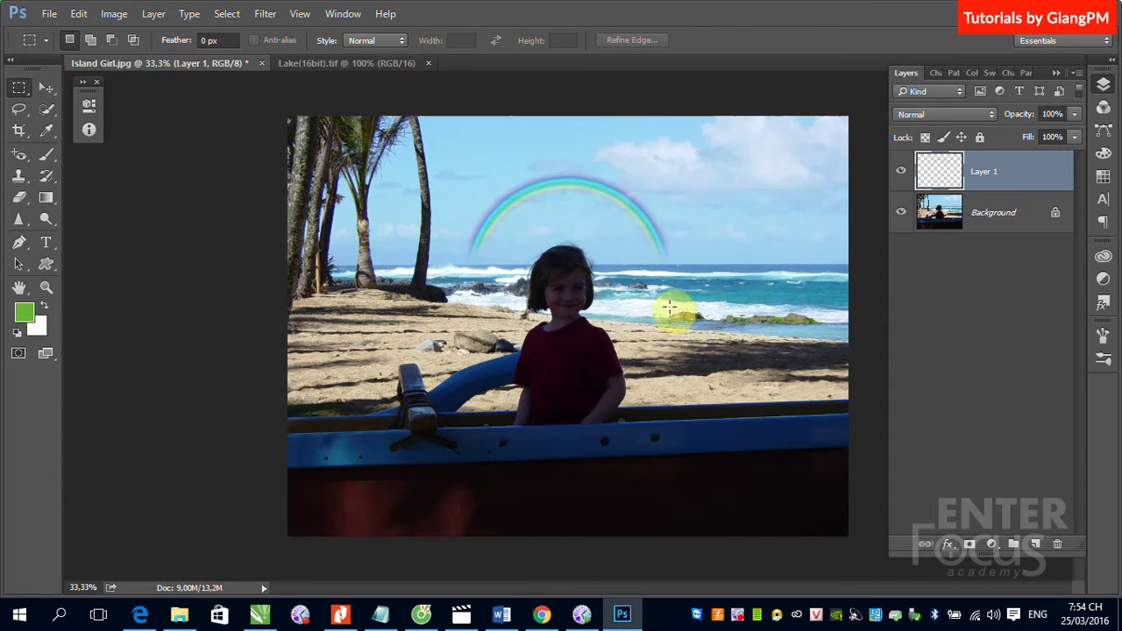
{"action": "key", "text": "ctrl+shift+d"}
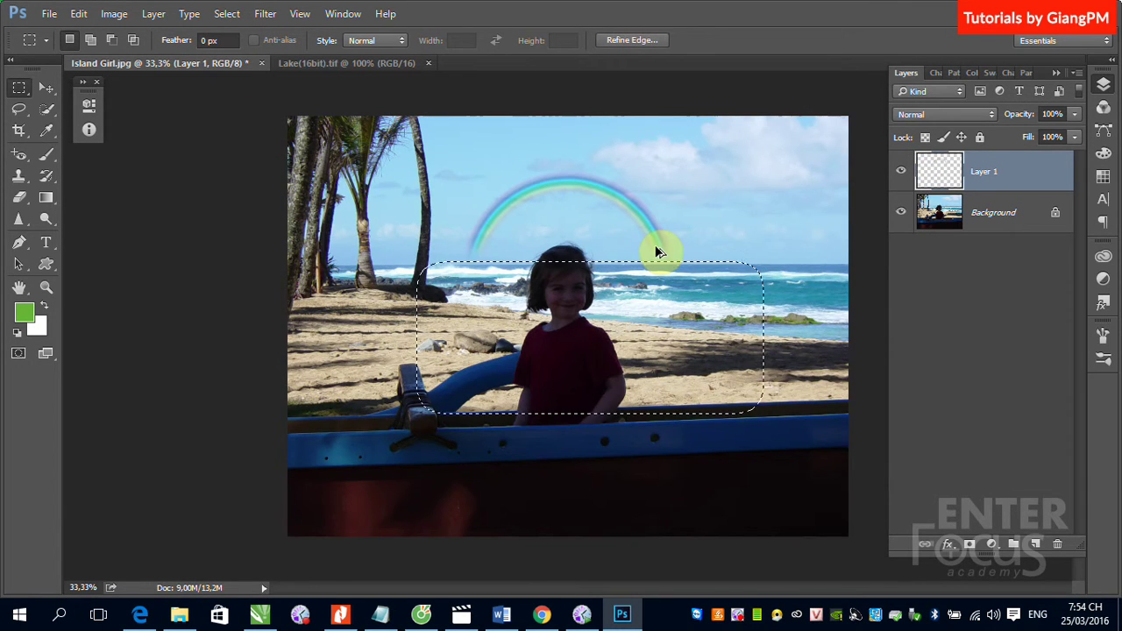
{"action": "key", "text": "ctrl+z"}
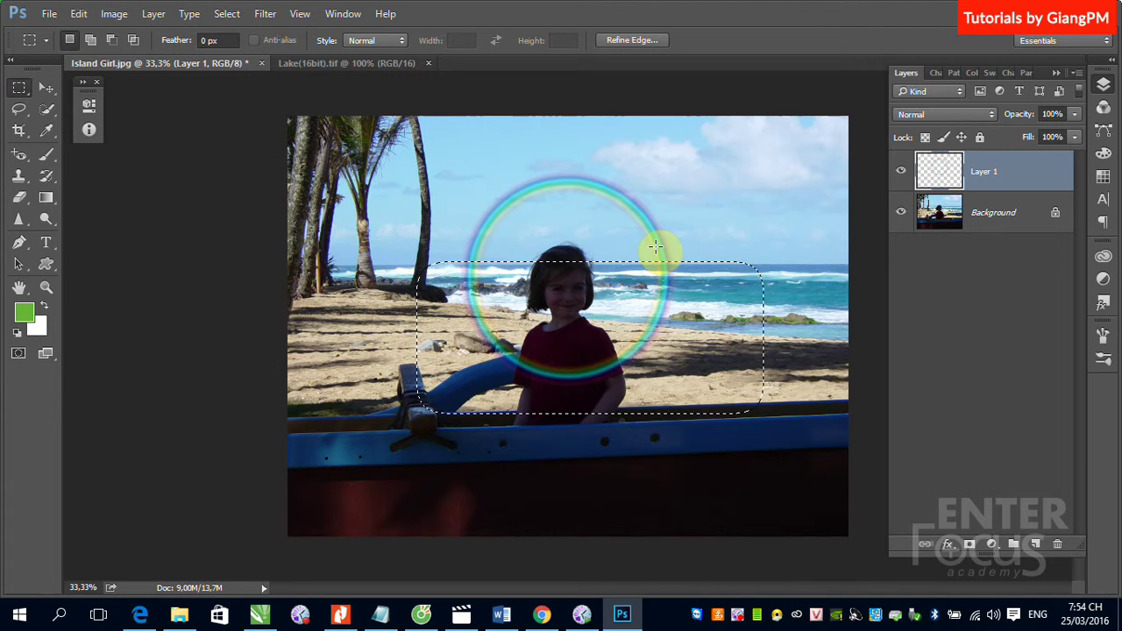
{"action": "left_click", "coordinate": [544, 327]}
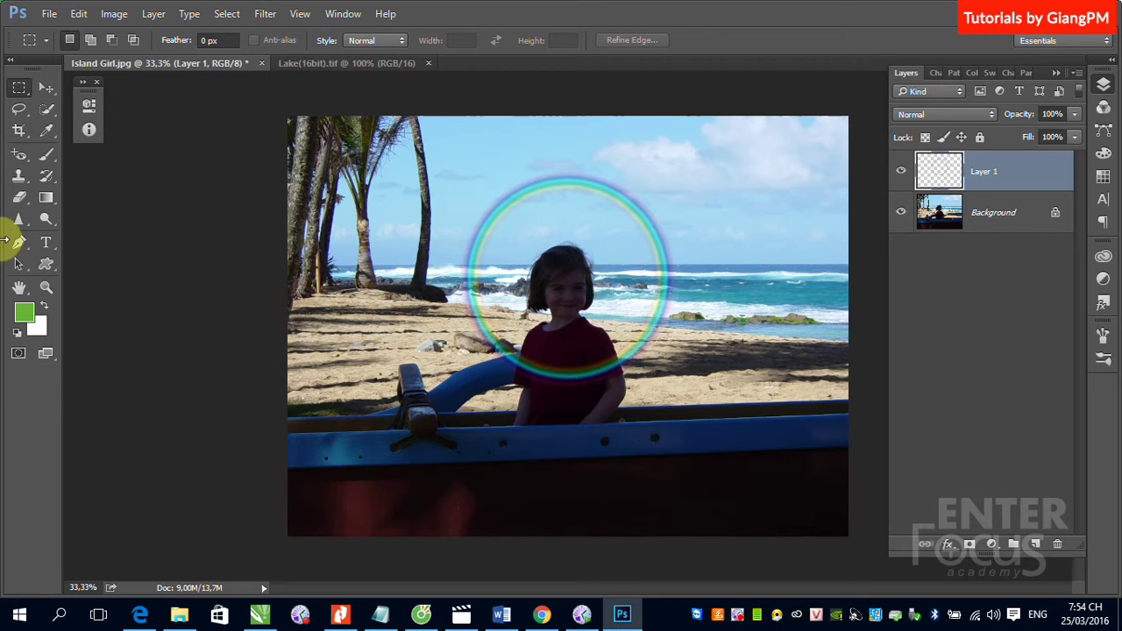
- With the Move tool active, set Layers panel thumbnails to the largest size via Panel Options
{"action": "left_click", "coordinate": [47, 87]}
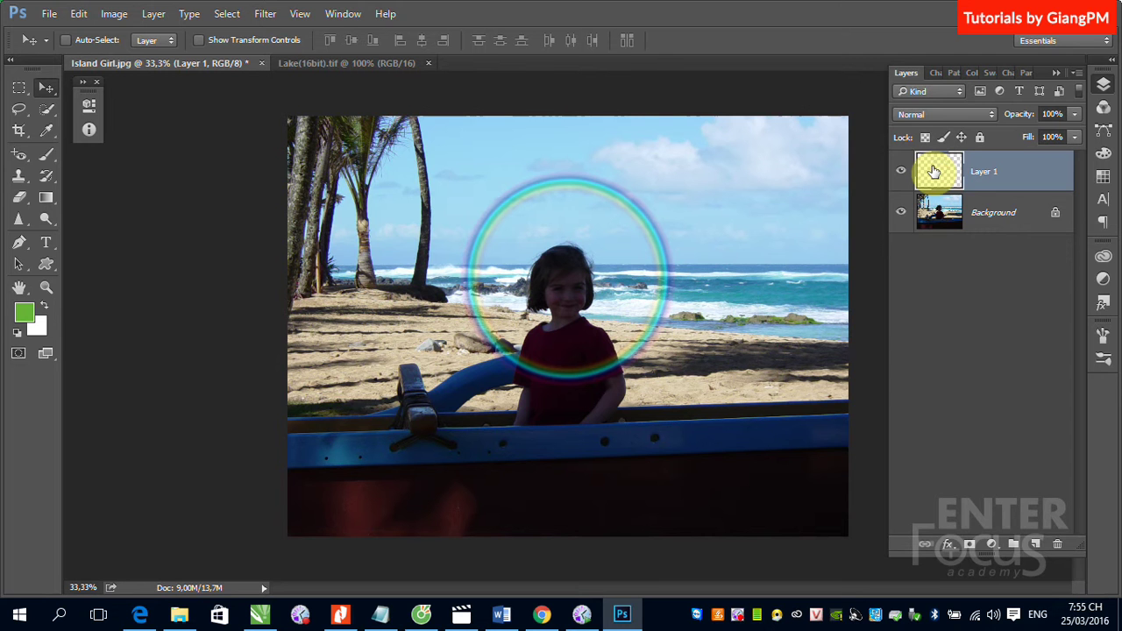
{"action": "left_click", "coordinate": [1078, 73]}
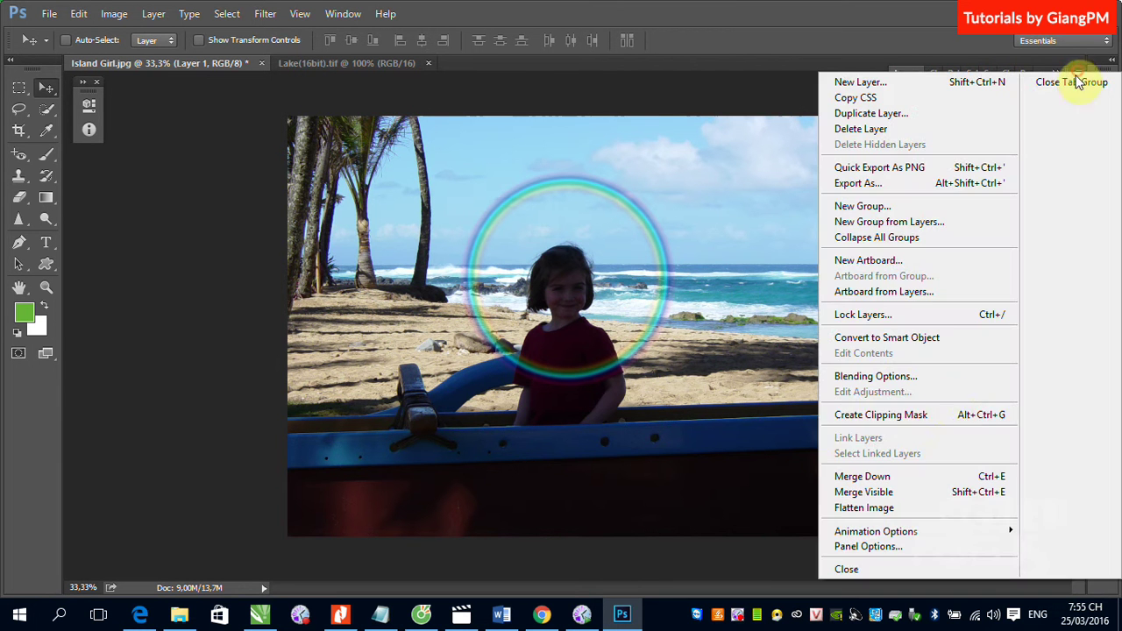
{"action": "left_click", "coordinate": [884, 547]}
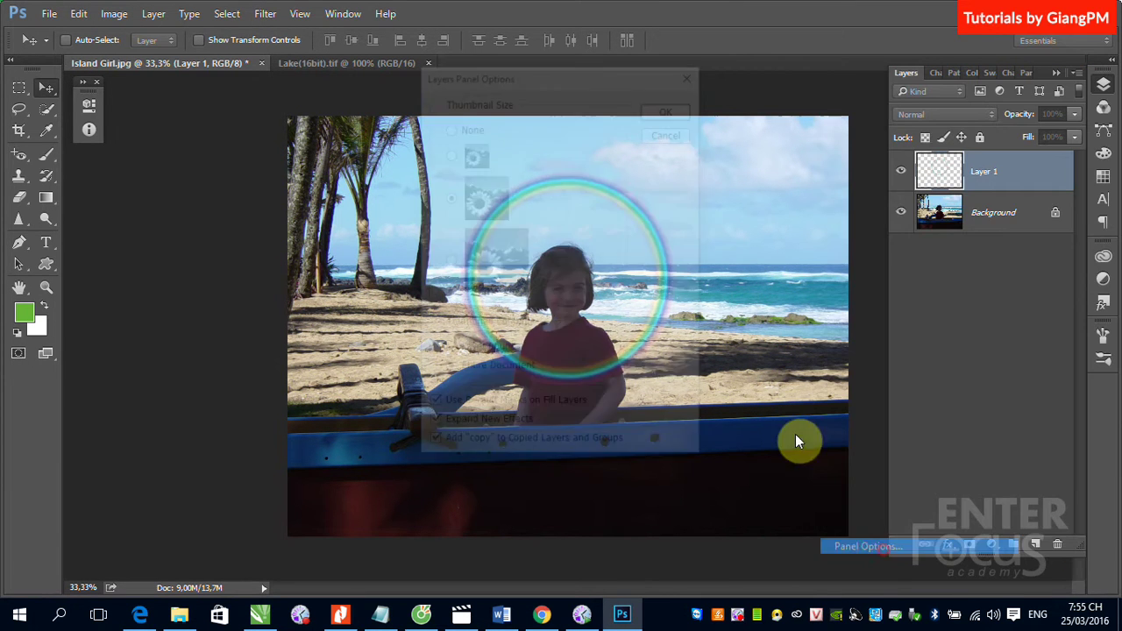
{"action": "left_click", "coordinate": [447, 261]}
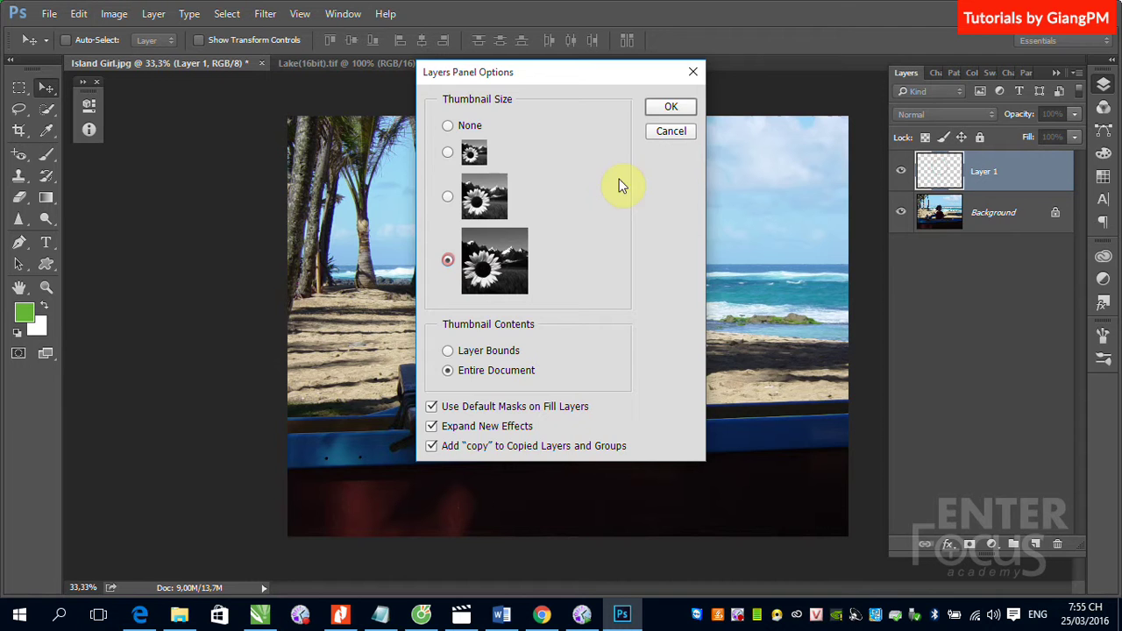
{"action": "left_click", "coordinate": [669, 106]}
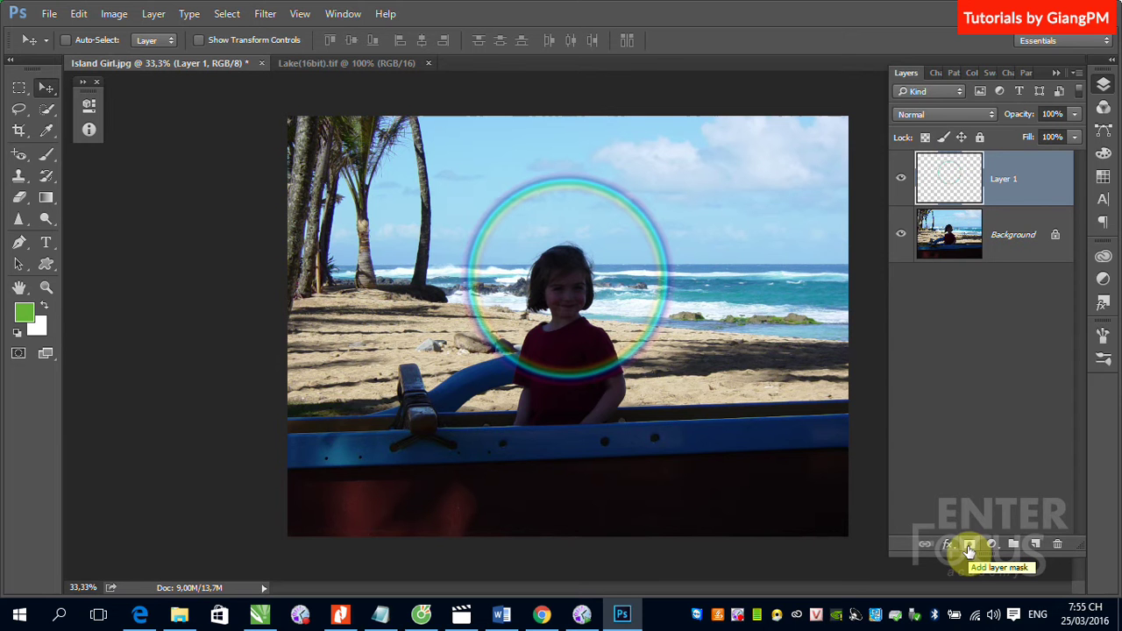
- Add a white layer mask to Layer 1 and select the Brush tool
{"action": "left_click", "coordinate": [969, 546]}
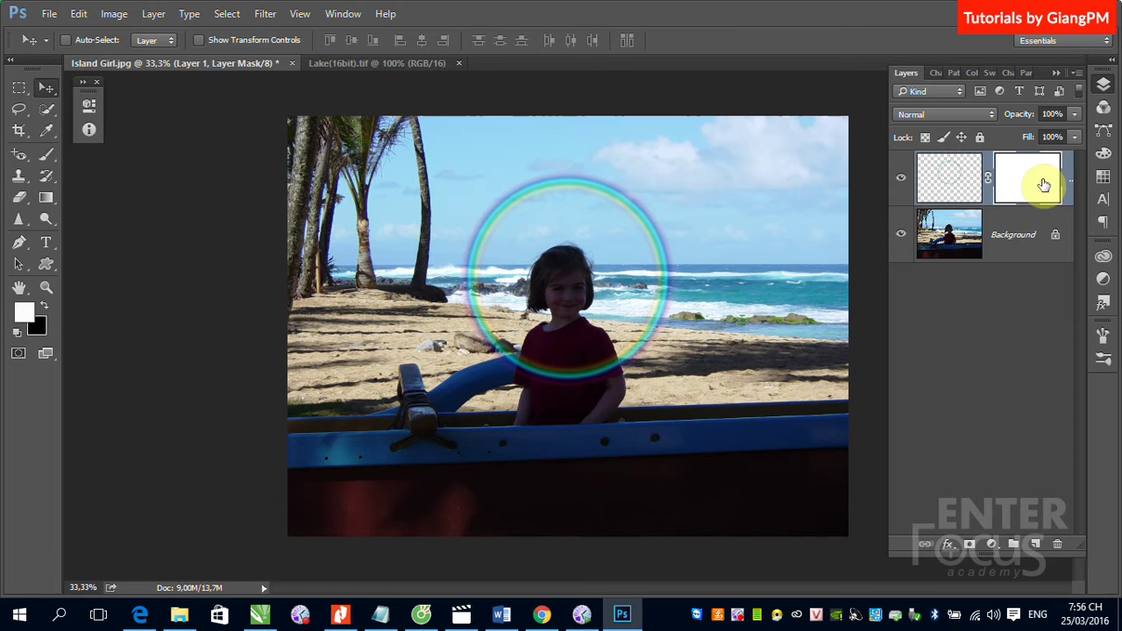
{"action": "left_click", "coordinate": [47, 155]}
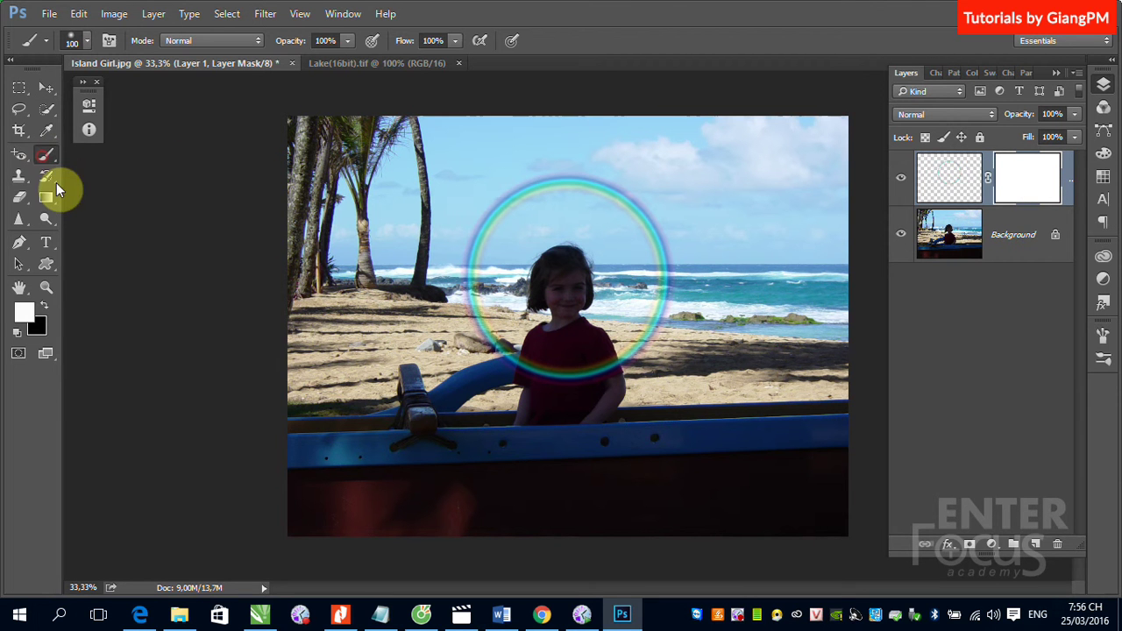
- Reset colours to black and white, toggle between Layer 1's pixels and mask, and undo a stray green stroke
{"action": "left_click", "coordinate": [42, 307]}
{"action": "key", "text": "d"}
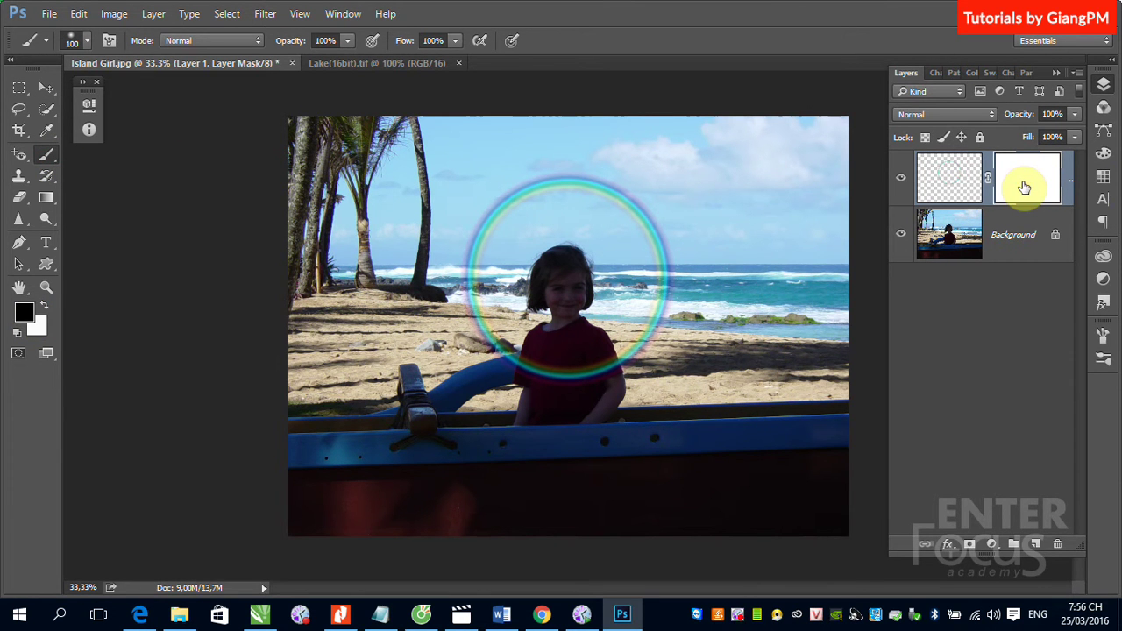
{"action": "left_click", "coordinate": [947, 181]}
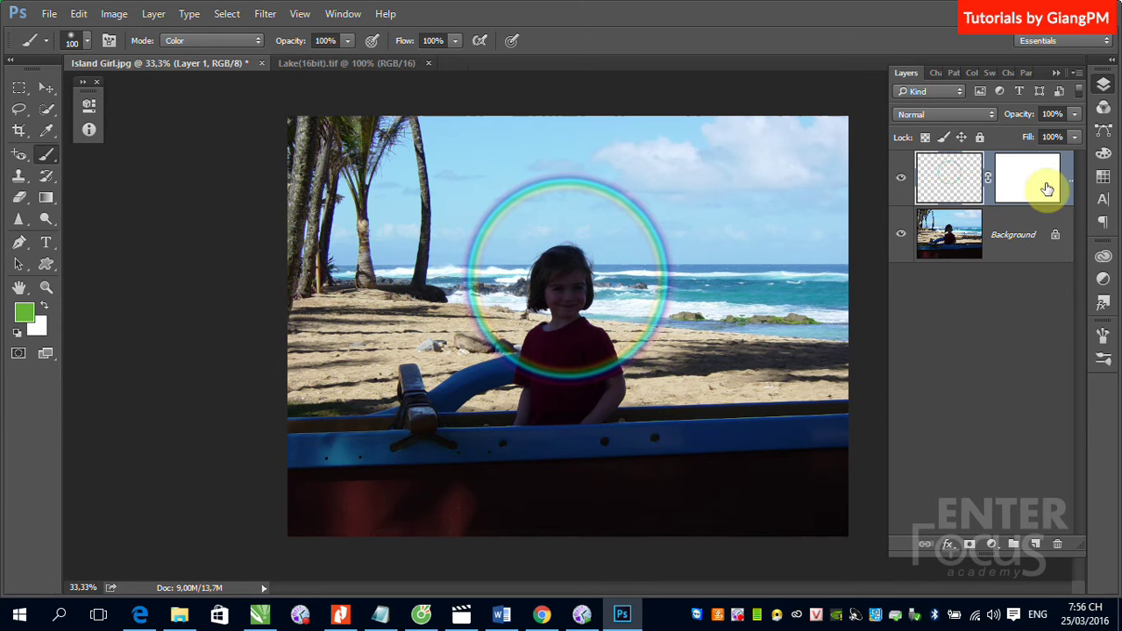
{"action": "left_click", "coordinate": [1047, 189]}
{"action": "left_click", "coordinate": [956, 183]}
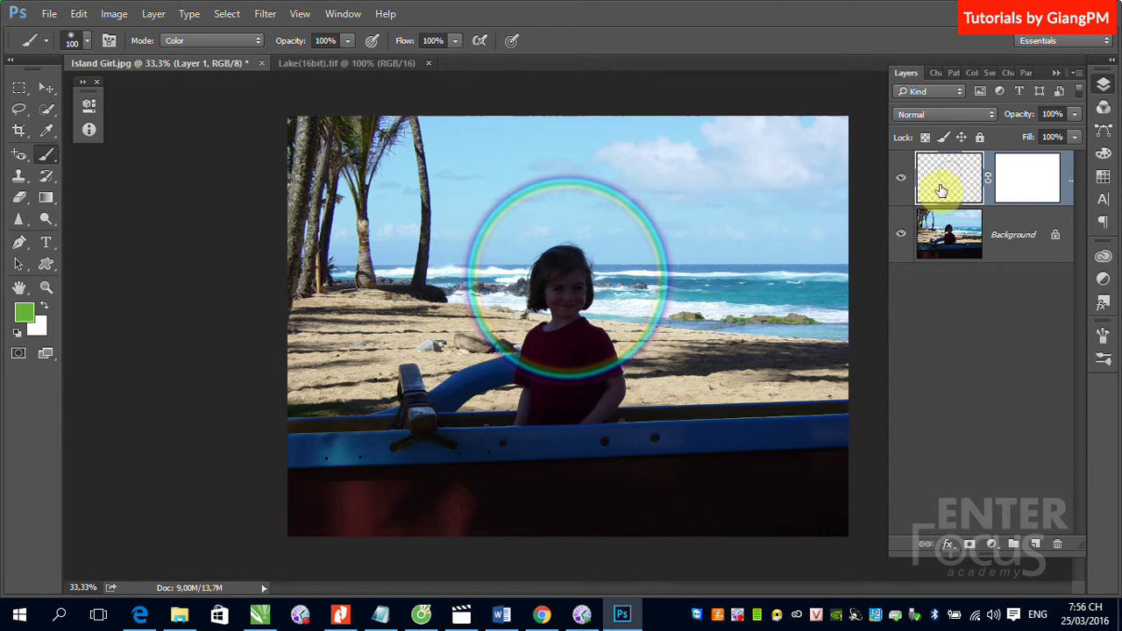
{"action": "left_click", "coordinate": [1037, 183]}
{"action": "left_click", "coordinate": [938, 184]}
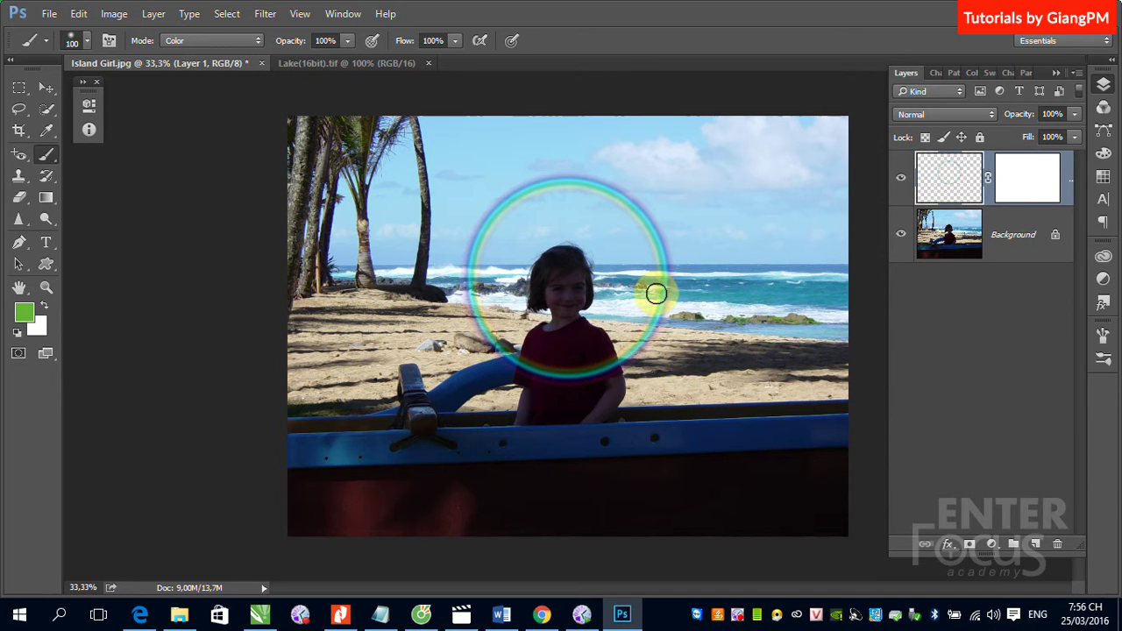
{"action": "left_click_drag", "start_coordinate": [656, 293], "coordinate": [638, 351]}
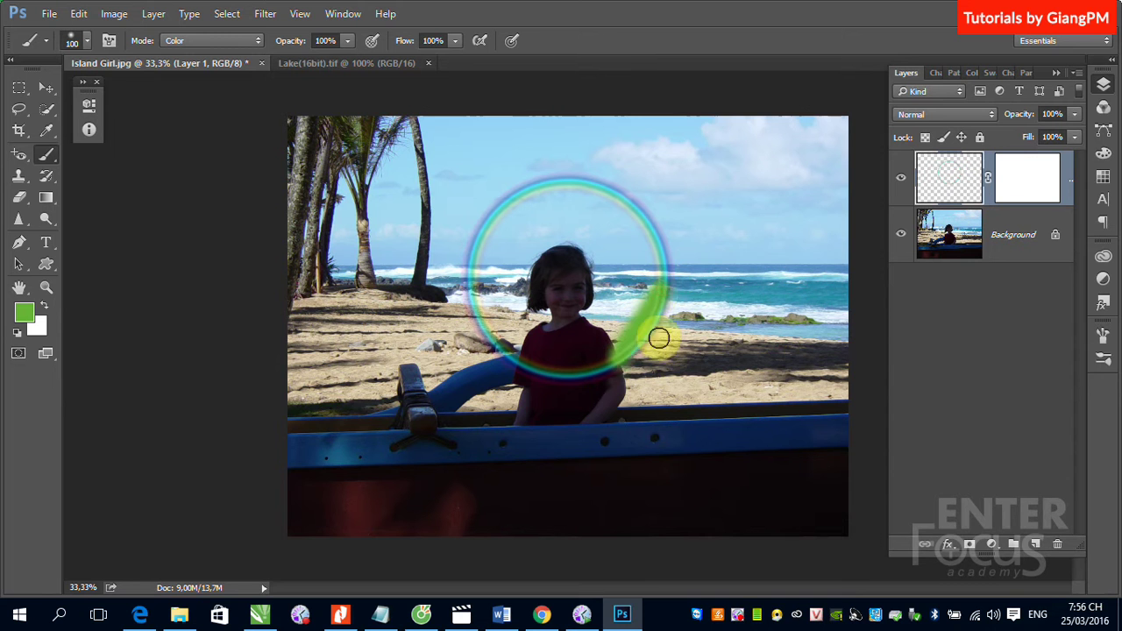
{"action": "left_click", "coordinate": [1035, 185]}
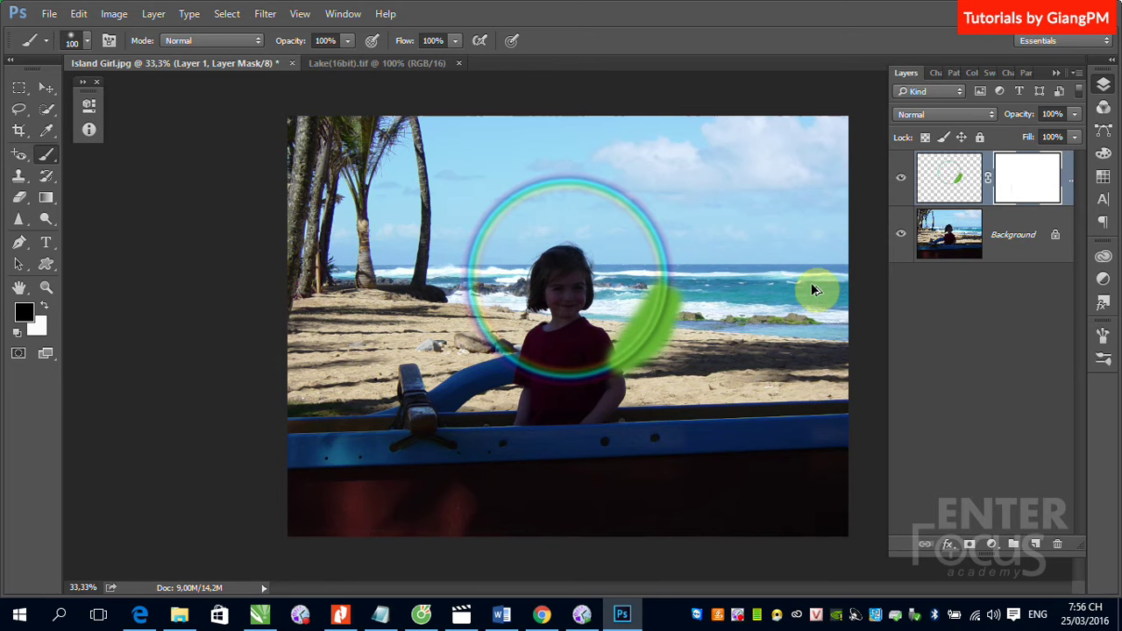
{"action": "key", "text": "ctrl+z"}
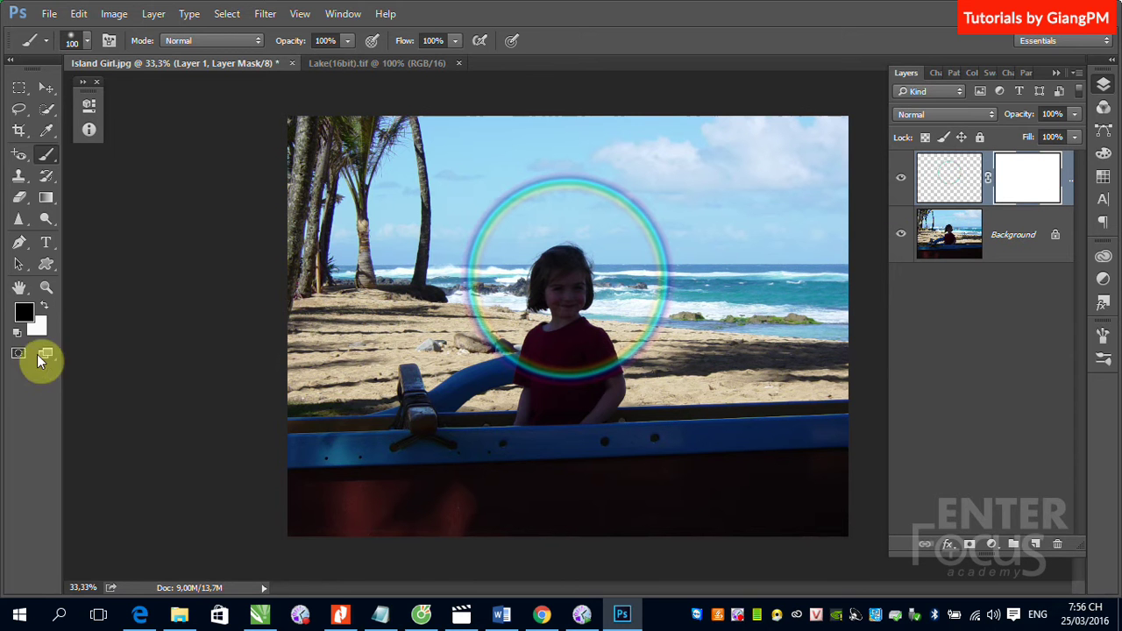
{"action": "left_click", "coordinate": [956, 180]}
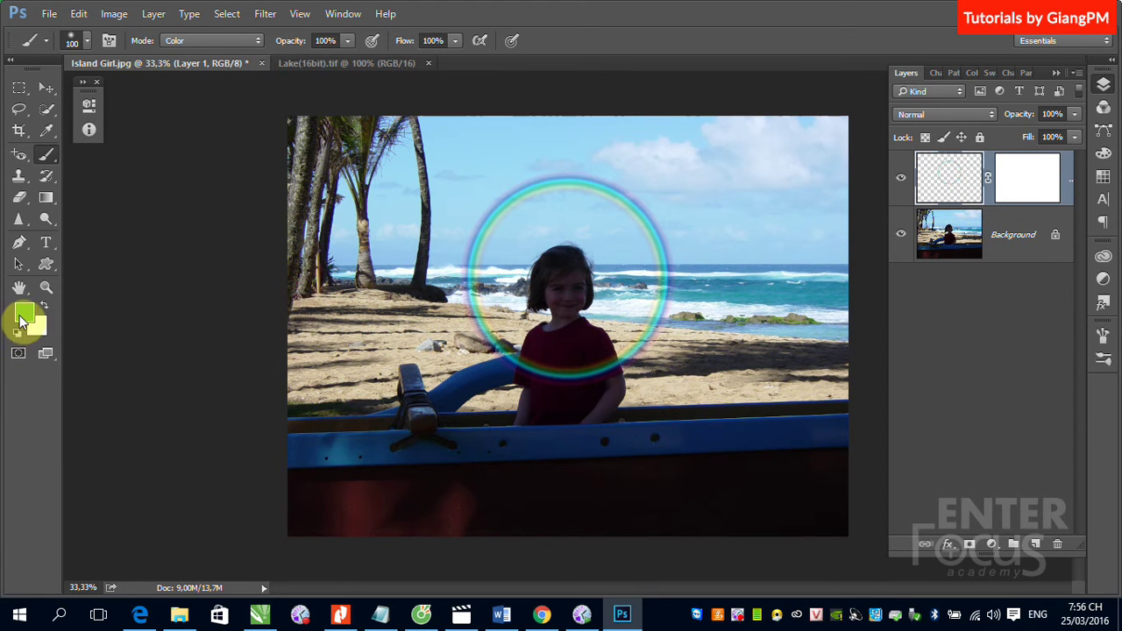
- Set black as foreground, target Layer 1's mask, and size the soft 0% hardness brush to 188 px
{"action": "left_click", "coordinate": [23, 316]}
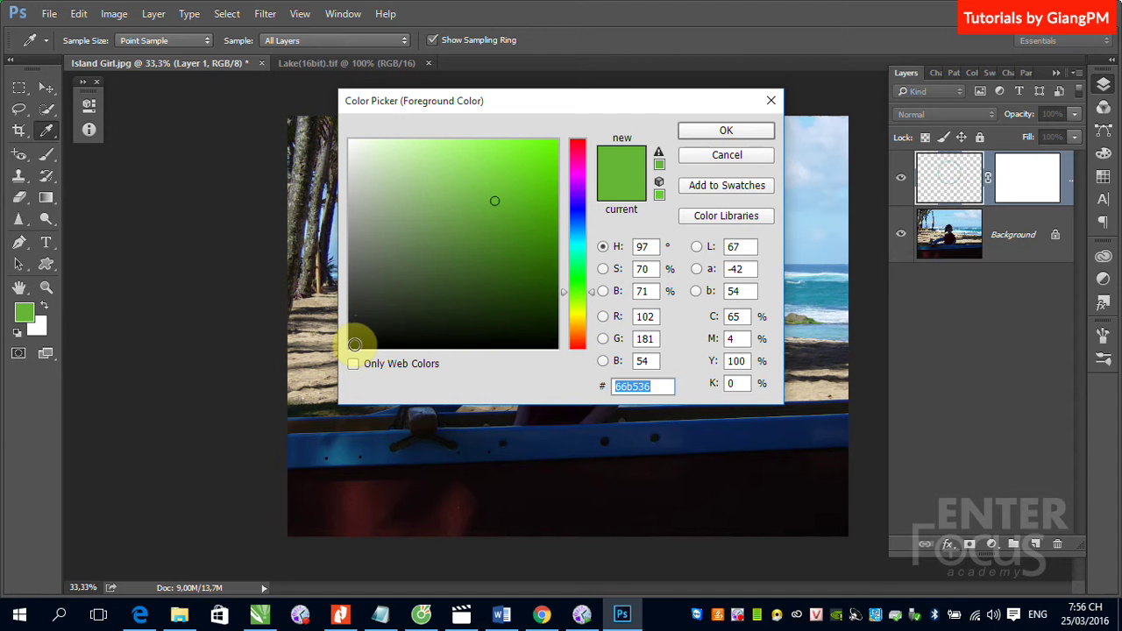
{"action": "left_click", "coordinate": [354, 345]}
{"action": "left_click", "coordinate": [726, 130]}
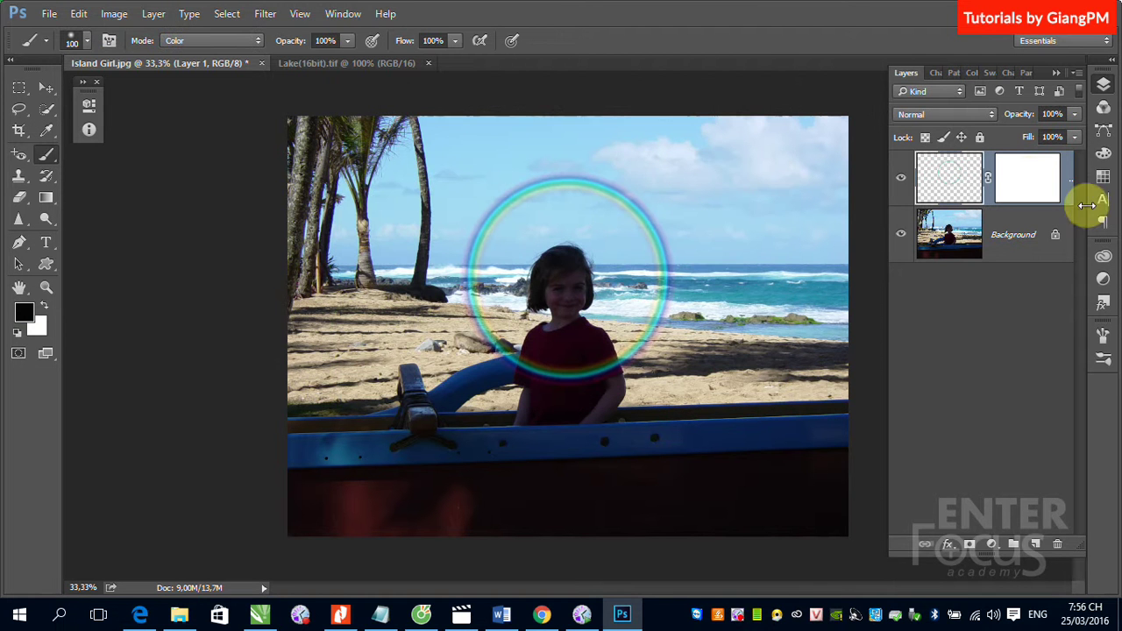
{"action": "left_click", "coordinate": [1026, 177]}
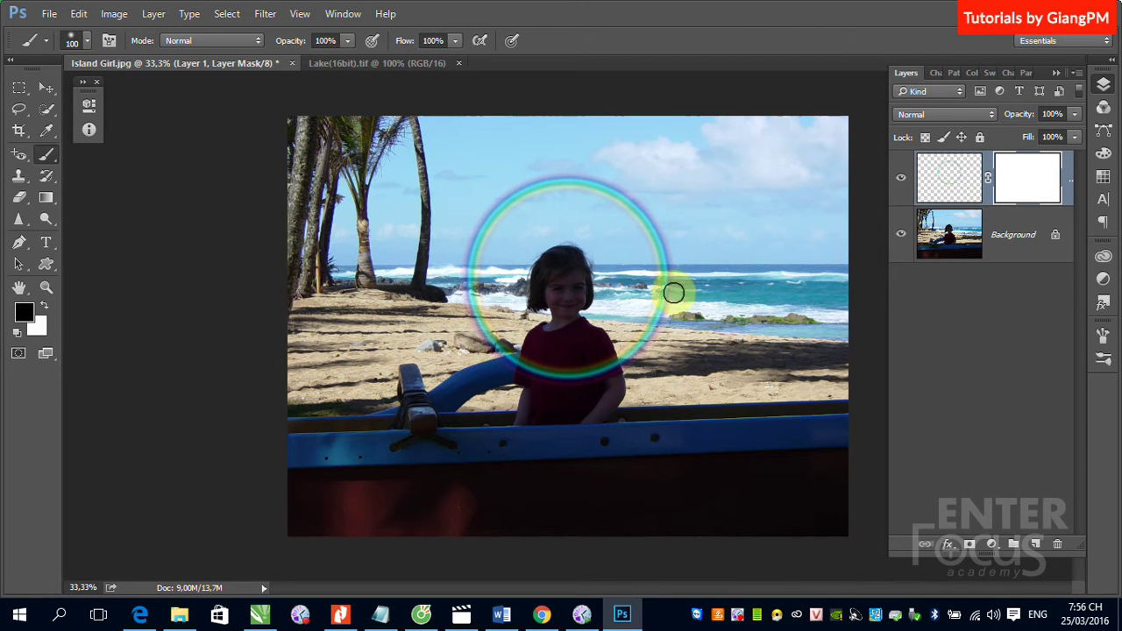
{"action": "left_click", "coordinate": [91, 40]}
{"action": "left_click_drag", "start_coordinate": [144, 91], "coordinate": [171, 93]}
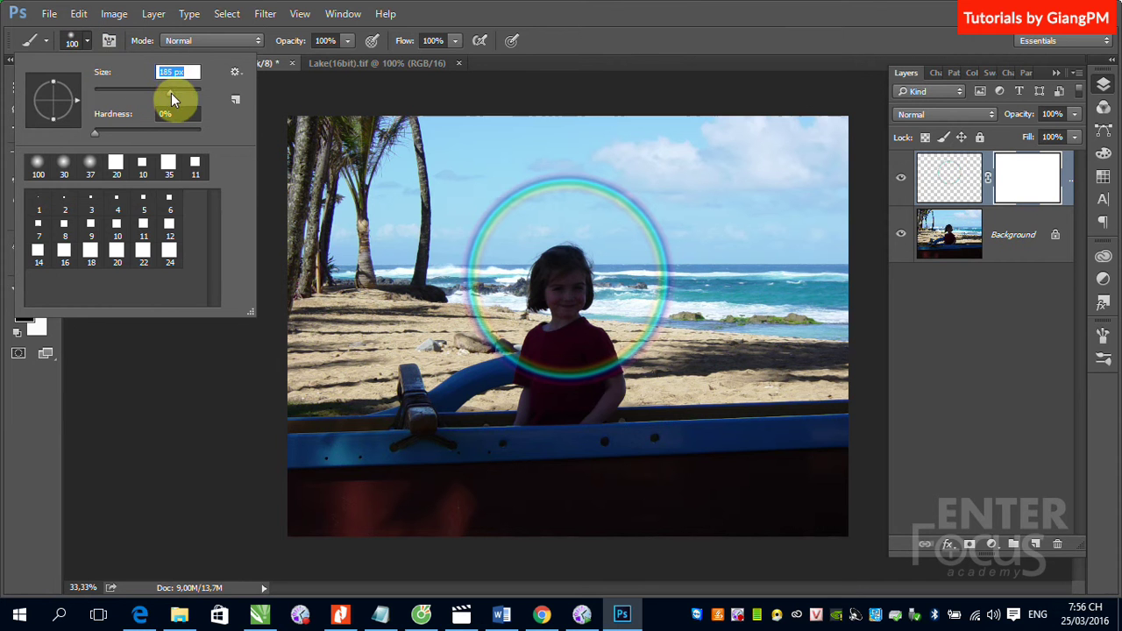
{"action": "left_click", "coordinate": [548, 10]}
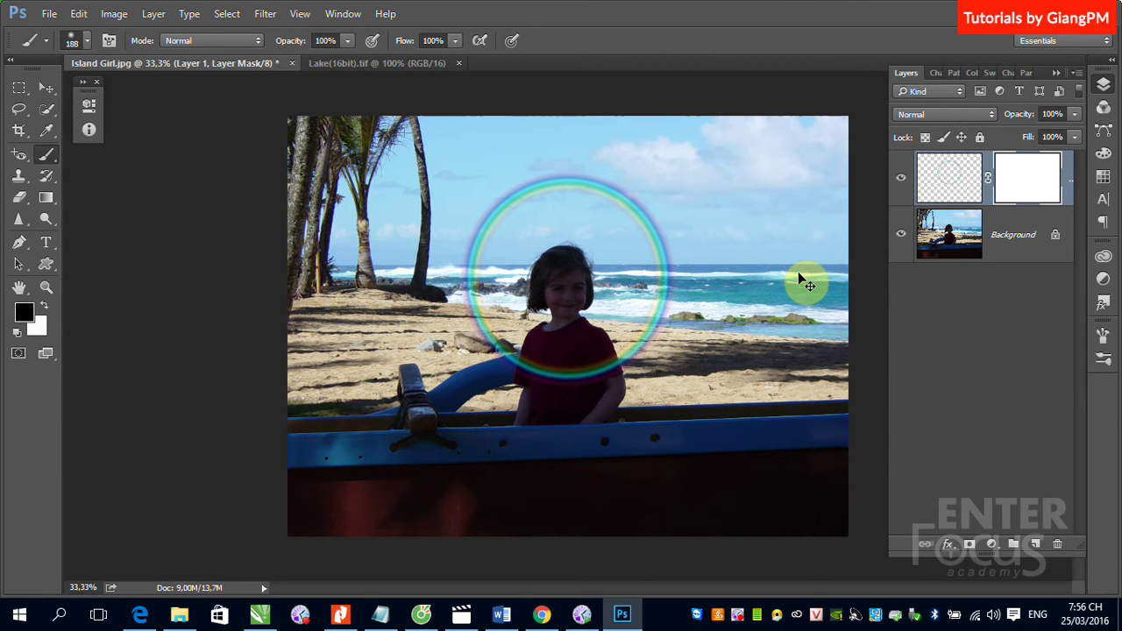
- At 100% zoom, paint black on Layer 1's mask to hide the rainbow over the sea and its left leg
{"action": "key", "text": "ctrl+plus"}
{"action": "key", "text": "ctrl+plus"}
{"action": "key", "text": "ctrl+plus"}
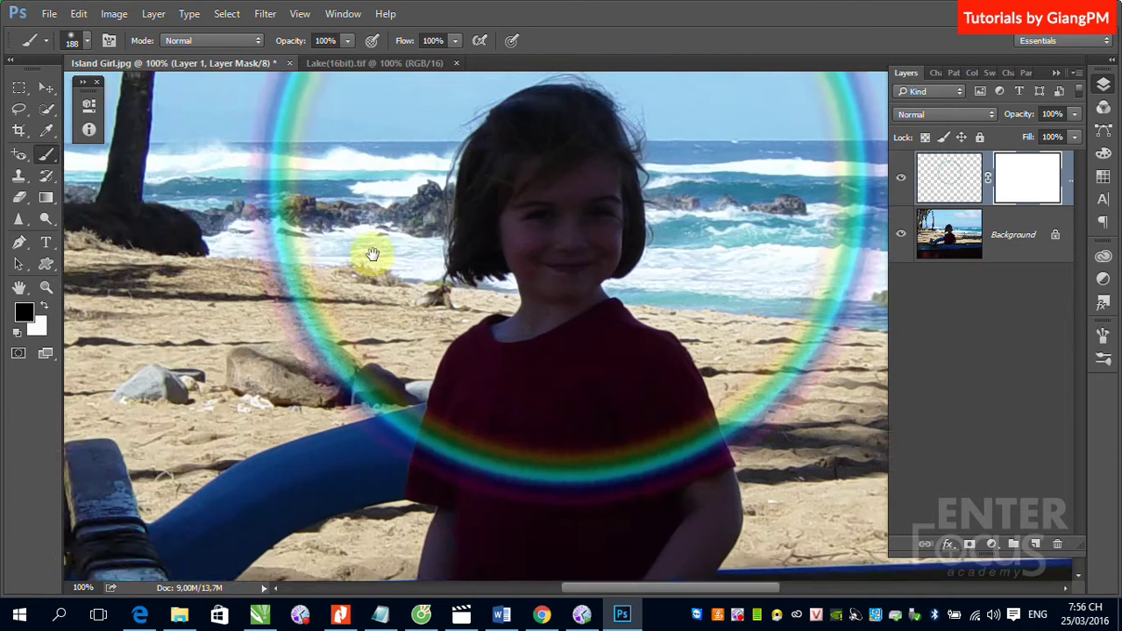
{"action": "left_click_drag", "start_coordinate": [372, 254], "coordinate": [120, 275]}
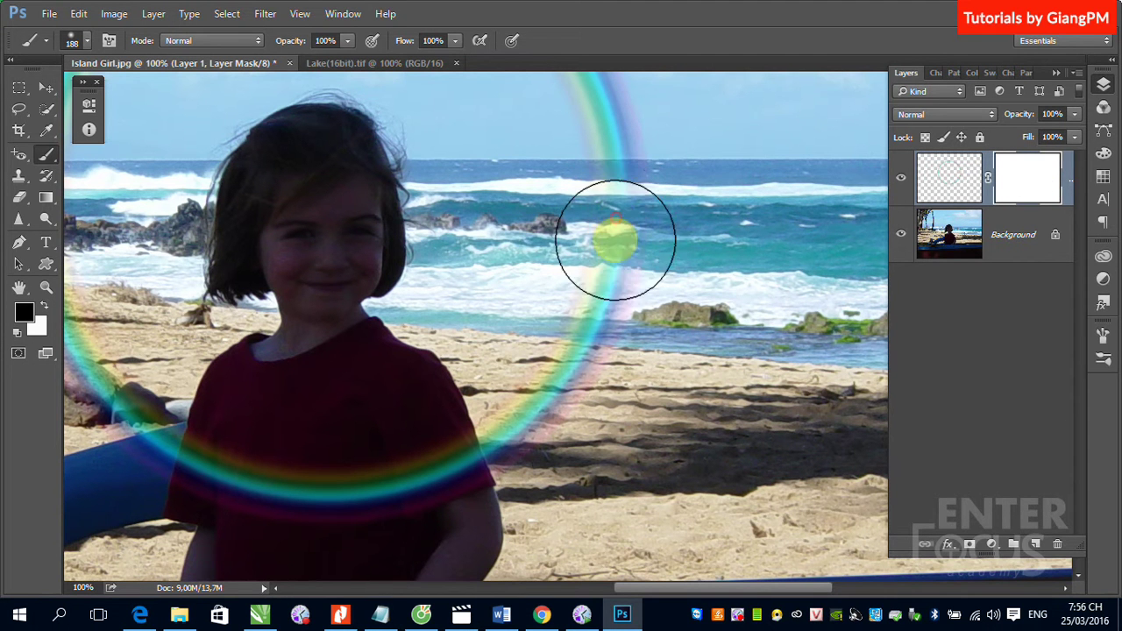
{"action": "mouse_move", "coordinate": [615, 240]}
{"action": "left_mouse_down"}
{"action": "mouse_move", "coordinate": [561, 325]}
{"action": "mouse_move", "coordinate": [608, 213]}
{"action": "mouse_move", "coordinate": [565, 358]}
{"action": "mouse_move", "coordinate": [318, 473]}
{"action": "mouse_move", "coordinate": [385, 476]}
{"action": "left_mouse_up"}
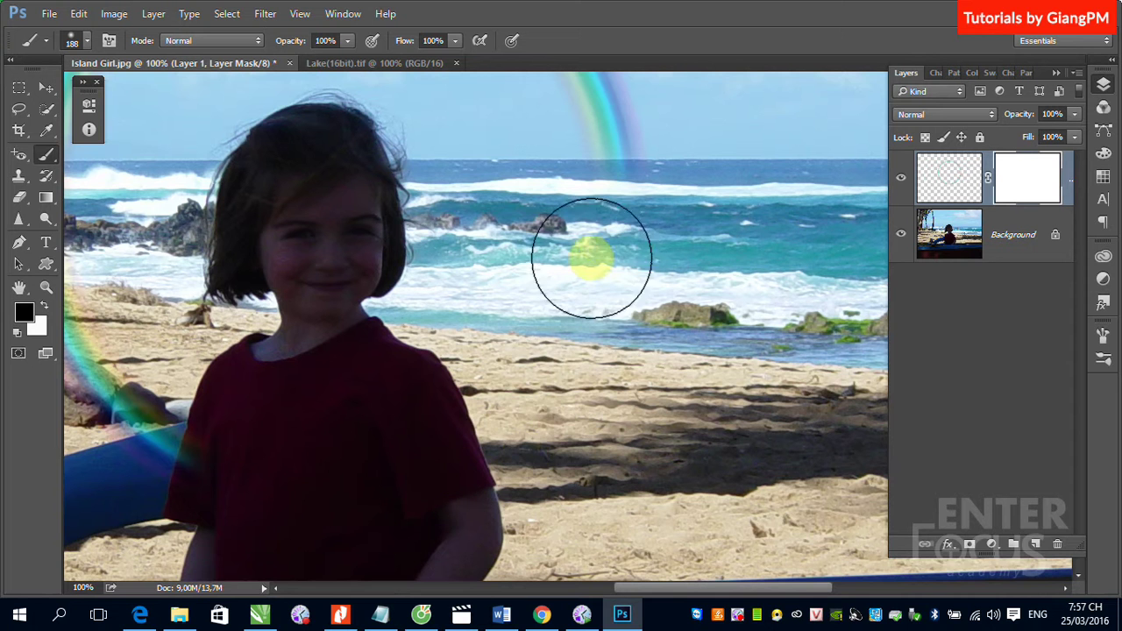
{"action": "mouse_move", "coordinate": [283, 476]}
{"action": "left_mouse_down"}
{"action": "mouse_move", "coordinate": [616, 431]}
{"action": "mouse_move", "coordinate": [491, 369]}
{"action": "mouse_move", "coordinate": [440, 302]}
{"action": "left_mouse_up"}
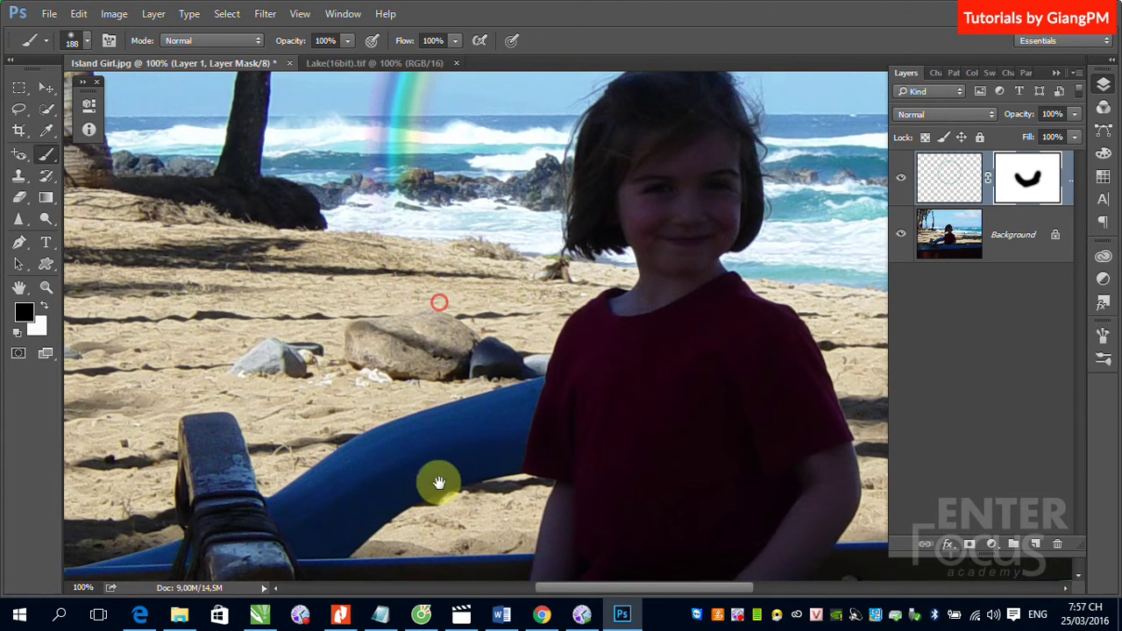
{"action": "scroll", "coordinate": [439, 483], "scroll_direction": "up", "scroll_amount": 5}
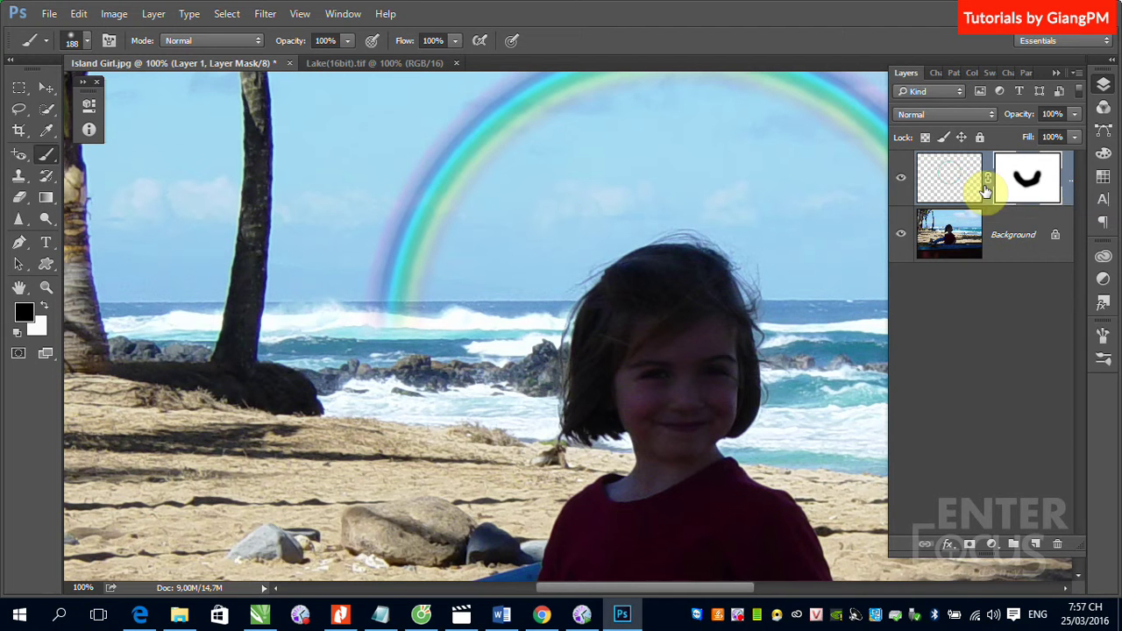
{"action": "left_click_drag", "start_coordinate": [418, 195], "coordinate": [383, 300]}
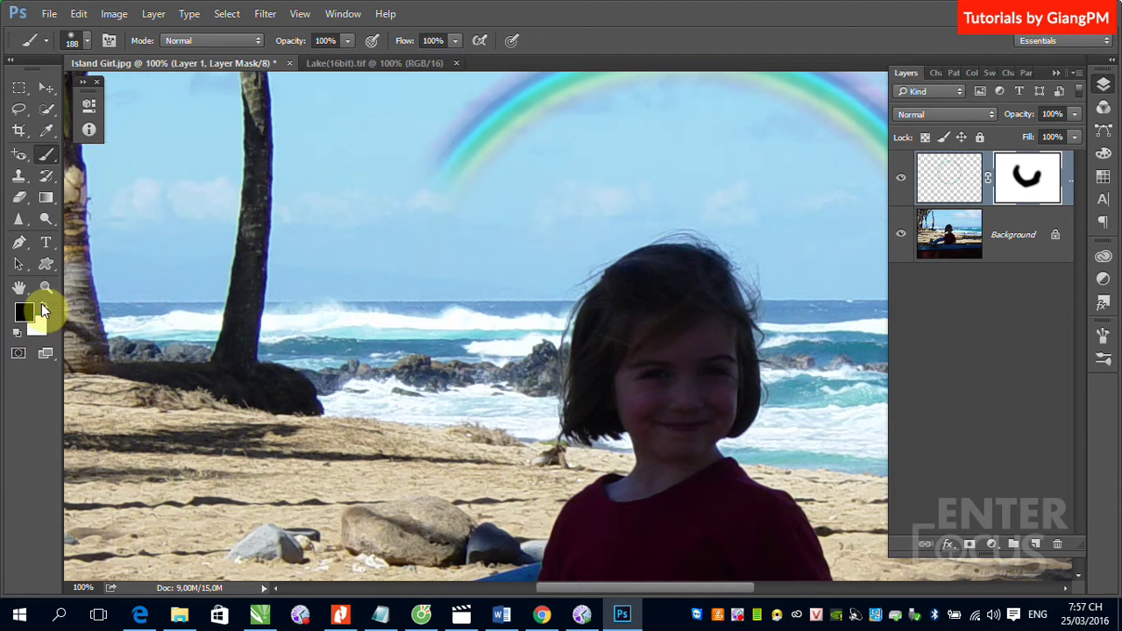
- Paint white on the mask to restore the rainbow's left leg, bottom arc and right side, then zoom to 50%
{"action": "left_click", "coordinate": [41, 303]}
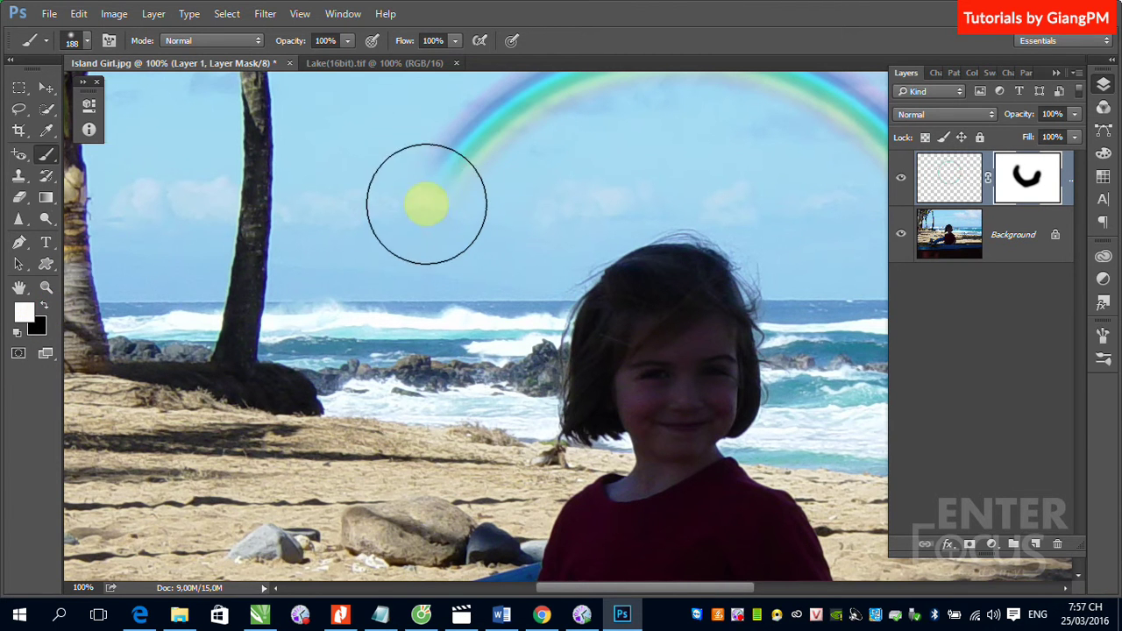
{"action": "mouse_move", "coordinate": [427, 204]}
{"action": "left_mouse_down"}
{"action": "mouse_move", "coordinate": [376, 295]}
{"action": "mouse_move", "coordinate": [400, 213]}
{"action": "mouse_move", "coordinate": [388, 351]}
{"action": "mouse_move", "coordinate": [413, 473]}
{"action": "mouse_move", "coordinate": [521, 564]}
{"action": "left_mouse_up"}
{"action": "left_click_drag", "start_coordinate": [359, 251], "coordinate": [446, 269]}
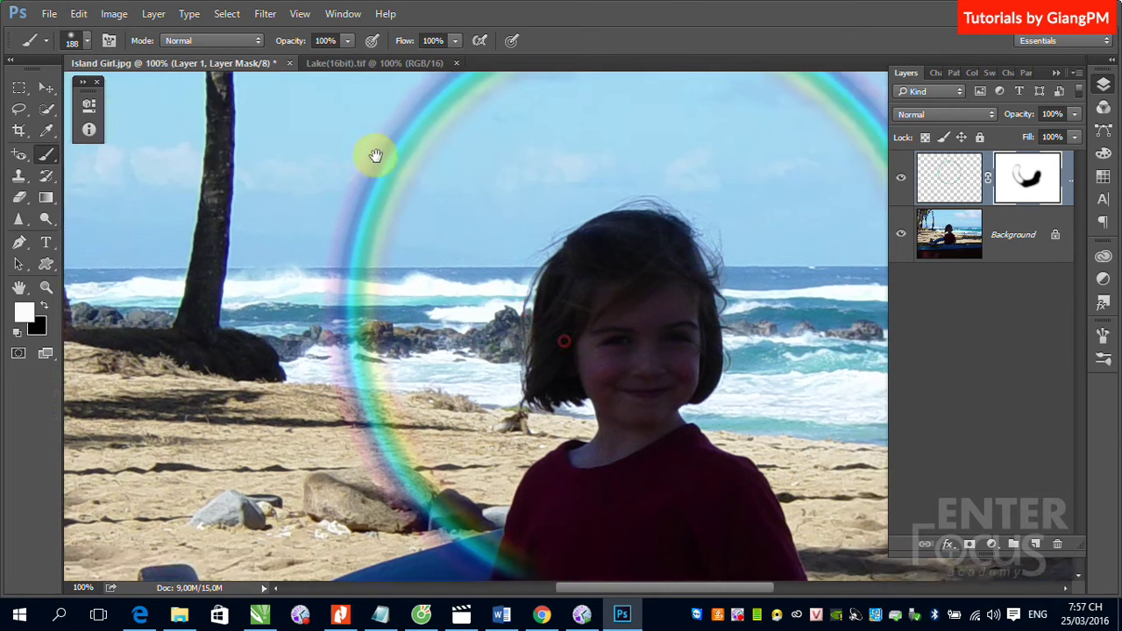
{"action": "scroll", "coordinate": [375, 156], "scroll_direction": "down", "scroll_amount": 5}
{"action": "scroll", "coordinate": [375, 155], "scroll_direction": "right", "scroll_amount": 5}
{"action": "mouse_move", "coordinate": [513, 436]}
{"action": "left_mouse_down"}
{"action": "mouse_move", "coordinate": [789, 326]}
{"action": "mouse_move", "coordinate": [815, 125]}
{"action": "left_mouse_up"}
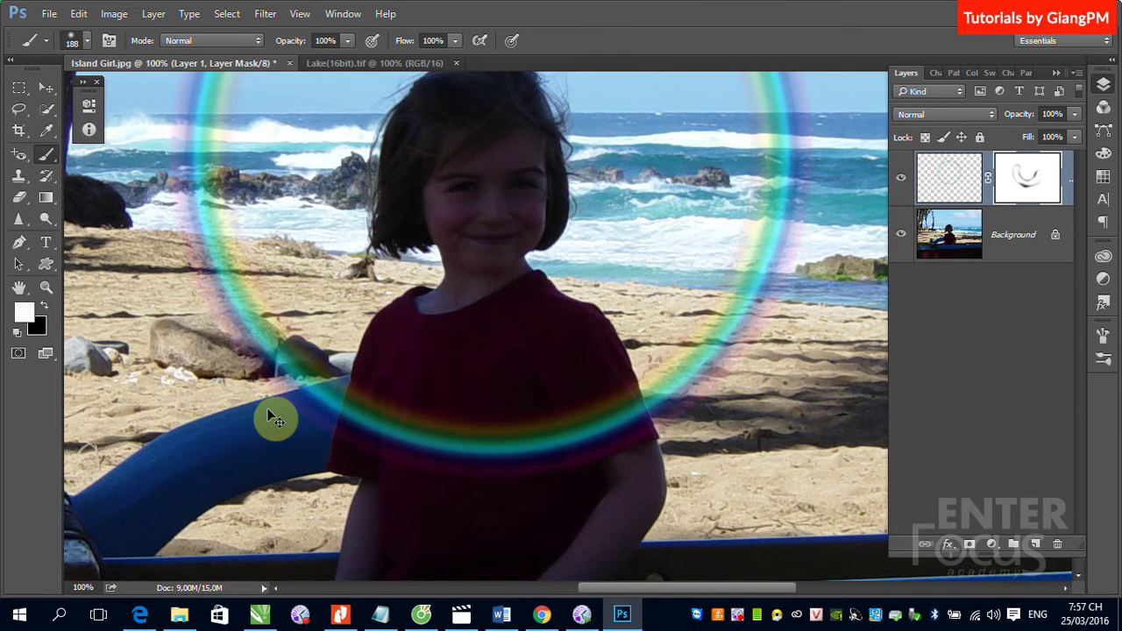
{"action": "key", "text": "ctrl+minus"}
{"action": "key", "text": "ctrl+minus"}
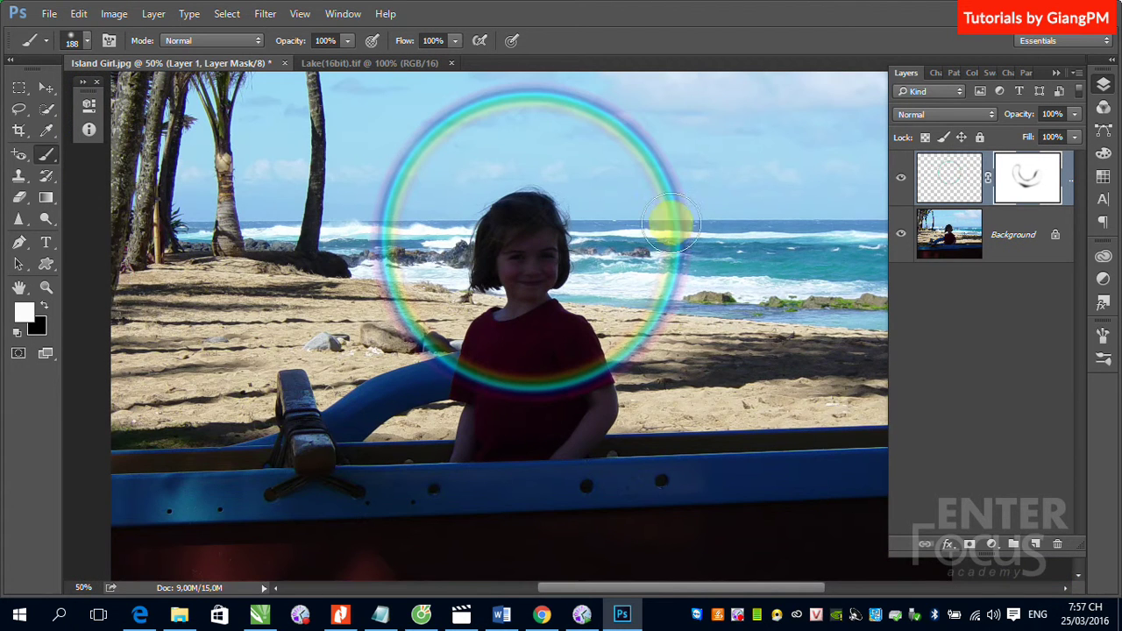
- Choose the black-to-white gradient and draw a first fade on the rainbow's mask from boat to face
{"action": "left_click", "coordinate": [46, 197]}
{"action": "left_click", "coordinate": [121, 42]}
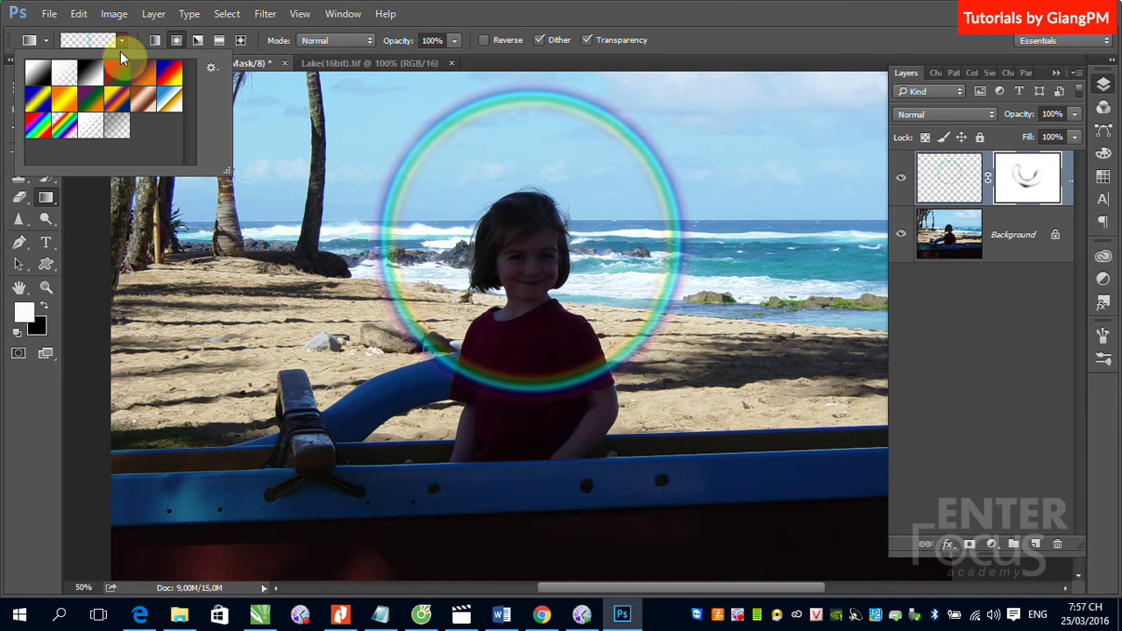
{"action": "left_click", "coordinate": [92, 79]}
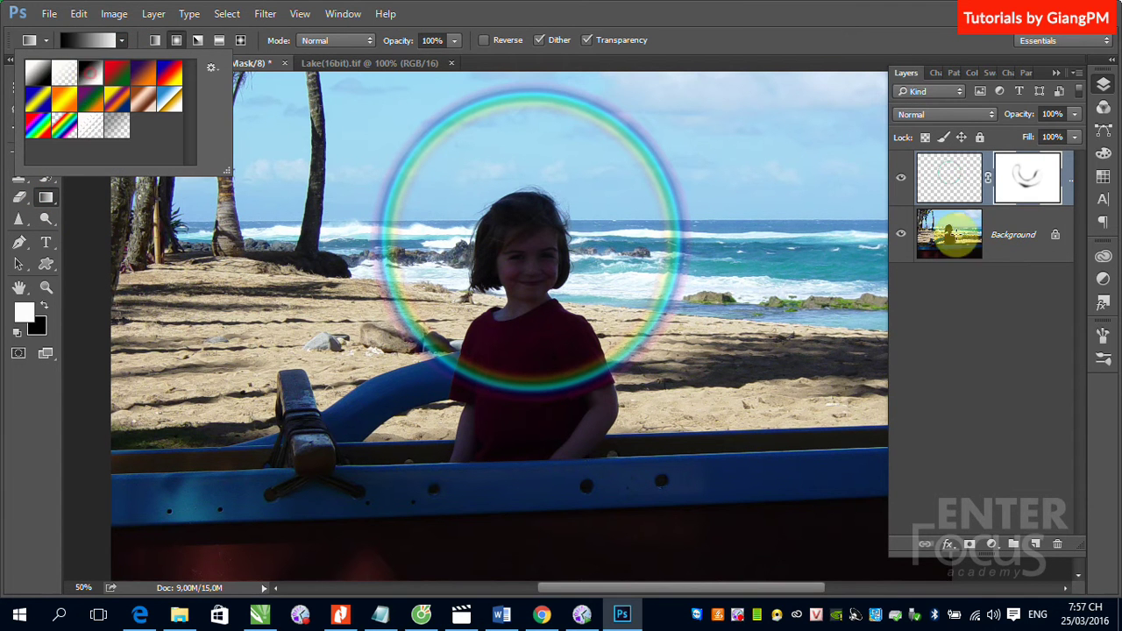
{"action": "left_click", "coordinate": [1028, 178]}
{"action": "left_click_drag", "start_coordinate": [527, 466], "coordinate": [528, 298]}
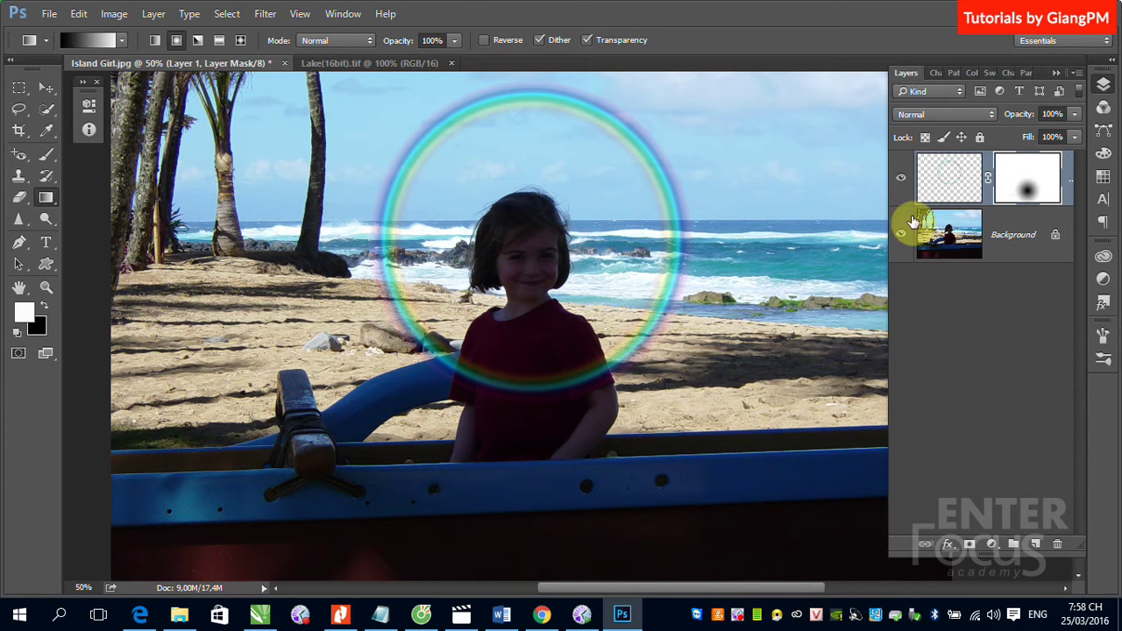
- Switch to a Linear gradient, try several fades on the rainbow's mask, then undo back to white
{"action": "left_click", "coordinate": [154, 39]}
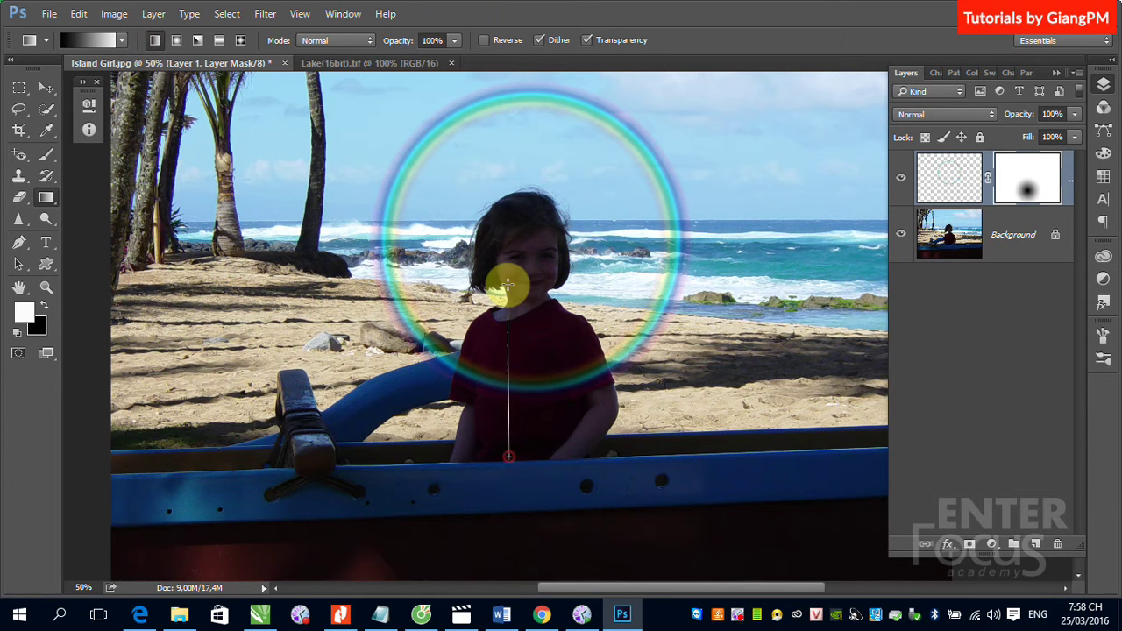
{"action": "left_click_drag", "start_coordinate": [510, 457], "coordinate": [504, 282]}
{"action": "left_click_drag", "start_coordinate": [517, 362], "coordinate": [517, 120]}
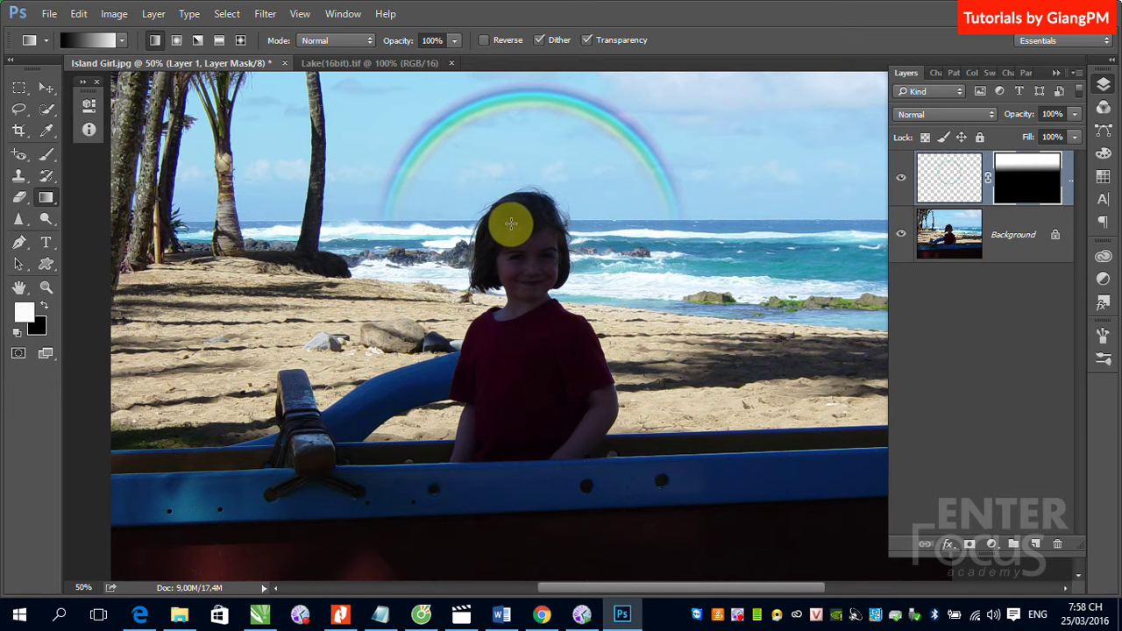
{"action": "mouse_move", "coordinate": [508, 220]}
{"action": "left_mouse_down"}
{"action": "mouse_move", "coordinate": [508, 75]}
{"action": "mouse_move", "coordinate": [513, 85]}
{"action": "left_mouse_up"}
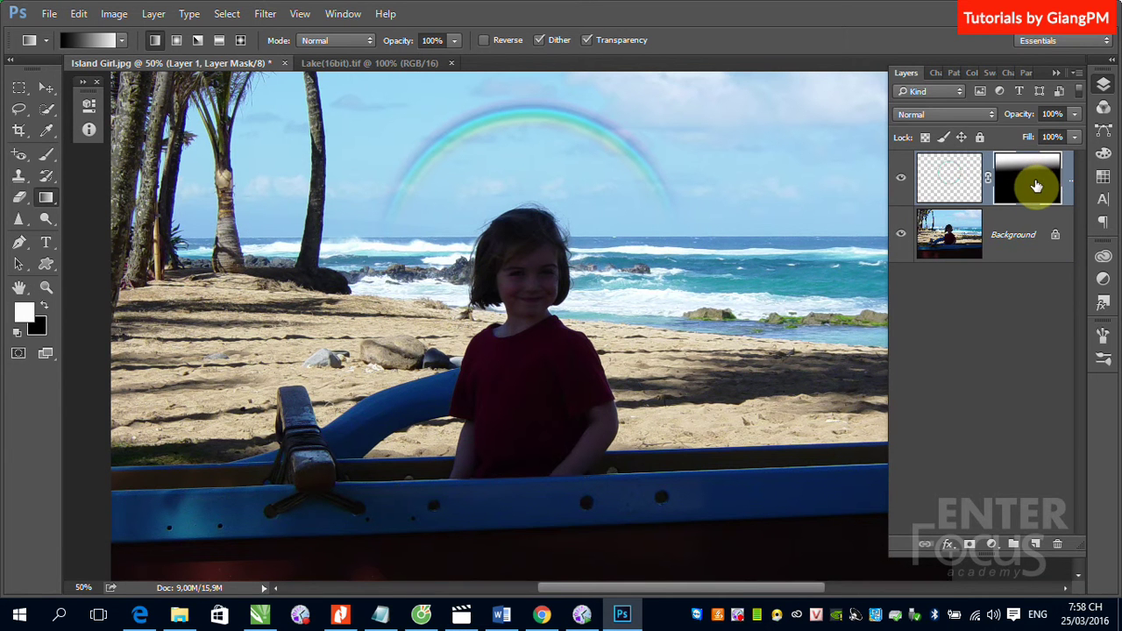
{"action": "key", "text": "ctrl+z"}
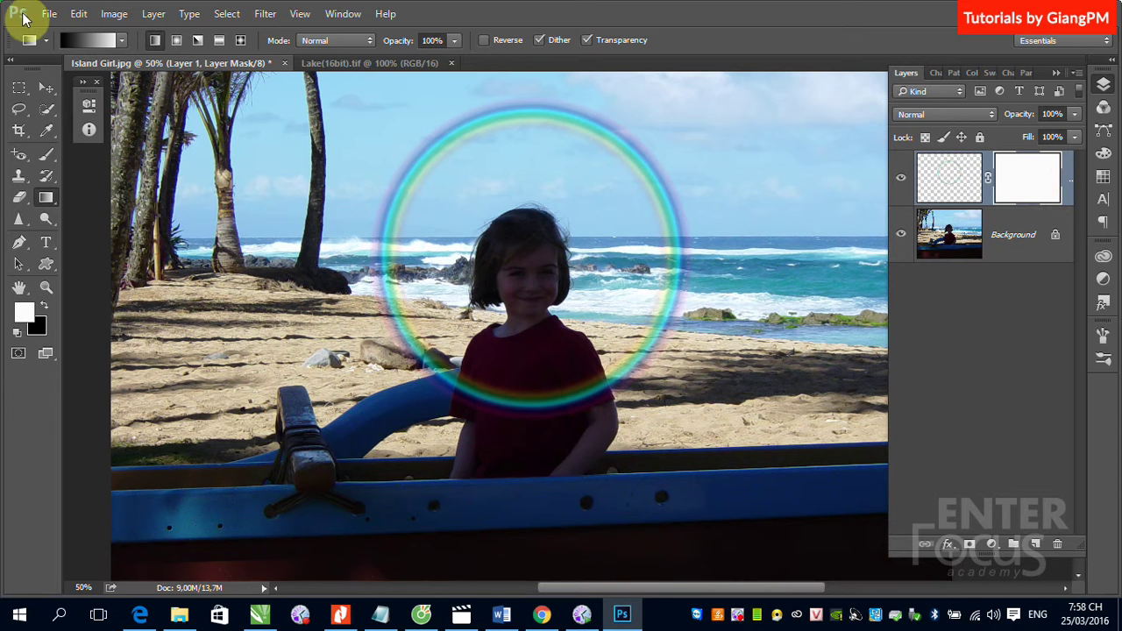
{"action": "left_click", "coordinate": [49, 13]}
{"action": "left_click", "coordinate": [76, 49]}
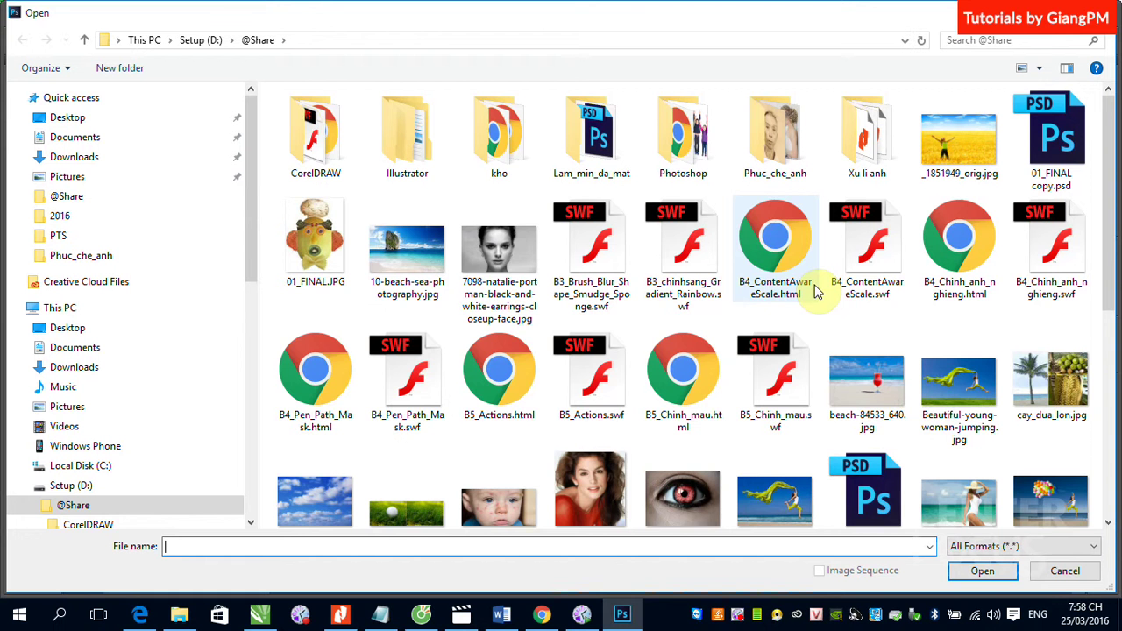
{"action": "scroll", "coordinate": [750, 294], "scroll_direction": "down", "scroll_amount": 5}
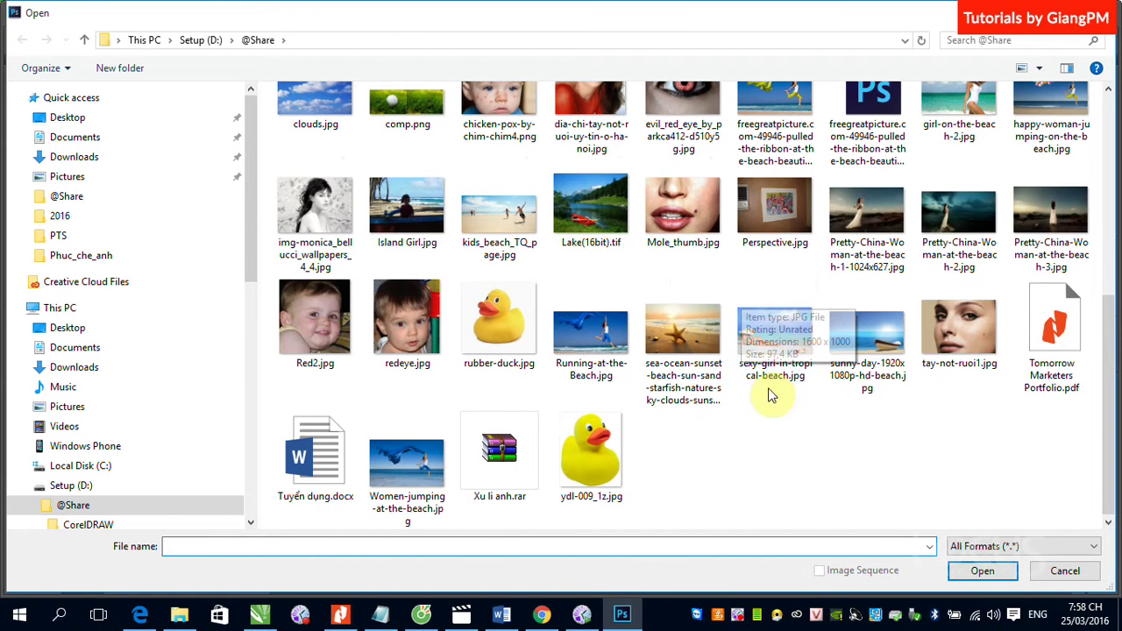
{"action": "left_click", "coordinate": [537, 342]}
{"action": "left_click", "coordinate": [975, 572]}
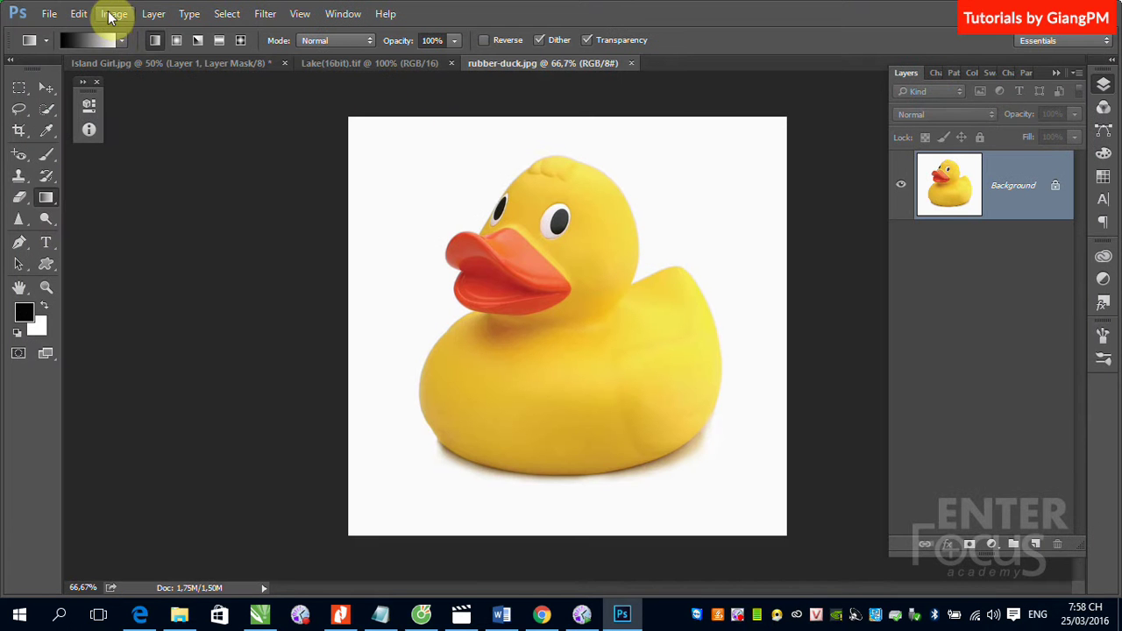
- Convert the duck image's locked Background into an editable Layer 0
{"action": "left_click", "coordinate": [114, 14]}
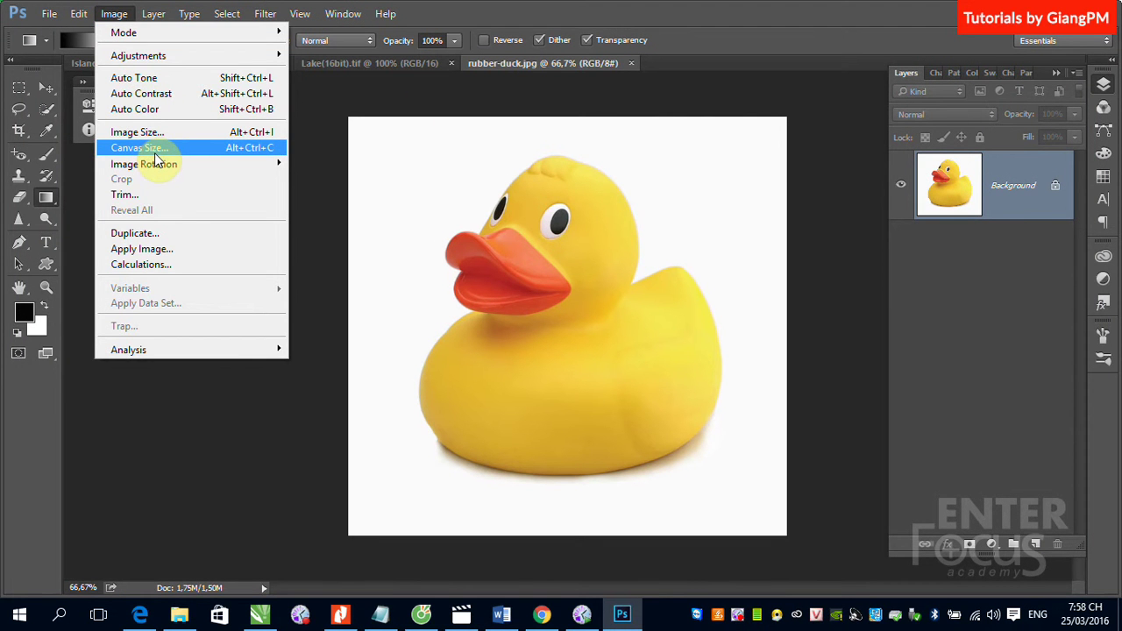
{"action": "left_click", "coordinate": [1013, 190]}
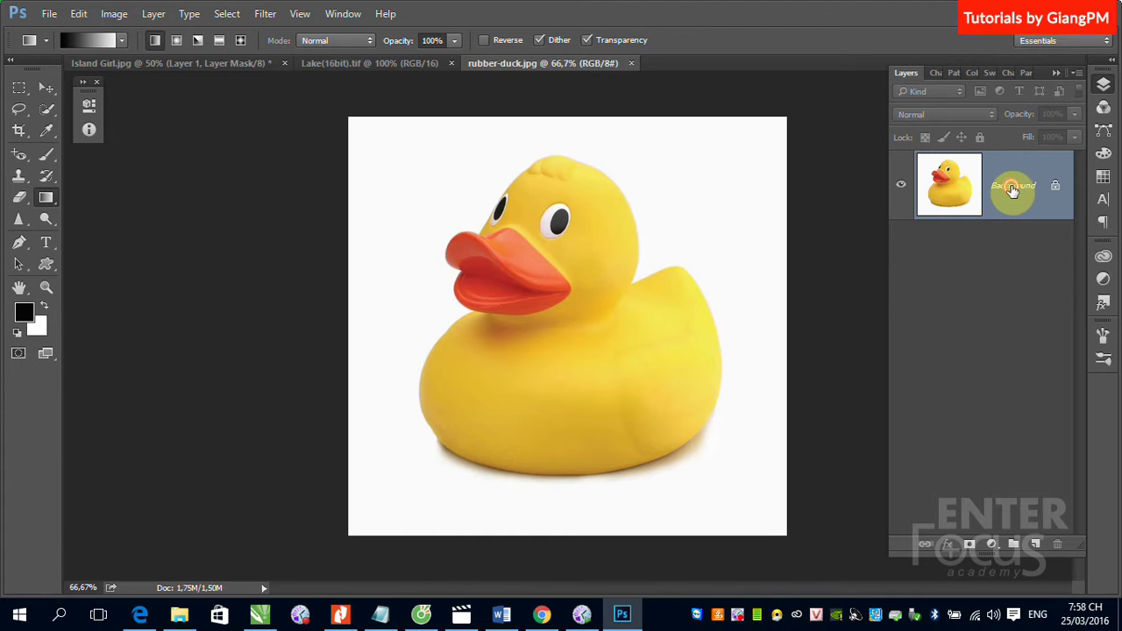
{"action": "double_click", "coordinate": [1013, 190]}
{"action": "left_click", "coordinate": [671, 189]}
- Extend the canvas height to 1500 px, anchored at the top, and zoom out
{"action": "left_click", "coordinate": [114, 14]}
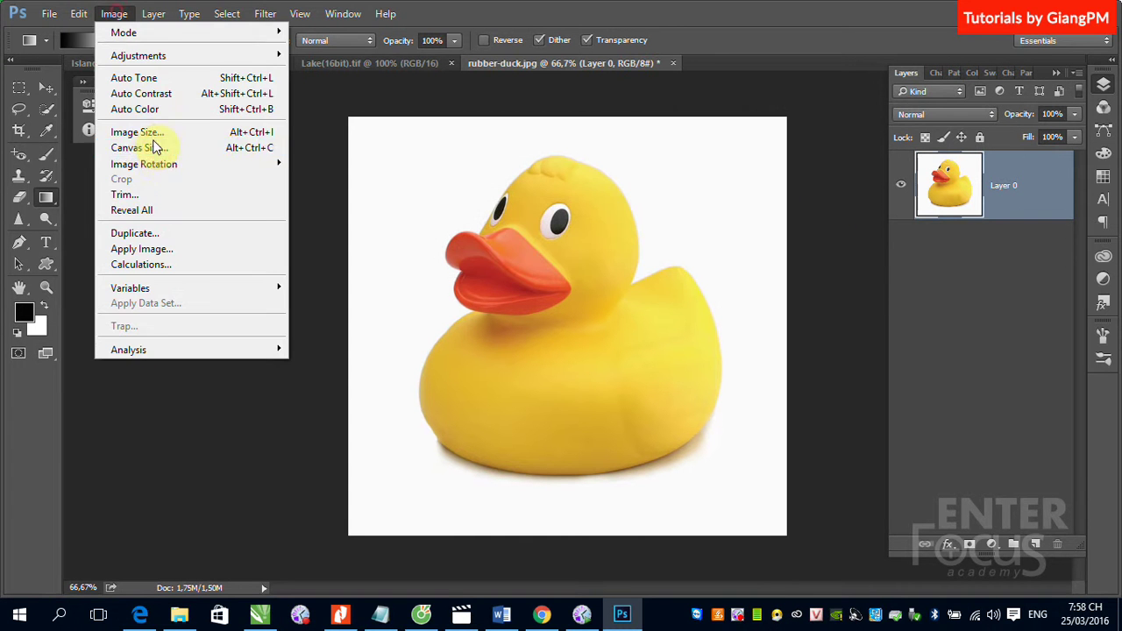
{"action": "left_click", "coordinate": [139, 148]}
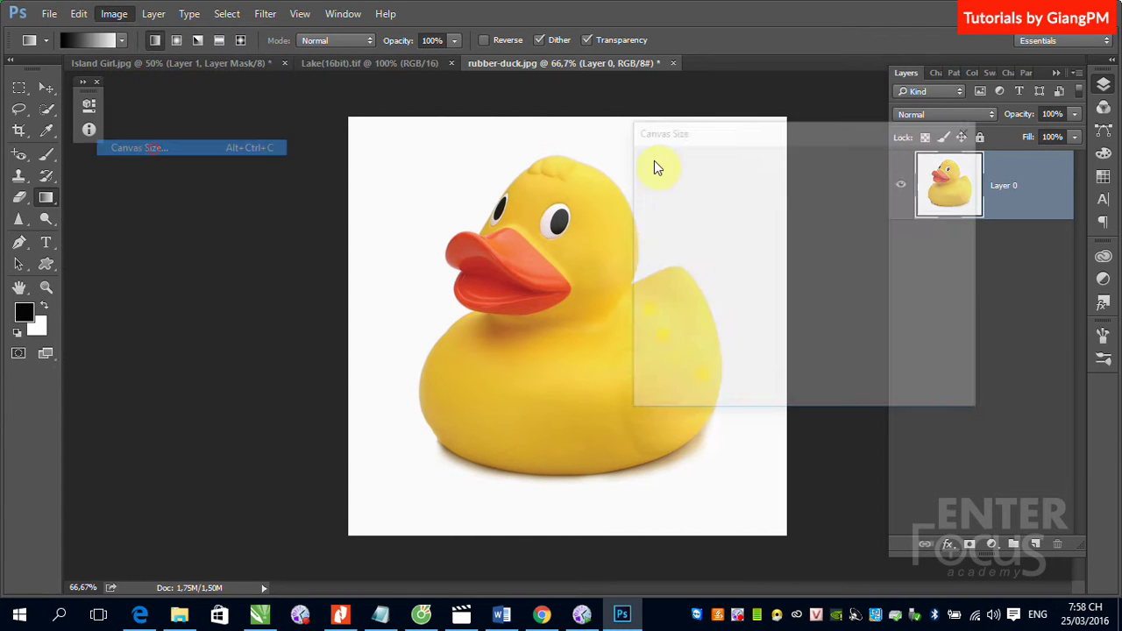
{"action": "left_click", "coordinate": [786, 266]}
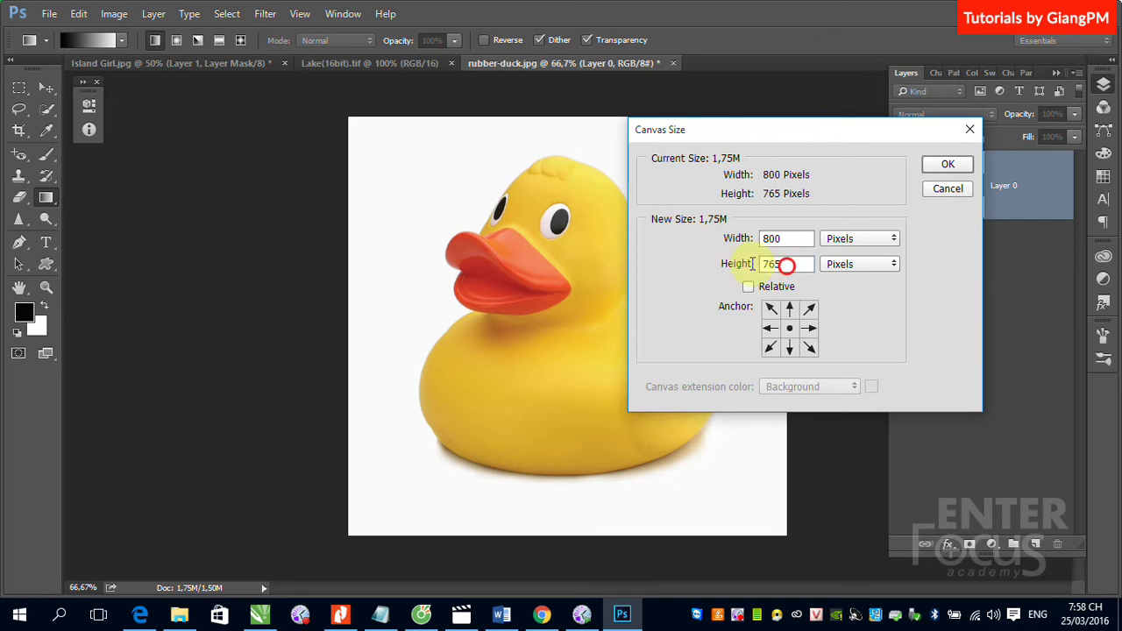
{"action": "type", "text": "1"}
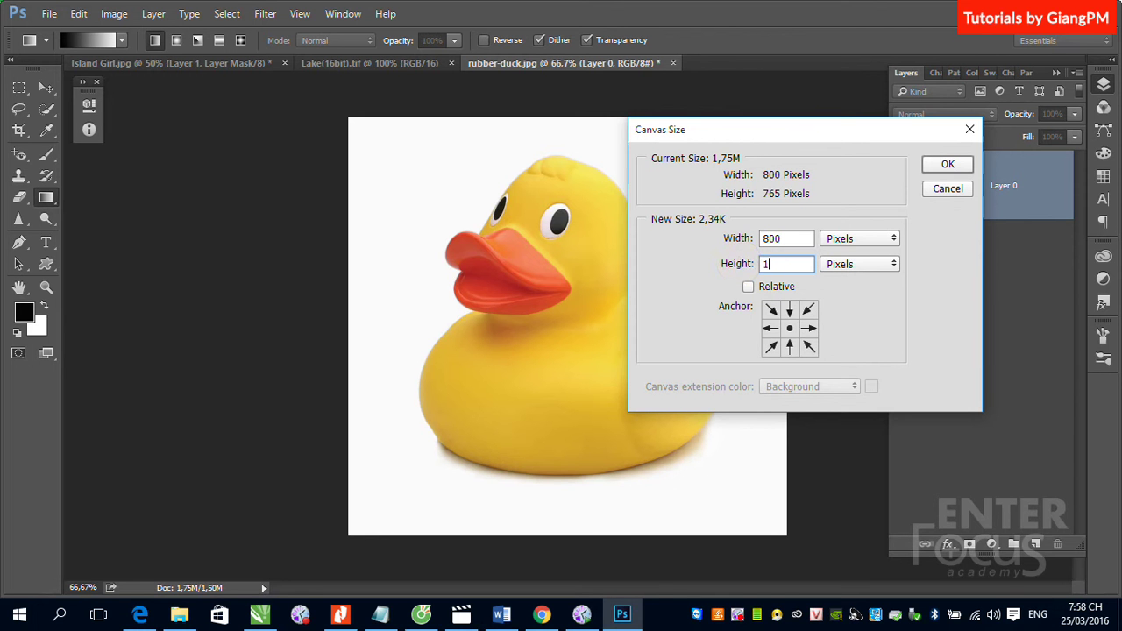
{"action": "type", "text": "500"}
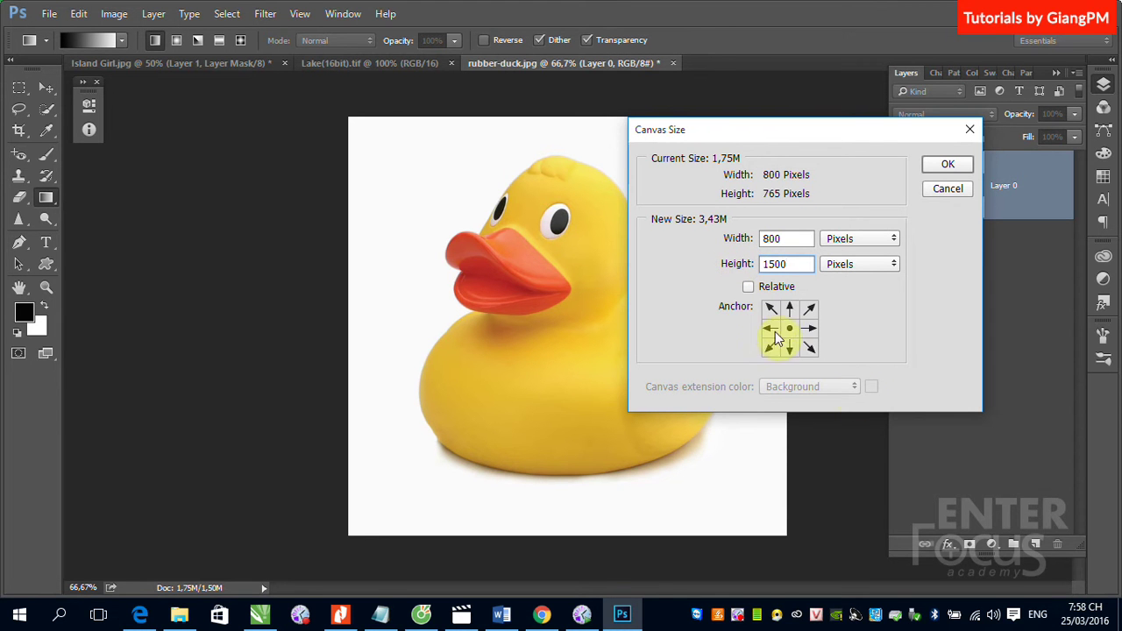
{"action": "left_click", "coordinate": [947, 164]}
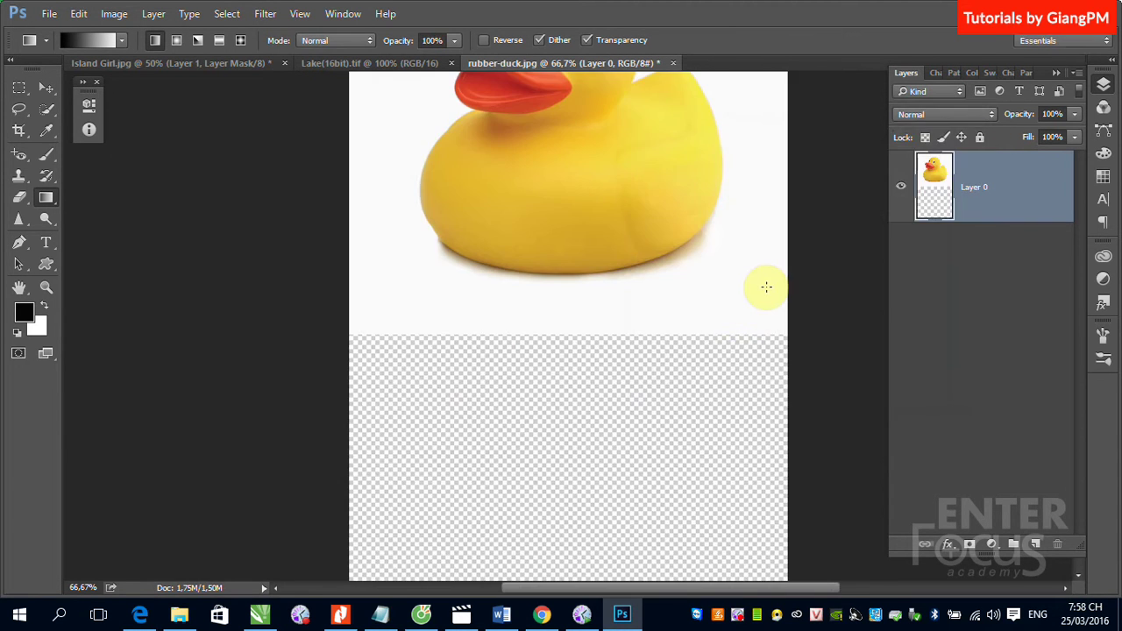
{"action": "key", "text": "ctrl+minus"}
{"action": "key", "text": "ctrl+minus"}
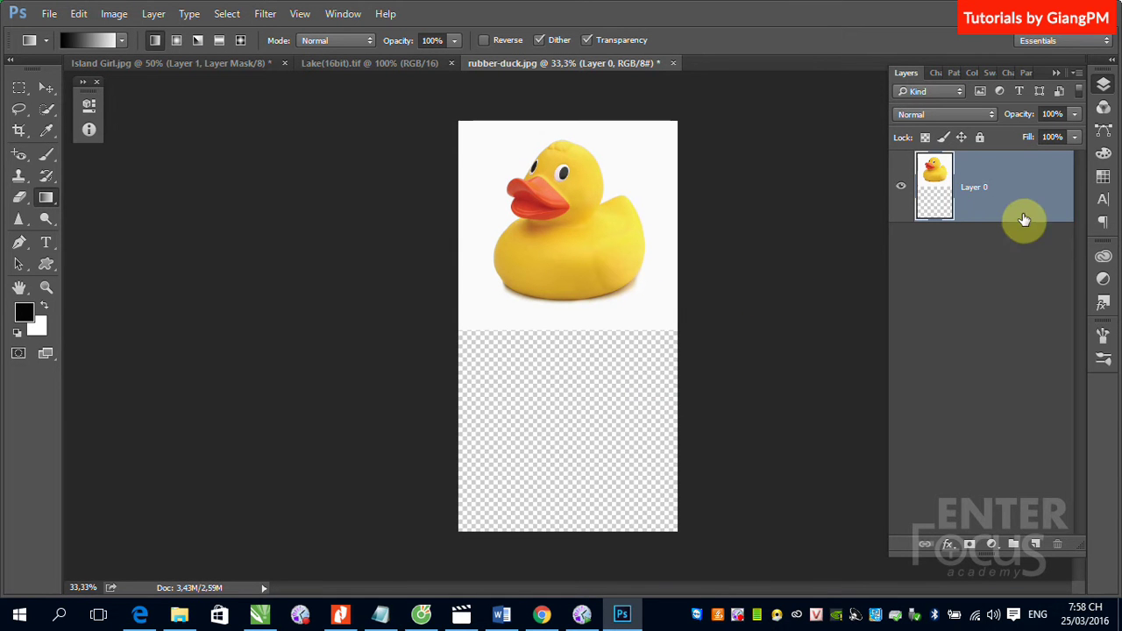
- Duplicate Layer 0 and flip the copy vertically
{"action": "key", "text": "ctrl+j"}
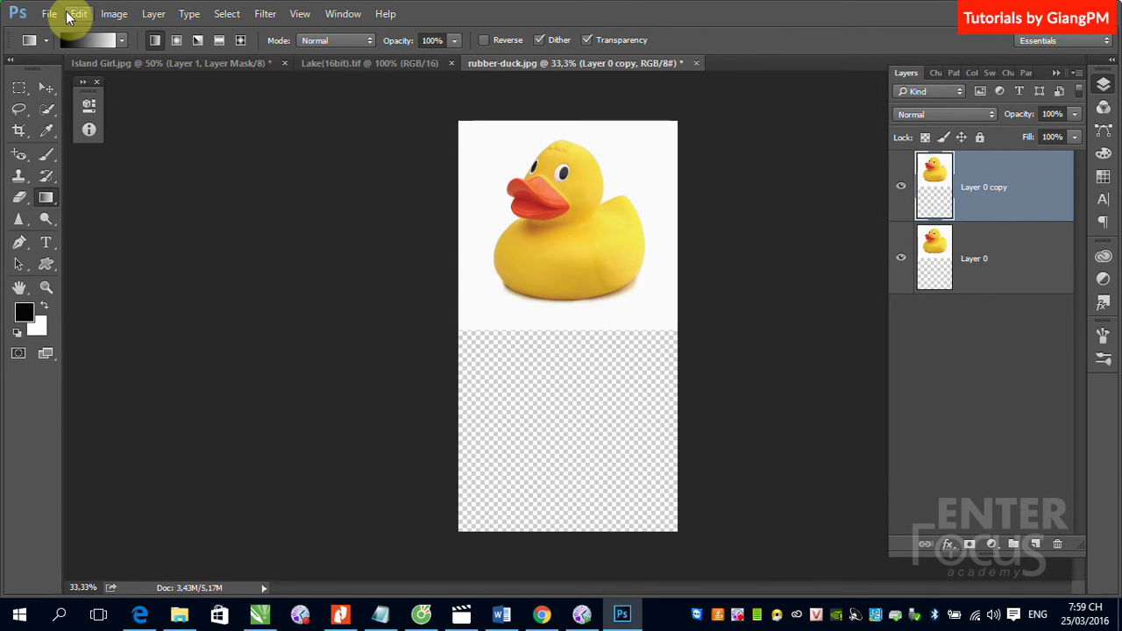
{"action": "left_click", "coordinate": [78, 13]}
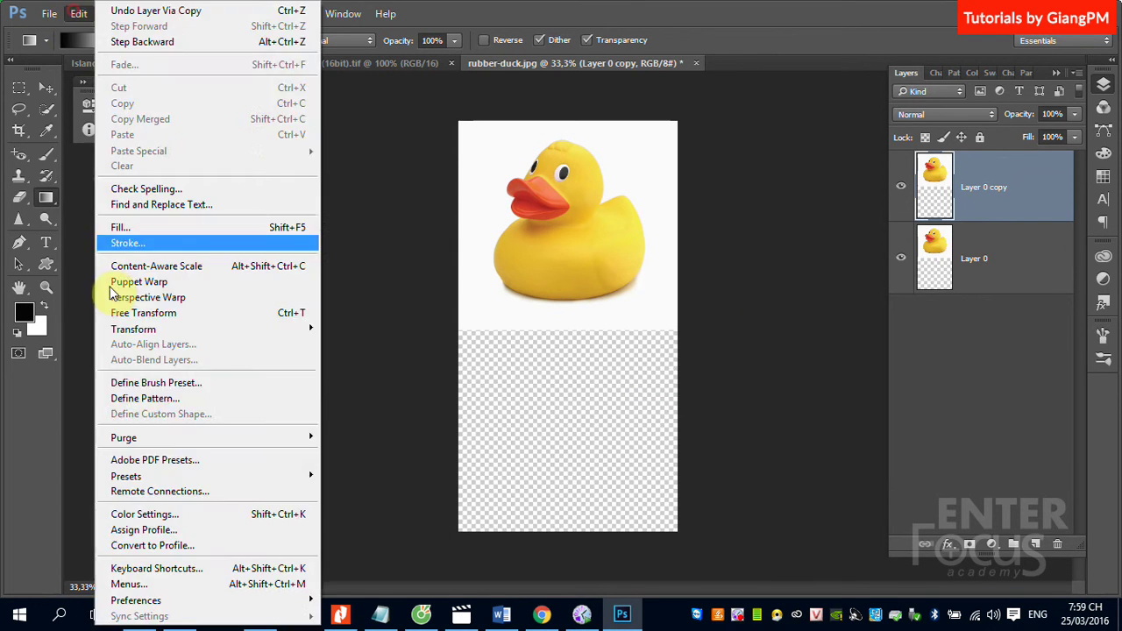
{"action": "left_click", "coordinate": [165, 329]}
{"action": "left_click", "coordinate": [368, 523]}
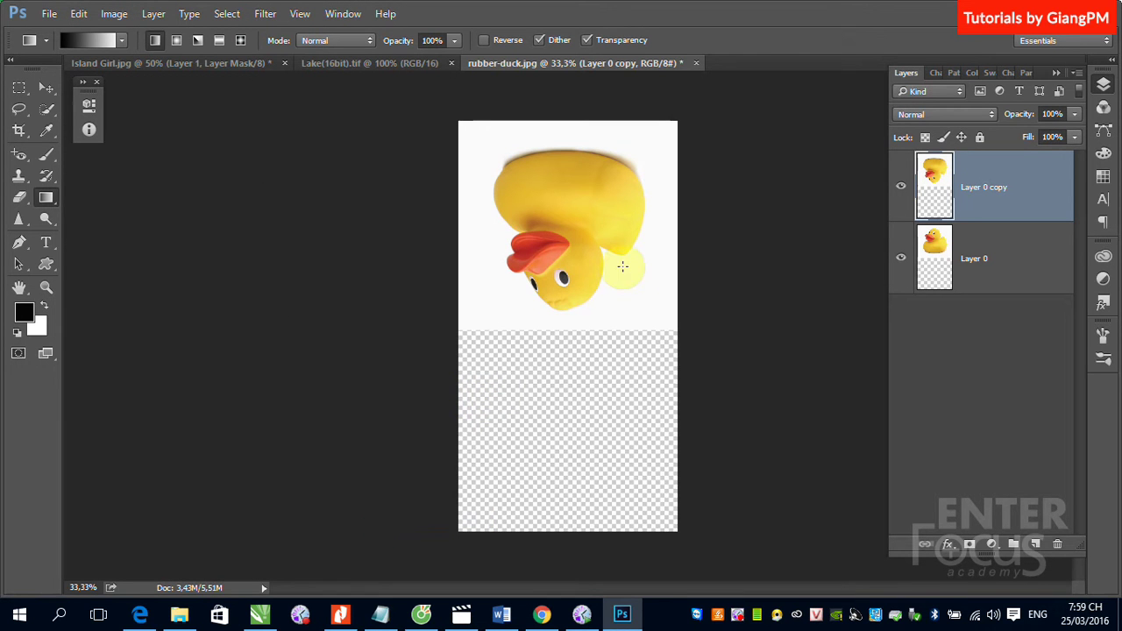
- Move the flipped duck just below the original, aligning at 50% opacity, then restore 100%
{"action": "left_click", "coordinate": [46, 87]}
{"action": "mouse_move", "coordinate": [545, 216]}
{"action": "left_mouse_down"}
{"action": "mouse_move", "coordinate": [587, 414]}
{"action": "mouse_move", "coordinate": [591, 339]}
{"action": "left_mouse_up"}
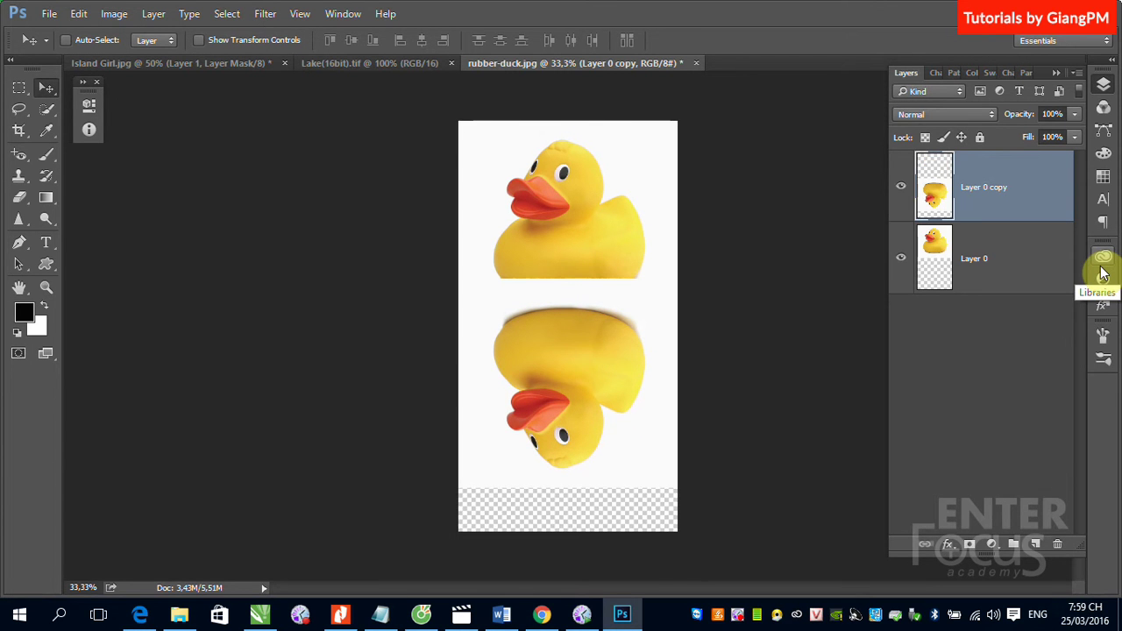
{"action": "key", "text": "5"}
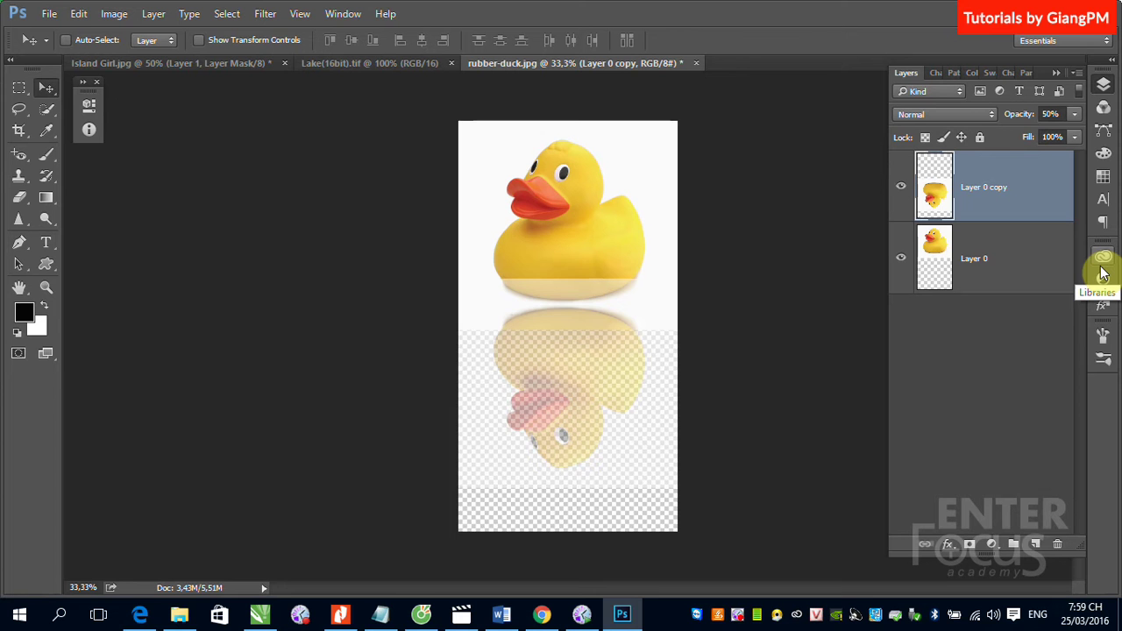
{"action": "key", "text": "shift+Up"}
{"action": "key", "text": "shift+Up"}
{"action": "key", "text": "shift+Up"}
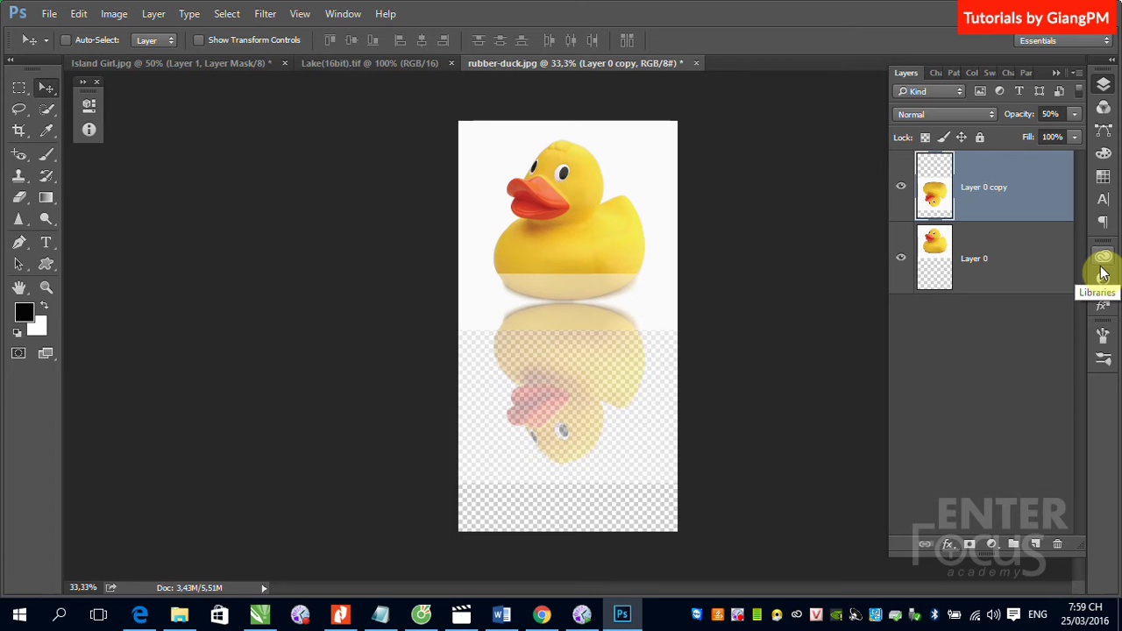
{"action": "key", "text": "0"}
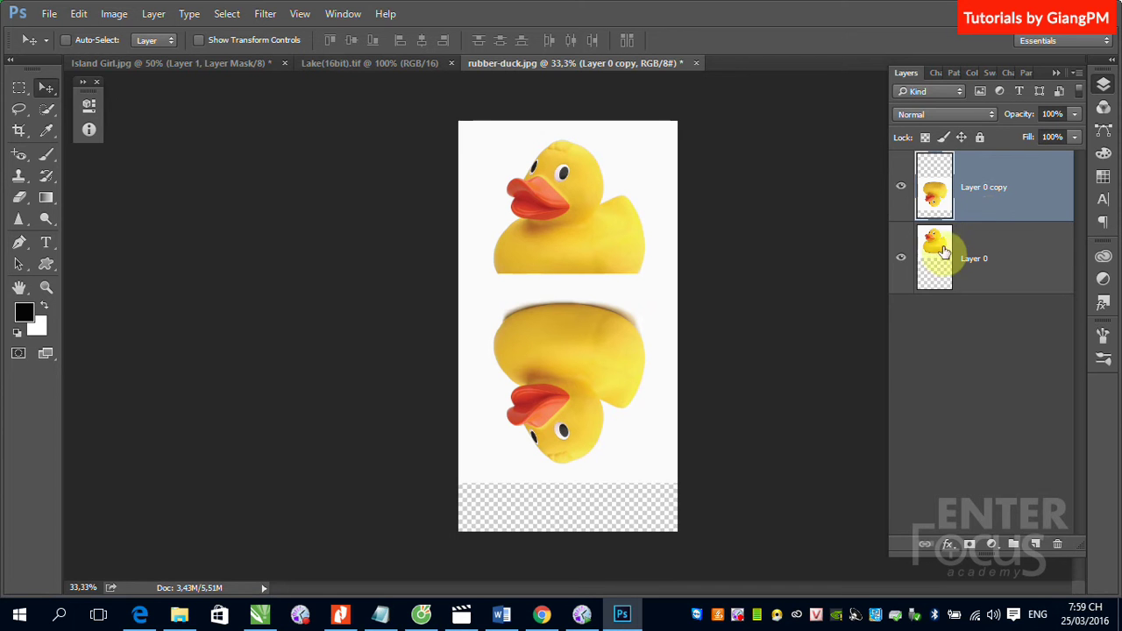
- Add a layer mask to Layer 0, trying and then undoing a gradient on it
{"action": "left_click", "coordinate": [999, 256]}
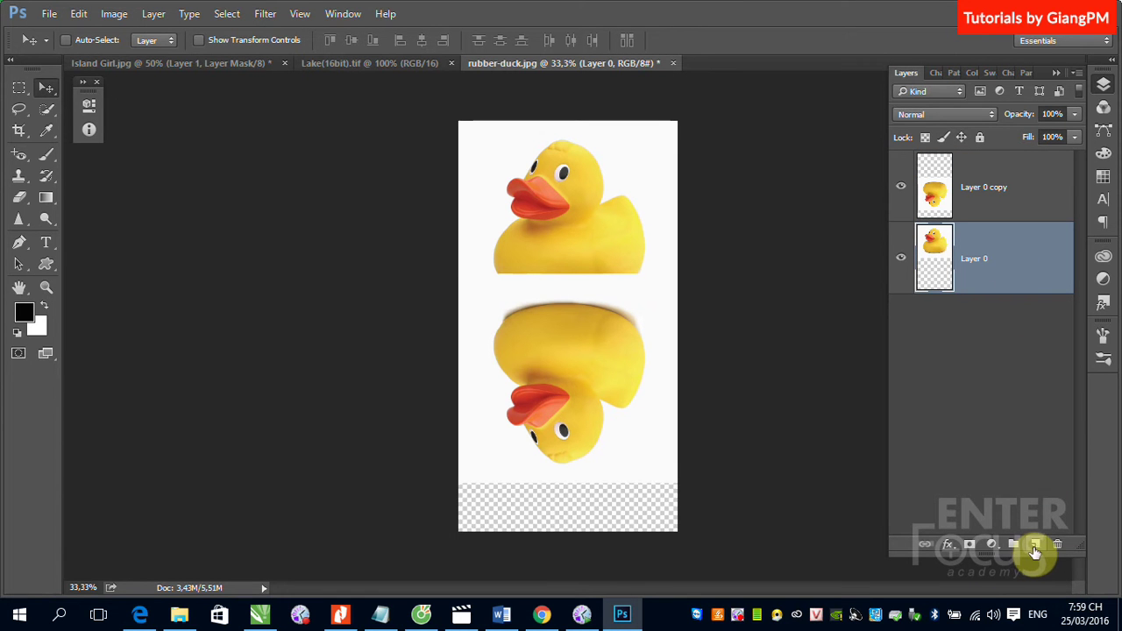
{"action": "left_click", "coordinate": [970, 544]}
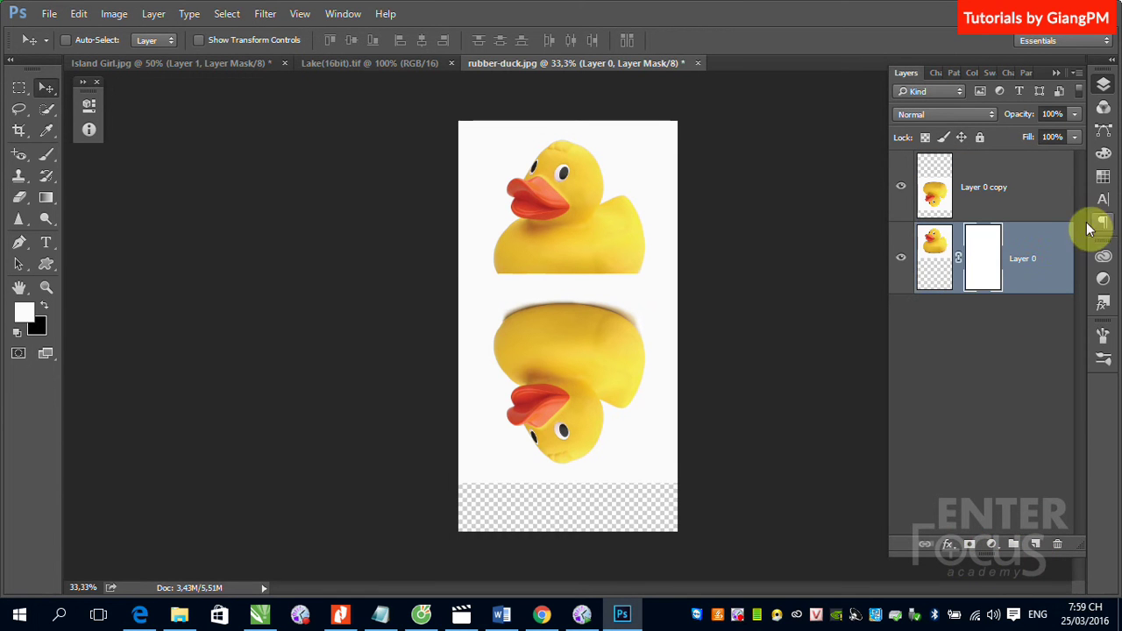
{"action": "left_click", "coordinate": [47, 197]}
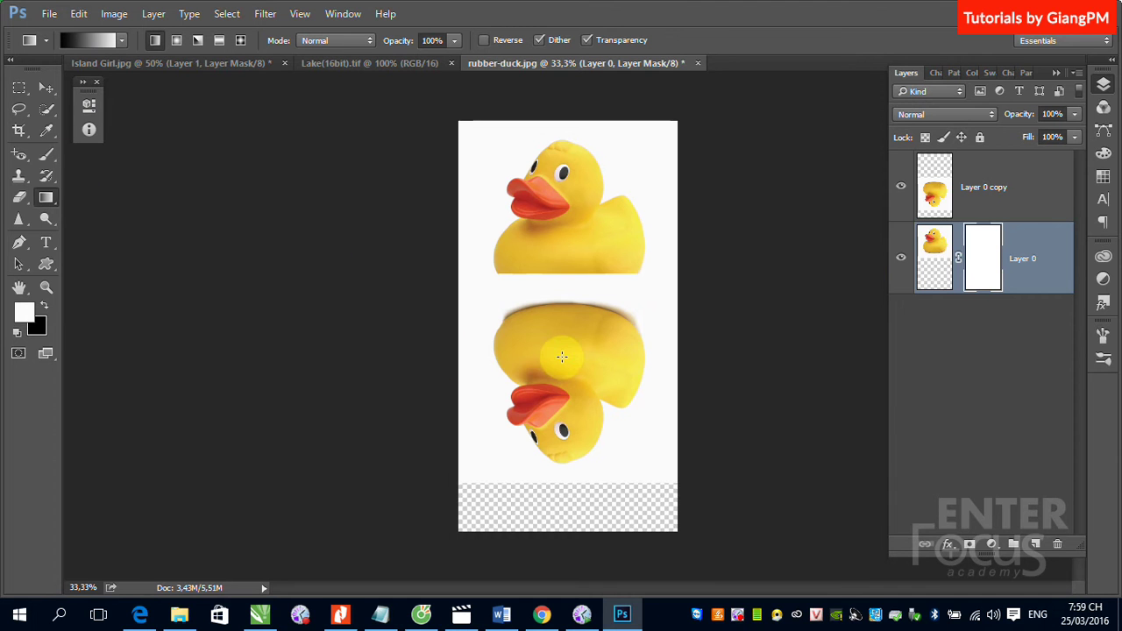
{"action": "left_click_drag", "start_coordinate": [563, 422], "coordinate": [563, 239]}
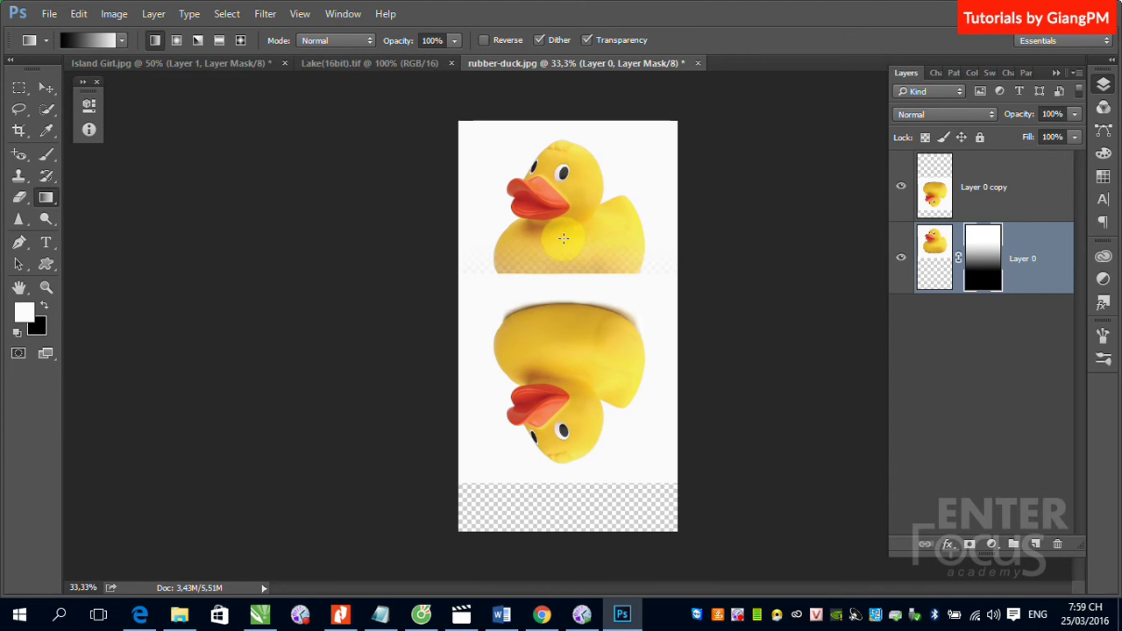
{"action": "key", "text": "ctrl+z"}
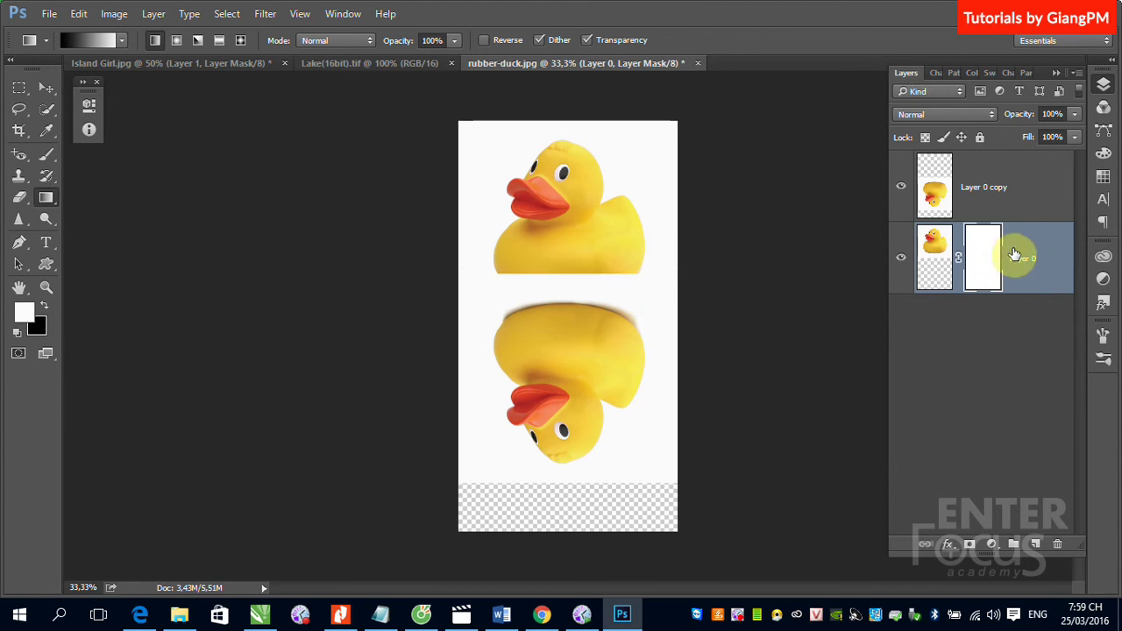
- Mask Layer 0 copy with a bottom-fading black-to-white gradient and move Layer 0 above it
{"action": "left_click", "coordinate": [1008, 203]}
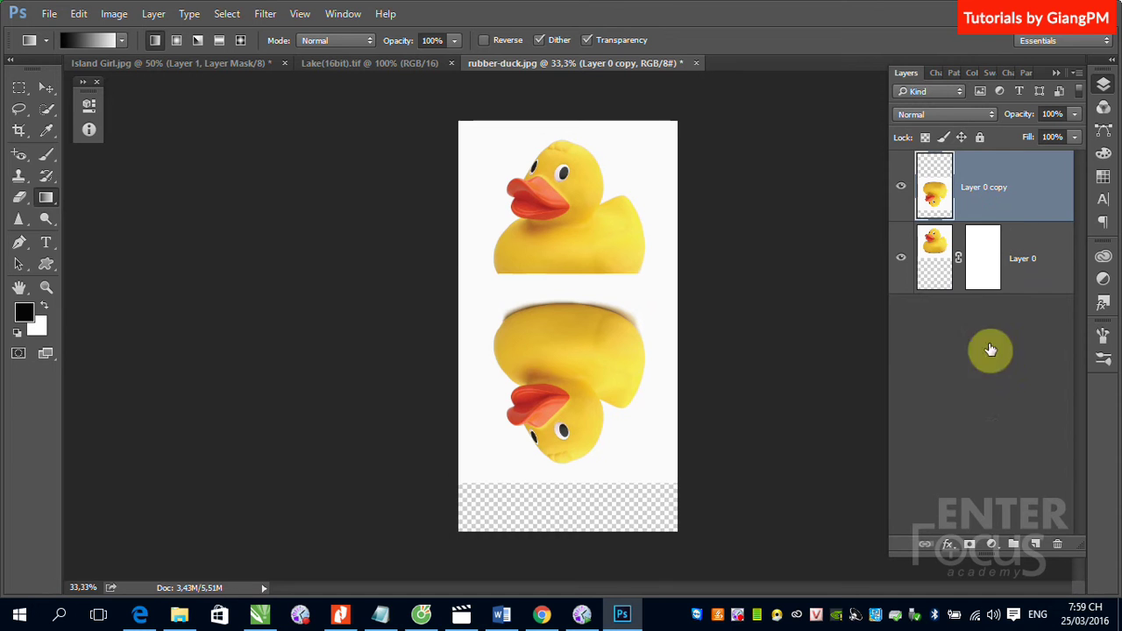
{"action": "left_click", "coordinate": [970, 545]}
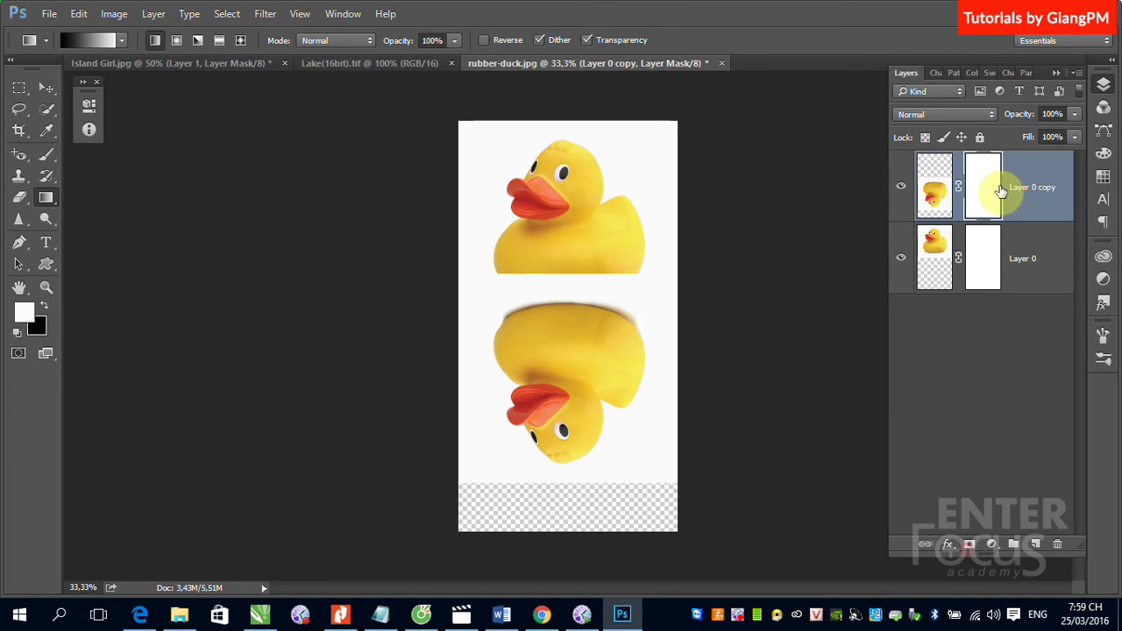
{"action": "left_click_drag", "start_coordinate": [564, 428], "coordinate": [566, 285]}
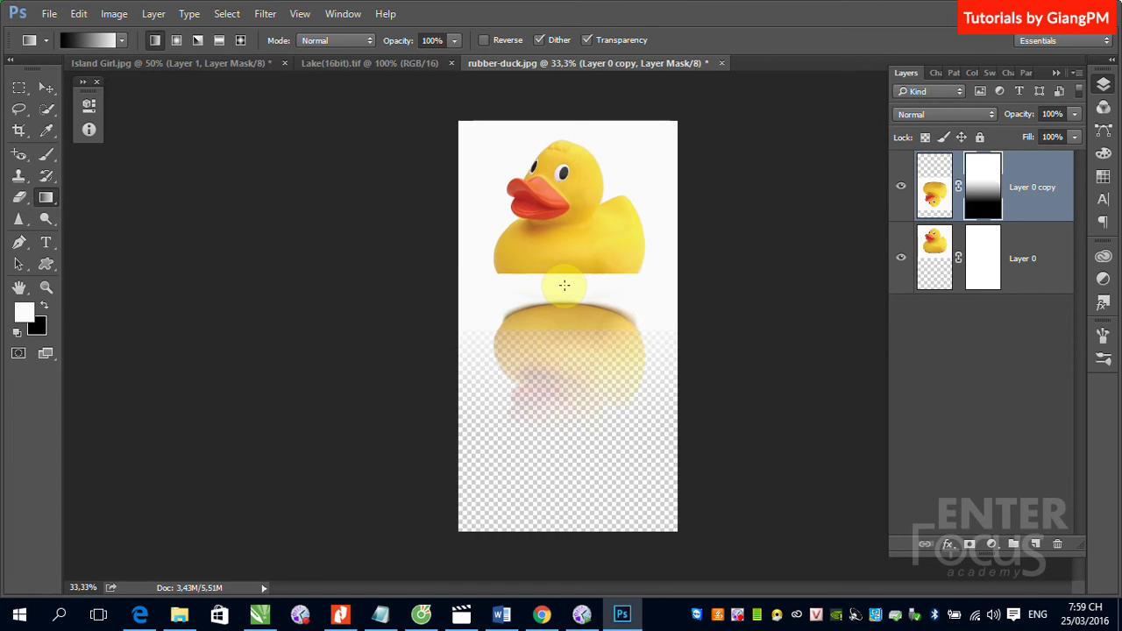
{"action": "left_click_drag", "start_coordinate": [583, 485], "coordinate": [565, 211]}
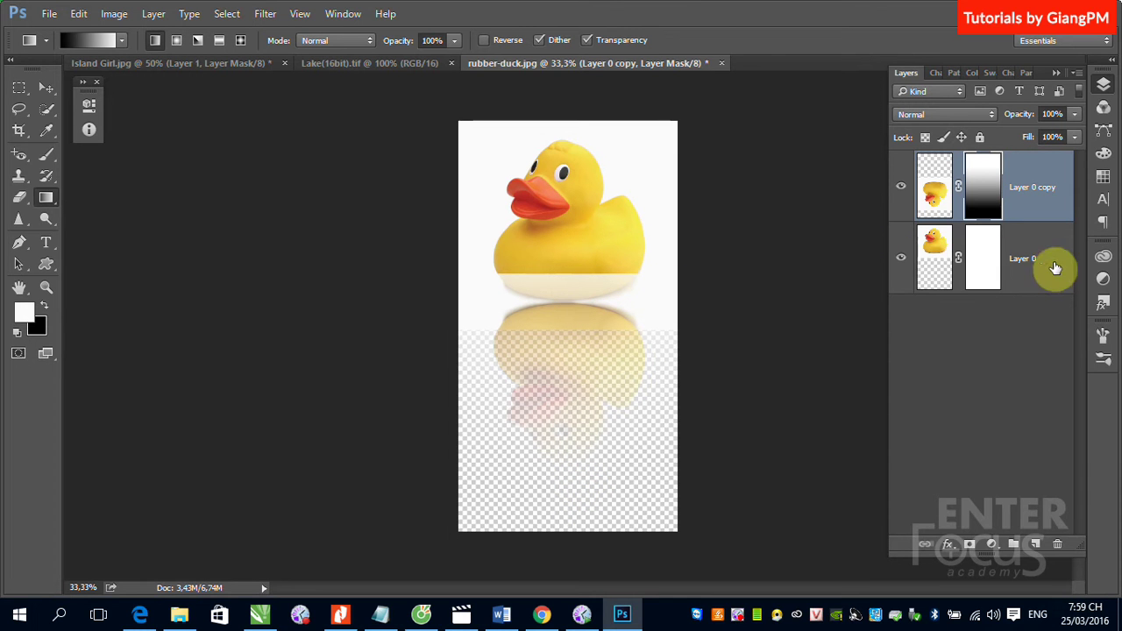
{"action": "mouse_move", "coordinate": [1037, 263]}
{"action": "left_mouse_down"}
{"action": "mouse_move", "coordinate": [1038, 193]}
{"action": "mouse_move", "coordinate": [1017, 189]}
{"action": "left_mouse_up"}
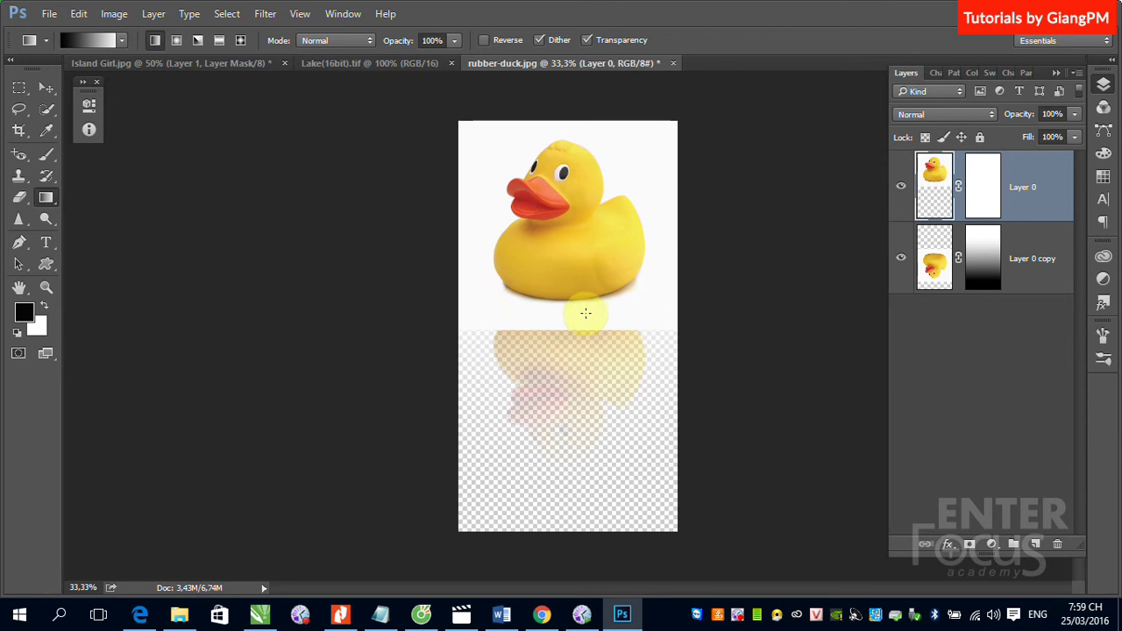
- Add a new Layer 1 at the bottom of the stack filled with white
{"action": "left_click", "coordinate": [46, 87]}
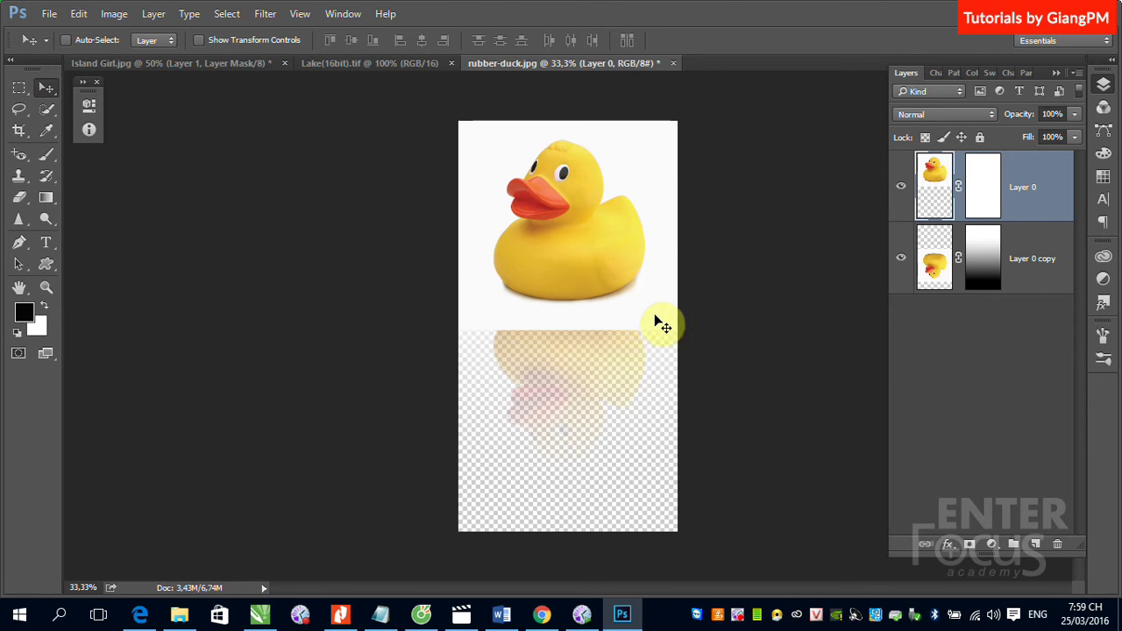
{"action": "left_click", "coordinate": [624, 318]}
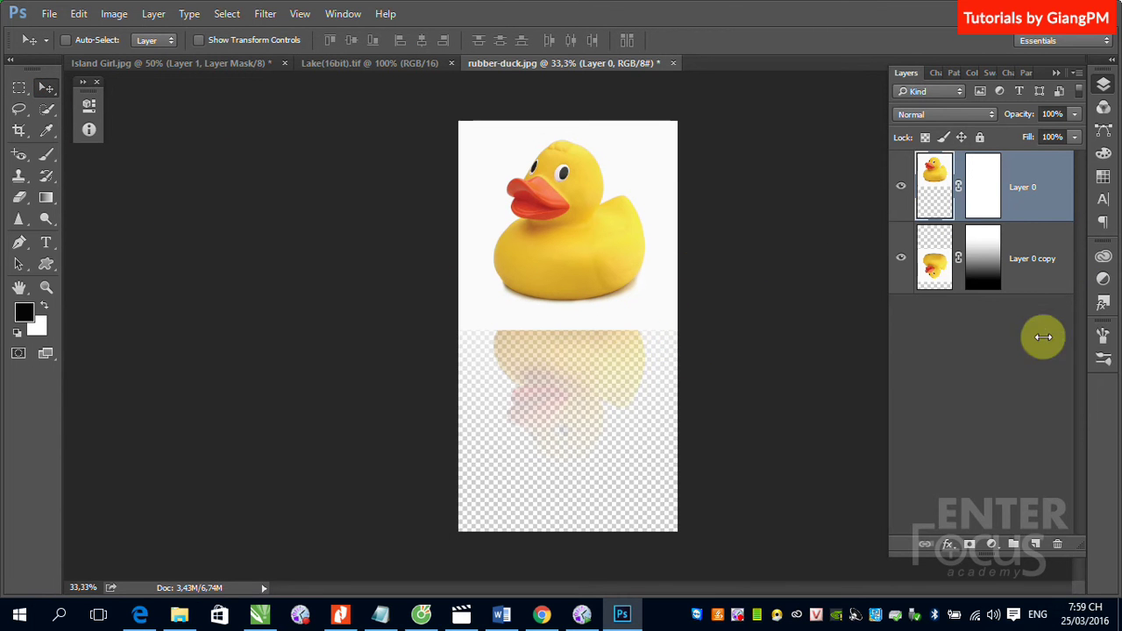
{"action": "left_click", "coordinate": [1036, 545]}
{"action": "left_click_drag", "start_coordinate": [1051, 172], "coordinate": [1052, 410]}
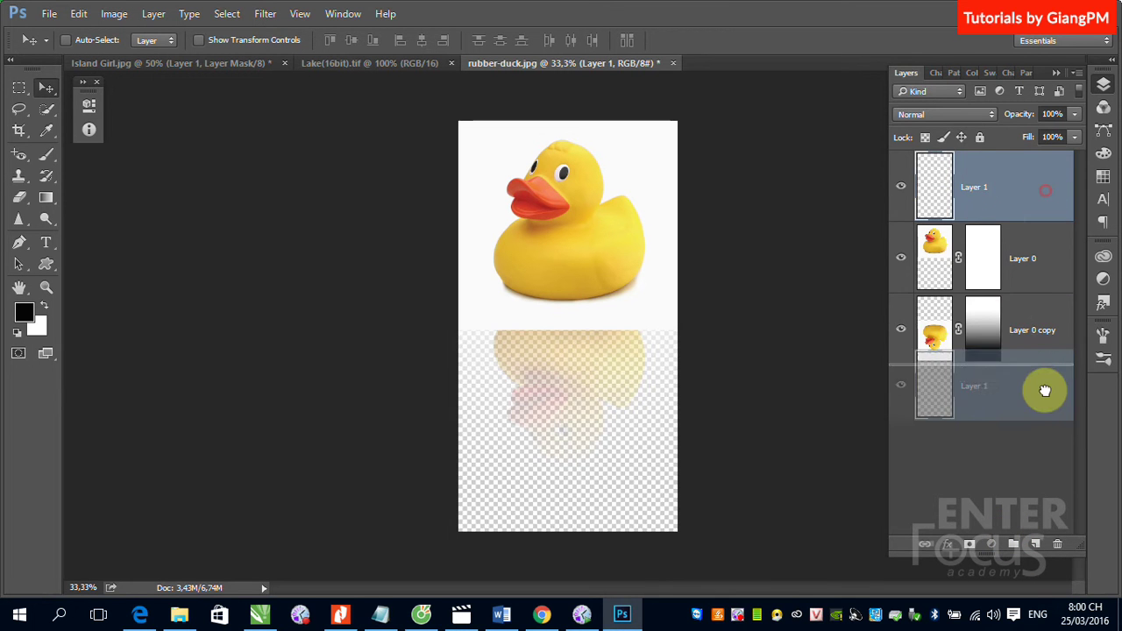
{"action": "key", "text": "ctrl+BackSpace"}
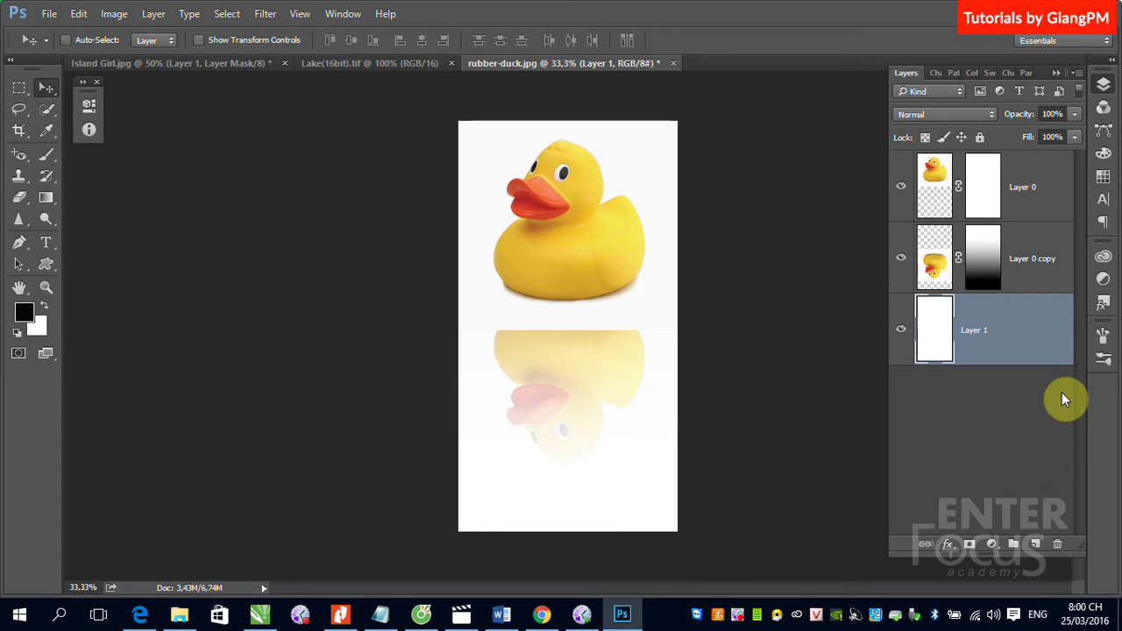
- Delete Layer 0's mask and remove its white background with the Magic Wand, then deselect
{"action": "left_click", "coordinate": [940, 213]}
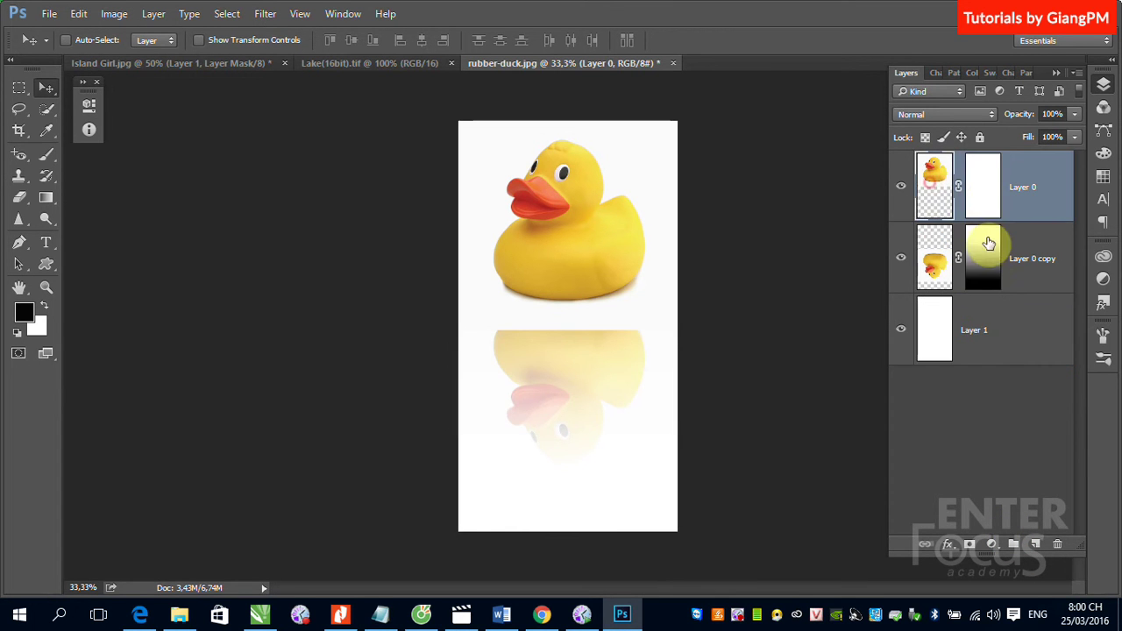
{"action": "right_click", "coordinate": [984, 186]}
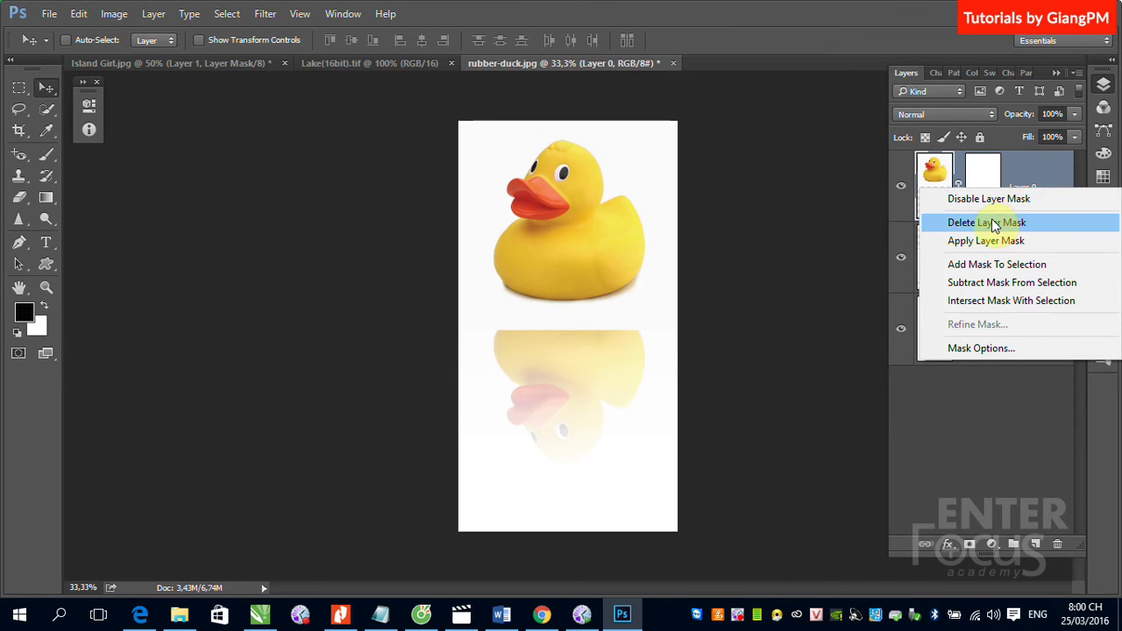
{"action": "left_click", "coordinate": [997, 223]}
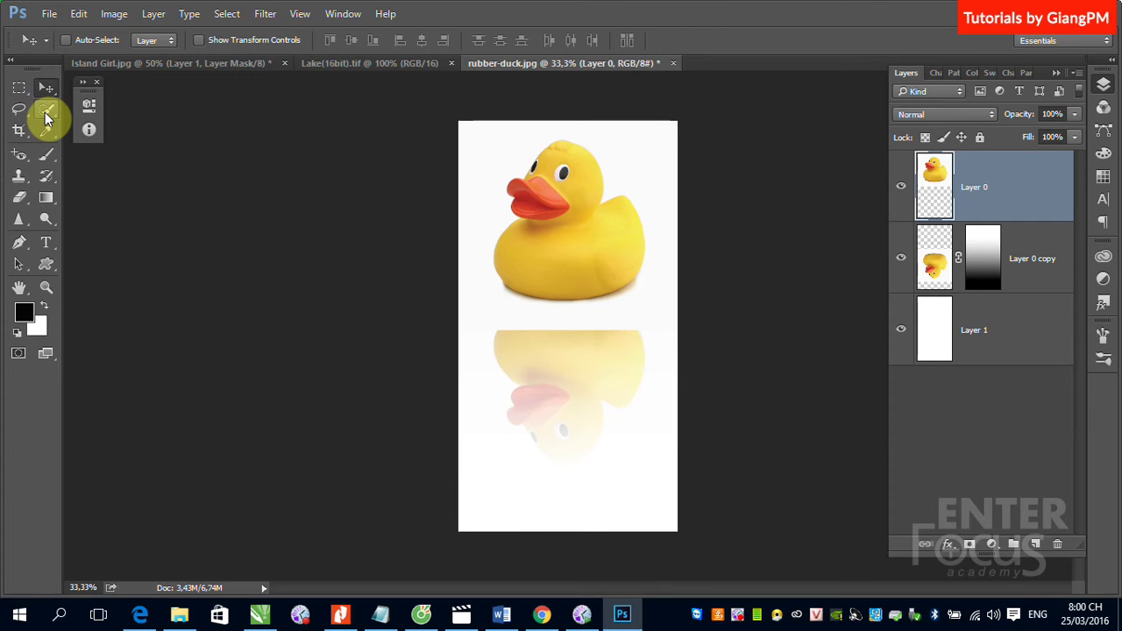
{"action": "left_click", "coordinate": [47, 117]}
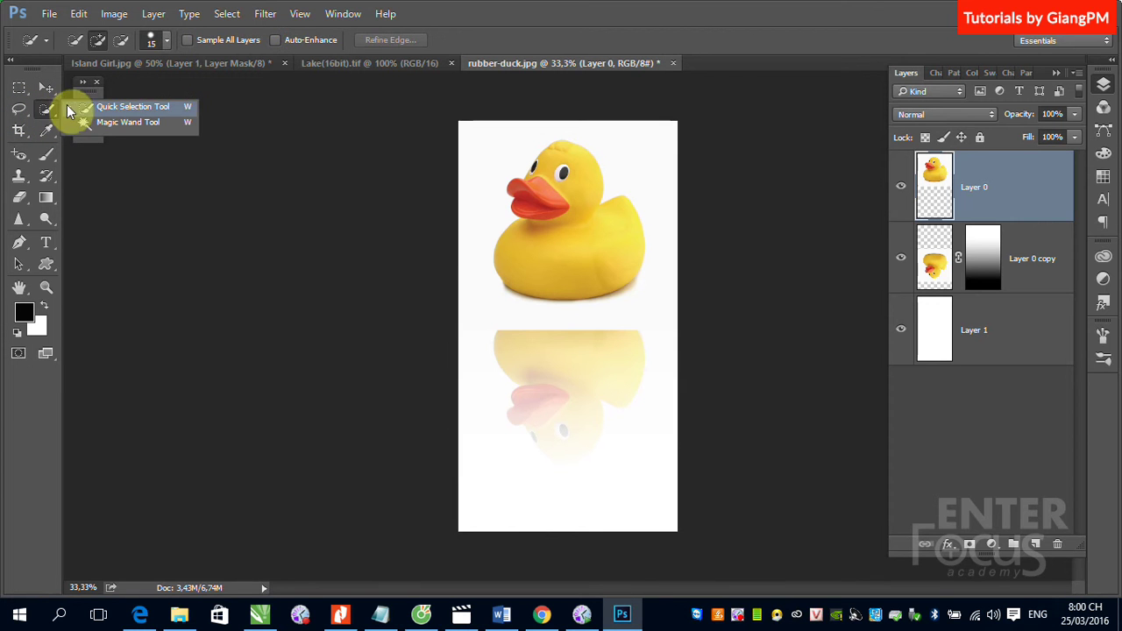
{"action": "left_click", "coordinate": [97, 107]}
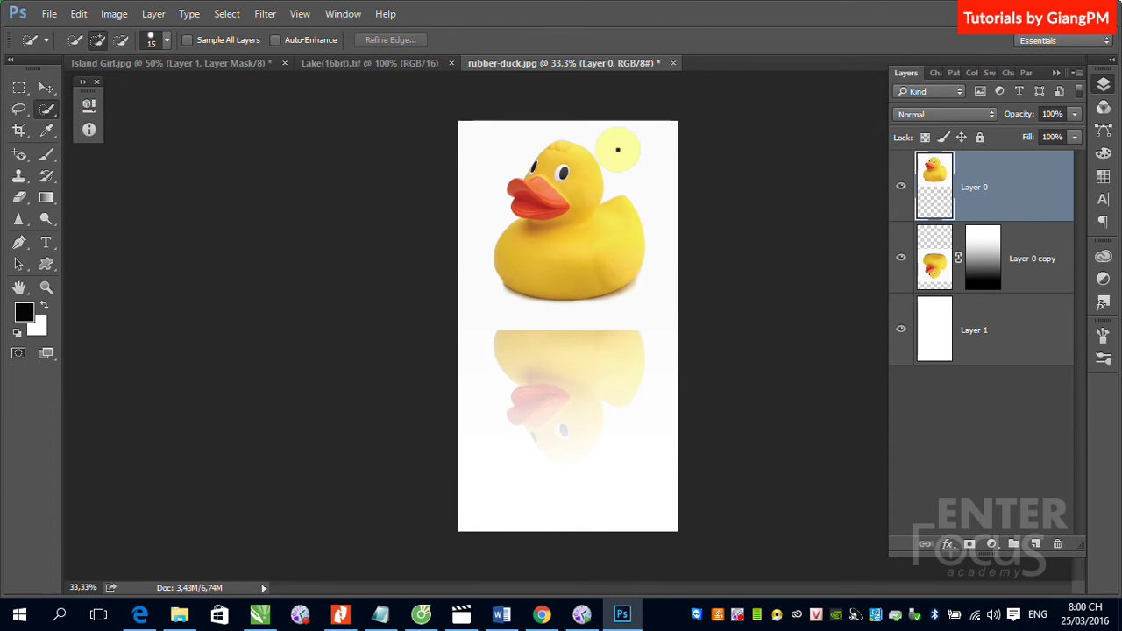
{"action": "left_click", "coordinate": [46, 110]}
{"action": "left_click", "coordinate": [101, 125]}
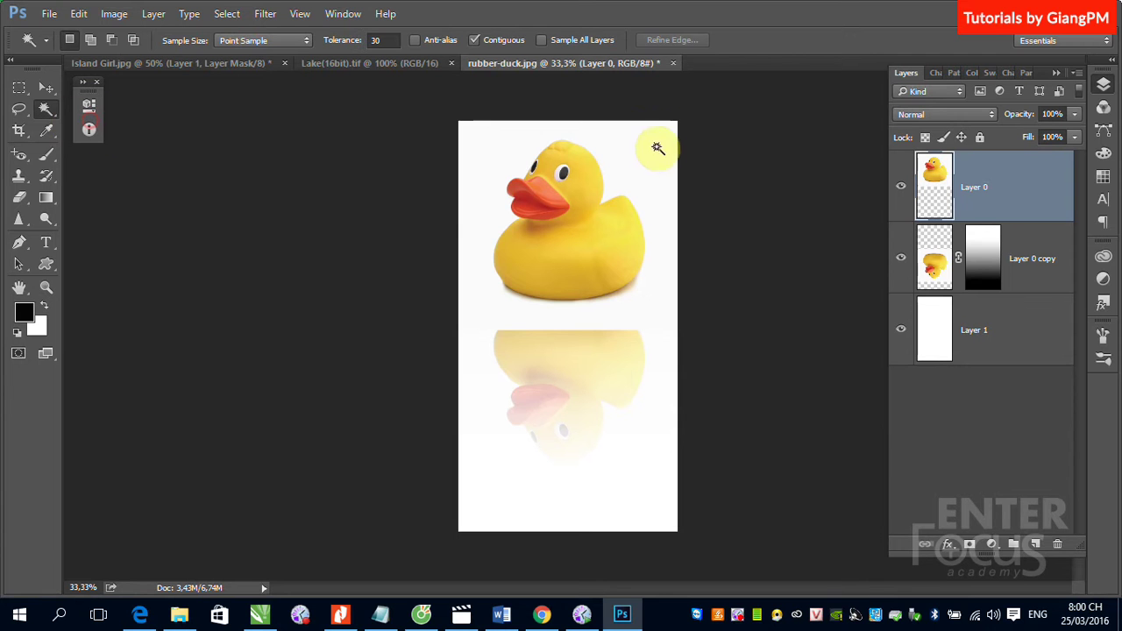
{"action": "left_click", "coordinate": [669, 153]}
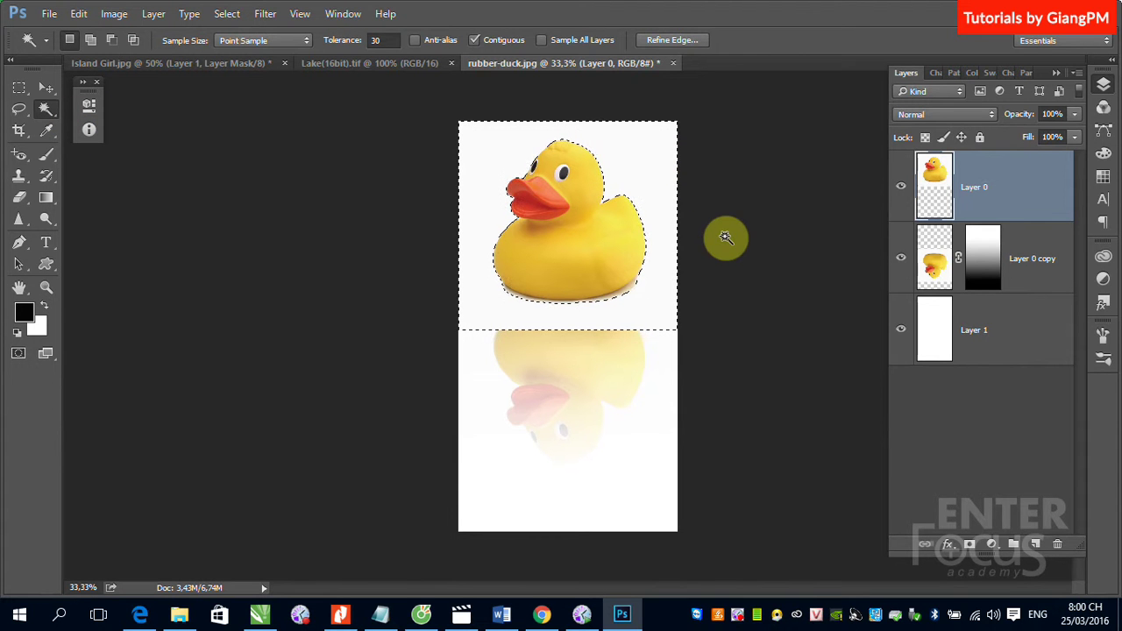
{"action": "key", "text": "Delete"}
{"action": "key", "text": "ctrl+d"}
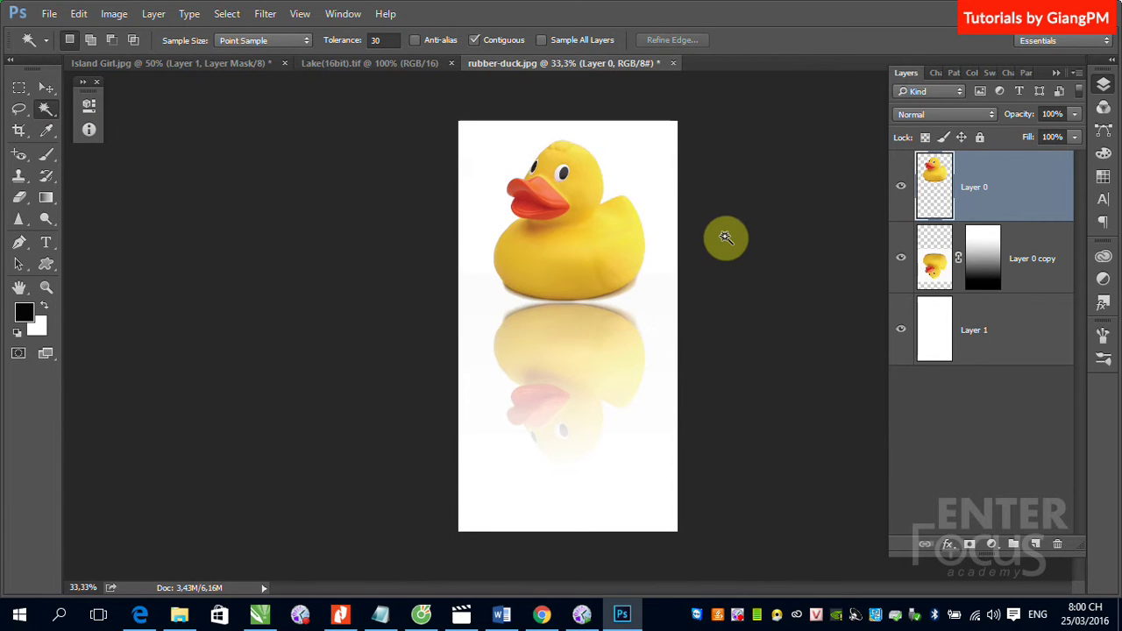
{"action": "left_click", "coordinate": [47, 88]}
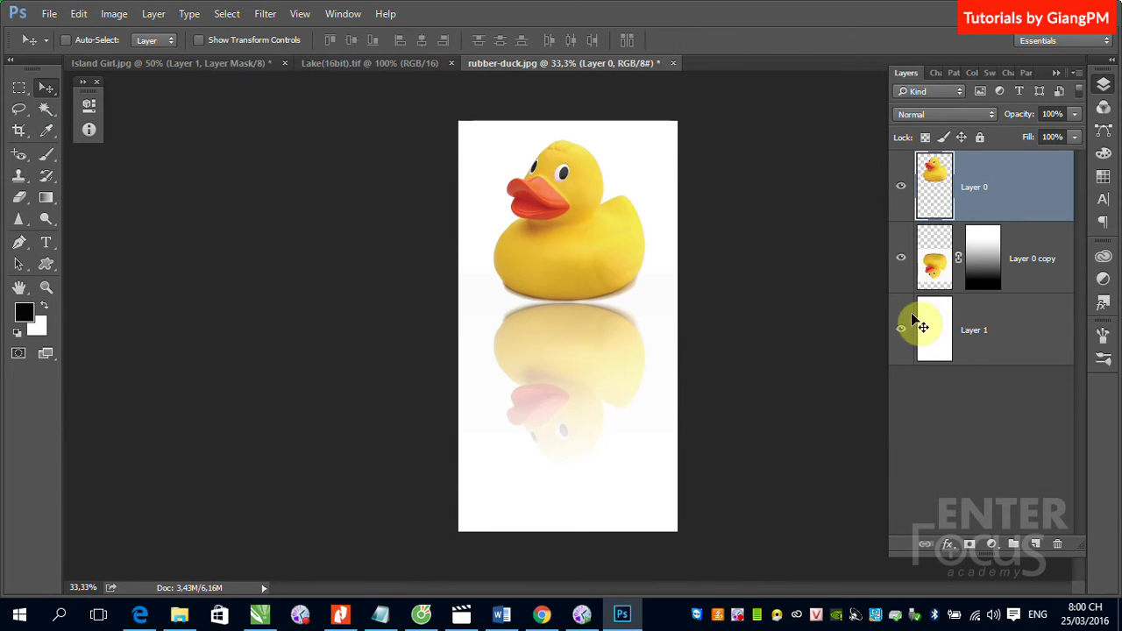
- Target Layer 0 copy's mask with white/black colours and draw gradient fades over the reflection
{"action": "left_click", "coordinate": [938, 265]}
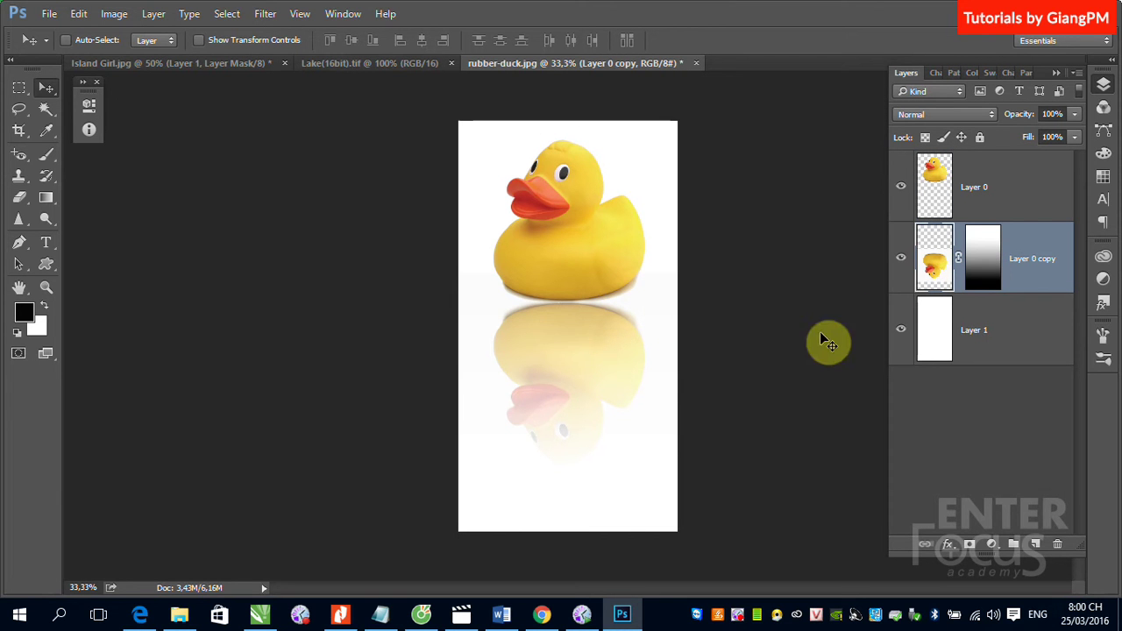
{"action": "left_click", "coordinate": [983, 254]}
{"action": "key", "text": "x"}
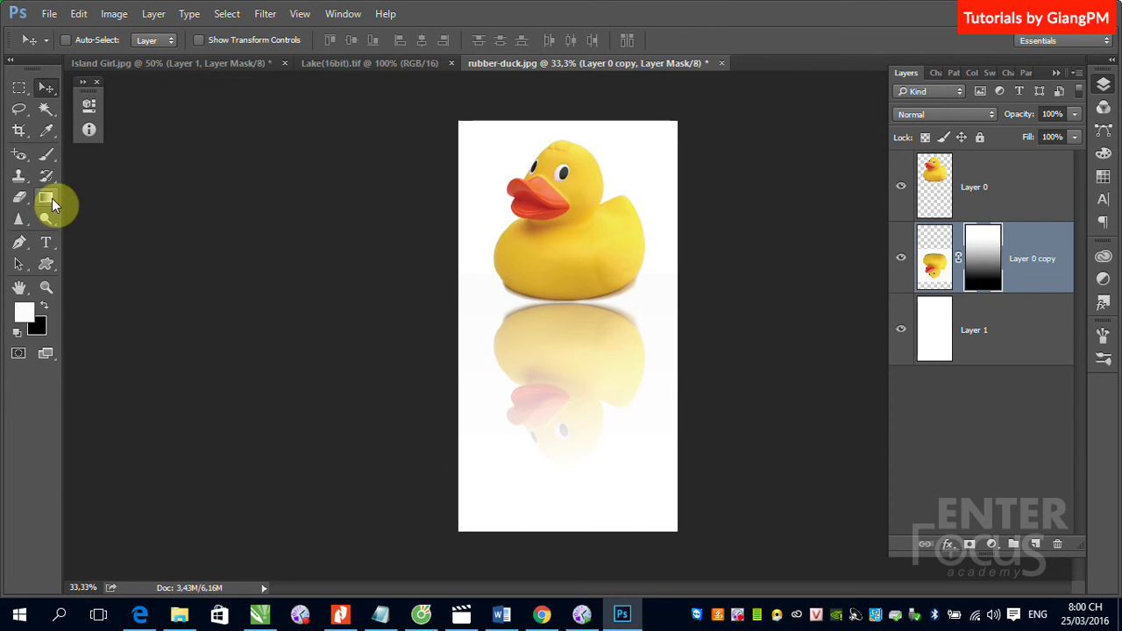
{"action": "left_click", "coordinate": [46, 198]}
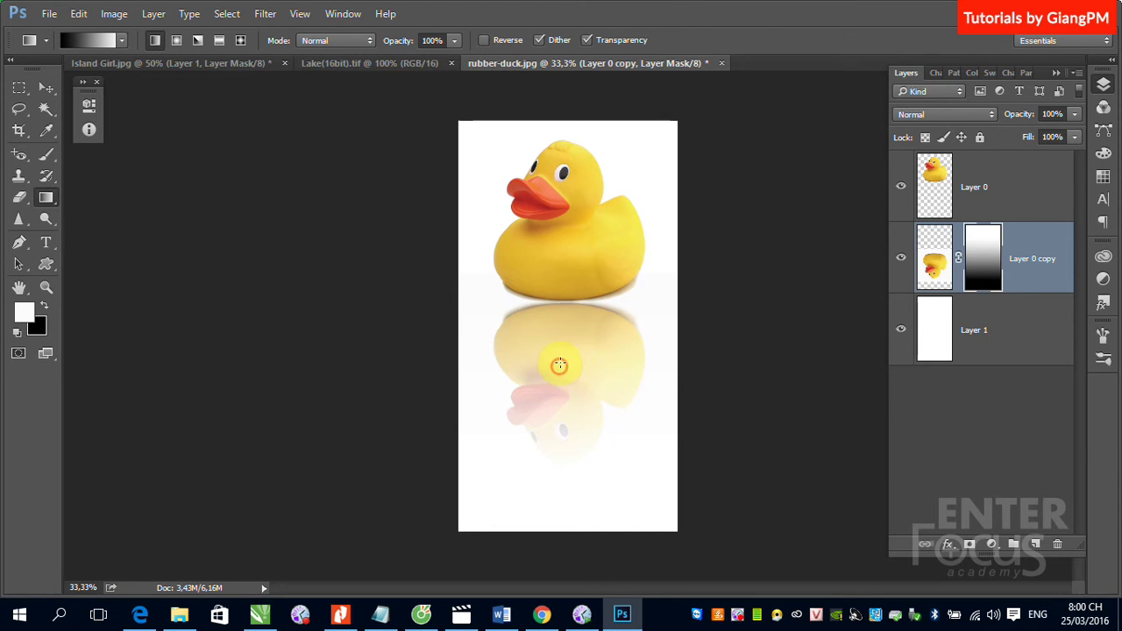
{"action": "left_click_drag", "start_coordinate": [559, 365], "coordinate": [561, 228]}
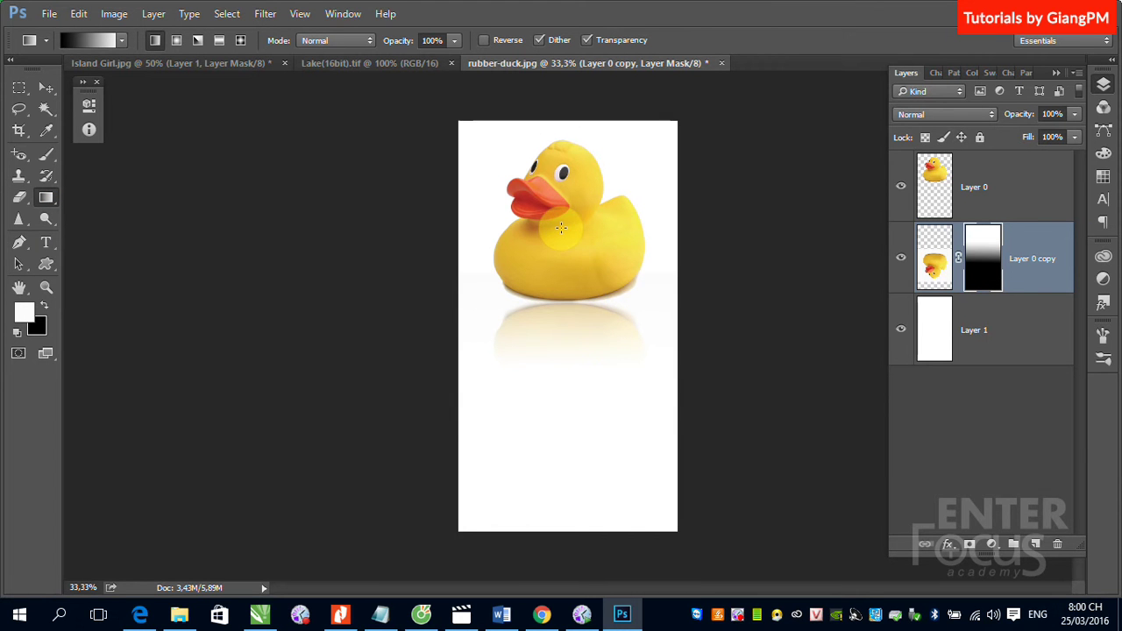
{"action": "left_click_drag", "start_coordinate": [585, 518], "coordinate": [581, 153]}
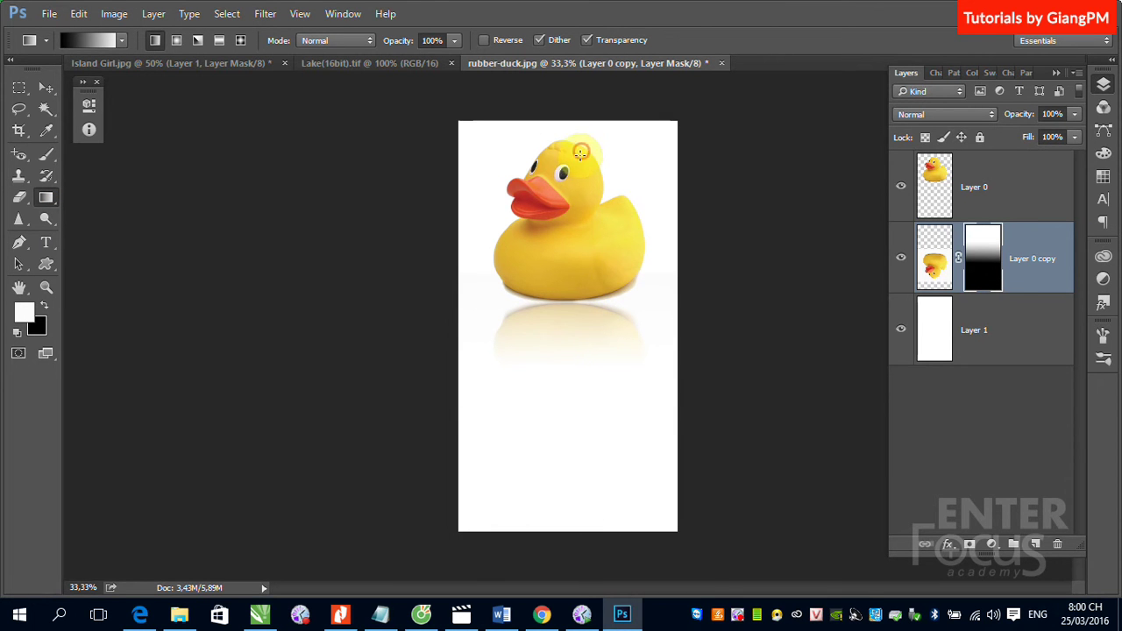
{"action": "left_click_drag", "start_coordinate": [580, 391], "coordinate": [579, 253]}
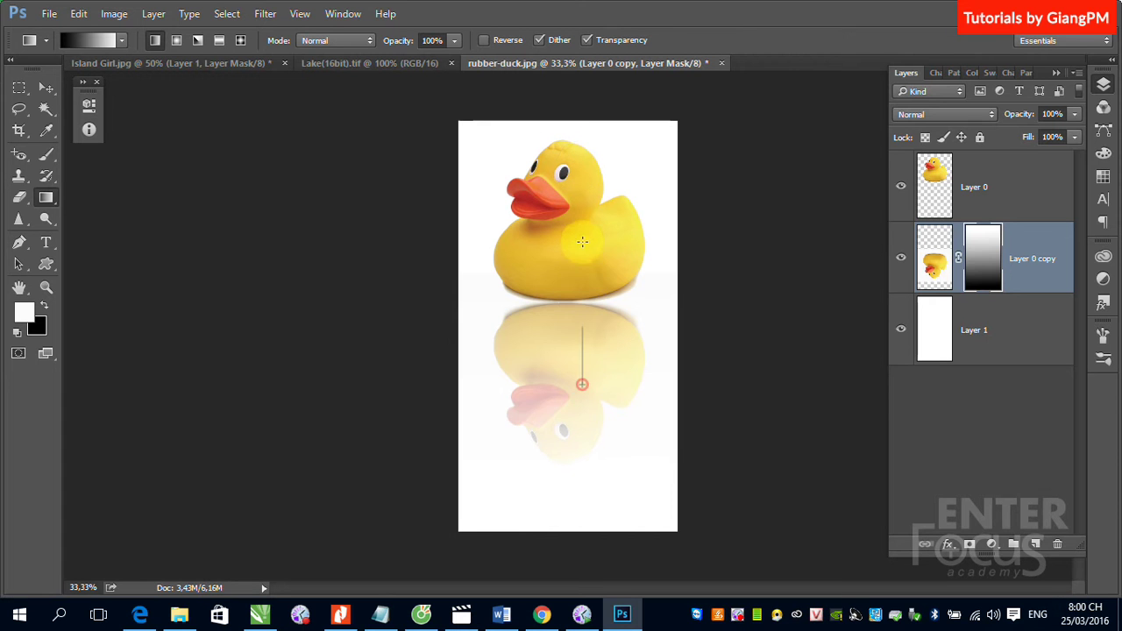
{"action": "left_click_drag", "start_coordinate": [572, 319], "coordinate": [570, 251]}
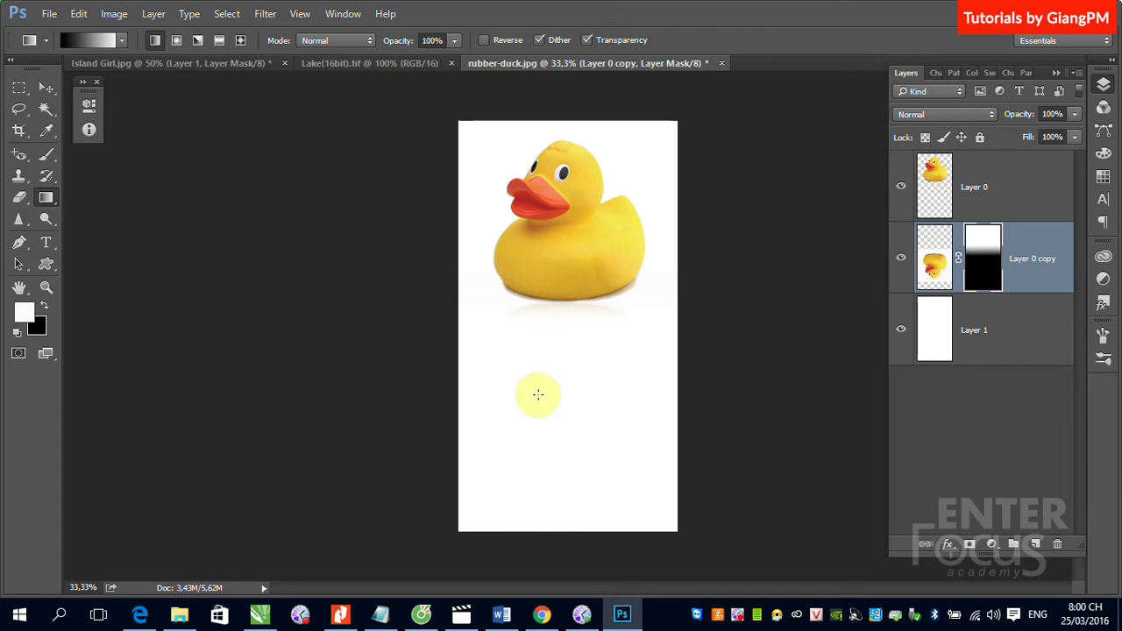
- Redraw the mask gradient until the reflection fades gently into the white backdrop
{"action": "mouse_move", "coordinate": [538, 296]}
{"action": "left_mouse_down"}
{"action": "mouse_move", "coordinate": [538, 394]}
{"action": "mouse_move", "coordinate": [564, 443]}
{"action": "left_mouse_up"}
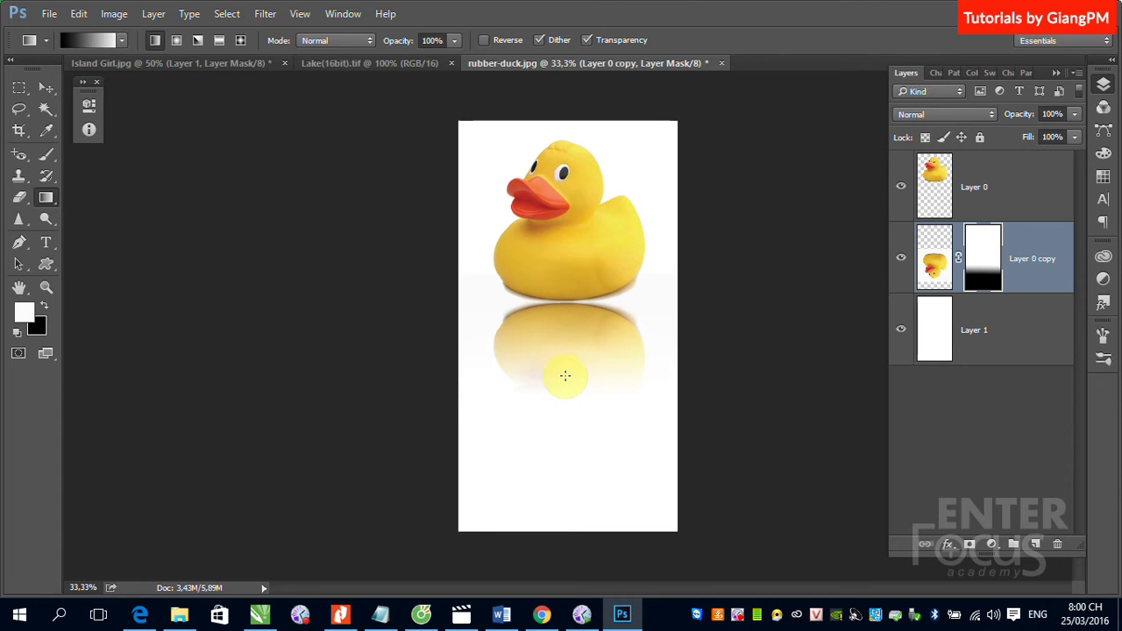
{"action": "left_click_drag", "start_coordinate": [566, 375], "coordinate": [574, 481]}
{"action": "left_click_drag", "start_coordinate": [573, 316], "coordinate": [573, 476]}
{"action": "mouse_move", "coordinate": [573, 326]}
{"action": "left_mouse_down"}
{"action": "mouse_move", "coordinate": [570, 451]}
{"action": "mouse_move", "coordinate": [570, 252]}
{"action": "left_mouse_up"}
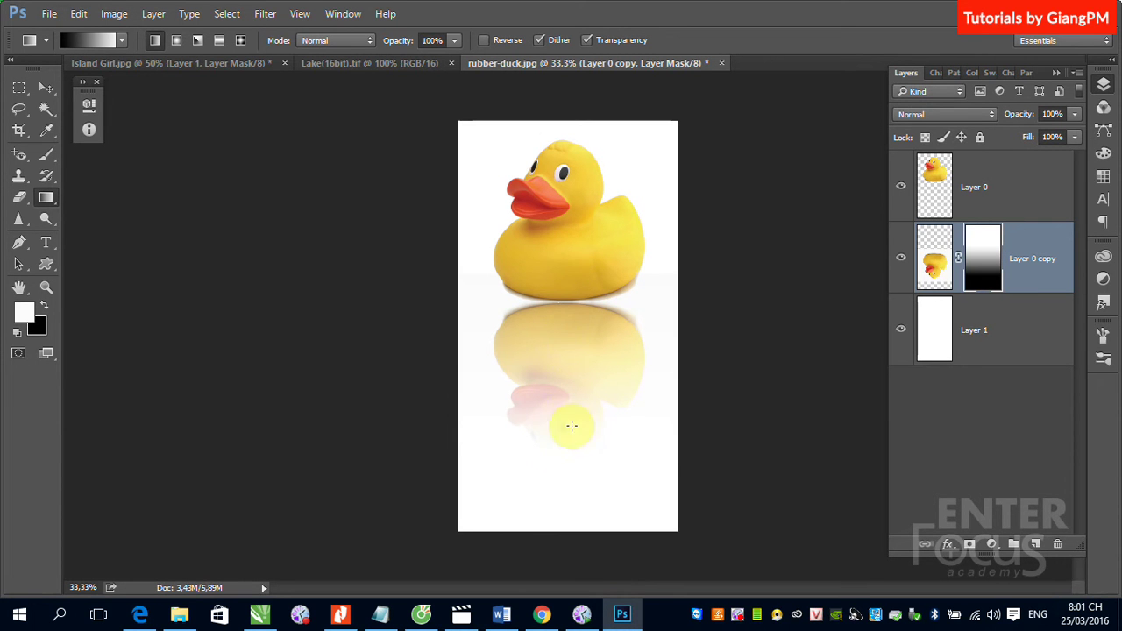
{"action": "left_click_drag", "start_coordinate": [572, 426], "coordinate": [568, 239]}
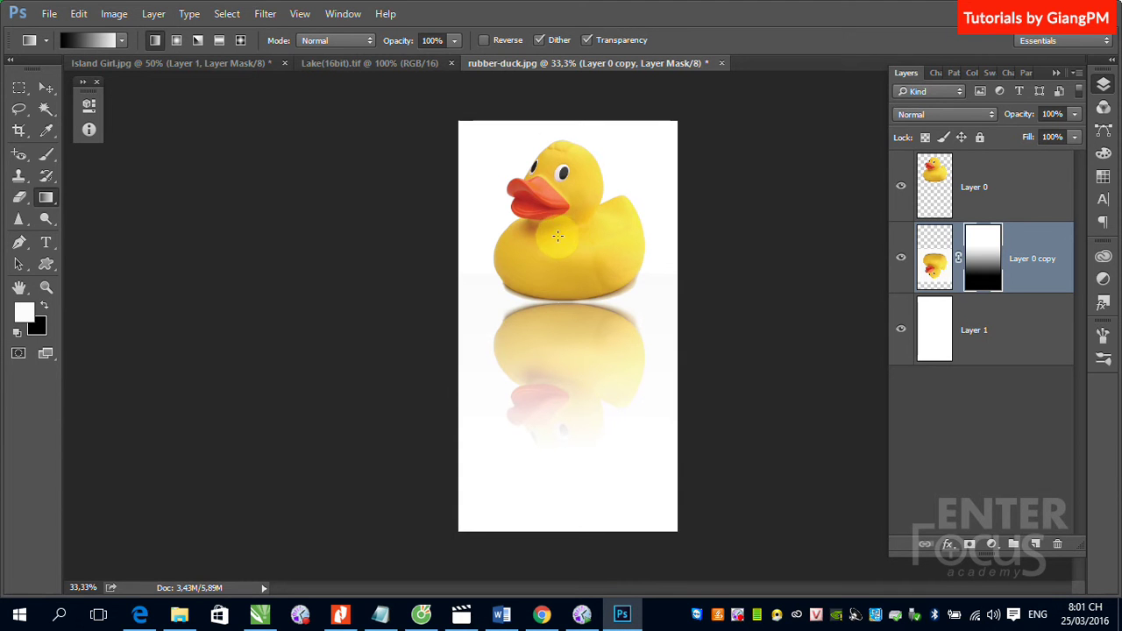
{"action": "left_click", "coordinate": [46, 88]}
{"action": "left_click", "coordinate": [88, 107]}
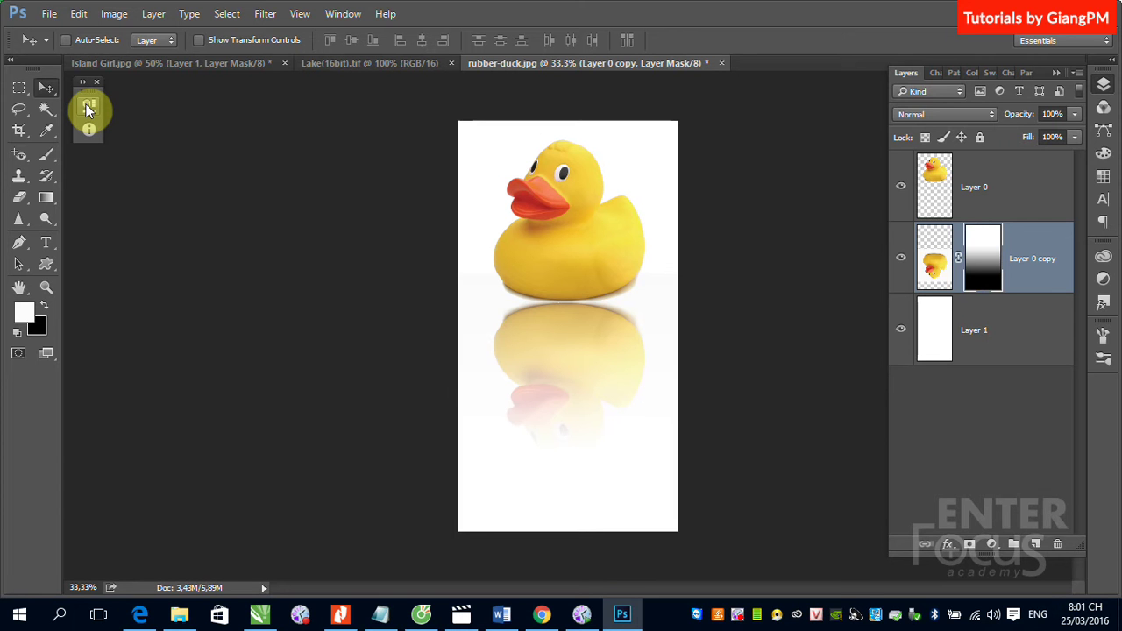
- Start opening a file and browse the folder tree to the Data (E:) drive
{"action": "left_click", "coordinate": [54, 16]}
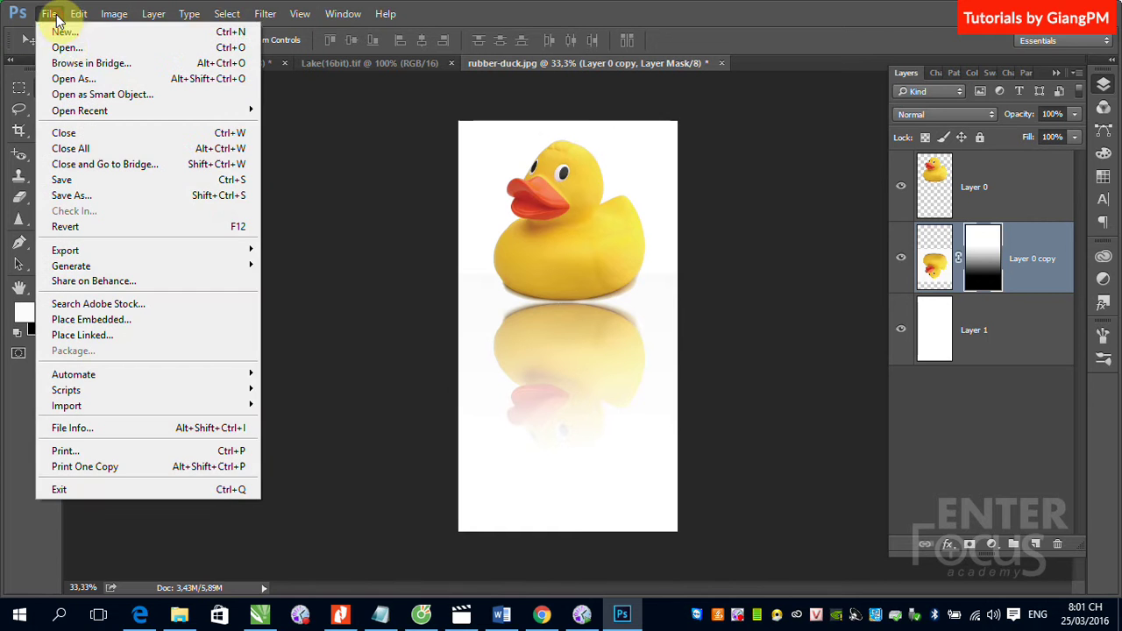
{"action": "left_click", "coordinate": [69, 47]}
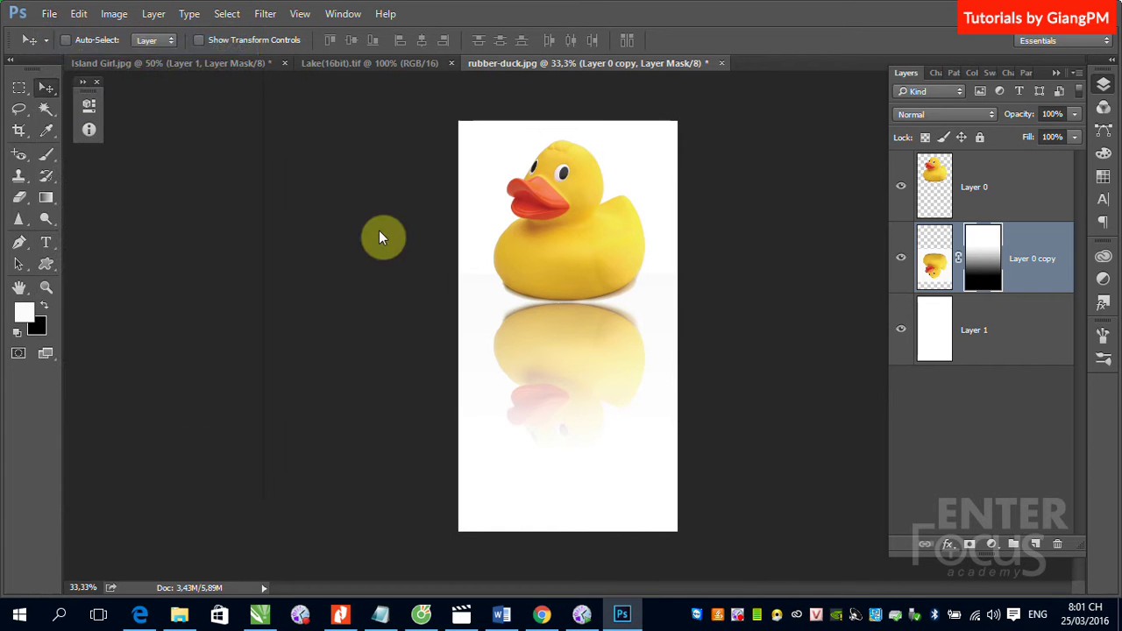
{"action": "left_click_drag", "start_coordinate": [1109, 221], "coordinate": [1119, 413]}
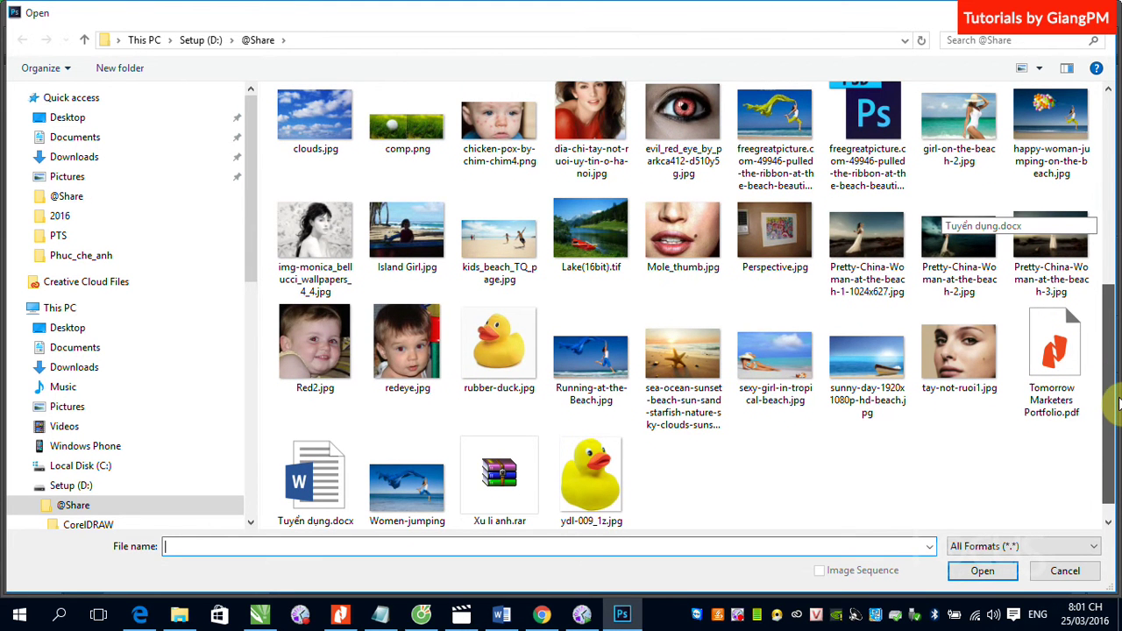
{"action": "left_click_drag", "start_coordinate": [1119, 413], "coordinate": [1118, 220]}
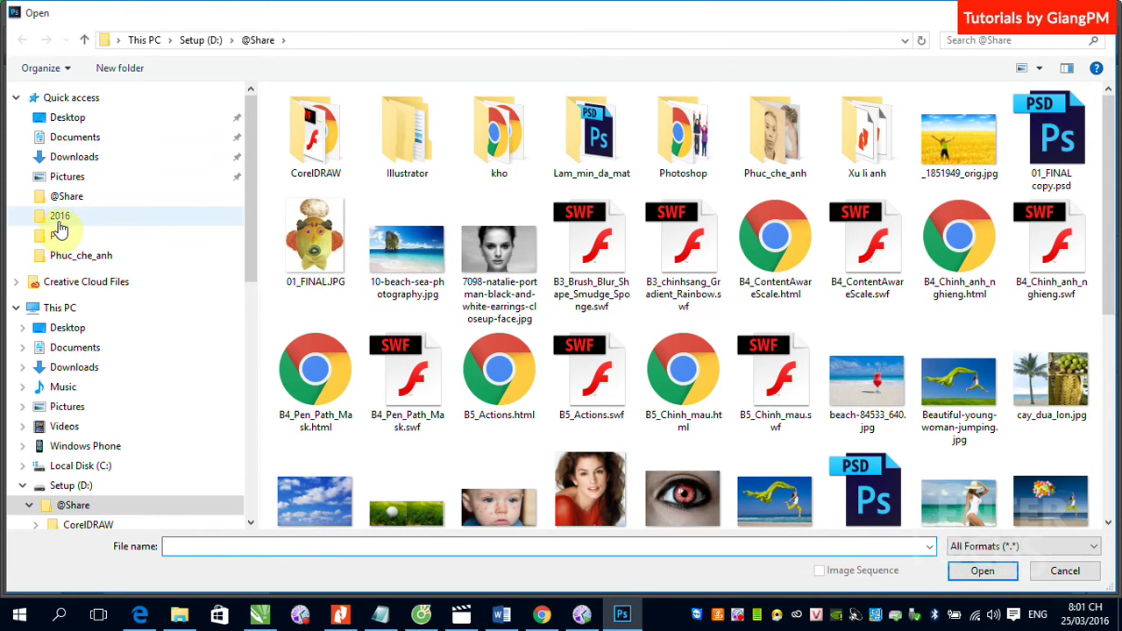
{"action": "left_click_drag", "start_coordinate": [251, 233], "coordinate": [254, 351]}
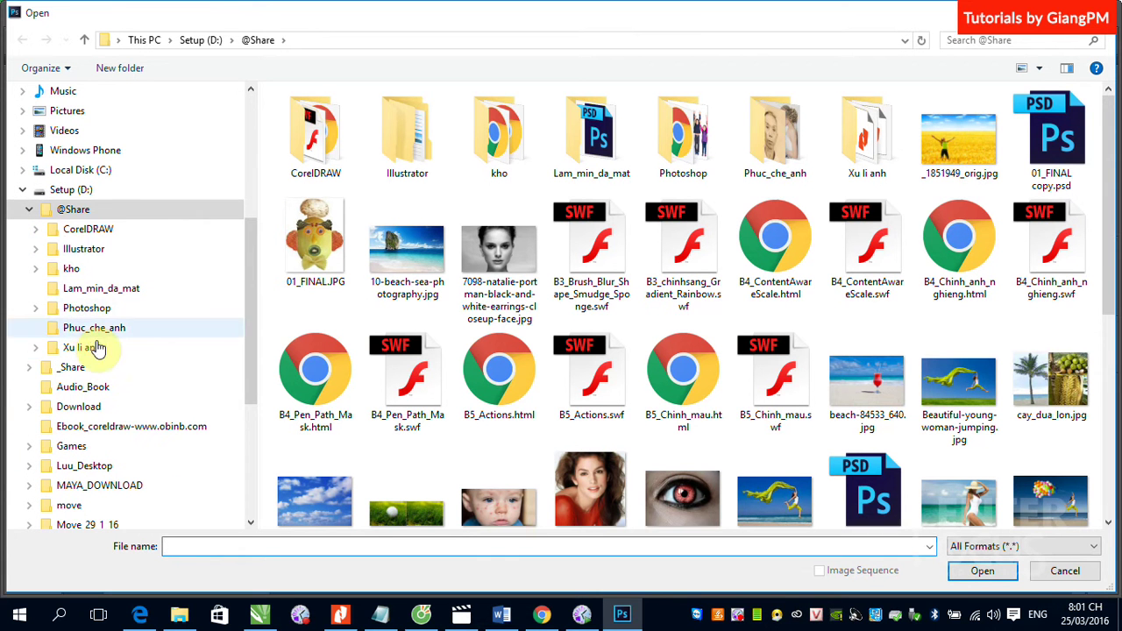
{"action": "left_click", "coordinate": [74, 210]}
{"action": "left_click", "coordinate": [58, 191]}
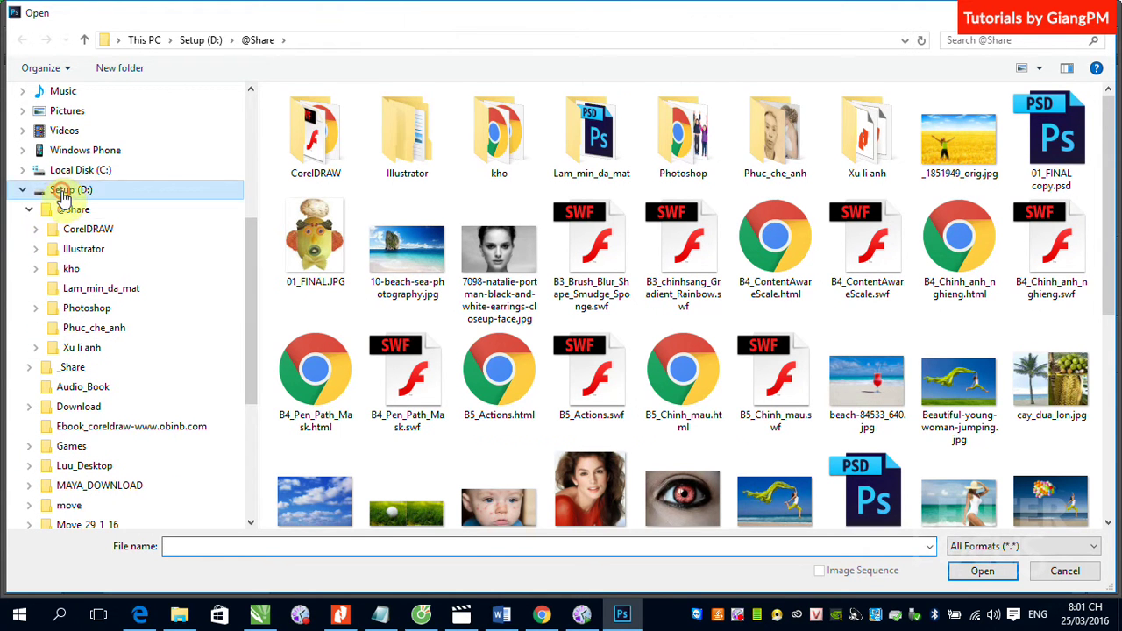
{"action": "left_click", "coordinate": [24, 190]}
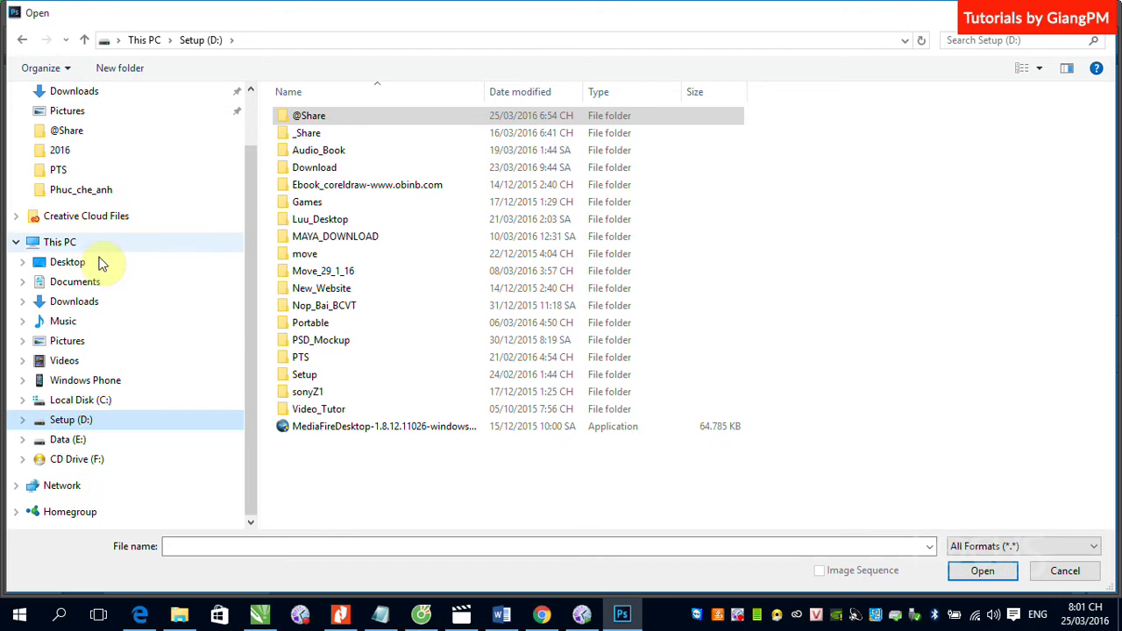
{"action": "left_click", "coordinate": [67, 439]}
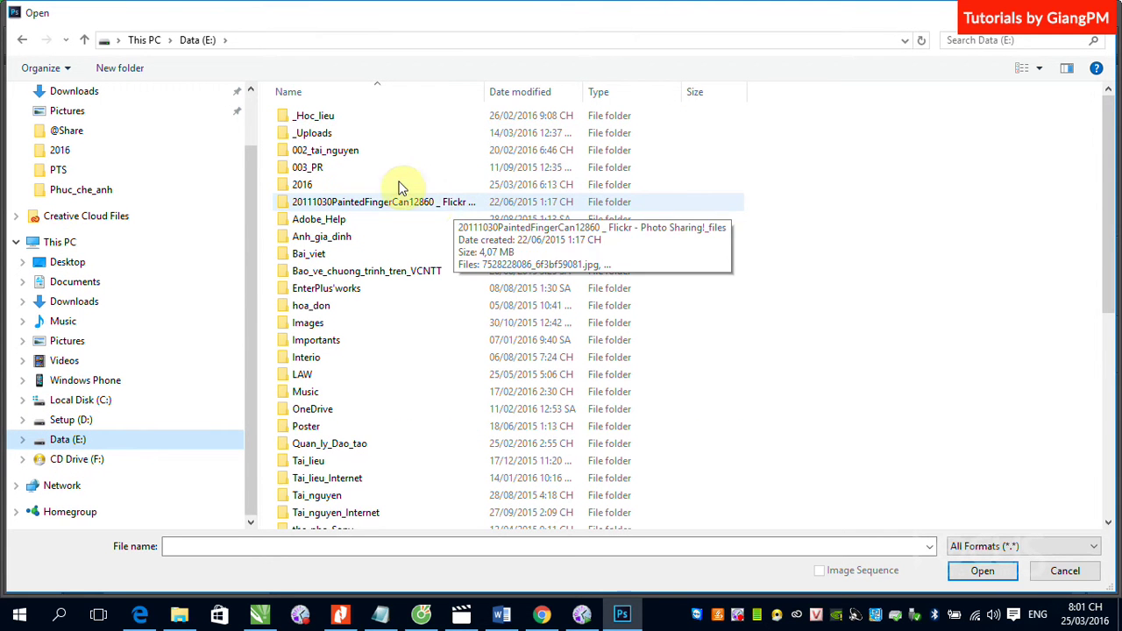
{"action": "mouse_move", "coordinate": [308, 461]}
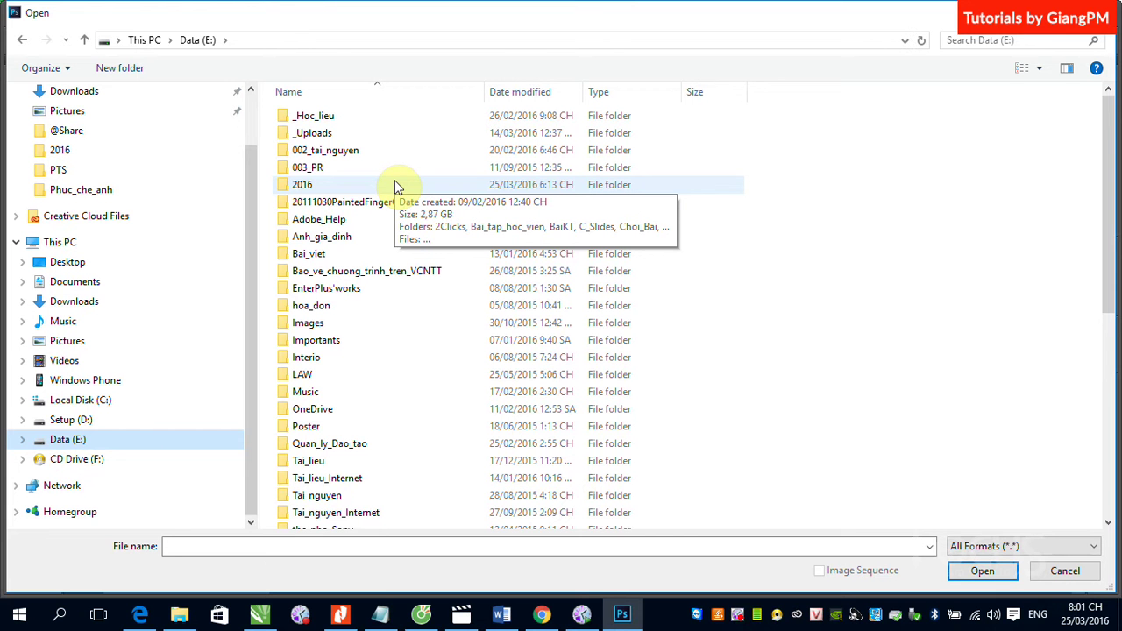
- Navigate Tai_lieu > MGraphics_Goc > images > photoshop_images > de_thi_mau_images and show Large icons
{"action": "double_click", "coordinate": [288, 460]}
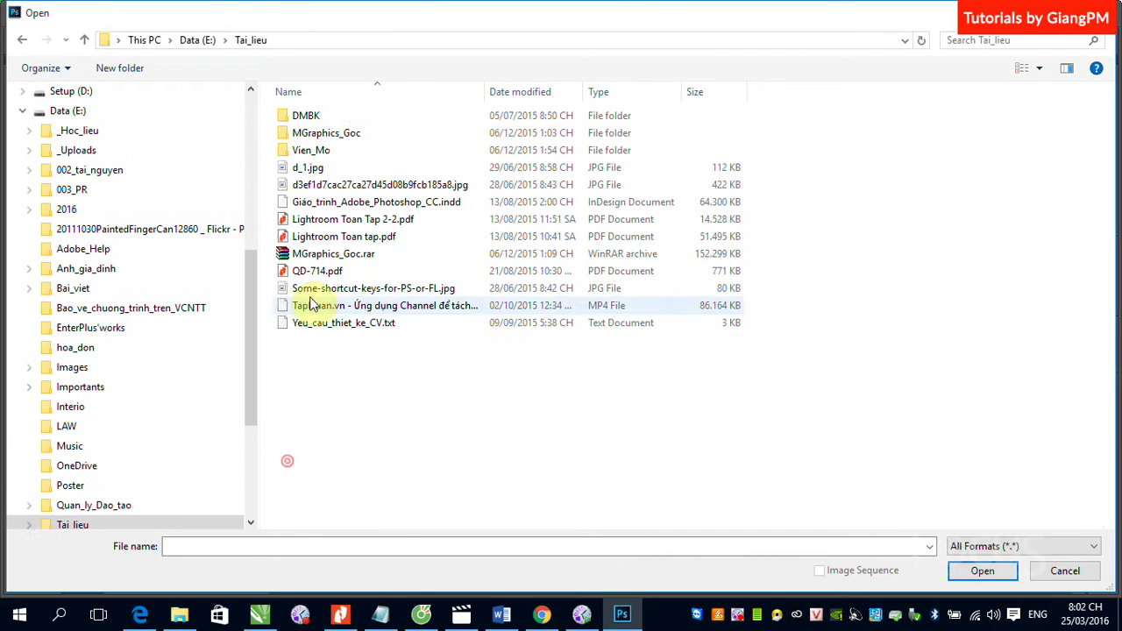
{"action": "double_click", "coordinate": [320, 136]}
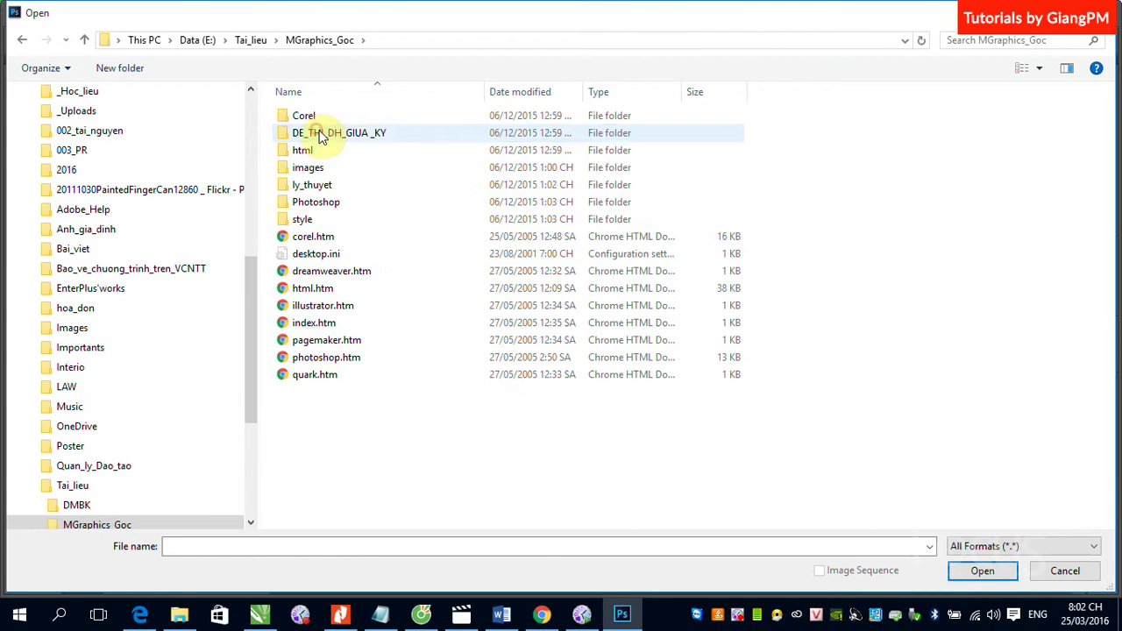
{"action": "left_click", "coordinate": [315, 173]}
{"action": "double_click", "coordinate": [315, 174]}
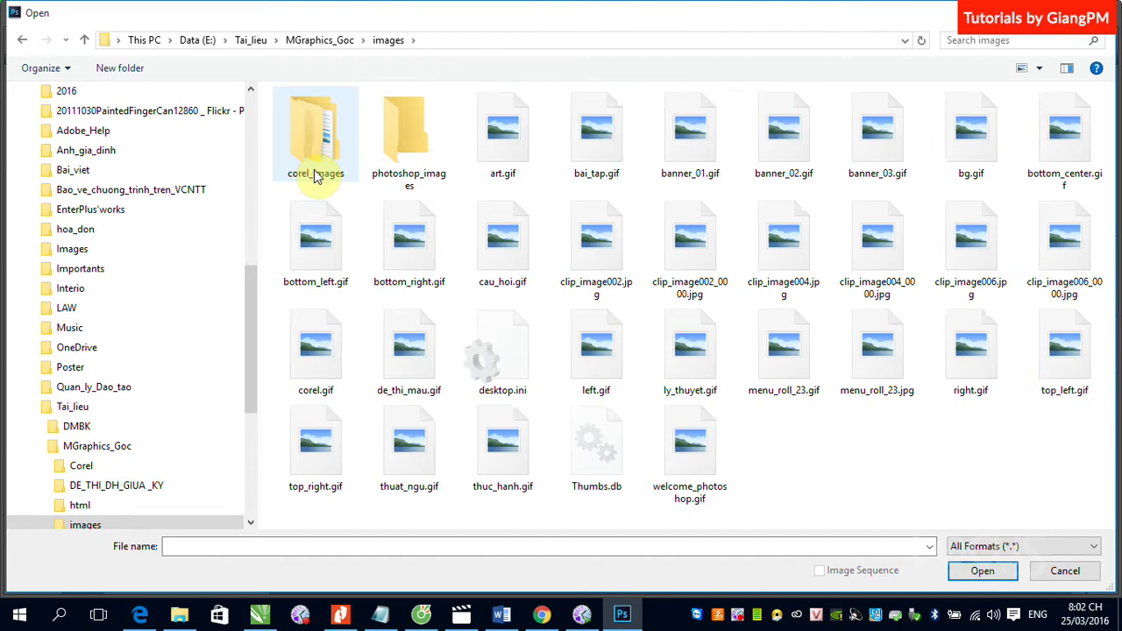
{"action": "double_click", "coordinate": [414, 149]}
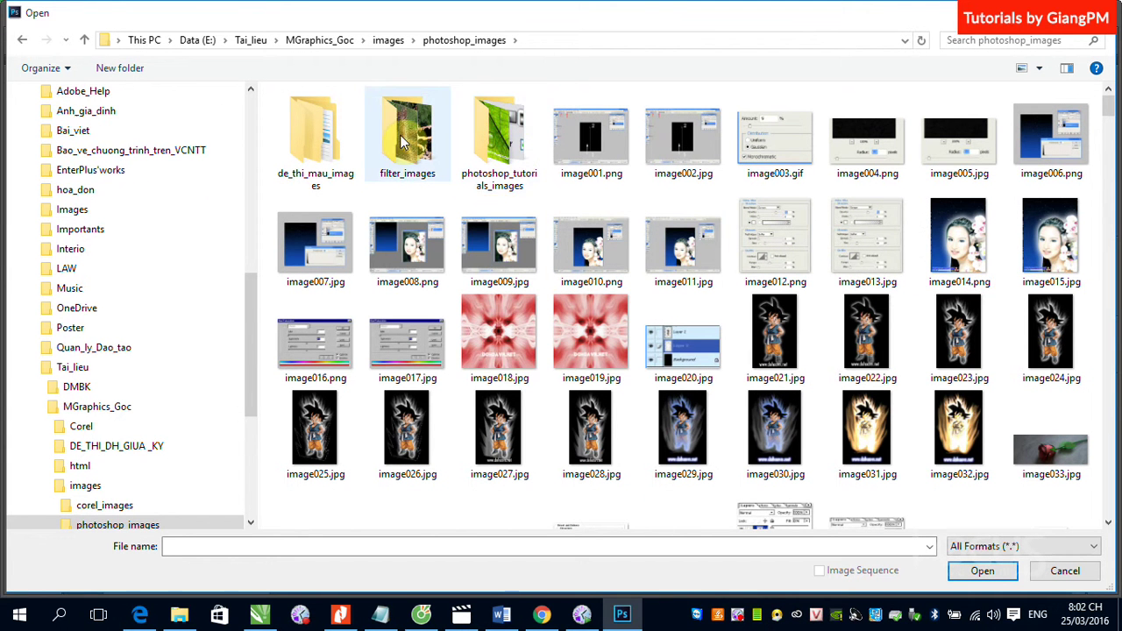
{"action": "left_click", "coordinate": [324, 147]}
{"action": "double_click", "coordinate": [325, 147]}
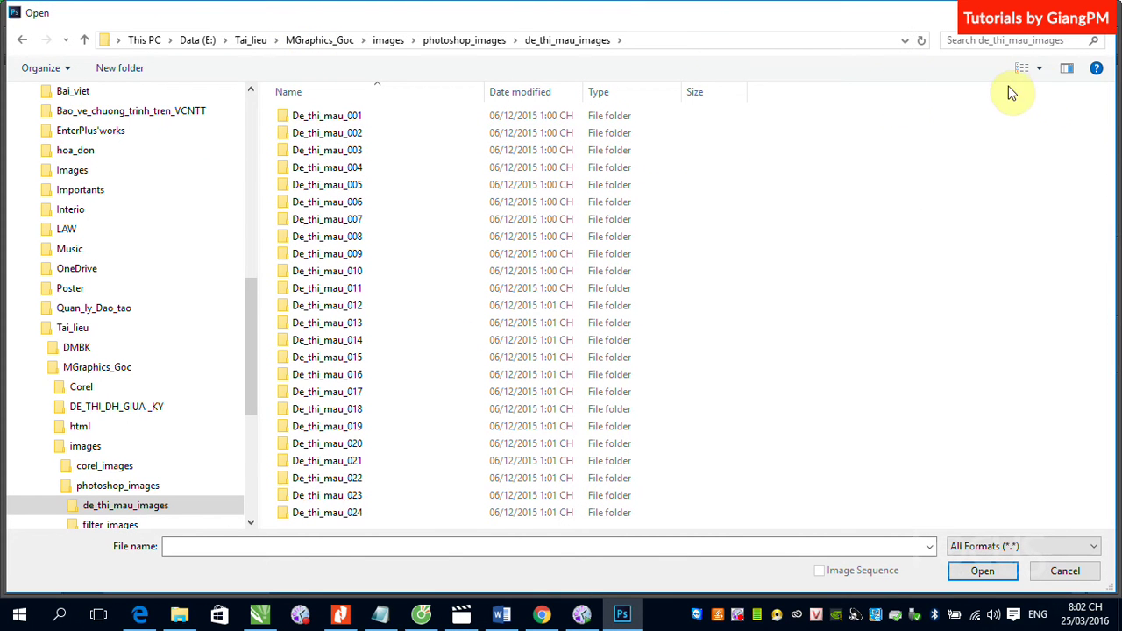
{"action": "left_click", "coordinate": [1039, 68]}
{"action": "left_click", "coordinate": [1042, 47]}
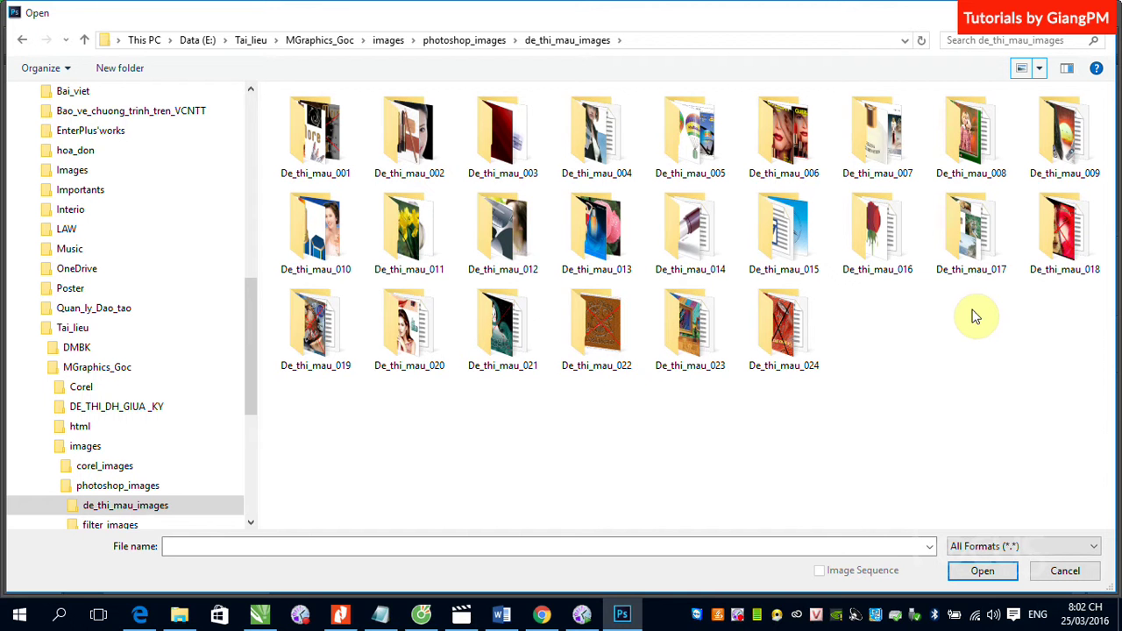
- Look through the De_thi_mau_024, 016 and 015 folders, then enter De_thi_mau_005
{"action": "double_click", "coordinate": [791, 342]}
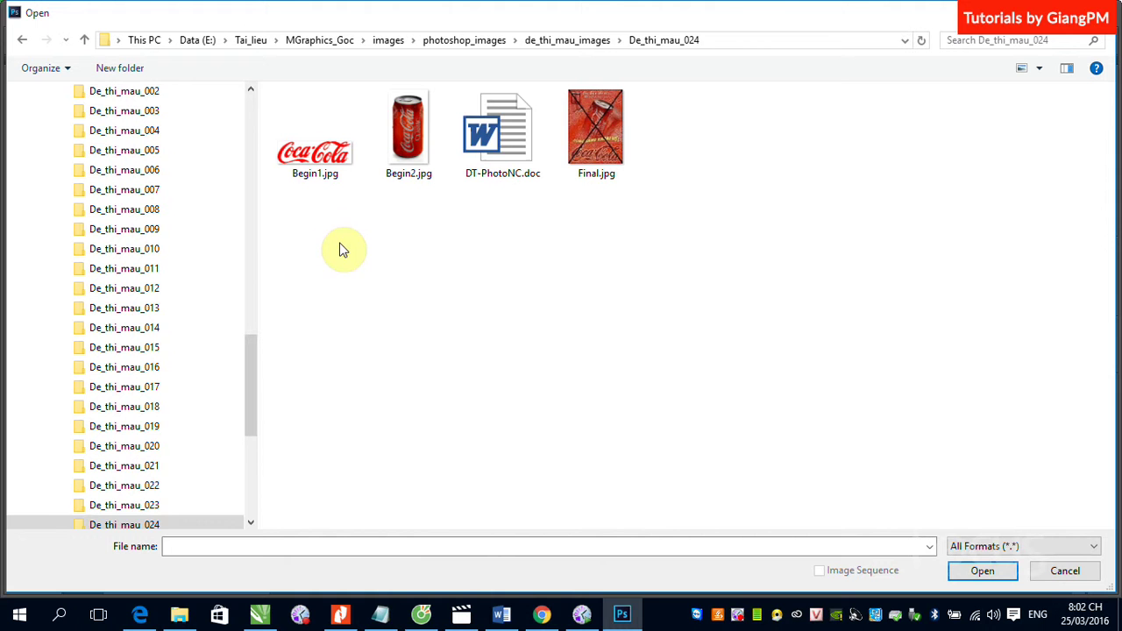
{"action": "key", "text": "BackSpace"}
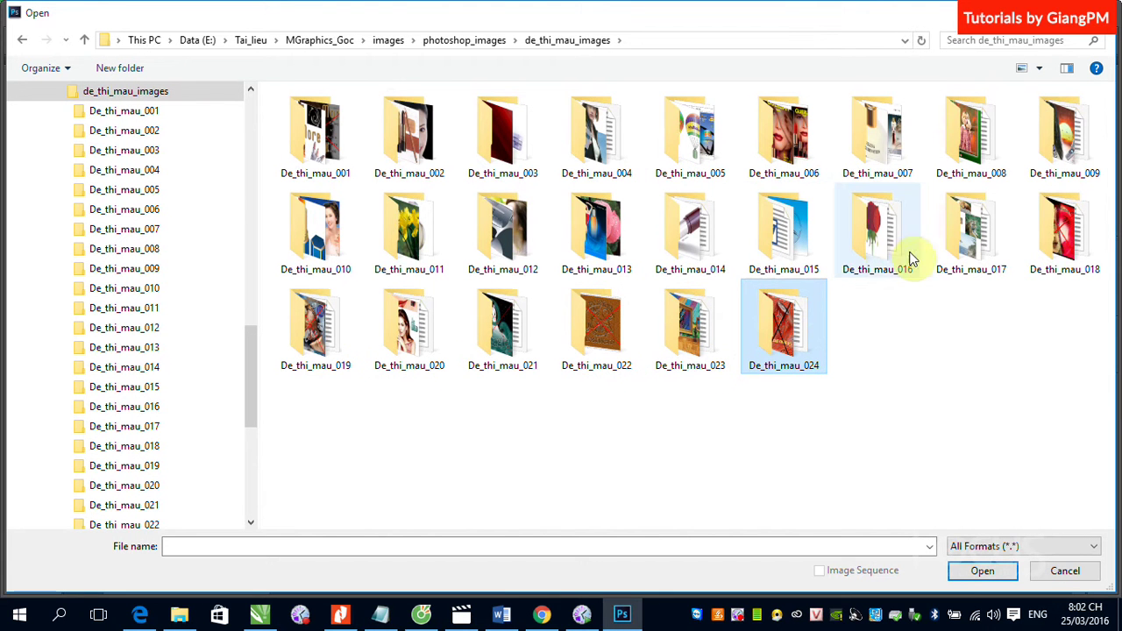
{"action": "double_click", "coordinate": [884, 253]}
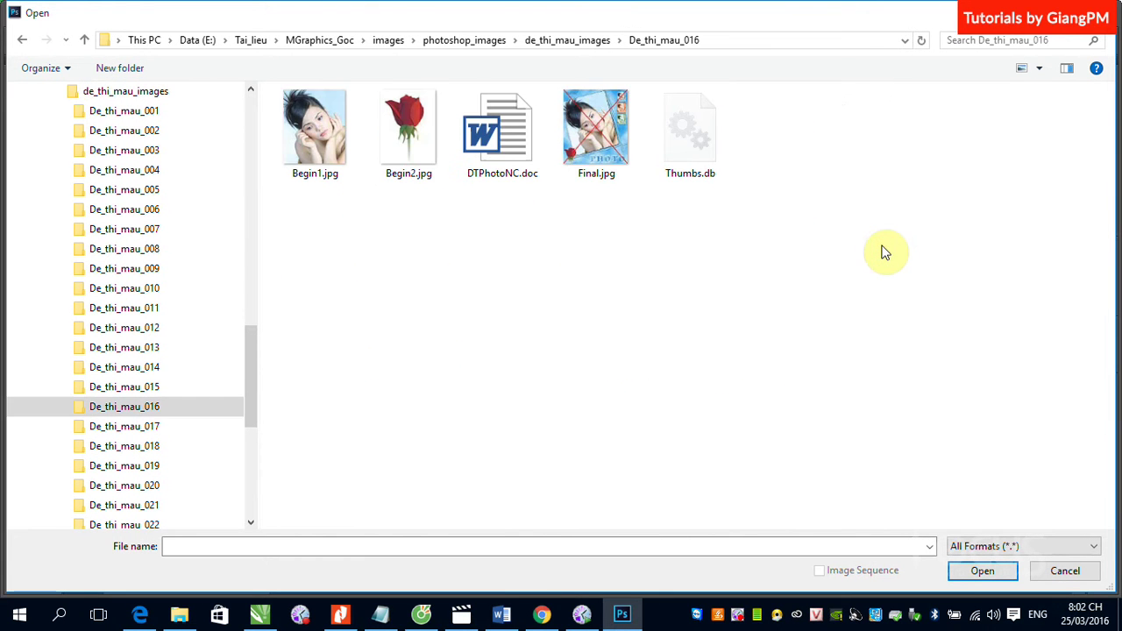
{"action": "key", "text": "BackSpace"}
{"action": "double_click", "coordinate": [779, 253]}
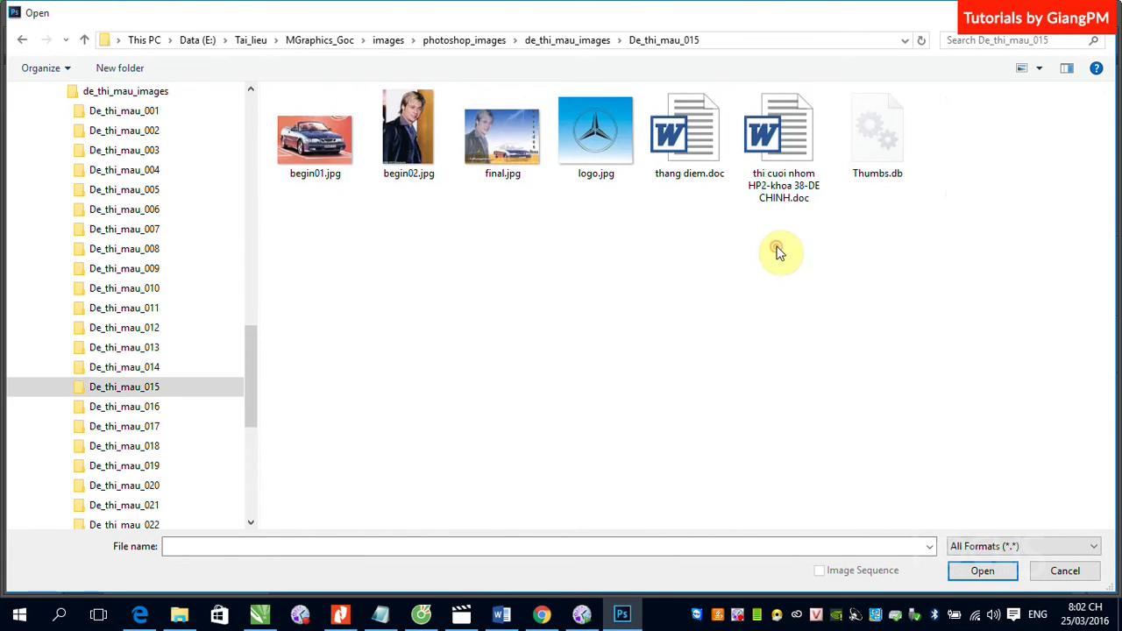
{"action": "key", "text": "BackSpace"}
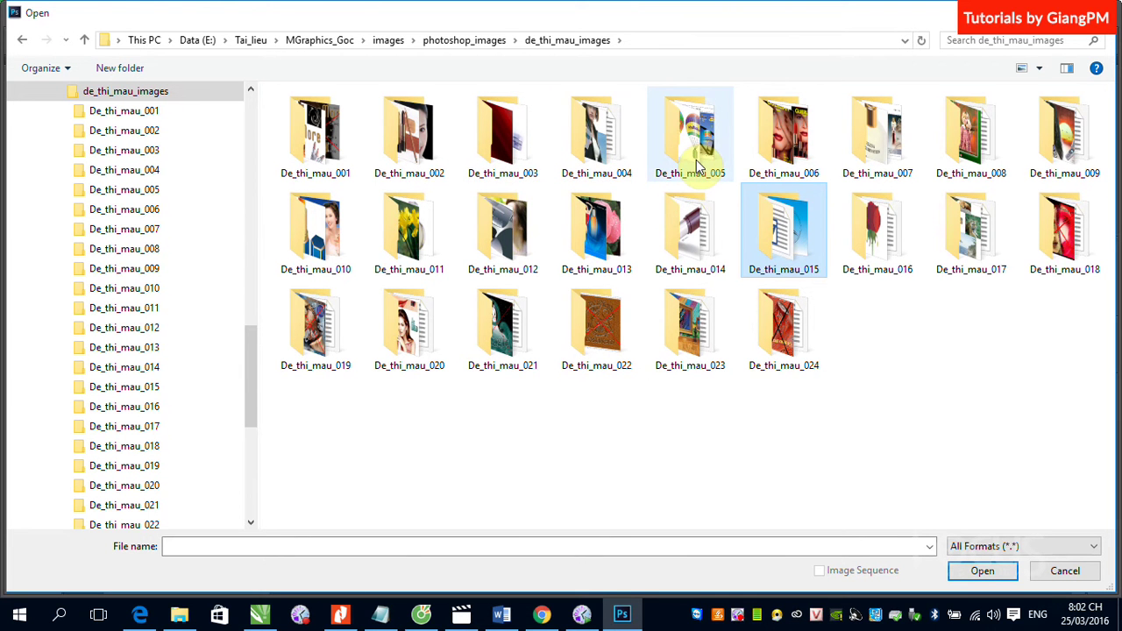
{"action": "mouse_move", "coordinate": [690, 136]}
{"action": "double_click", "coordinate": [699, 167]}
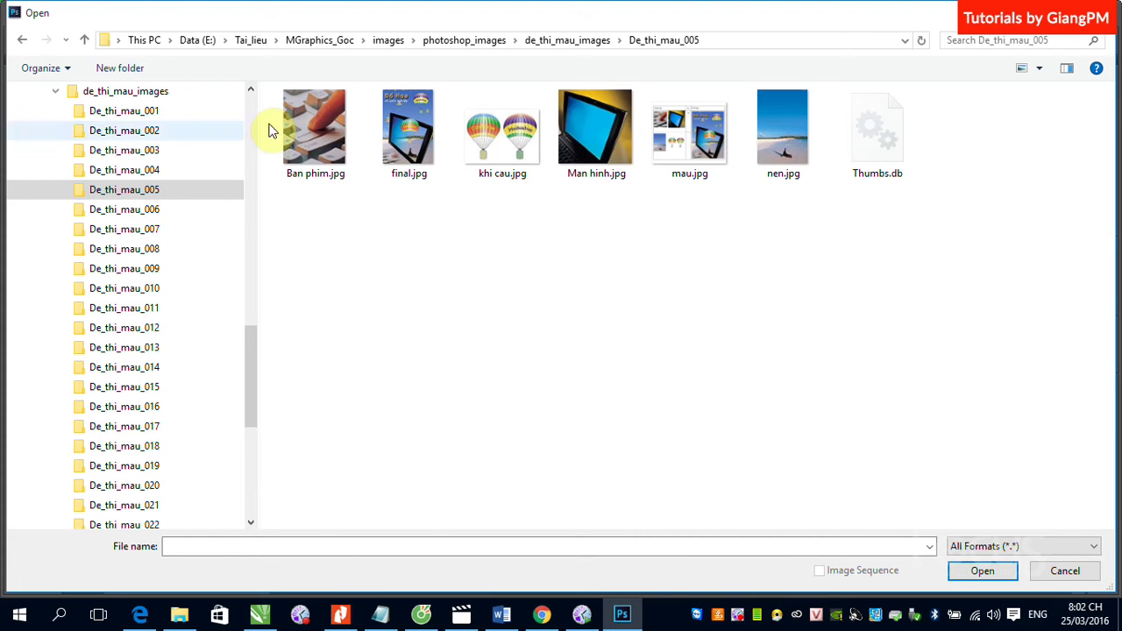
- Open Ban phim.jpg, final.jpg, khi cau.jpg, Man hinh.jpg and nen.jpg together
{"action": "left_click", "coordinate": [314, 169]}
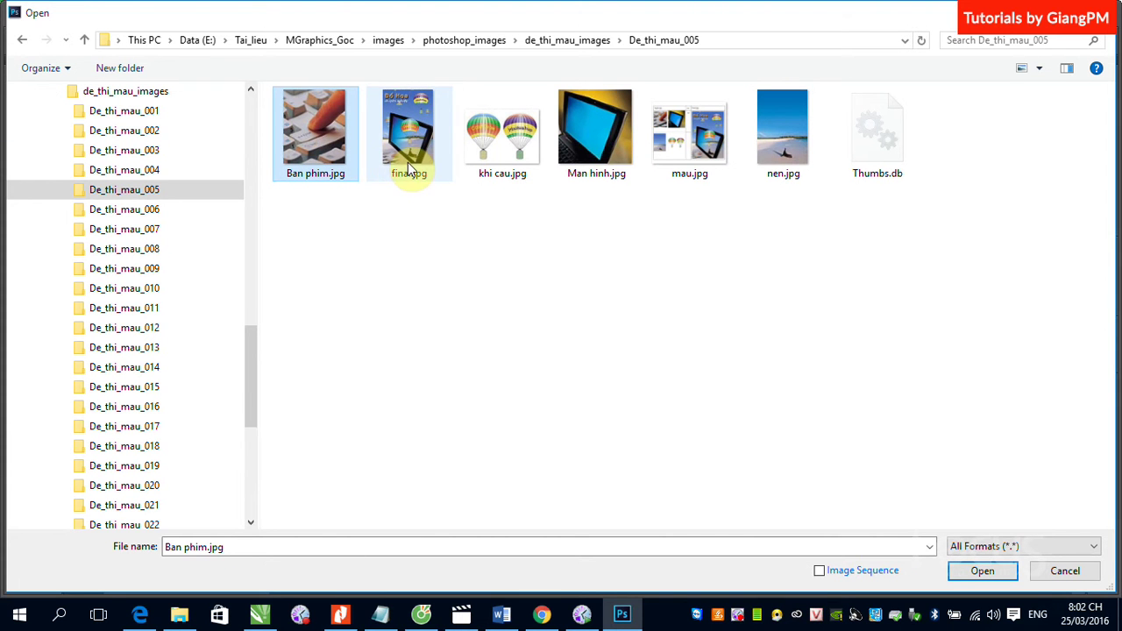
{"action": "left_click", "coordinate": [409, 149], "text": "ctrl"}
{"action": "left_click", "coordinate": [504, 167], "text": "ctrl"}
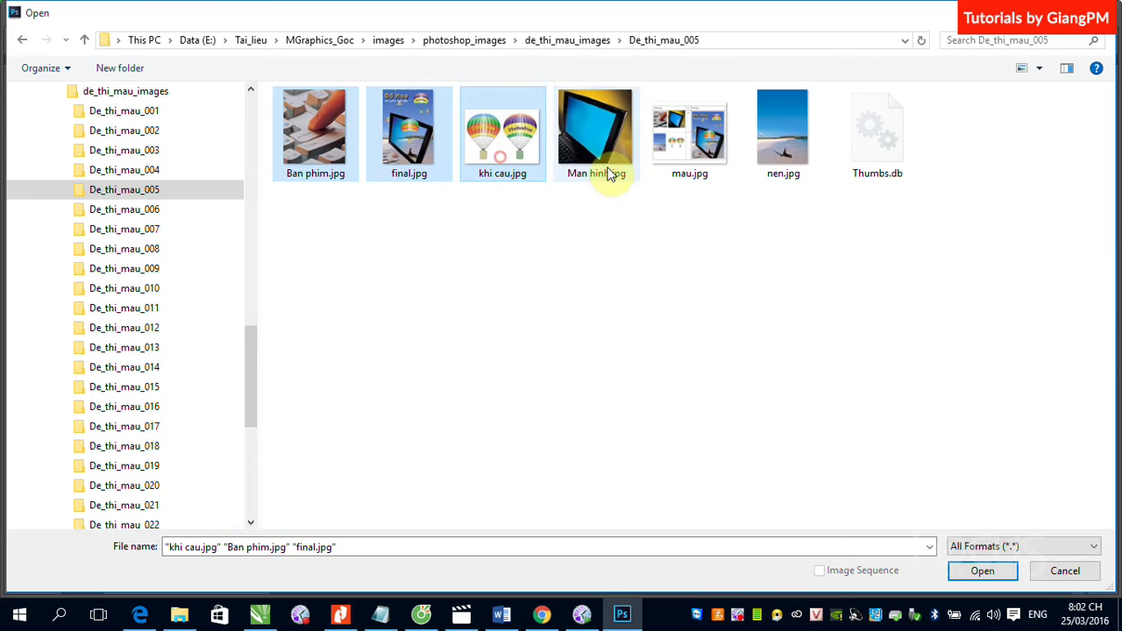
{"action": "left_click", "coordinate": [608, 168], "text": "ctrl"}
{"action": "left_click", "coordinate": [788, 154], "text": "ctrl"}
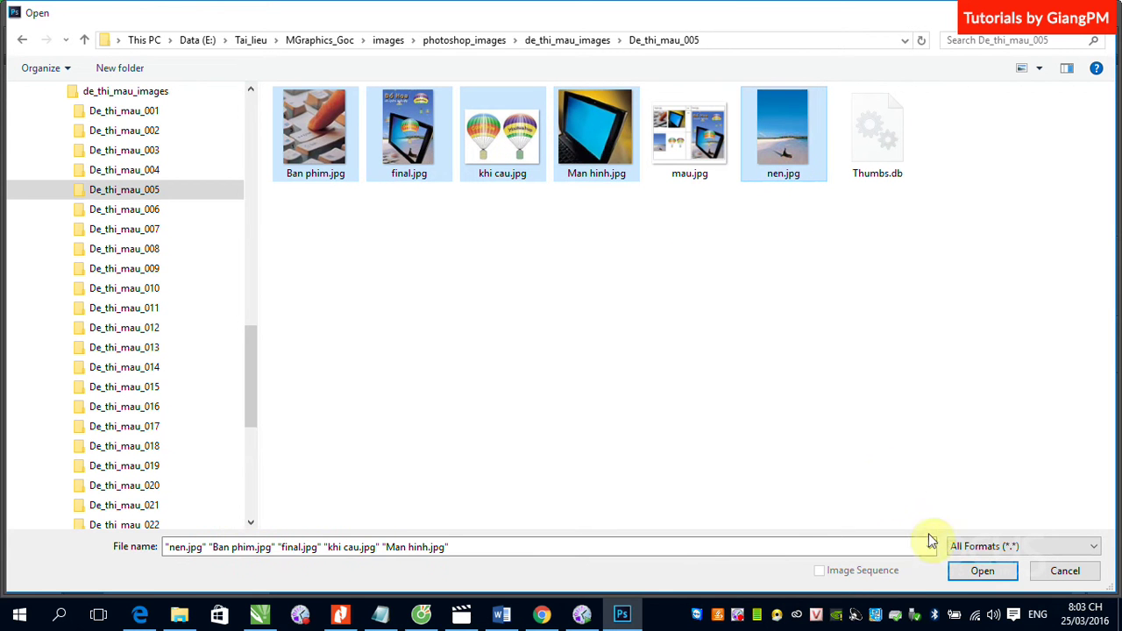
{"action": "left_click", "coordinate": [983, 571]}
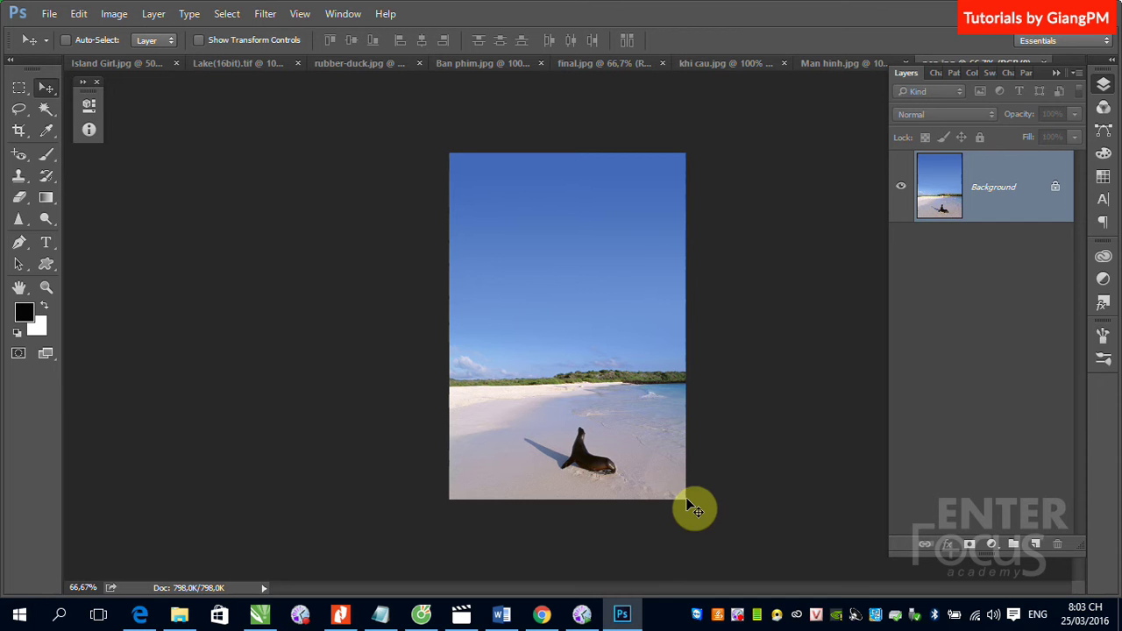
{"action": "left_click", "coordinate": [1059, 75]}
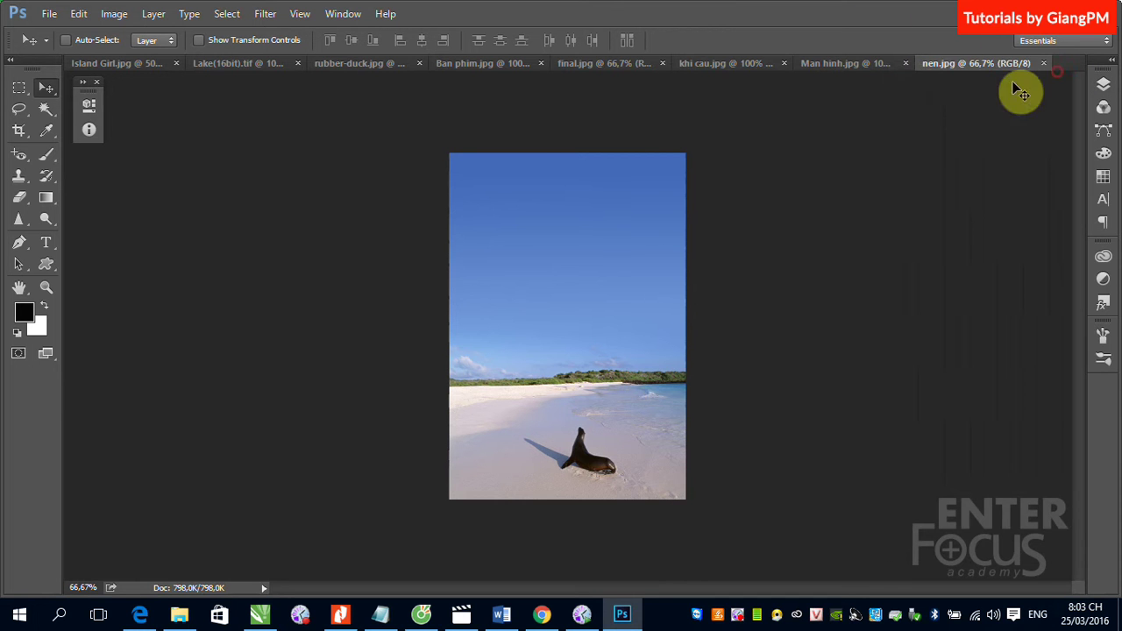
{"action": "left_click", "coordinate": [853, 62]}
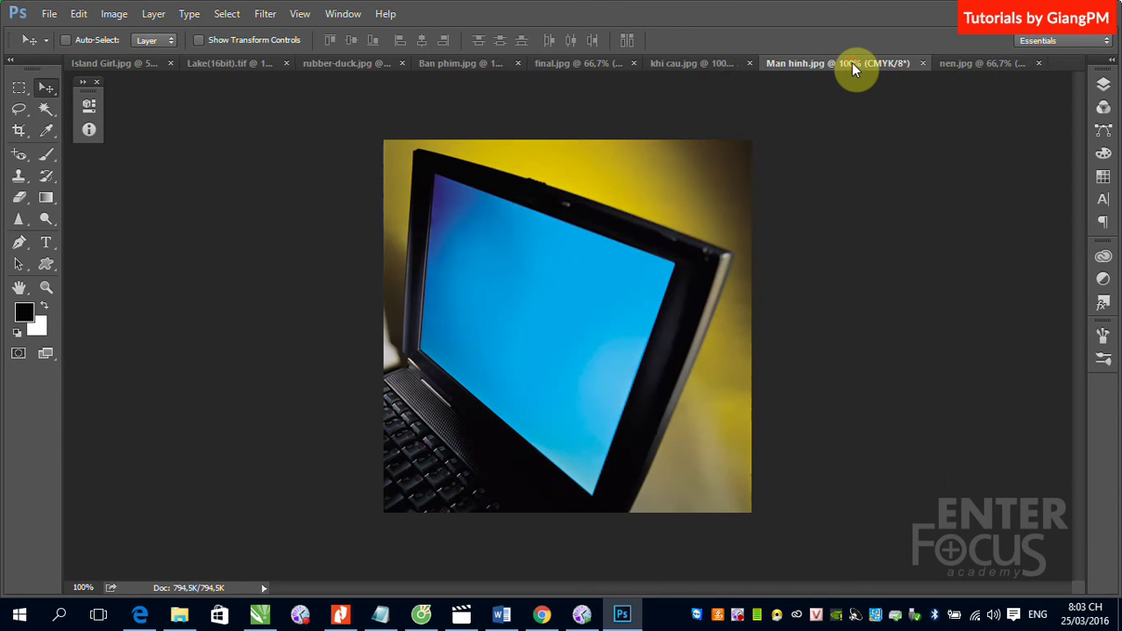
{"action": "left_click", "coordinate": [970, 64]}
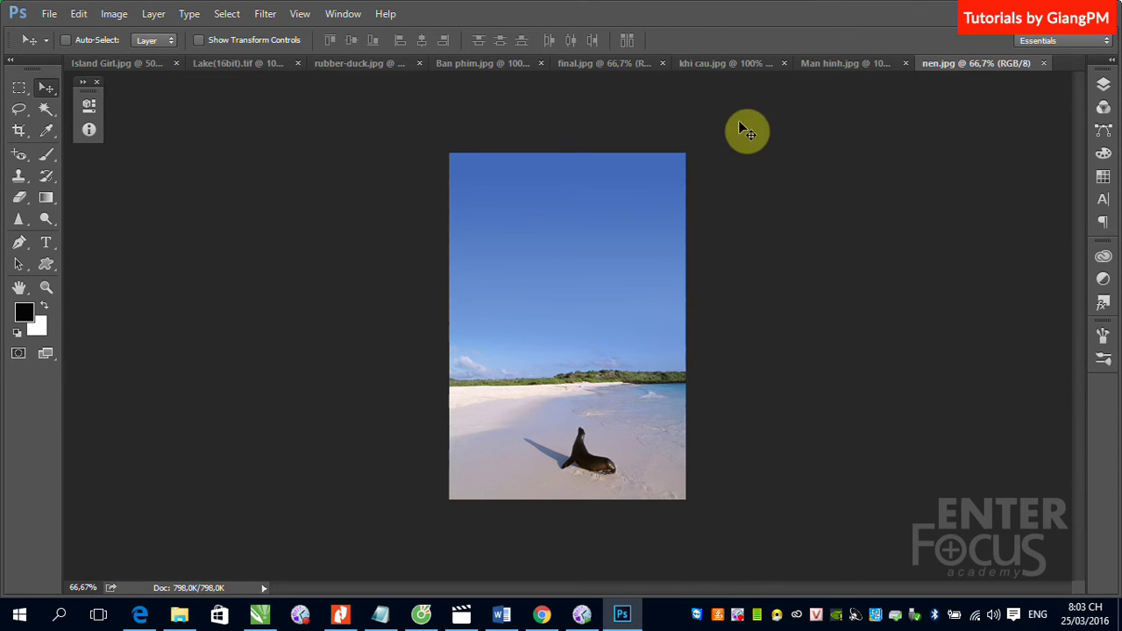
{"action": "left_click", "coordinate": [705, 72]}
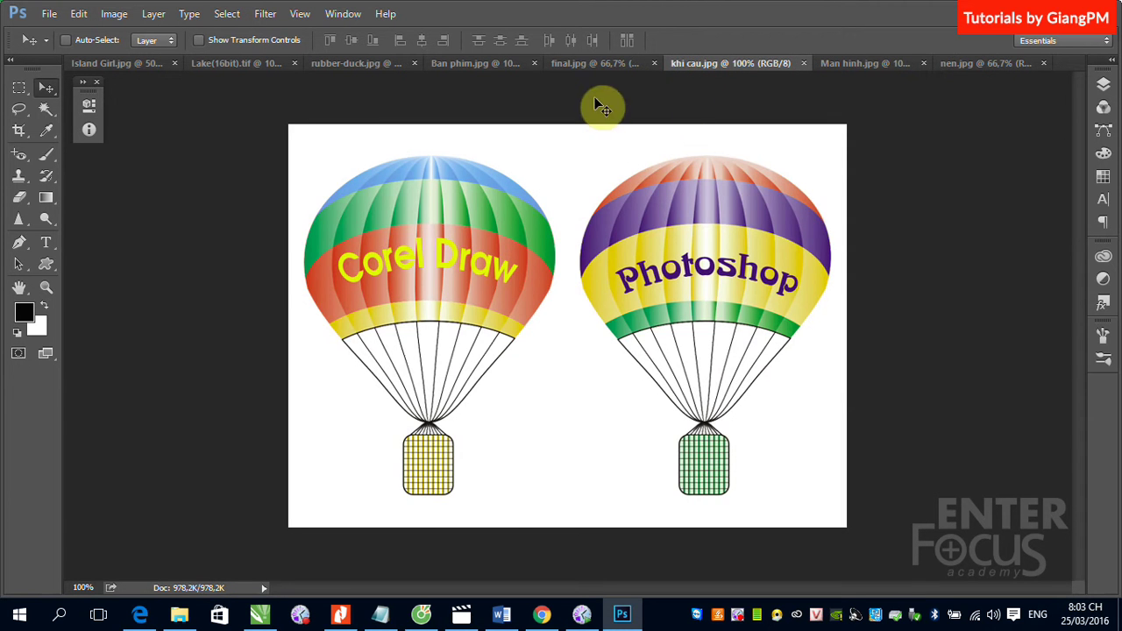
{"action": "left_click", "coordinate": [590, 64]}
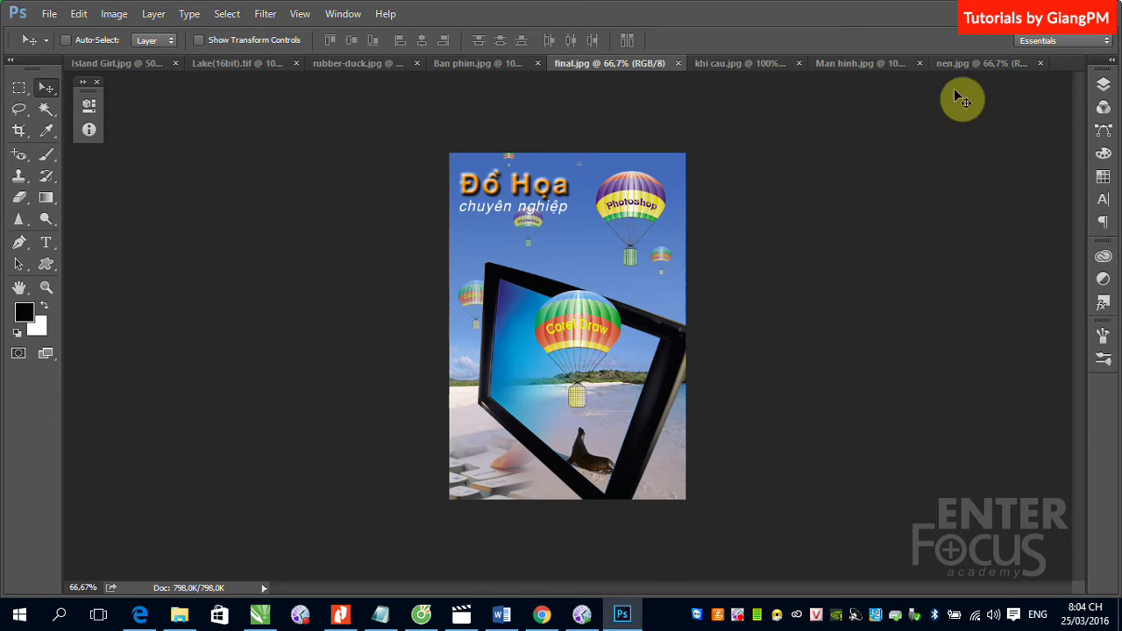
{"action": "left_click", "coordinate": [960, 65]}
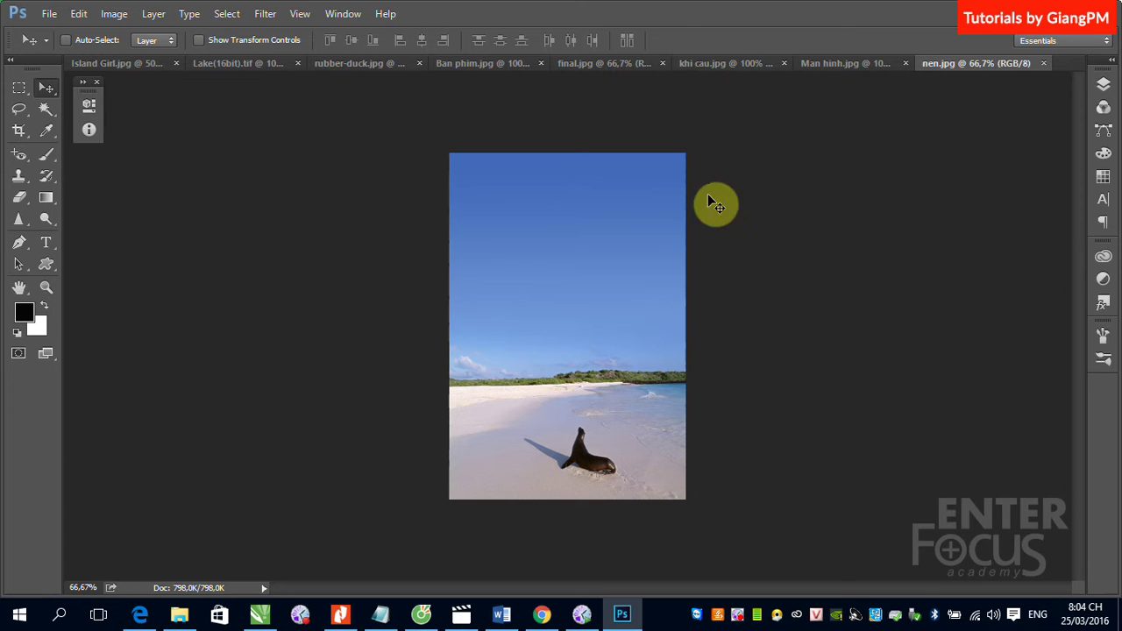
- Float the nen.jpg beach image in its own window beside Man hinh.jpg
{"action": "left_click", "coordinate": [864, 64]}
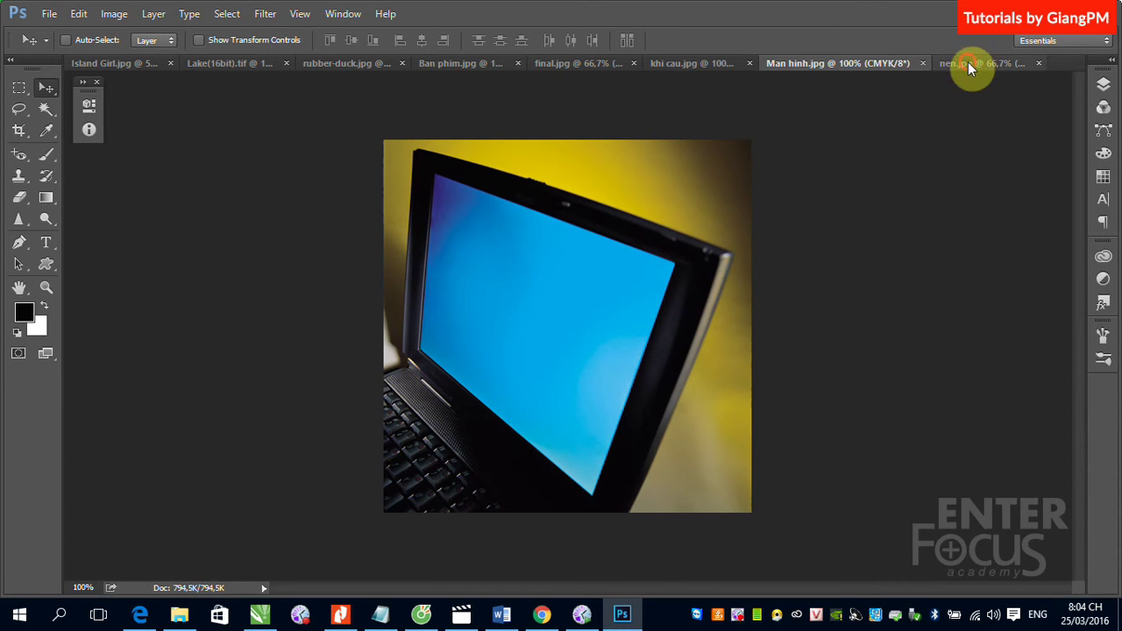
{"action": "left_click_drag", "start_coordinate": [968, 63], "coordinate": [935, 156]}
{"action": "left_click", "coordinate": [489, 345]}
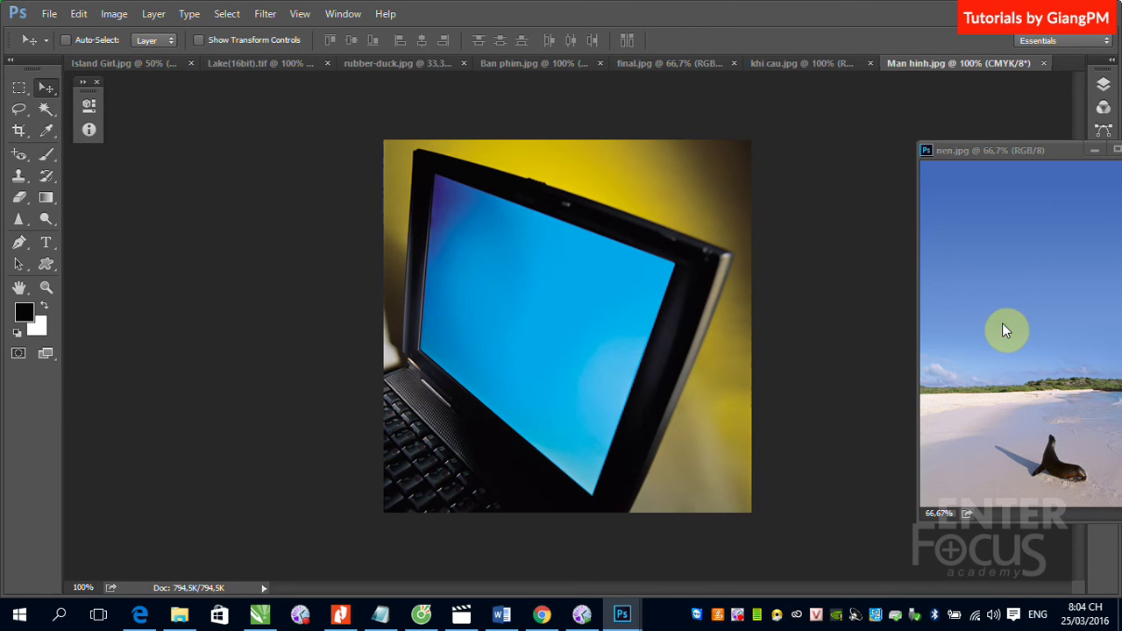
- Copy the Man hinh.jpg laptop photo into nen.jpg as Layer 1 with the Move tool
{"action": "left_click", "coordinate": [590, 338]}
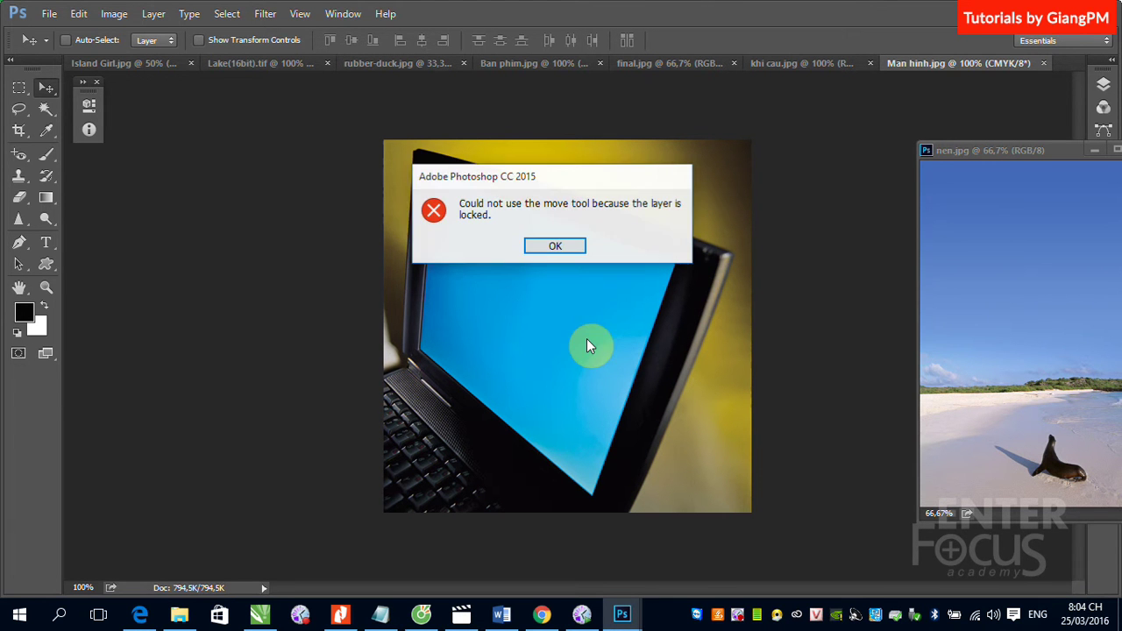
{"action": "left_click", "coordinate": [548, 247]}
{"action": "left_click_drag", "start_coordinate": [576, 332], "coordinate": [982, 389]}
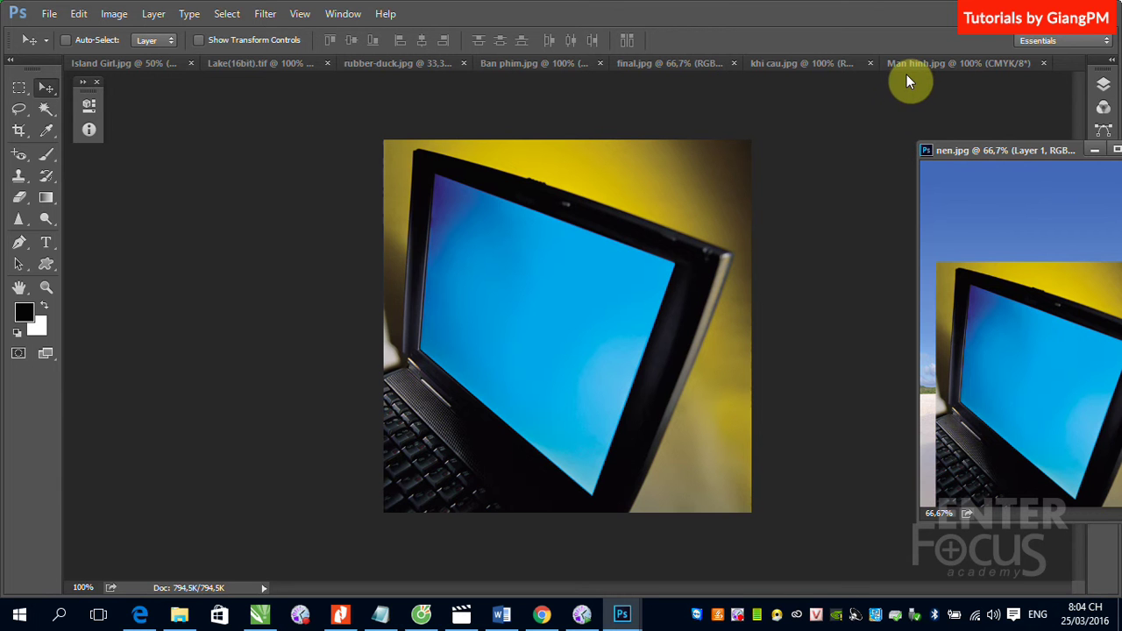
{"action": "left_click", "coordinate": [805, 63]}
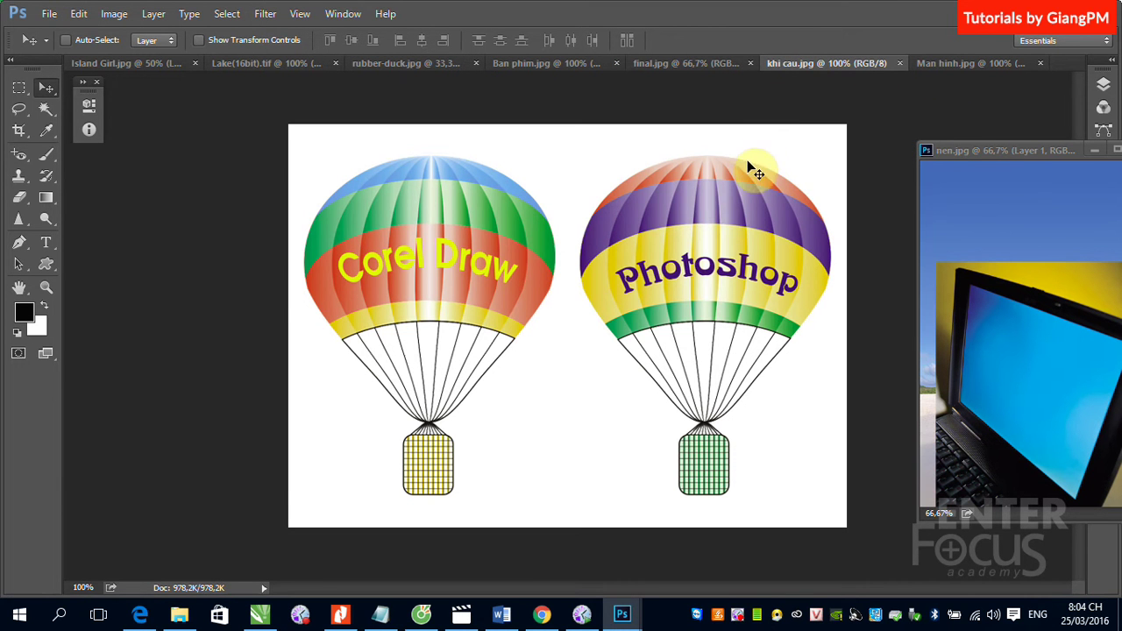
- Magic-wand select the white background and the gaps between the left balloon's ropes
{"action": "left_click", "coordinate": [689, 255]}
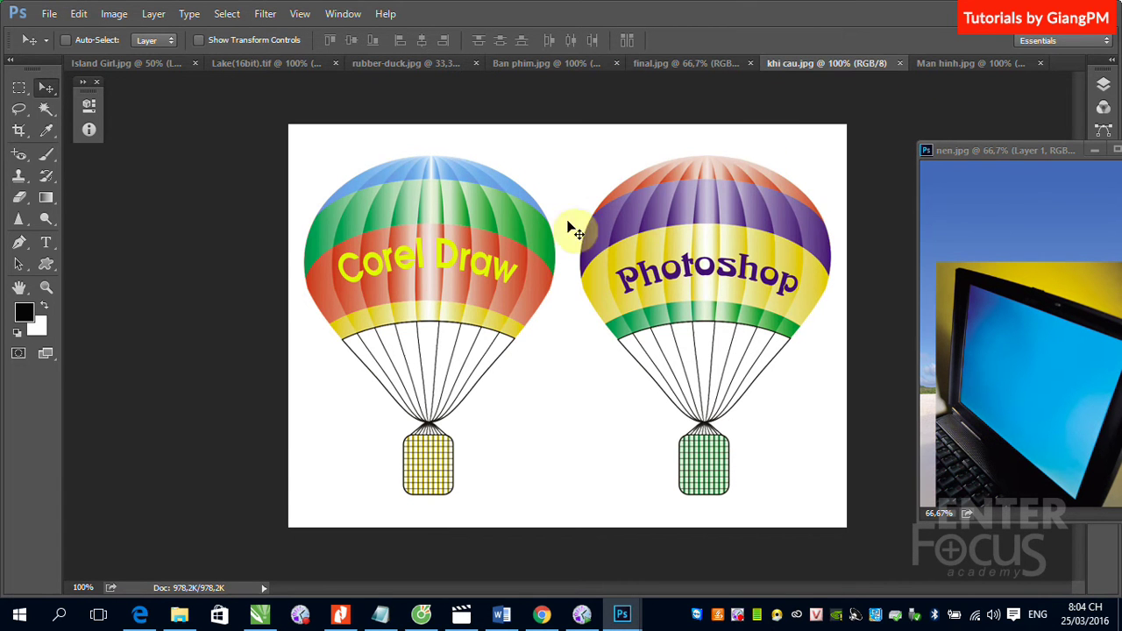
{"action": "left_click", "coordinate": [47, 110]}
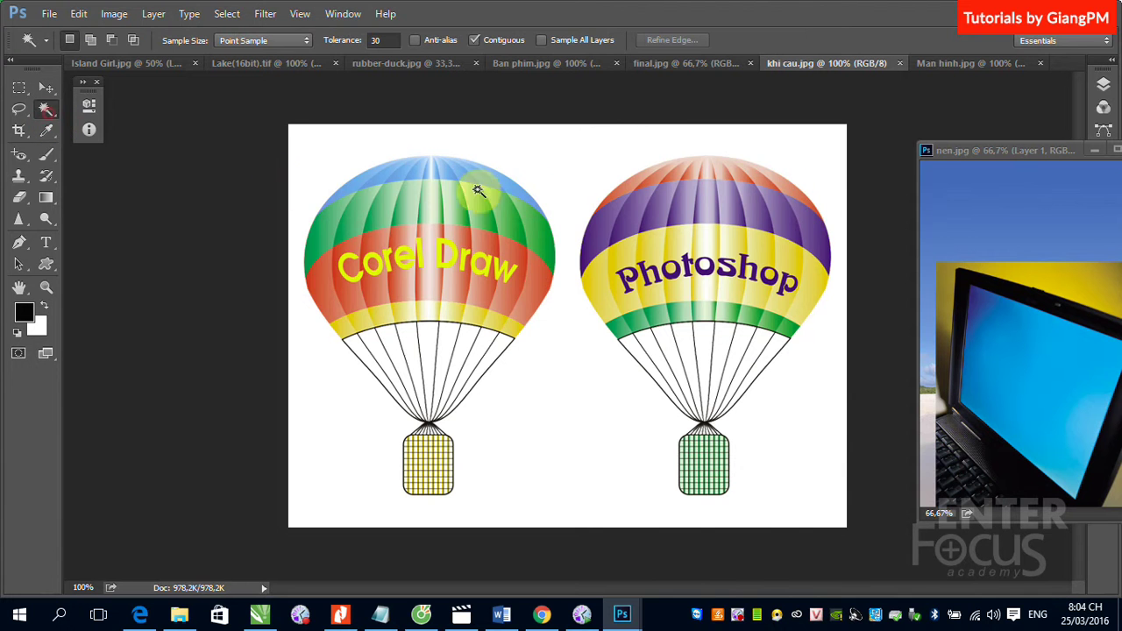
{"action": "left_click", "coordinate": [550, 168]}
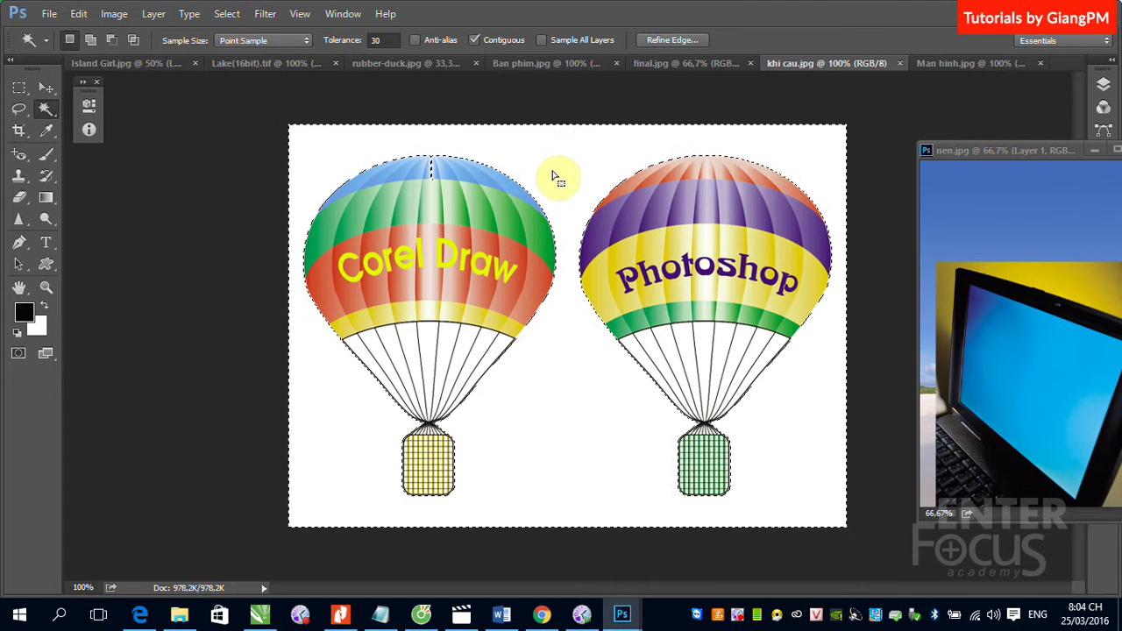
{"action": "left_click", "coordinate": [368, 361], "text": "shift"}
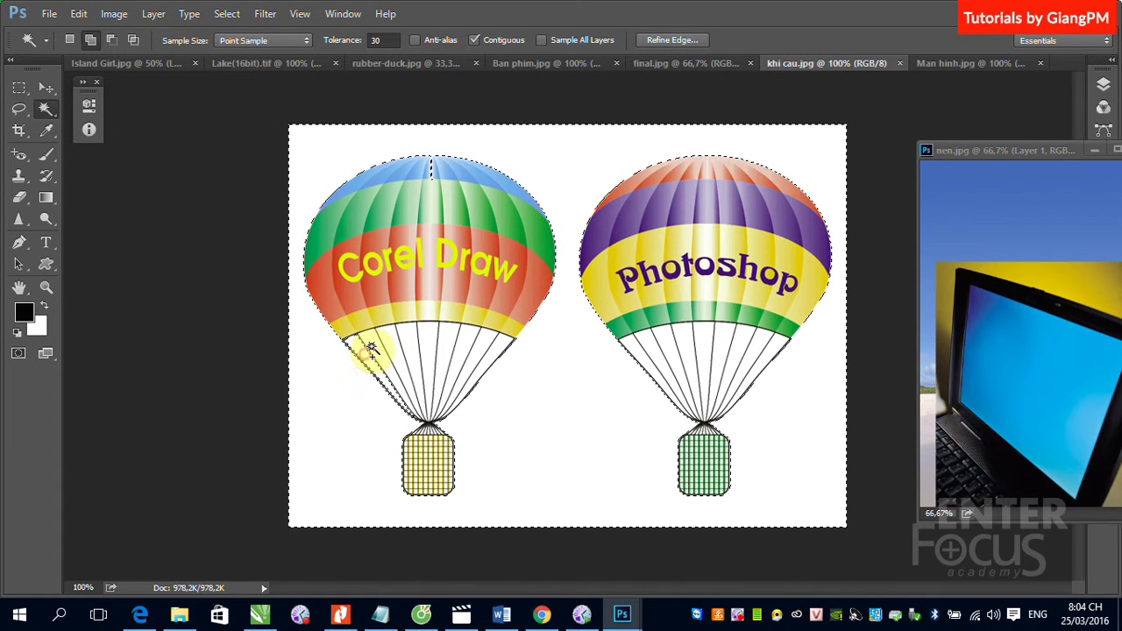
{"action": "left_click", "coordinate": [388, 340]}
{"action": "left_click", "coordinate": [432, 334]}
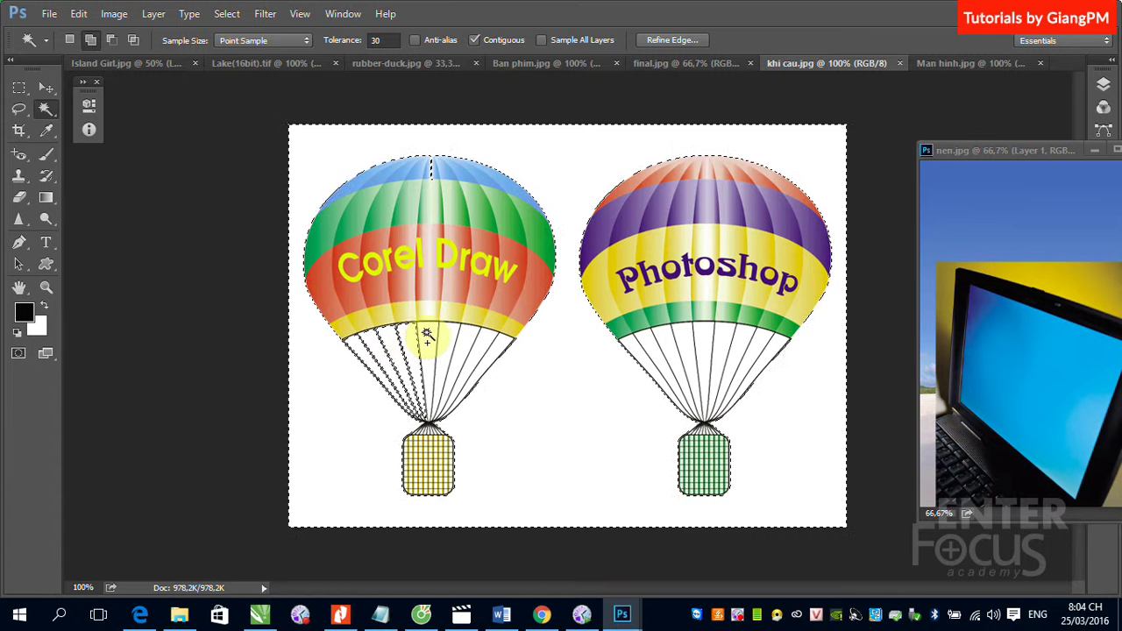
{"action": "left_click", "coordinate": [456, 342]}
{"action": "left_click", "coordinate": [476, 350]}
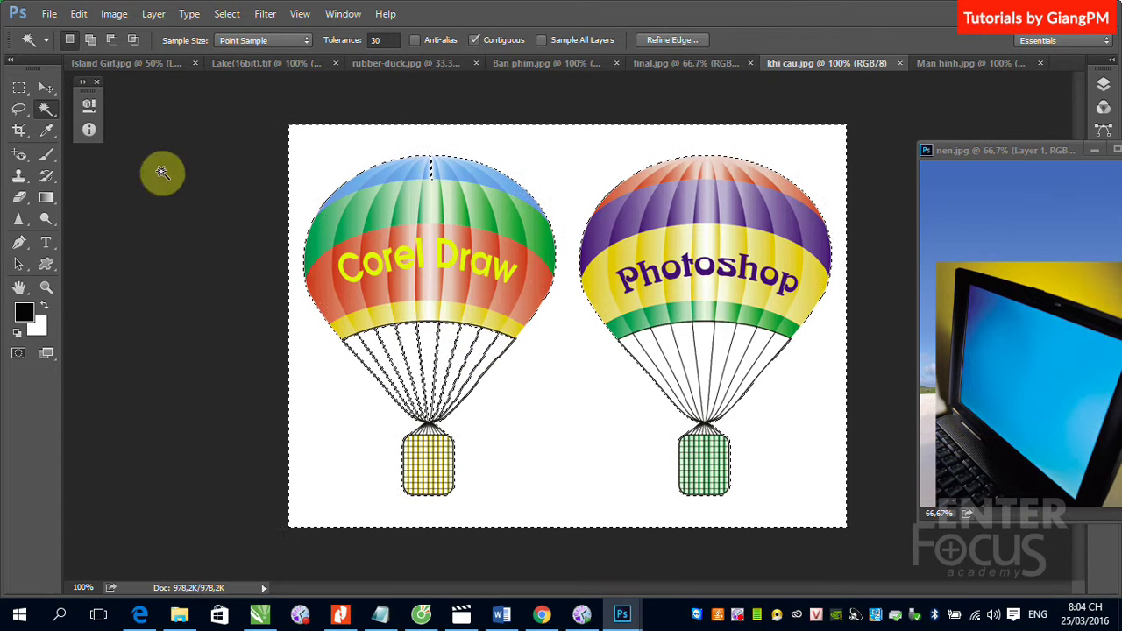
- Switch to the Elliptical Marquee and zoom in on the Corel Draw balloon's top
{"action": "right_click", "coordinate": [19, 88]}
{"action": "left_click", "coordinate": [114, 98]}
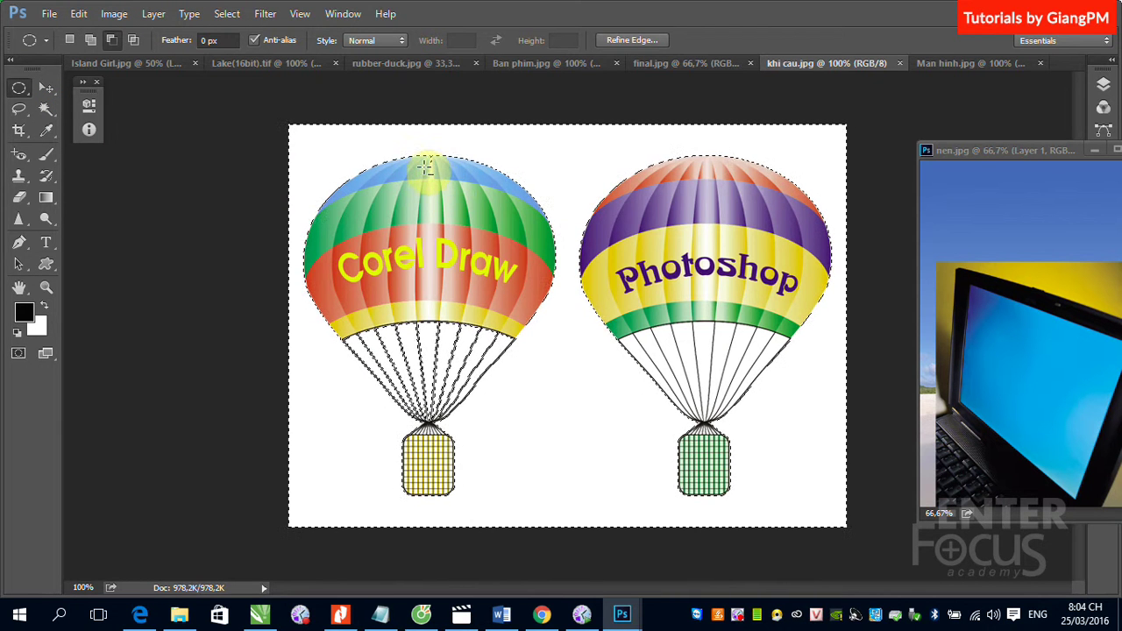
{"action": "mouse_move", "coordinate": [411, 145]}
{"action": "left_mouse_down"}
{"action": "mouse_move", "coordinate": [451, 201]}
{"action": "mouse_move", "coordinate": [556, 291]}
{"action": "mouse_move", "coordinate": [543, 295]}
{"action": "left_mouse_up"}
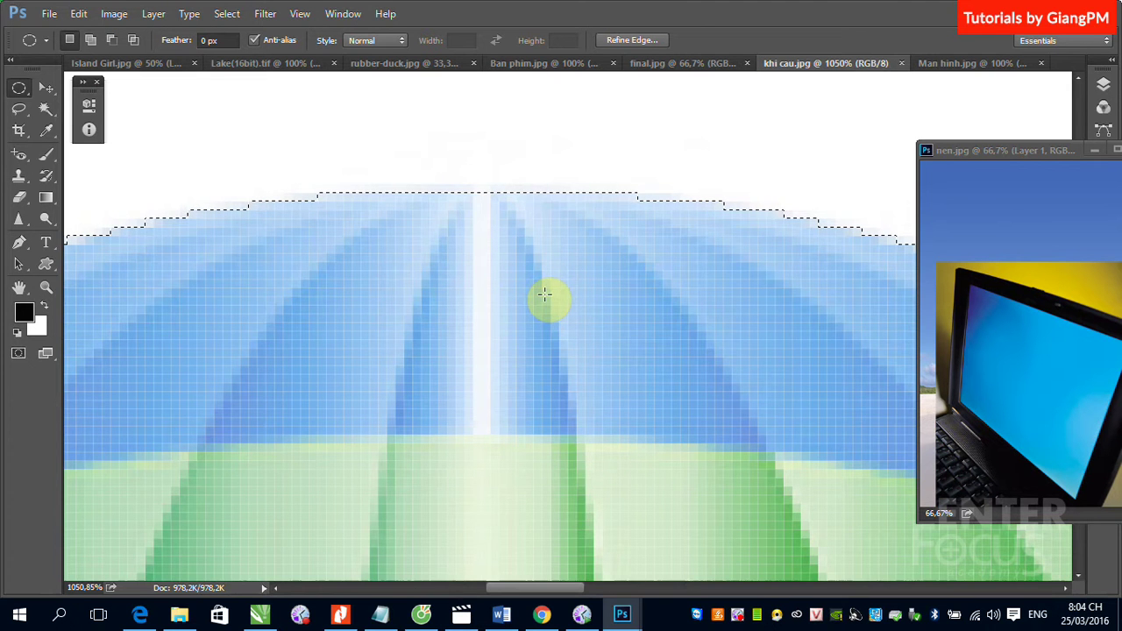
{"action": "scroll", "coordinate": [544, 294], "scroll_direction": "down", "scroll_amount": 3}
{"action": "scroll", "coordinate": [544, 294], "scroll_direction": "down", "scroll_amount": 3}
{"action": "scroll", "coordinate": [543, 295], "scroll_direction": "down", "scroll_amount": 3}
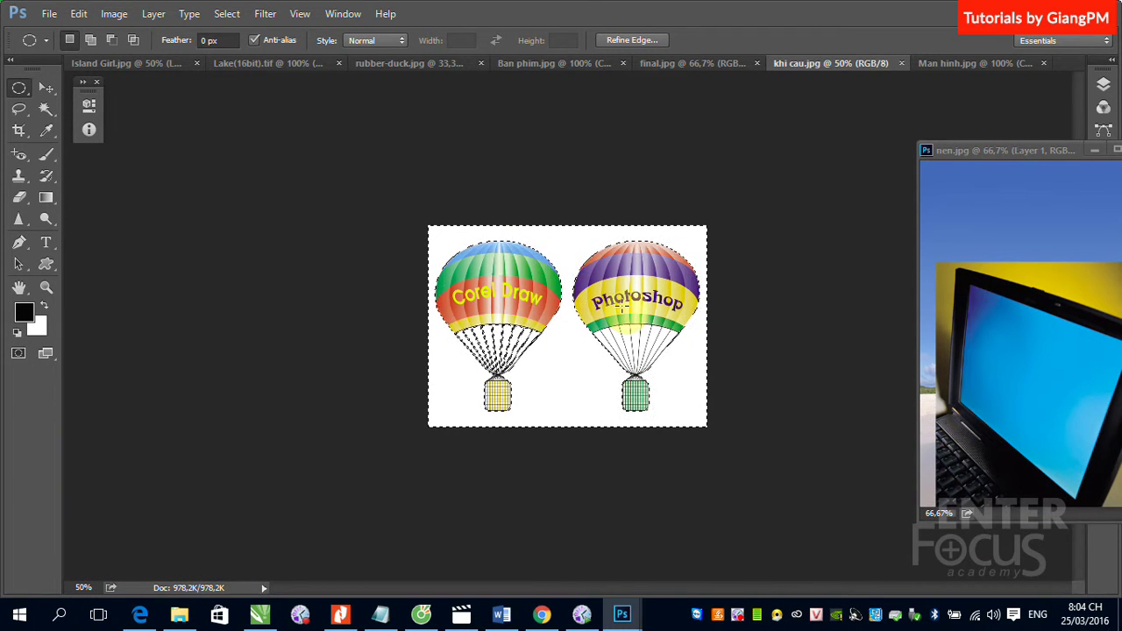
{"action": "scroll", "coordinate": [428, 289], "scroll_direction": "up", "scroll_amount": 3}
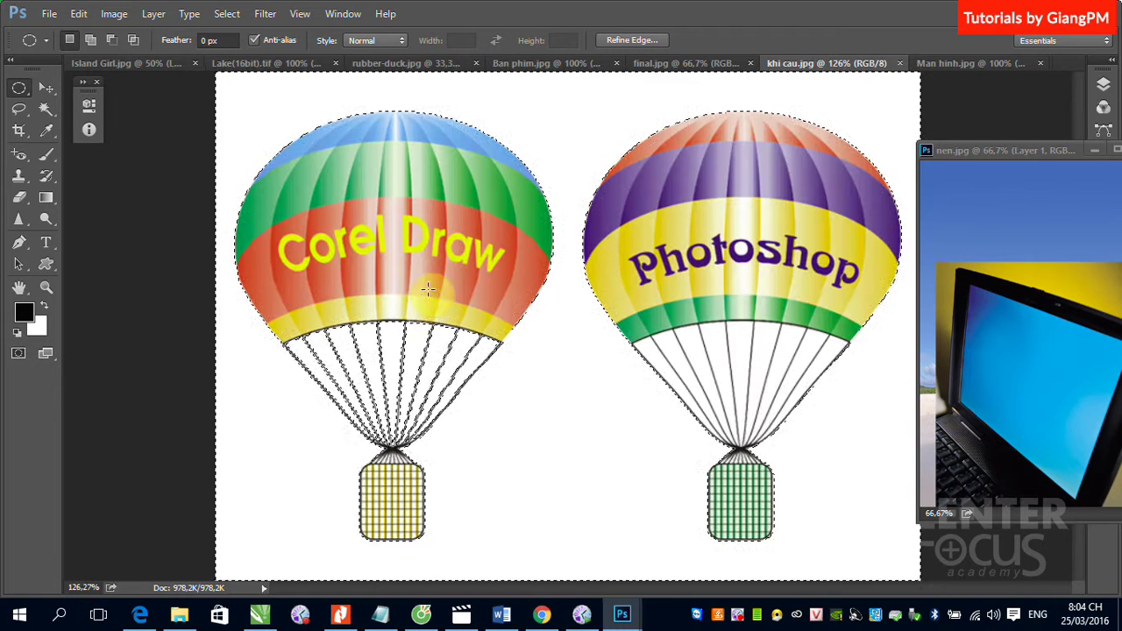
- Add the gaps between the Photoshop balloon's ropes to the Magic Wand selection
{"action": "left_click", "coordinate": [46, 109]}
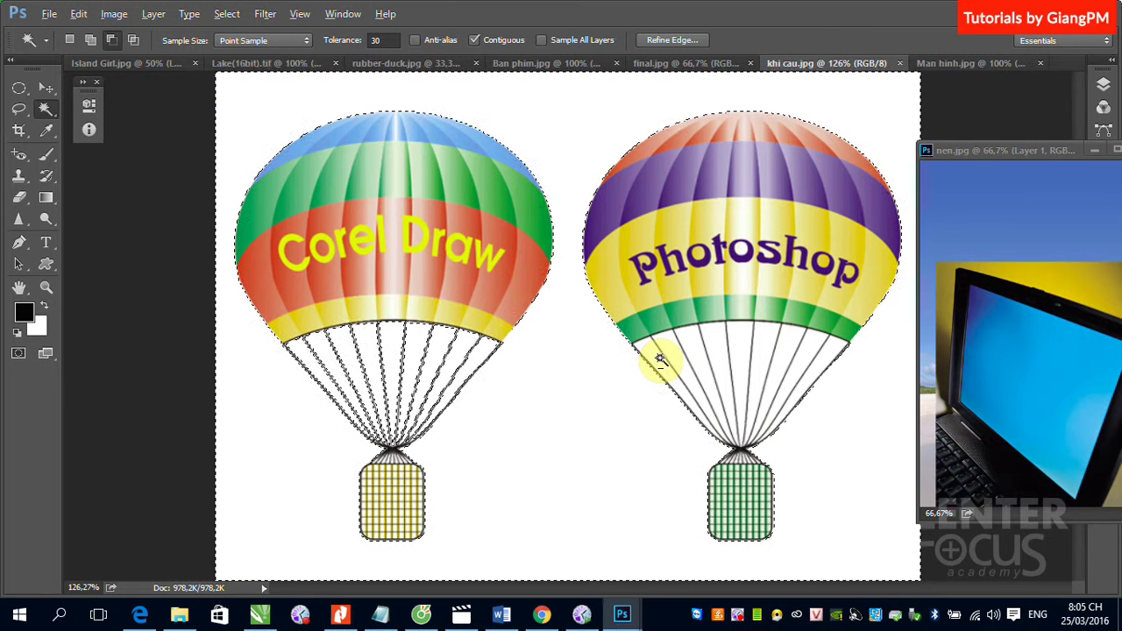
{"action": "left_click", "coordinate": [660, 357]}
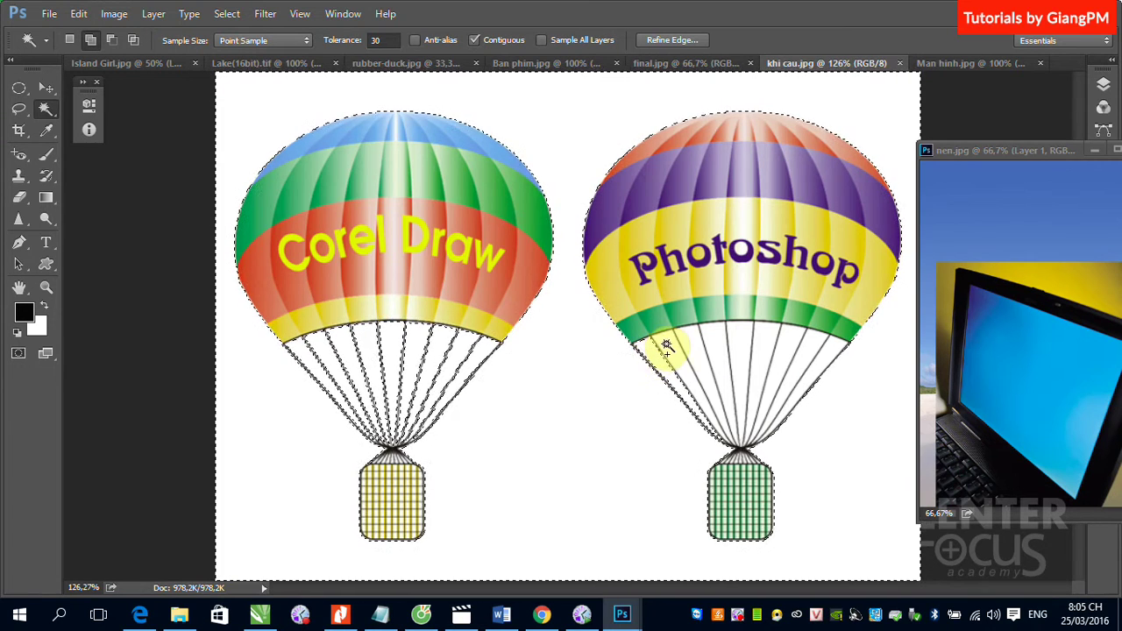
{"action": "left_click", "coordinate": [669, 342], "text": "shift"}
{"action": "left_click", "coordinate": [724, 342], "text": "shift"}
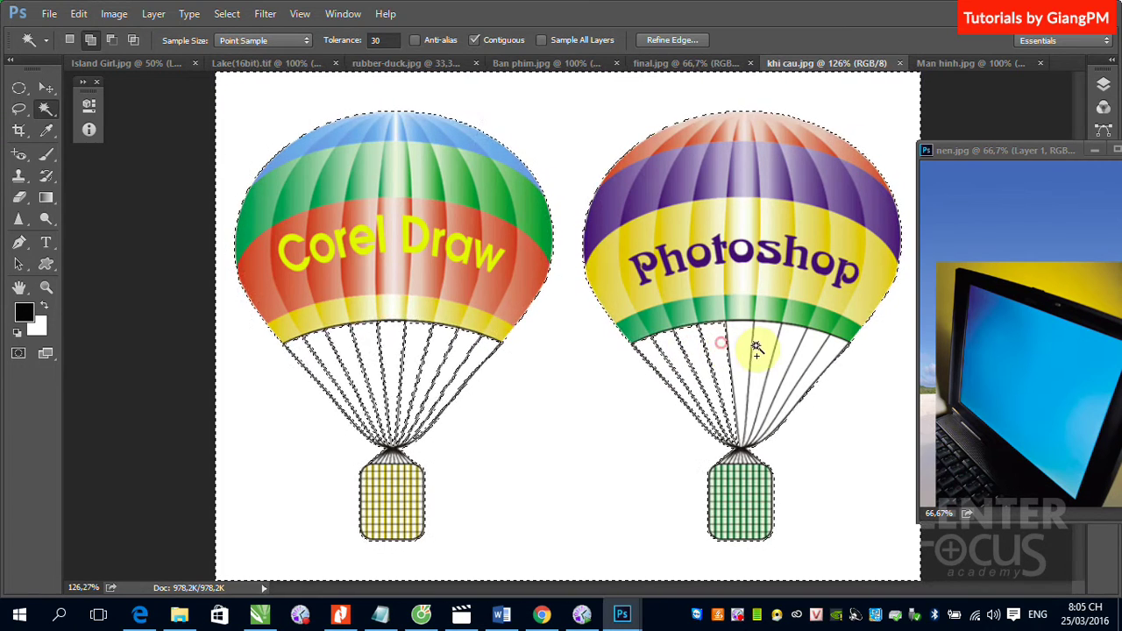
{"action": "left_click", "coordinate": [759, 346], "text": "shift"}
{"action": "left_click", "coordinate": [789, 340], "text": "shift"}
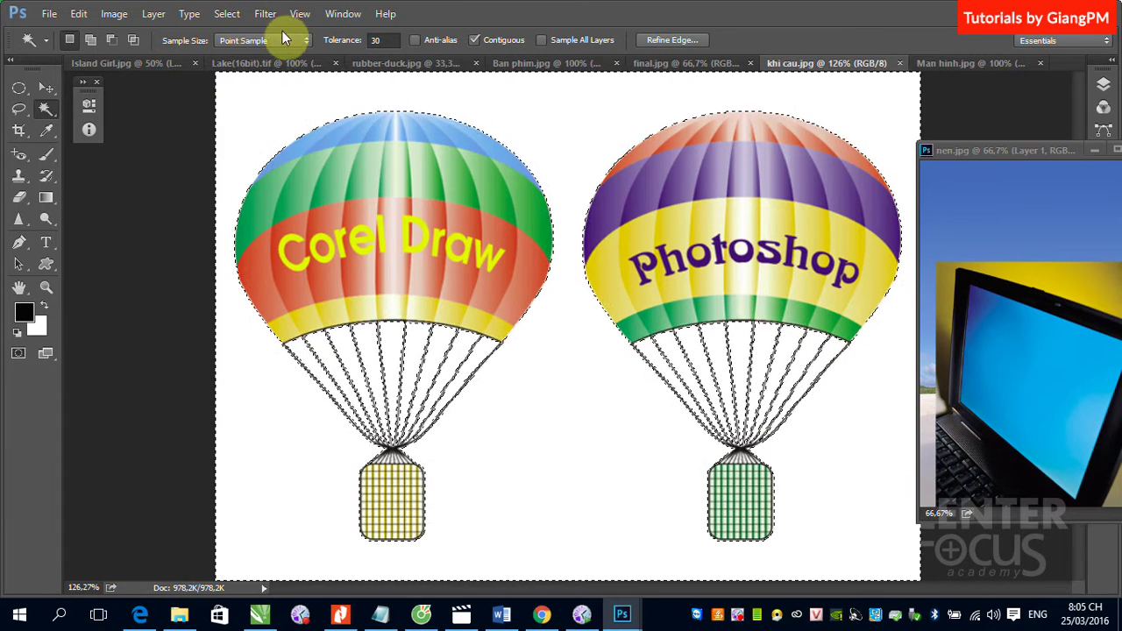
- Invert the selection and drag both balloons into nen.jpg as Layer 2
{"action": "left_click", "coordinate": [226, 13]}
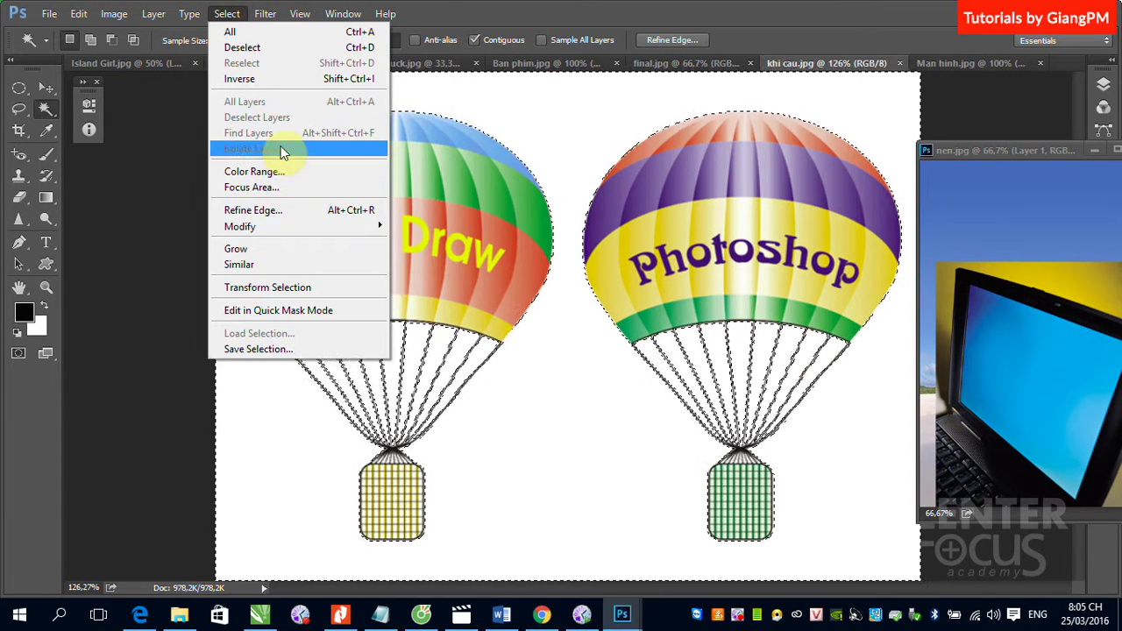
{"action": "left_click", "coordinate": [262, 83]}
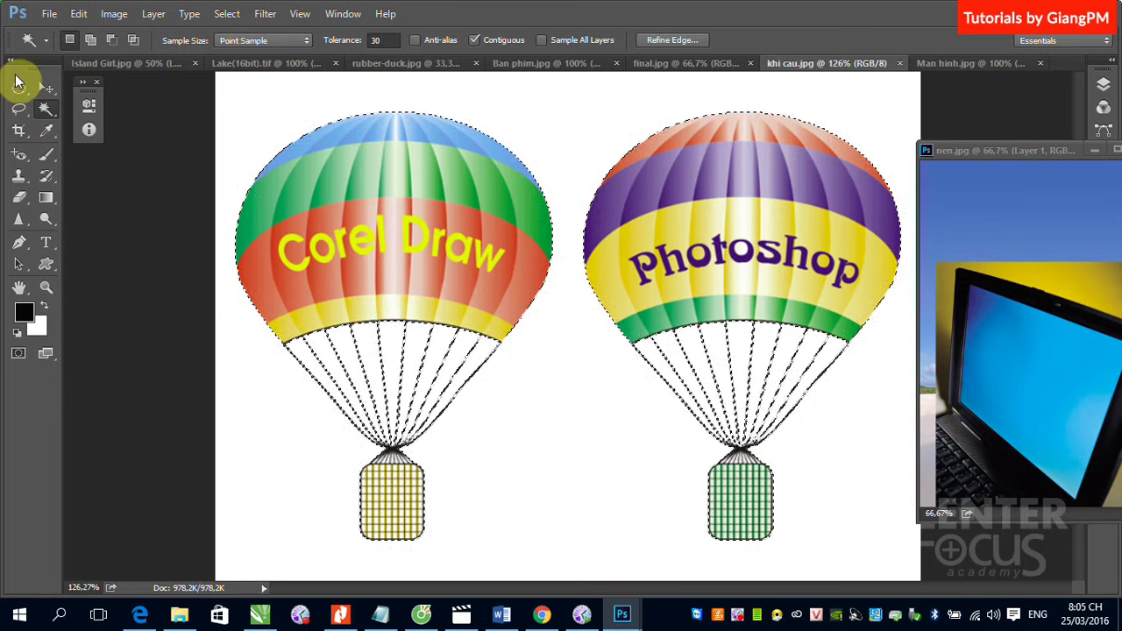
{"action": "left_click", "coordinate": [48, 81]}
{"action": "left_click_drag", "start_coordinate": [476, 275], "coordinate": [967, 271]}
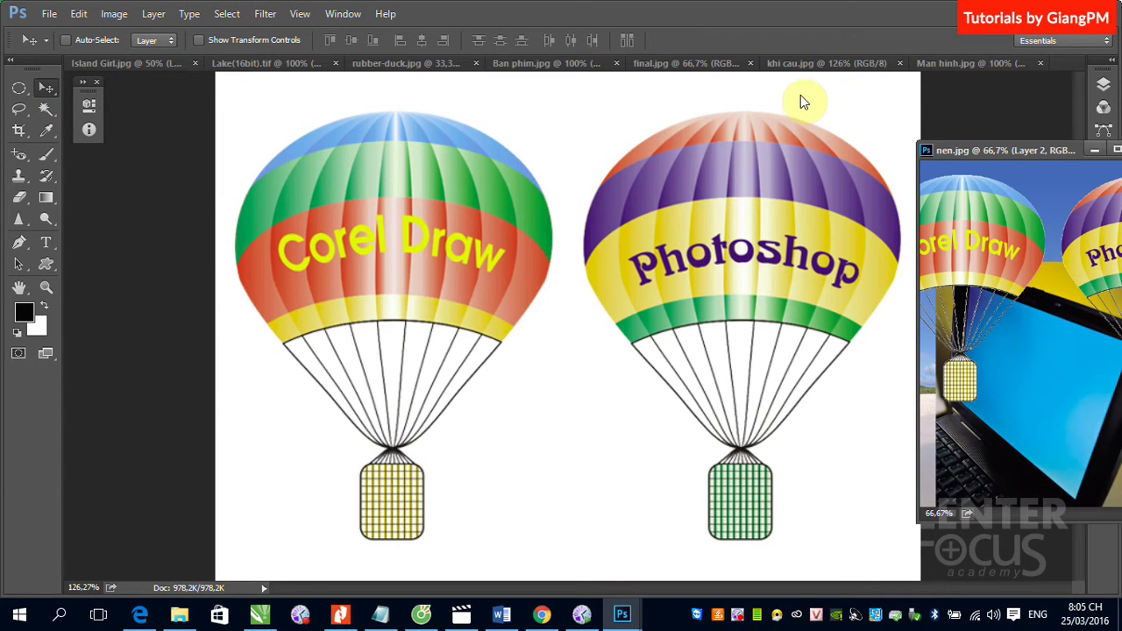
- Close khi cau.jpg and bring the Ban phim.jpg keyboard photo to the front
{"action": "left_click", "coordinate": [992, 95]}
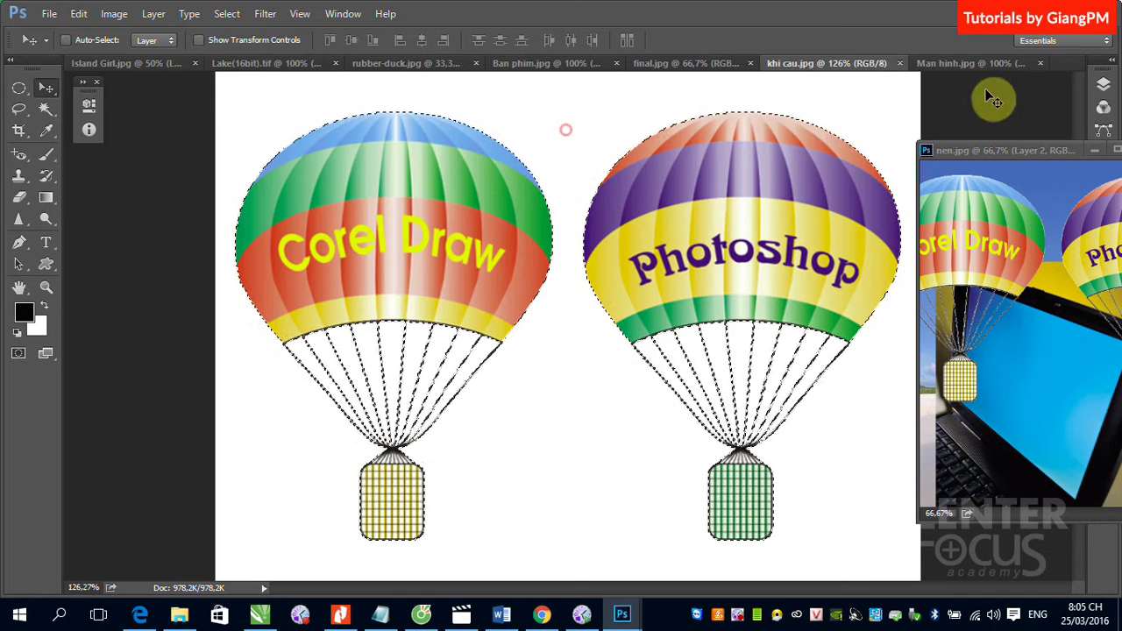
{"action": "left_click", "coordinate": [900, 64]}
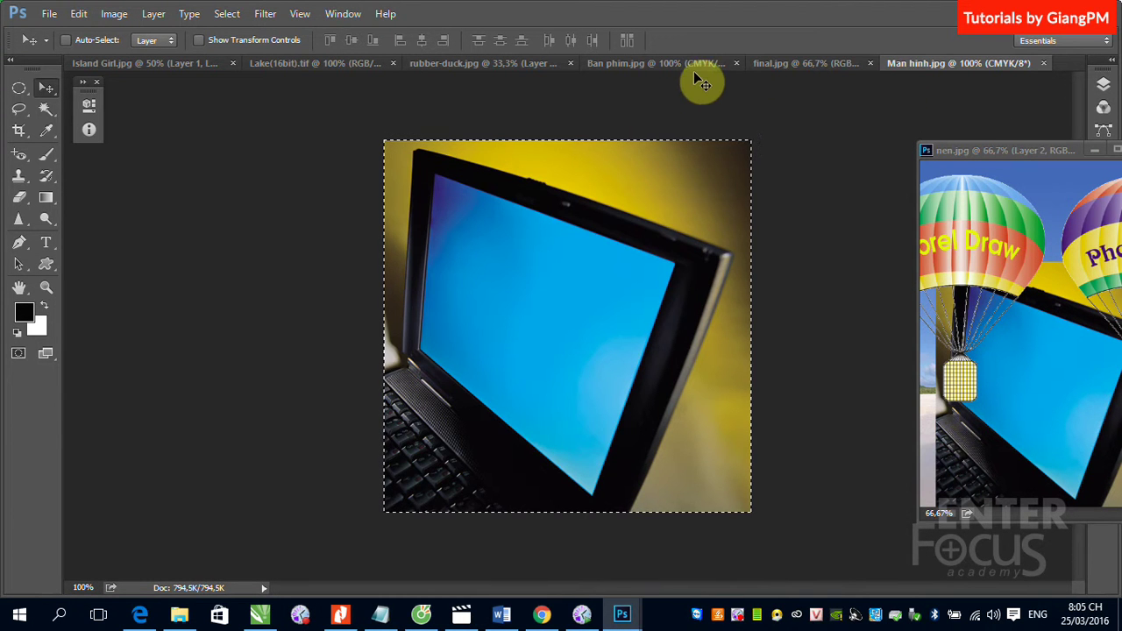
{"action": "left_click", "coordinate": [778, 65]}
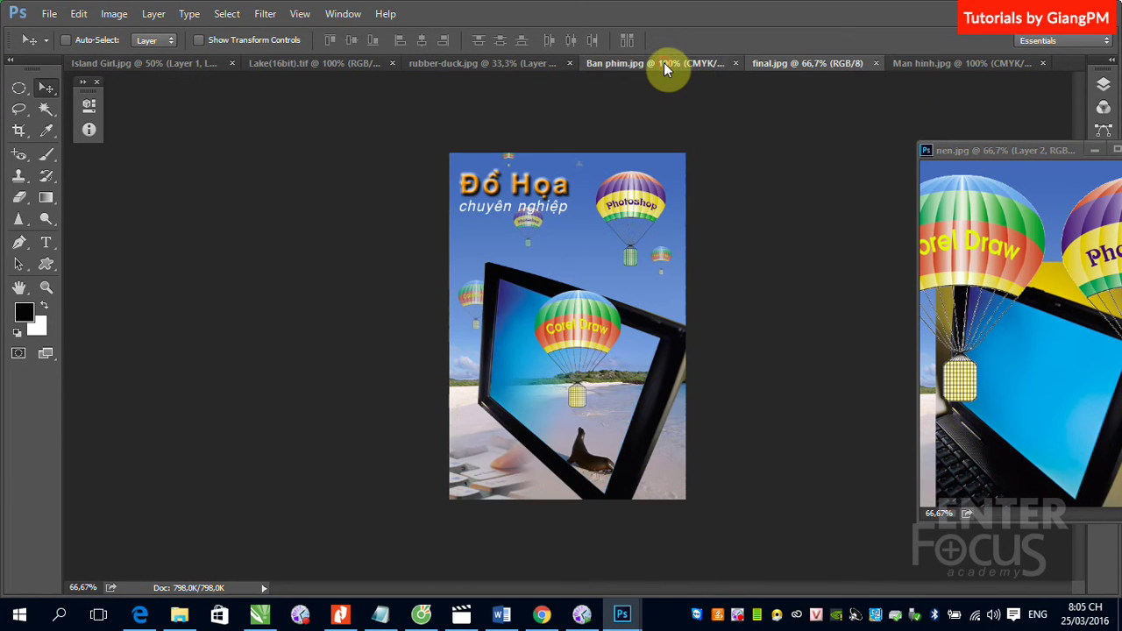
{"action": "left_click", "coordinate": [664, 63]}
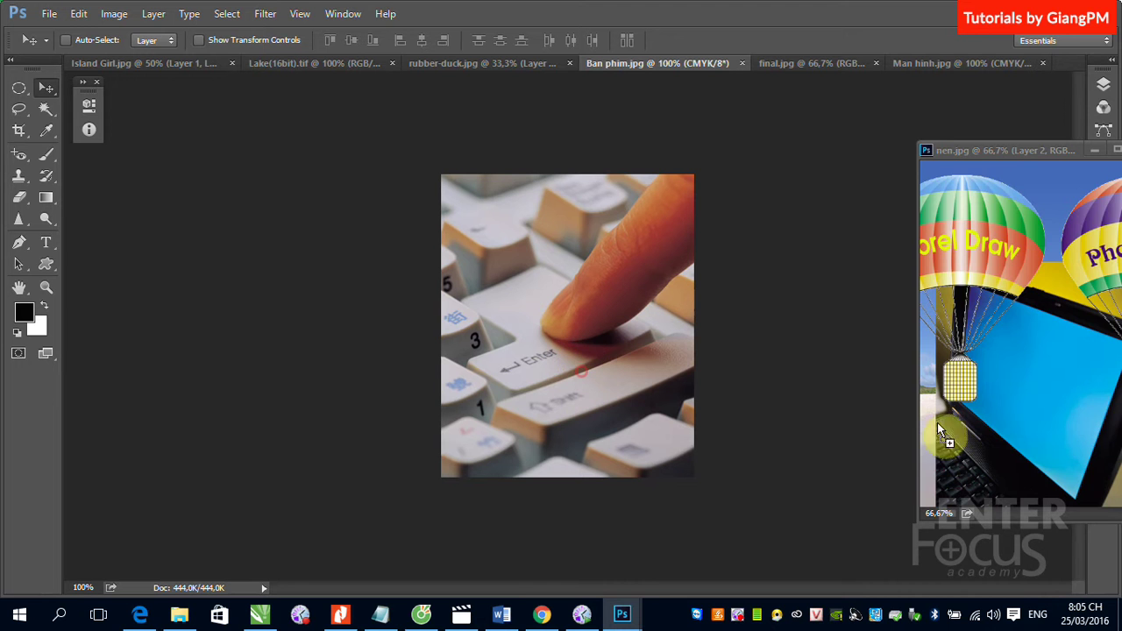
- Copy the keyboard photo into nen.jpg, close Ban phim.jpg, and arrange windows 2-up Vertical
{"action": "left_click_drag", "start_coordinate": [628, 413], "coordinate": [940, 423]}
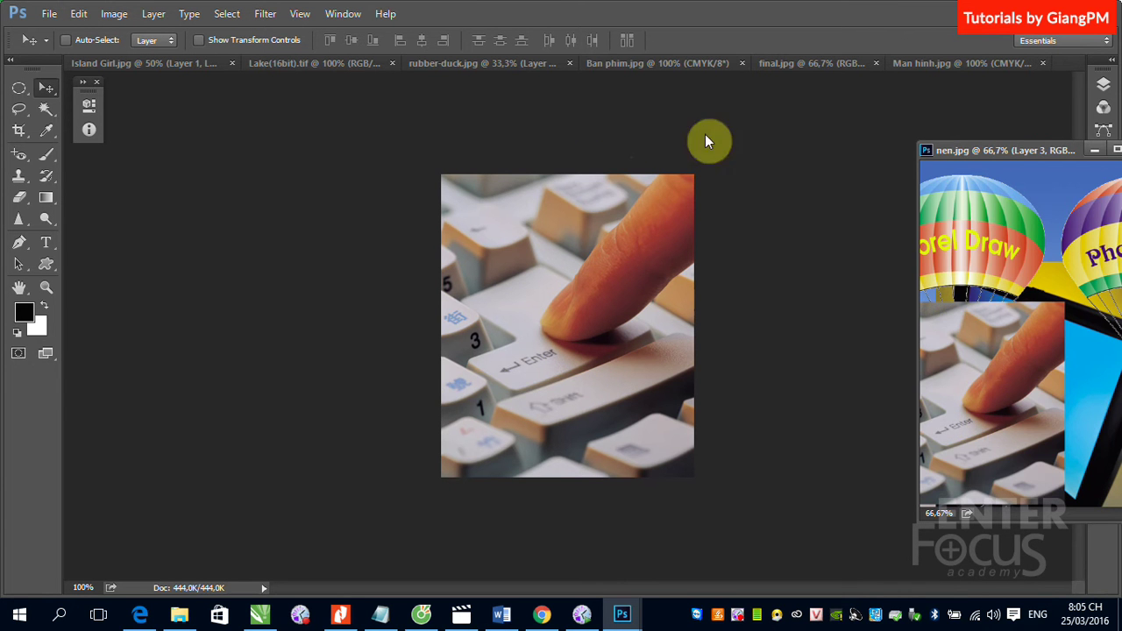
{"action": "left_click", "coordinate": [652, 67]}
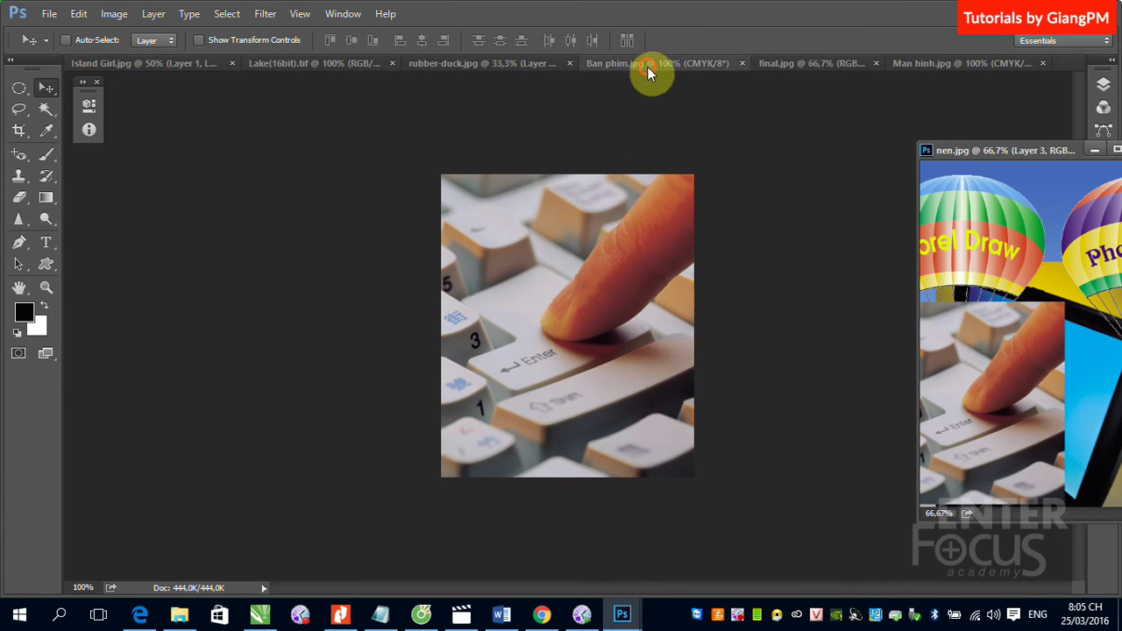
{"action": "left_click", "coordinate": [741, 63]}
{"action": "left_click", "coordinate": [342, 14]}
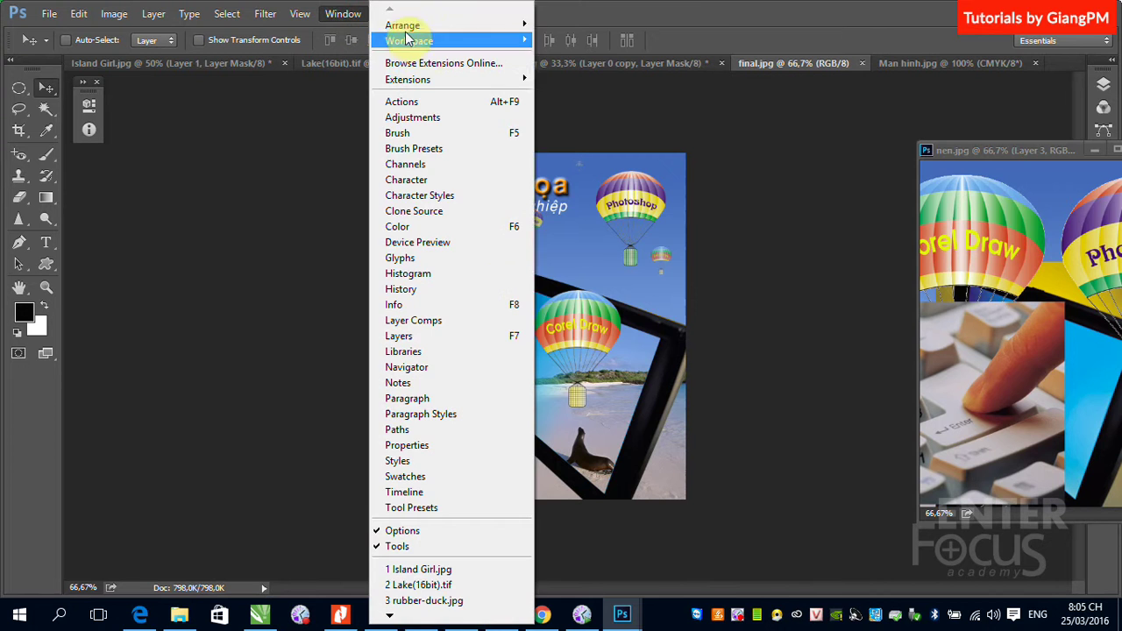
{"action": "left_click", "coordinate": [584, 71]}
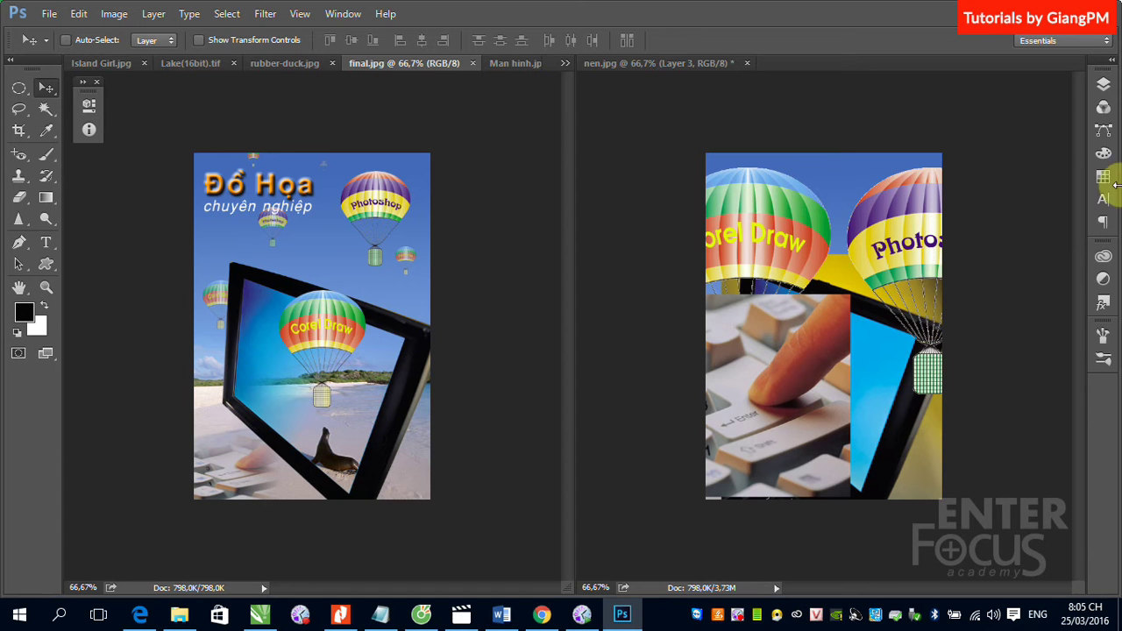
- Select the keyboard layer and scale it down into nen.jpg's lower-left corner
{"action": "right_click", "coordinate": [755, 443]}
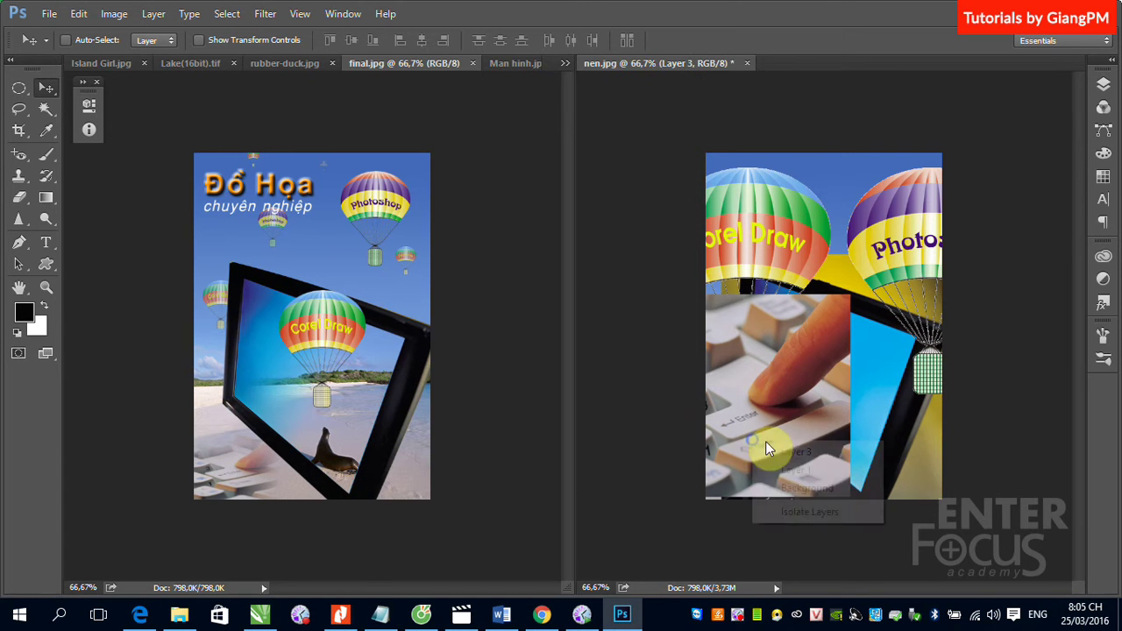
{"action": "left_click", "coordinate": [767, 451]}
{"action": "left_click_drag", "start_coordinate": [802, 417], "coordinate": [805, 414]}
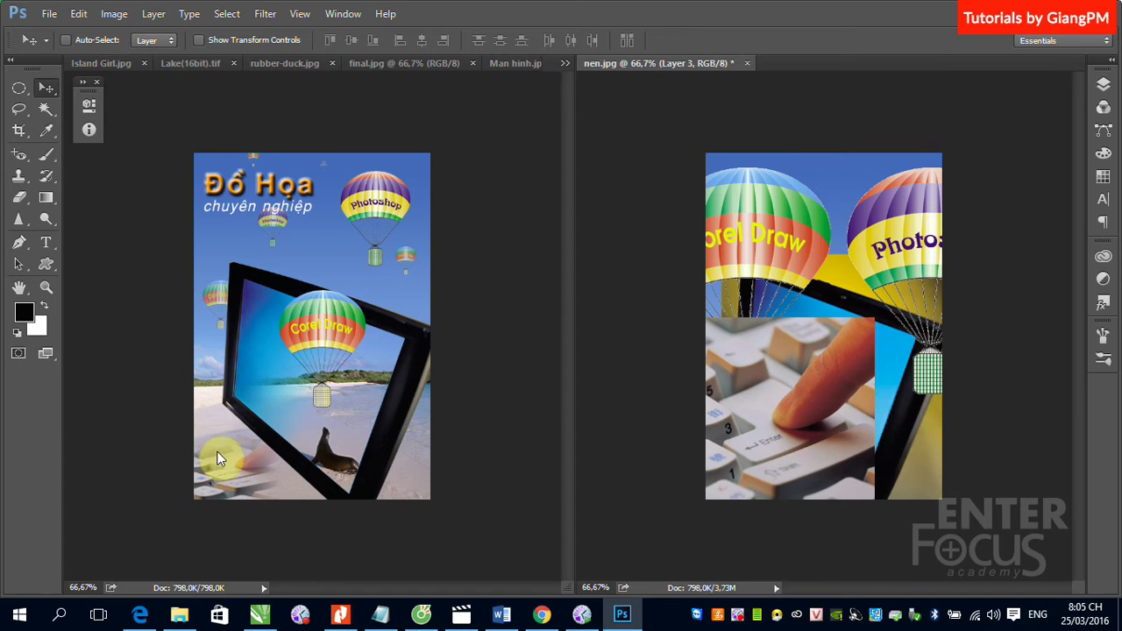
{"action": "key", "text": "ctrl+t"}
{"action": "left_click_drag", "start_coordinate": [790, 317], "coordinate": [789, 407]}
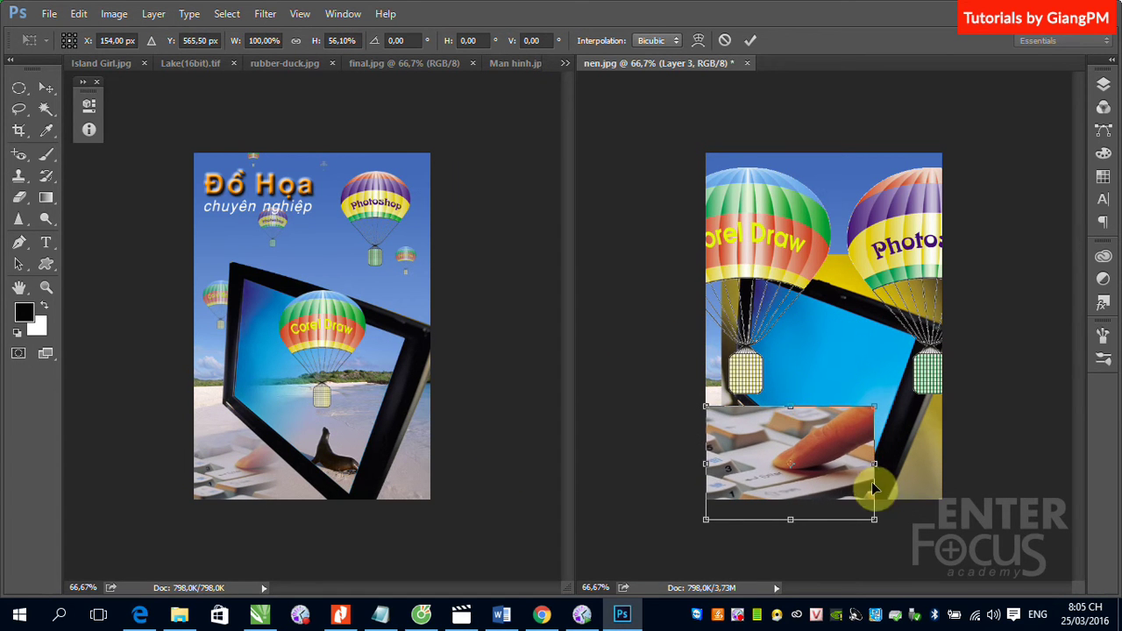
{"action": "left_click_drag", "start_coordinate": [876, 466], "coordinate": [844, 465]}
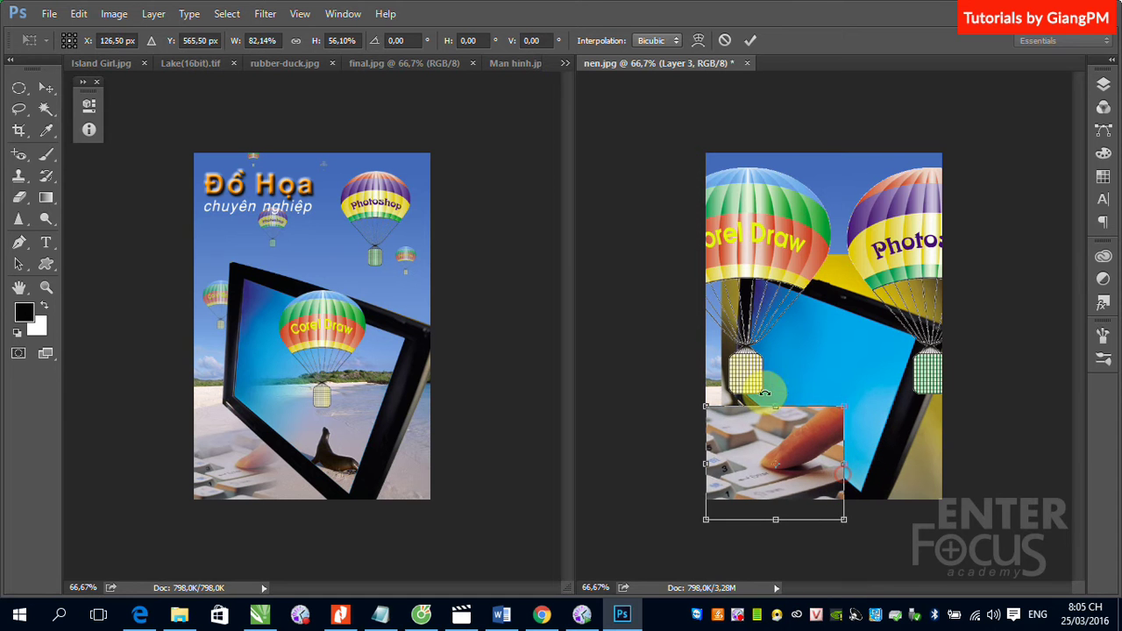
{"action": "left_click_drag", "start_coordinate": [776, 406], "coordinate": [808, 395]}
{"action": "key", "text": "Return"}
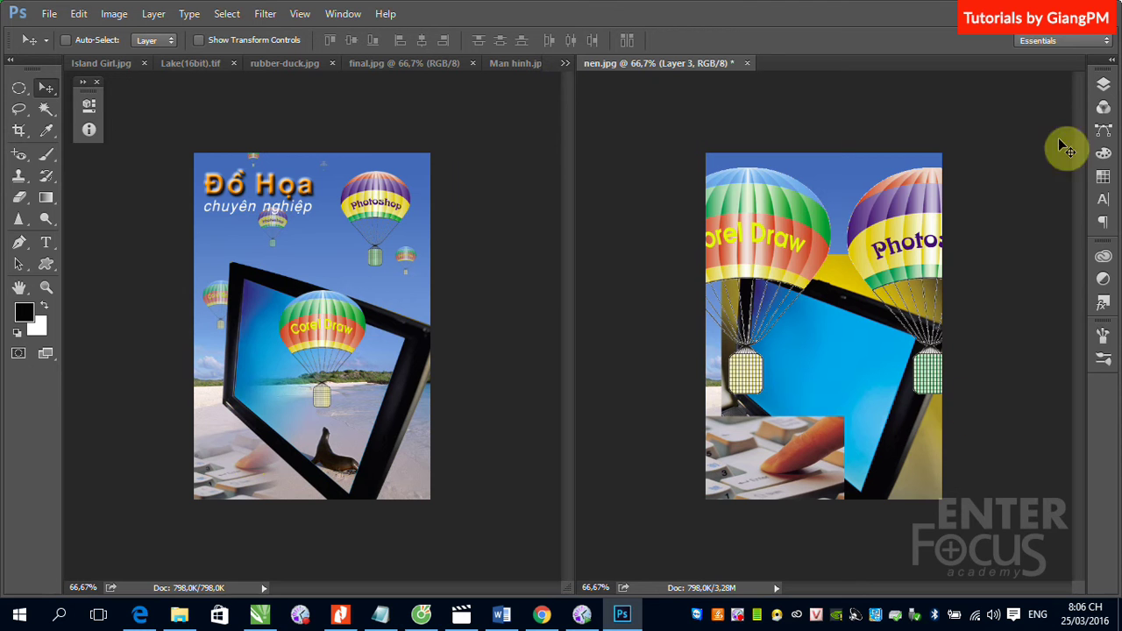
- Add a layer mask to the keyboard layer, Layer 3, and pick a soft Brush
{"action": "left_click", "coordinate": [1104, 84]}
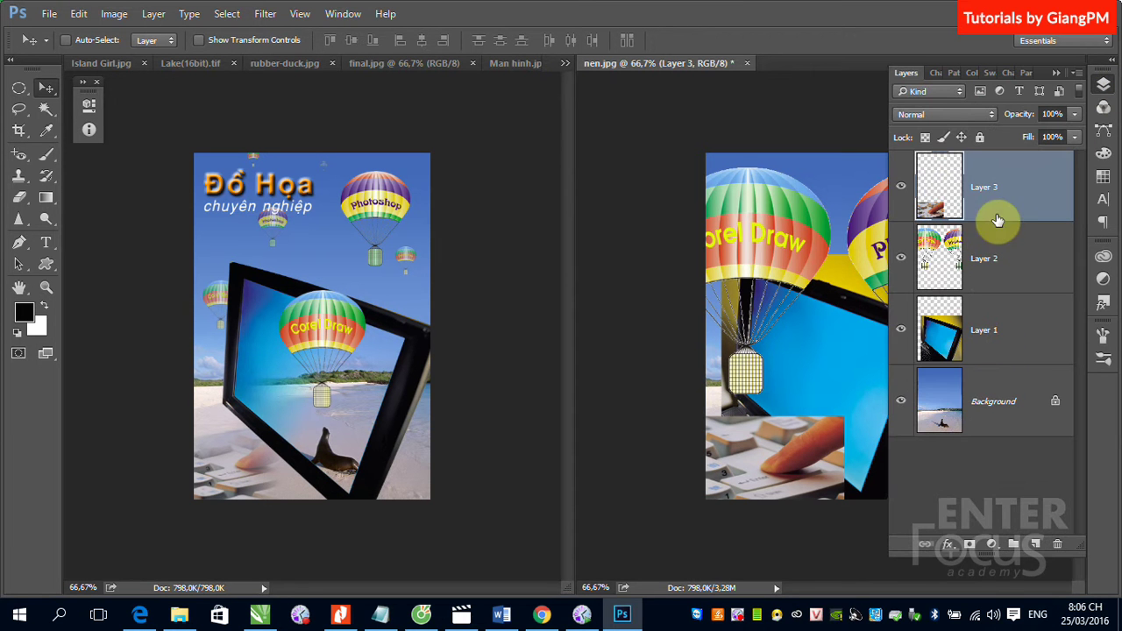
{"action": "left_click", "coordinate": [970, 544]}
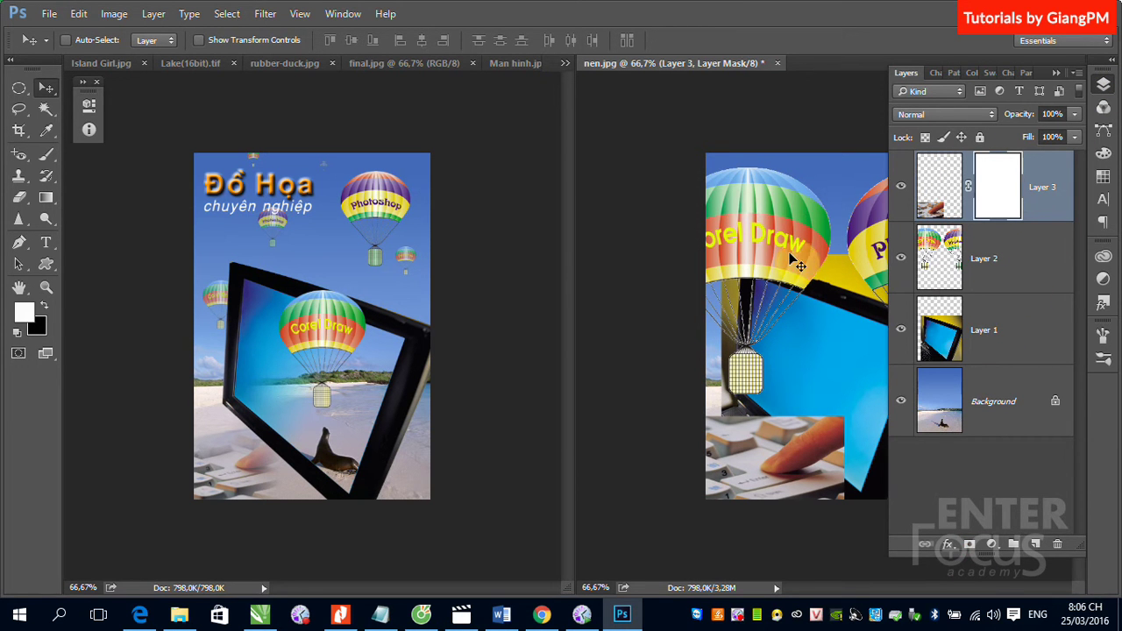
{"action": "left_click", "coordinate": [47, 154]}
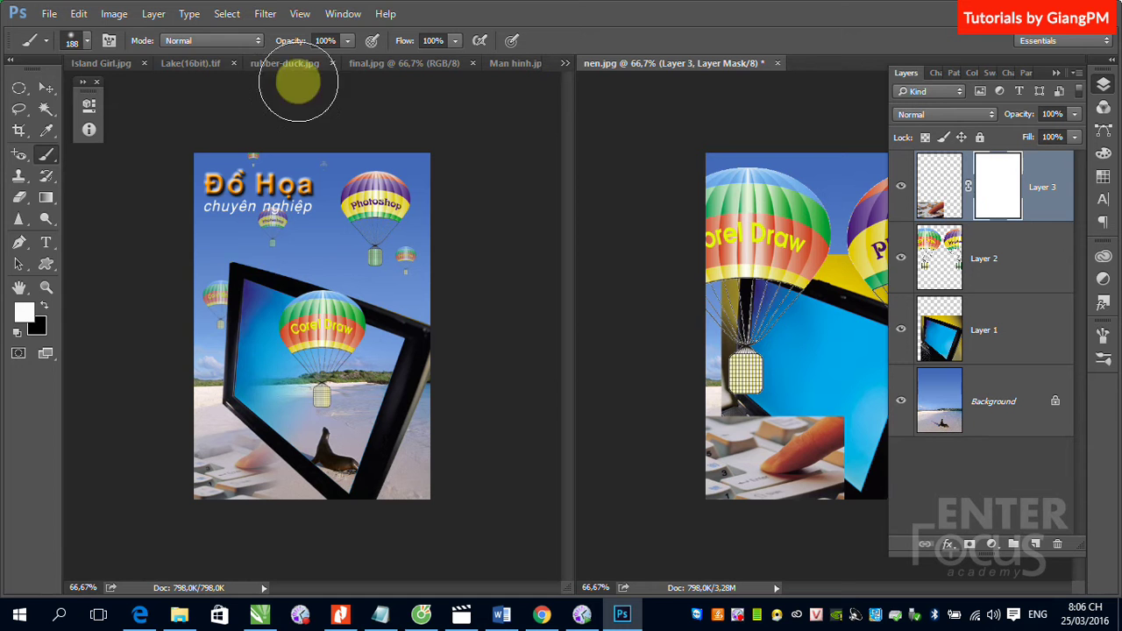
{"action": "left_click", "coordinate": [88, 41]}
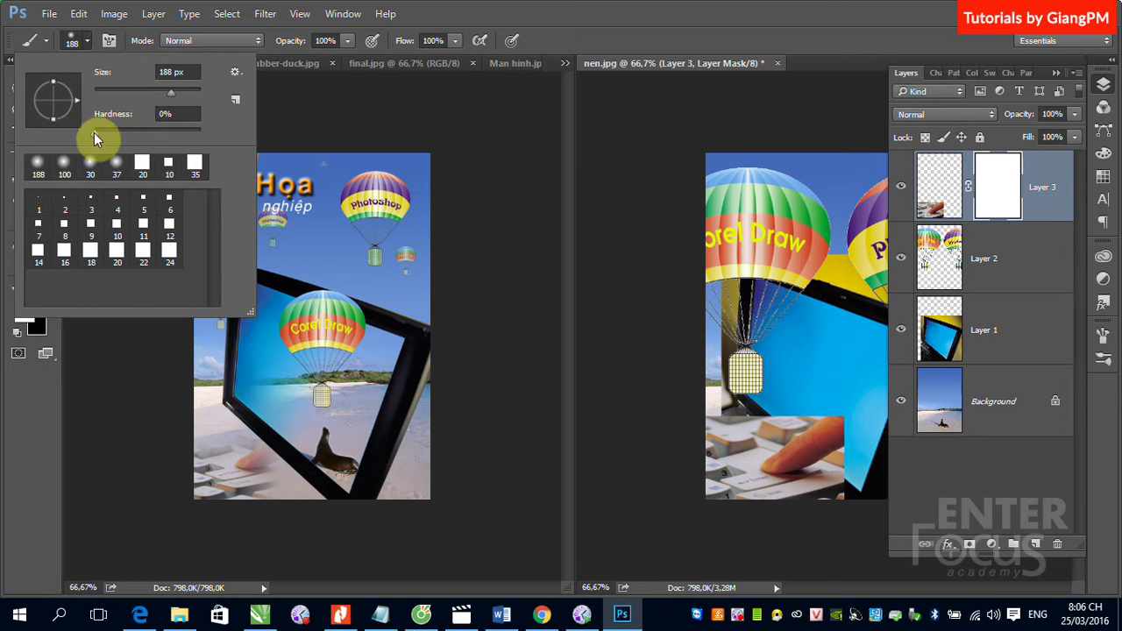
{"action": "left_click", "coordinate": [507, 14]}
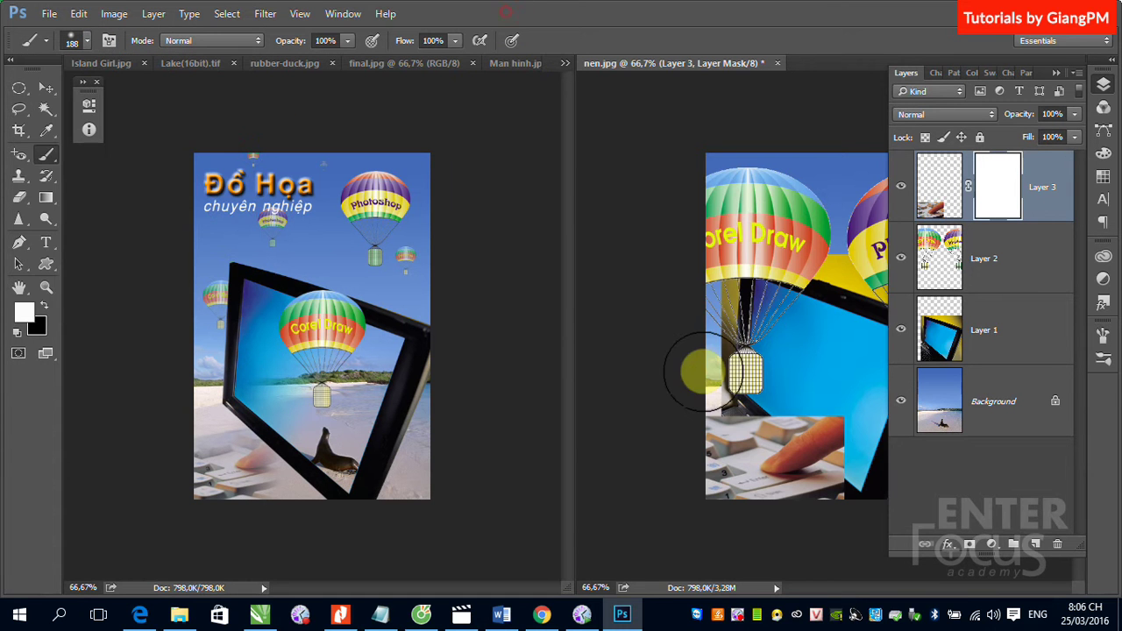
- Paint black on Layer 3's mask to fade the keyboard edges into the laptop screen
{"action": "left_click", "coordinate": [676, 389]}
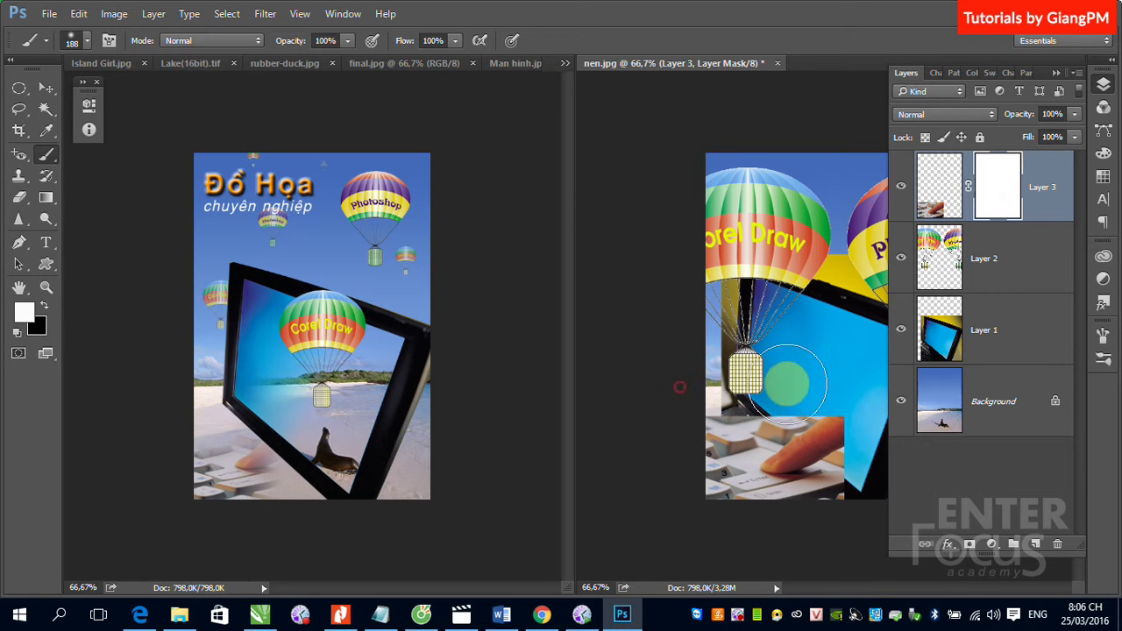
{"action": "left_click", "coordinate": [1003, 202]}
{"action": "left_click", "coordinate": [44, 305]}
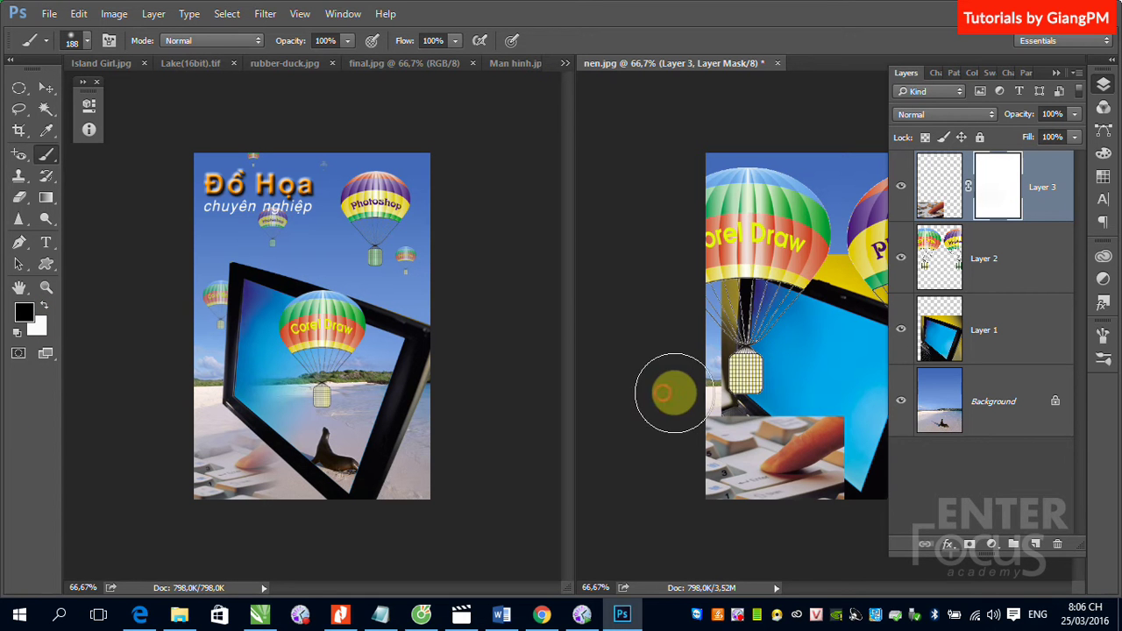
{"action": "left_click_drag", "start_coordinate": [672, 394], "coordinate": [815, 388]}
{"action": "left_click_drag", "start_coordinate": [663, 383], "coordinate": [827, 351]}
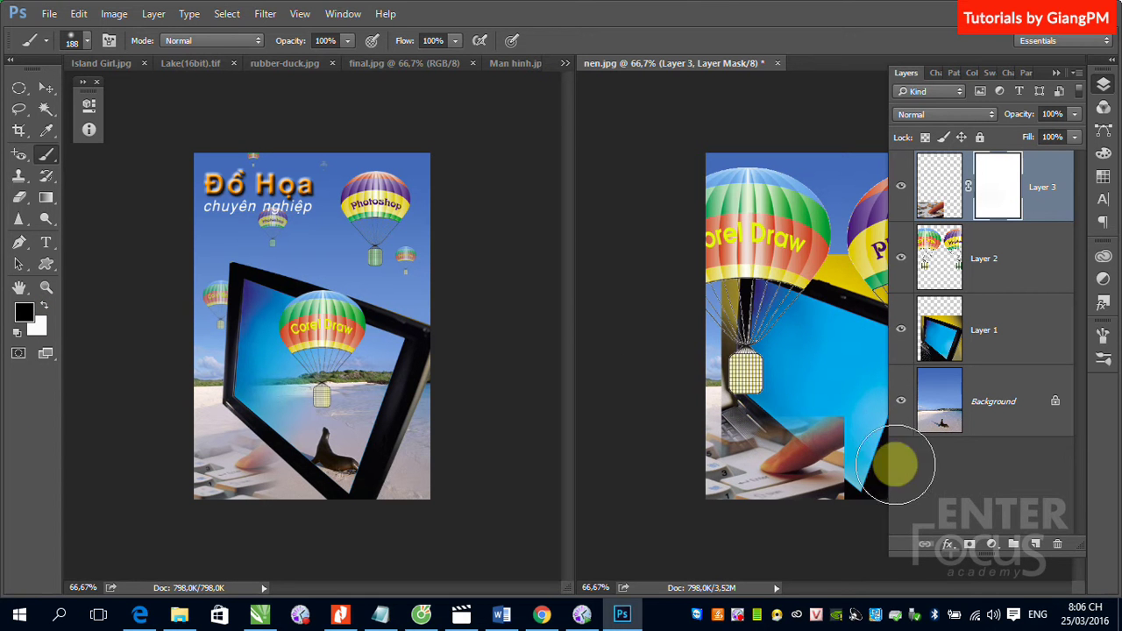
{"action": "left_click_drag", "start_coordinate": [876, 513], "coordinate": [865, 401]}
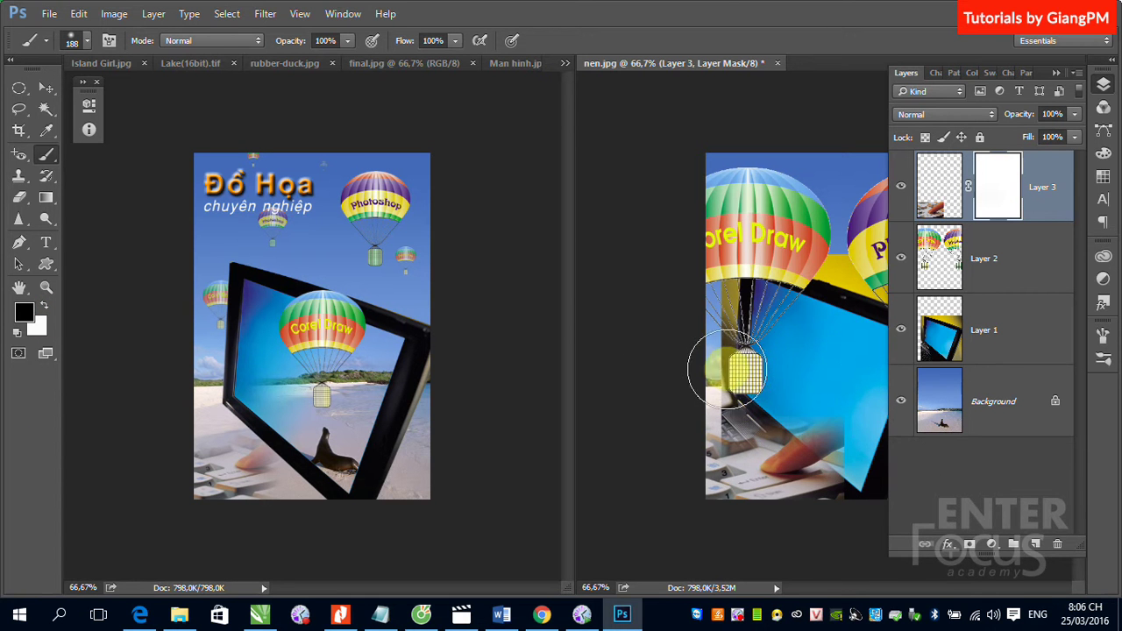
{"action": "left_click_drag", "start_coordinate": [744, 370], "coordinate": [880, 444]}
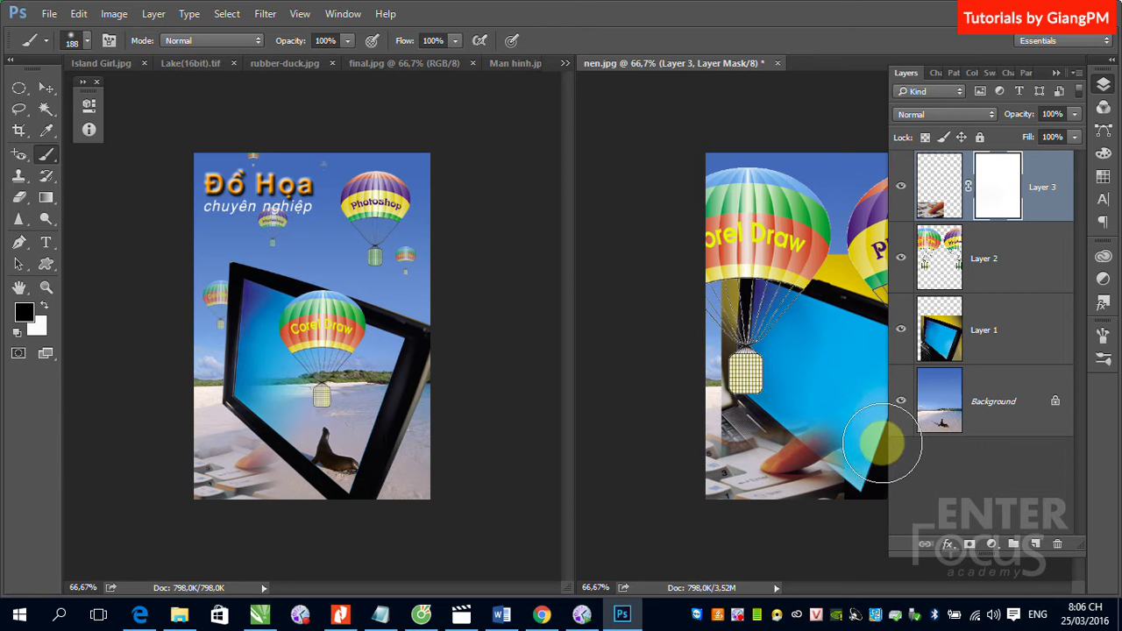
{"action": "left_click_drag", "start_coordinate": [880, 445], "coordinate": [777, 371]}
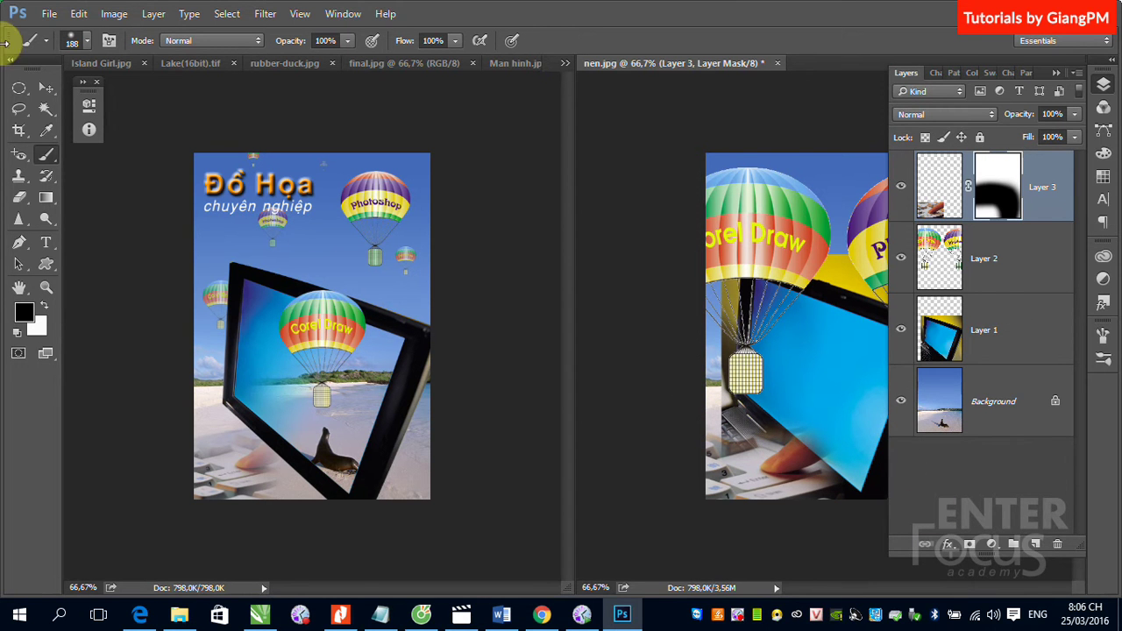
{"action": "left_click", "coordinate": [46, 87]}
- Select the balloon layer, Layer 2, and hide it
{"action": "right_click", "coordinate": [756, 204]}
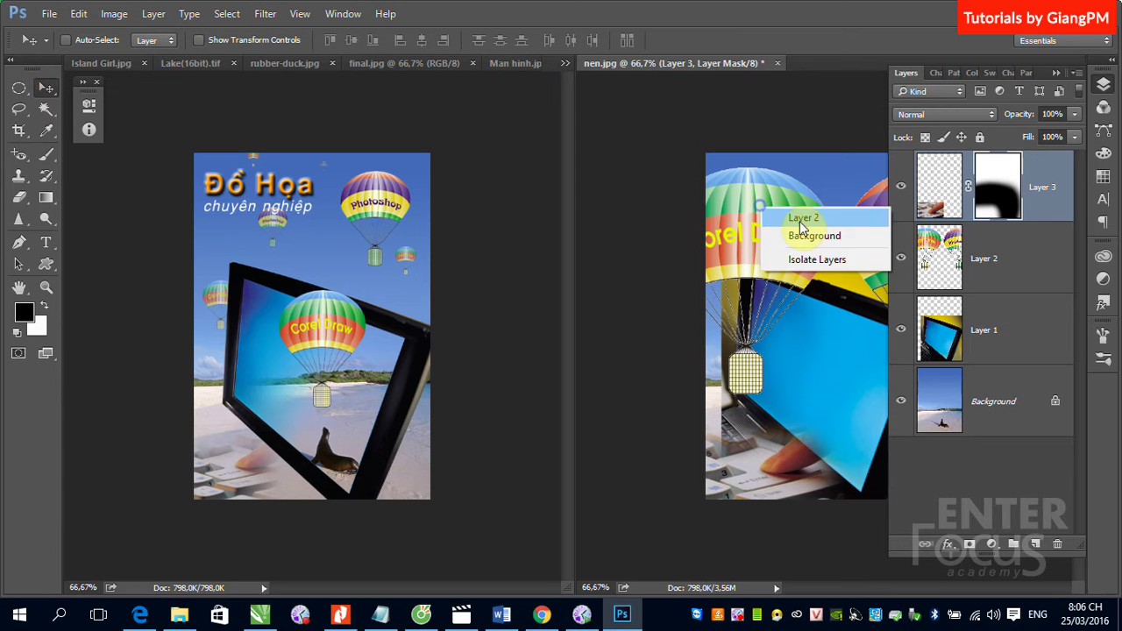
{"action": "left_click", "coordinate": [794, 219]}
{"action": "left_click", "coordinate": [902, 258]}
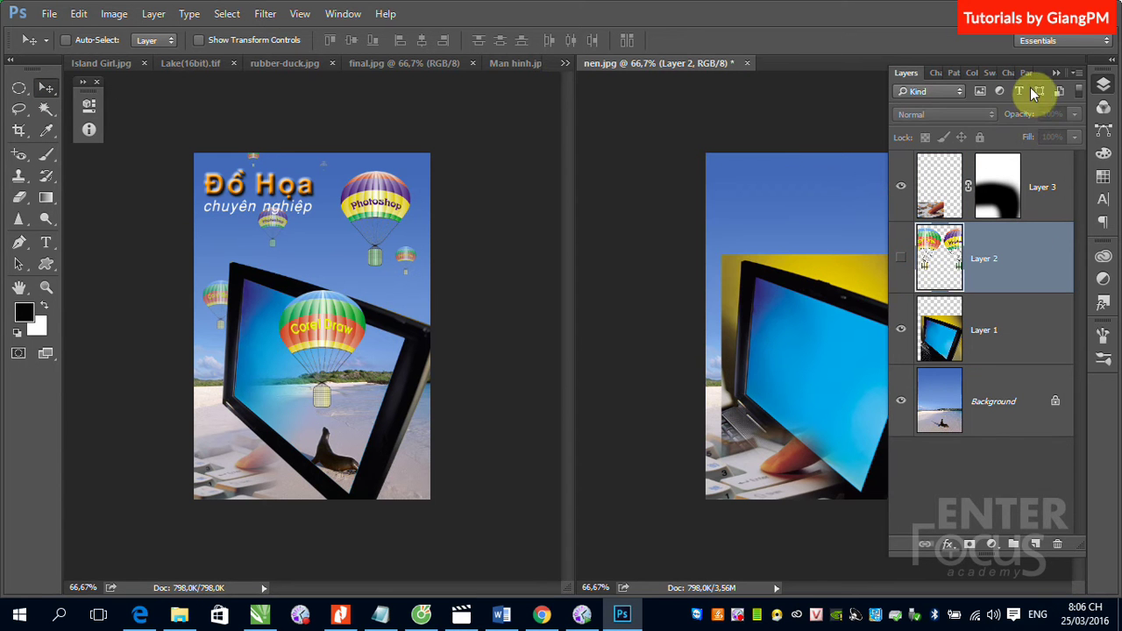
{"action": "left_click", "coordinate": [1059, 74]}
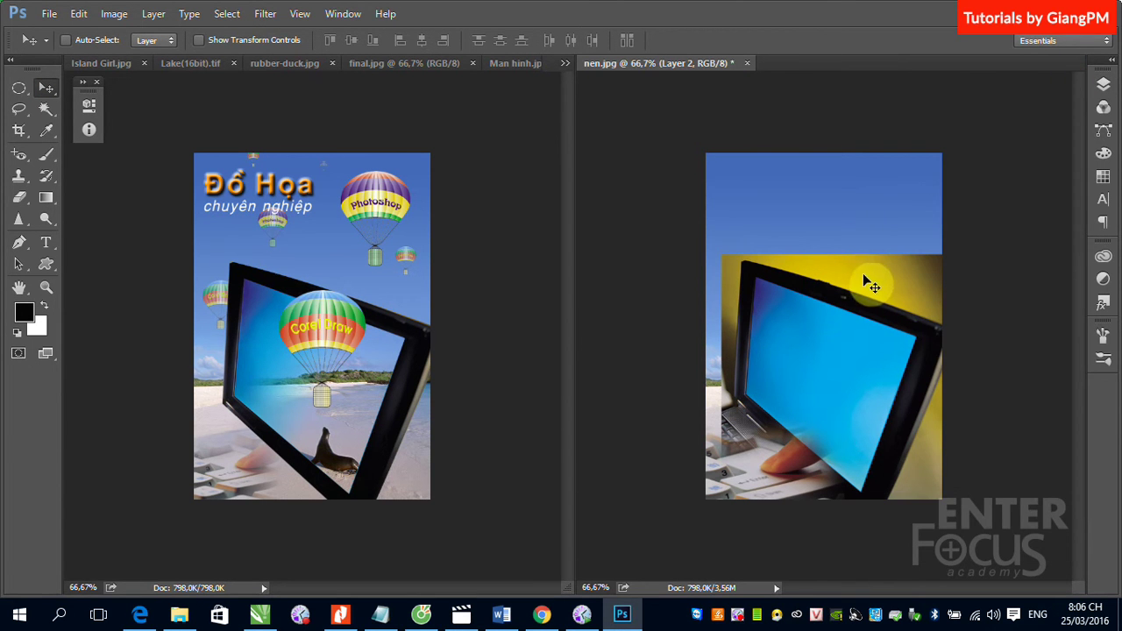
- Select the laptop layer, Layer 1, and move it up near the top of the canvas
{"action": "right_click", "coordinate": [879, 356]}
{"action": "left_click", "coordinate": [895, 363]}
{"action": "mouse_move", "coordinate": [866, 378]}
{"action": "left_mouse_down"}
{"action": "mouse_move", "coordinate": [873, 289]}
{"action": "mouse_move", "coordinate": [866, 301]}
{"action": "left_mouse_up"}
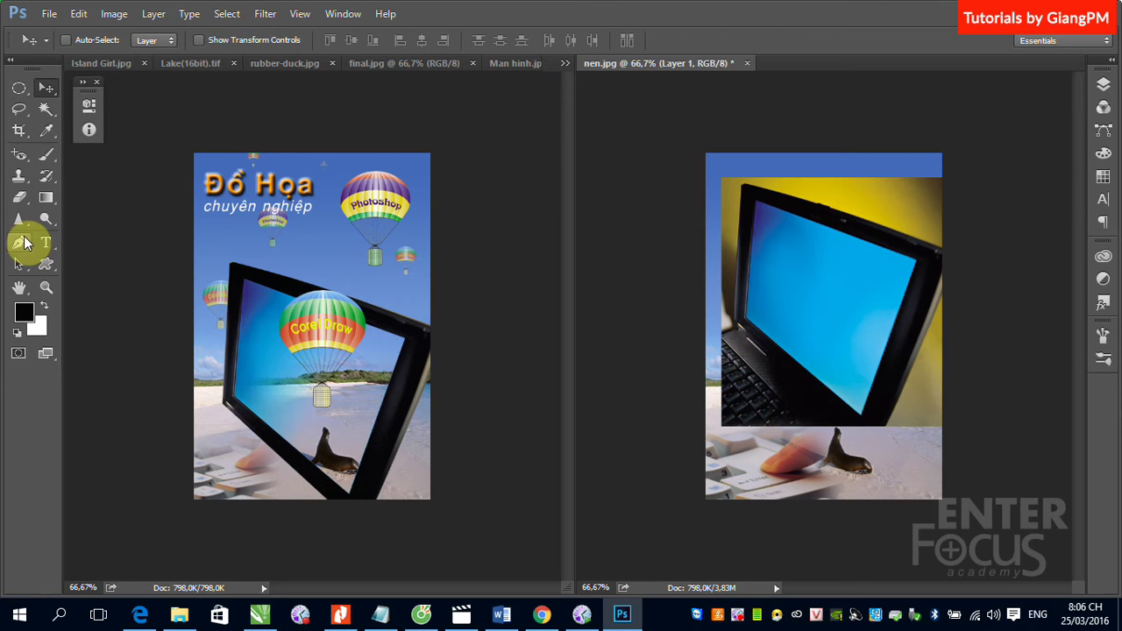
{"action": "left_click", "coordinate": [20, 242]}
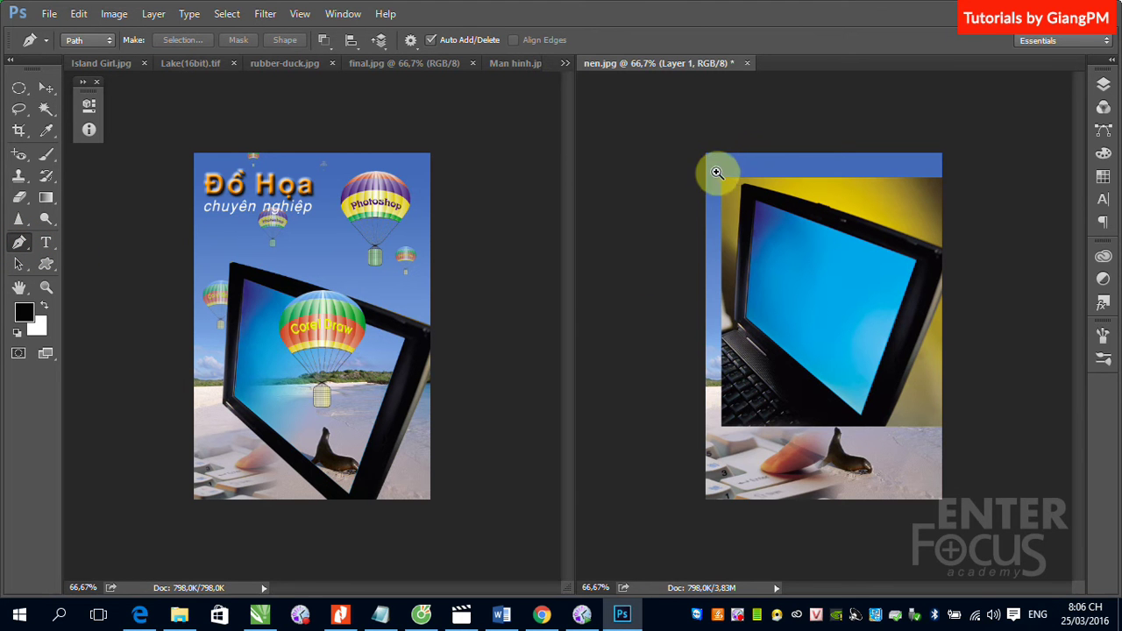
- Zoom in on the laptop, set the Pen to combine shapes, and place the first anchor
{"action": "left_click_drag", "start_coordinate": [717, 168], "coordinate": [1003, 475]}
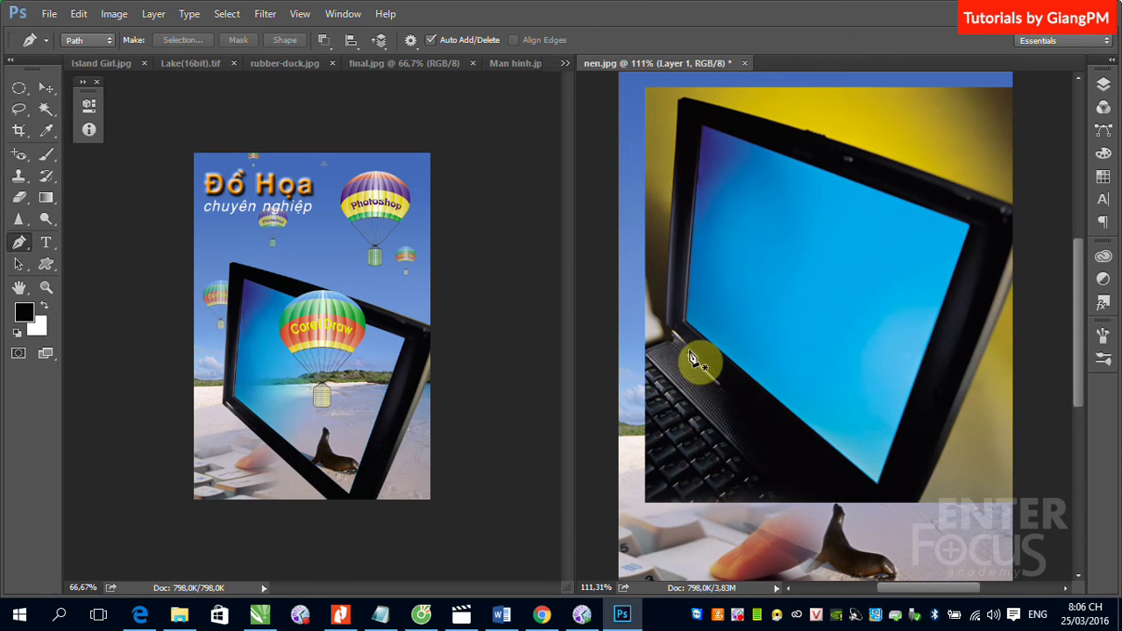
{"action": "left_click", "coordinate": [324, 41]}
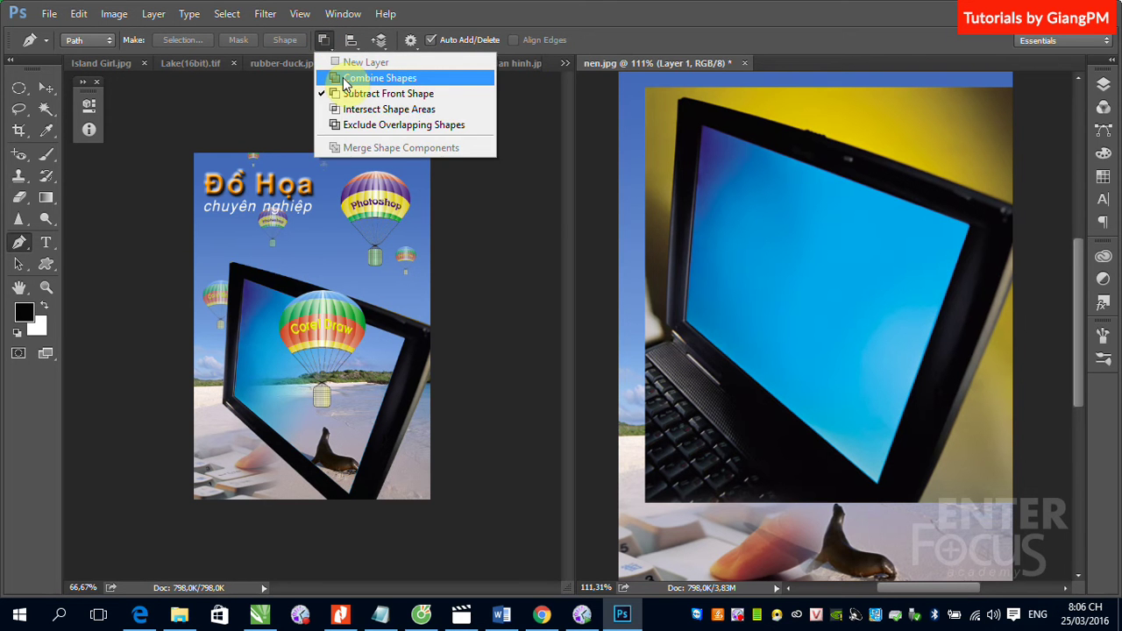
{"action": "left_click", "coordinate": [344, 79]}
{"action": "left_click", "coordinate": [667, 324]}
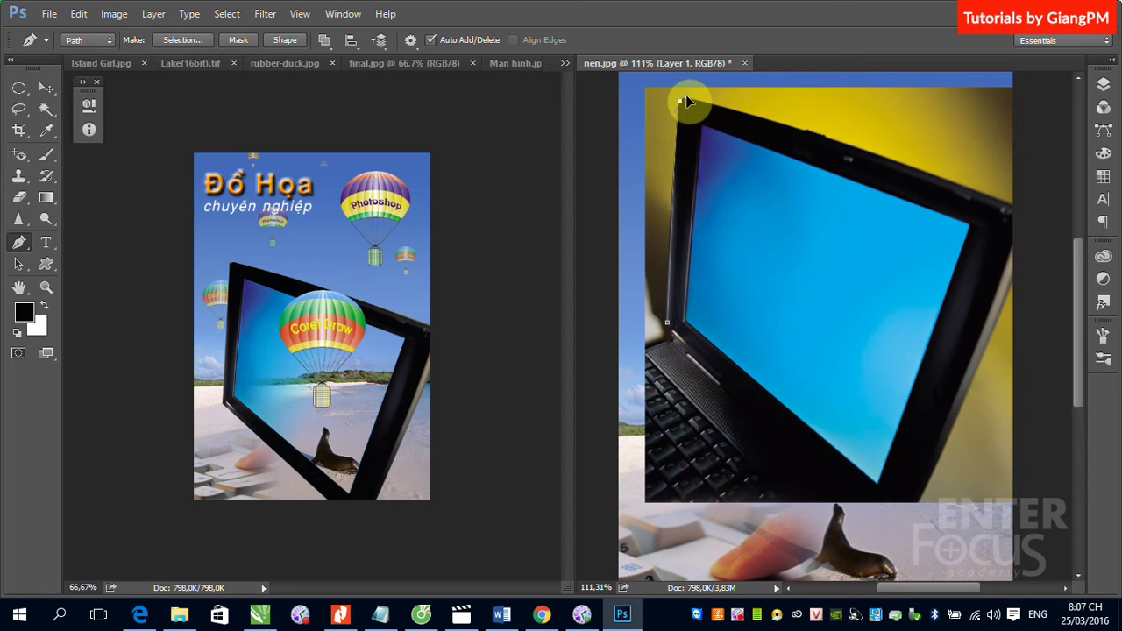
{"action": "left_click_drag", "start_coordinate": [671, 93], "coordinate": [804, 159]}
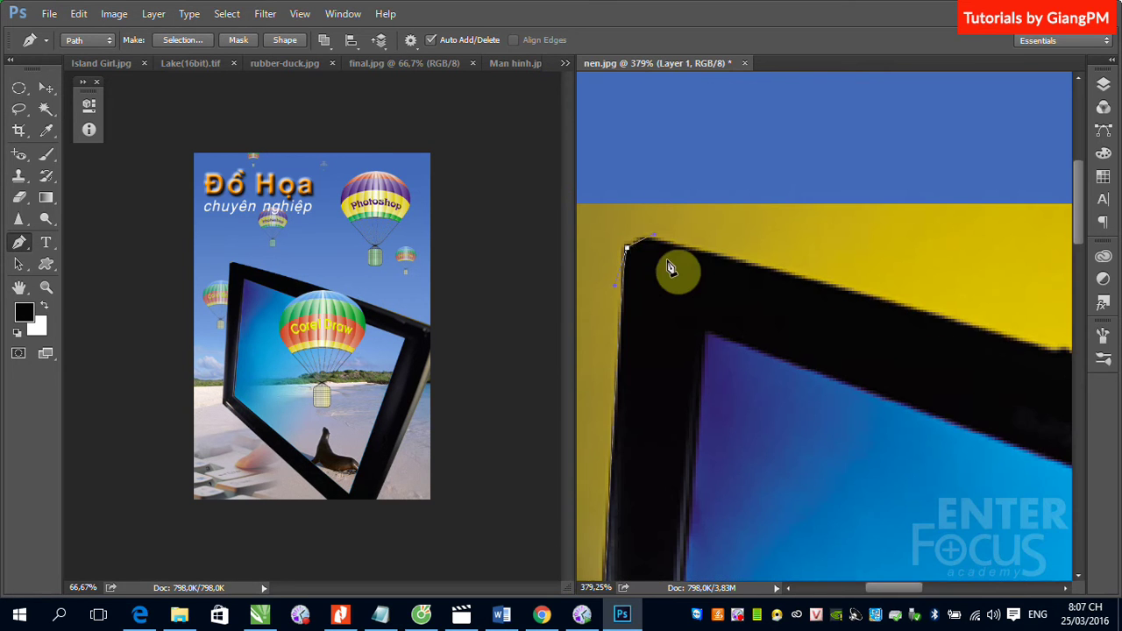
{"action": "left_click_drag", "start_coordinate": [945, 344], "coordinate": [567, 228]}
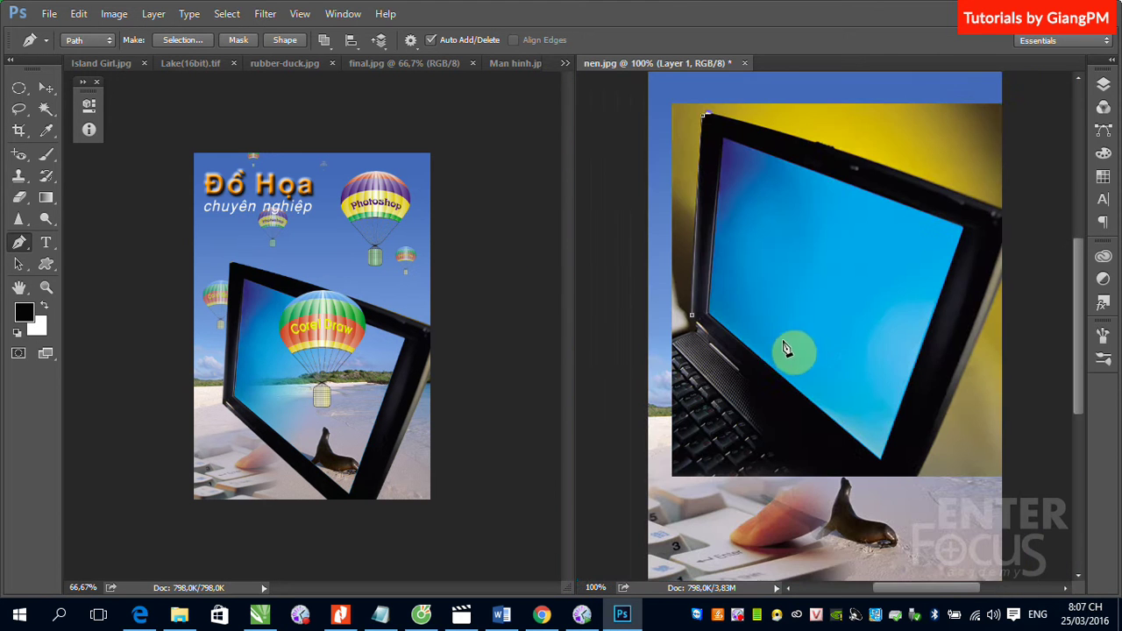
{"action": "key", "text": "ctrl+1"}
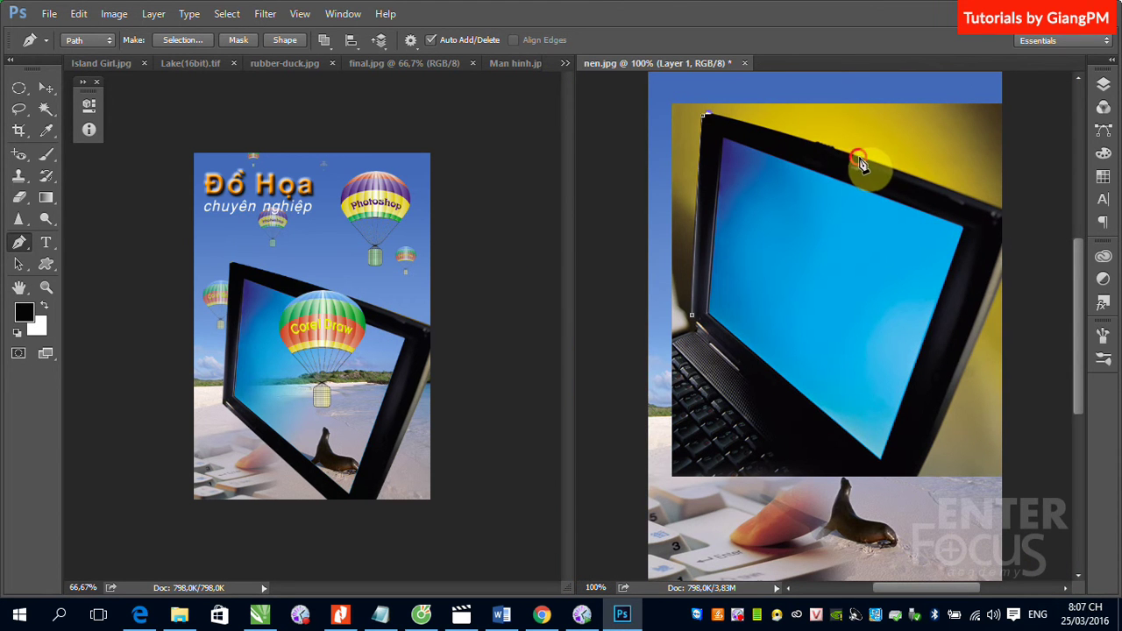
- Trace the laptop's outline with the Pen and convert it to a selection
{"action": "left_click_drag", "start_coordinate": [926, 188], "coordinate": [940, 189]}
{"action": "left_click", "coordinate": [1003, 210]}
{"action": "left_click", "coordinate": [1019, 259]}
{"action": "left_click", "coordinate": [1005, 277]}
{"action": "left_click", "coordinate": [916, 478]}
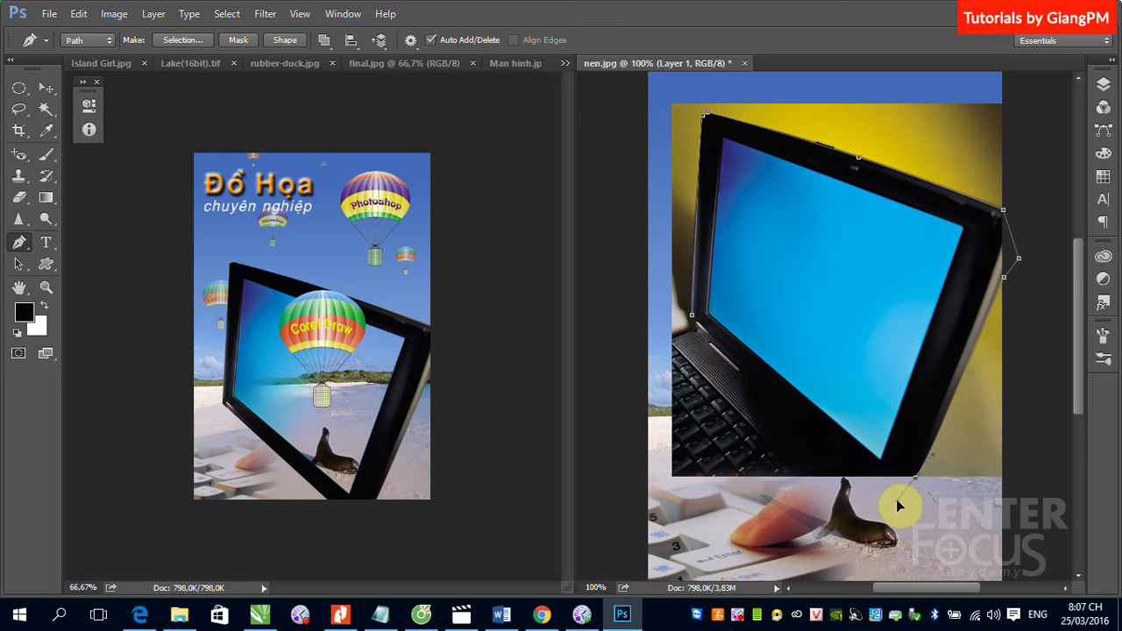
{"action": "left_click", "coordinate": [881, 478]}
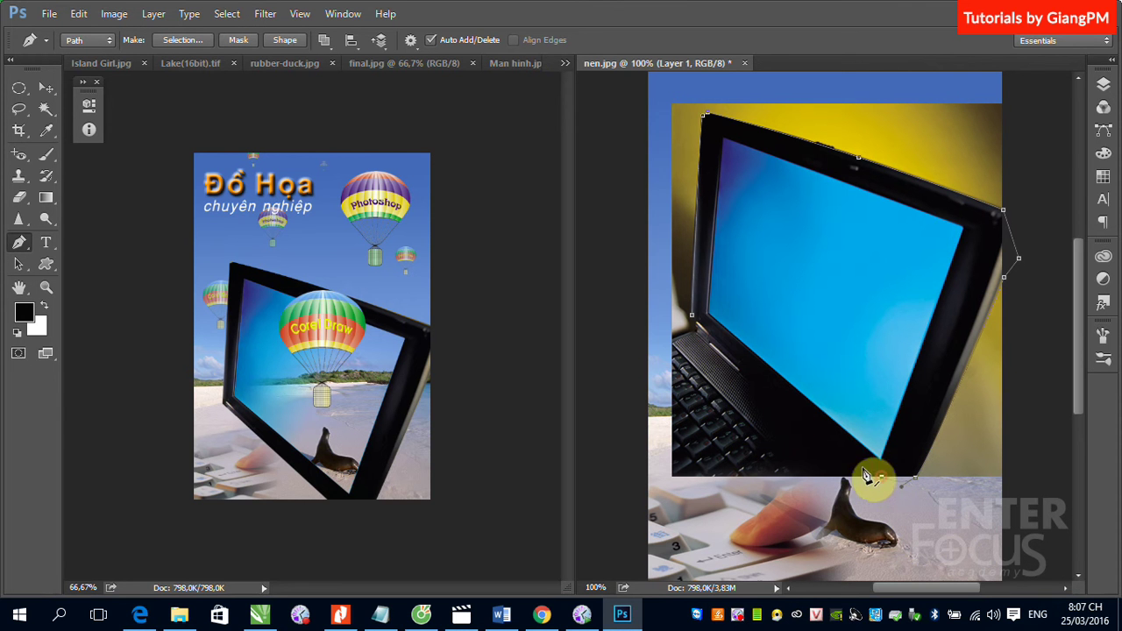
{"action": "left_click", "coordinate": [693, 316]}
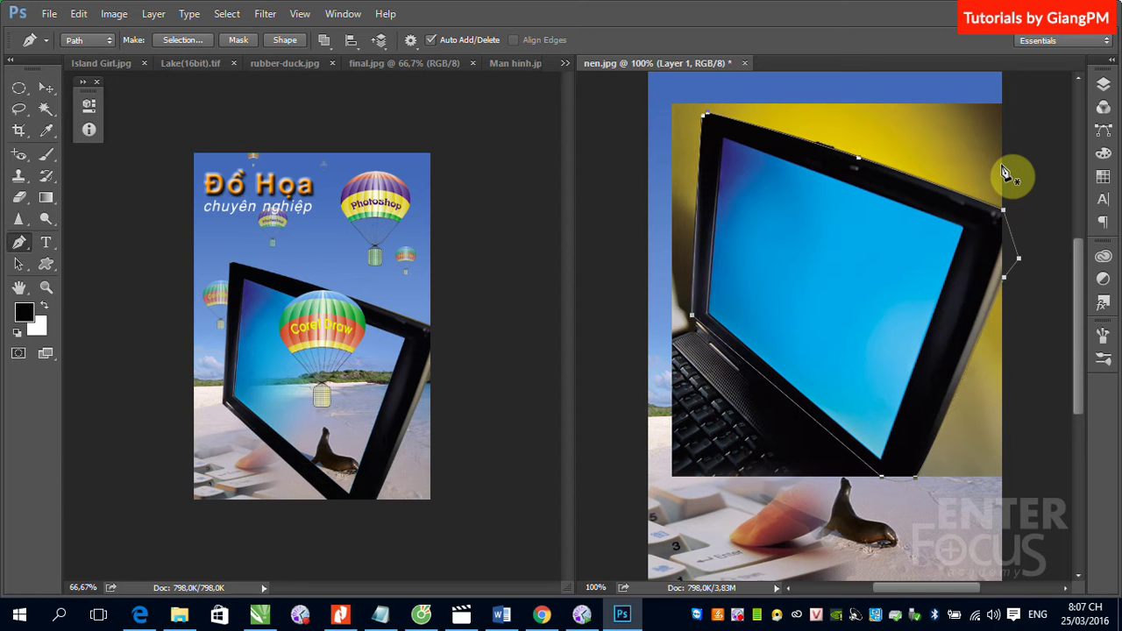
{"action": "key", "text": "ctrl+Return"}
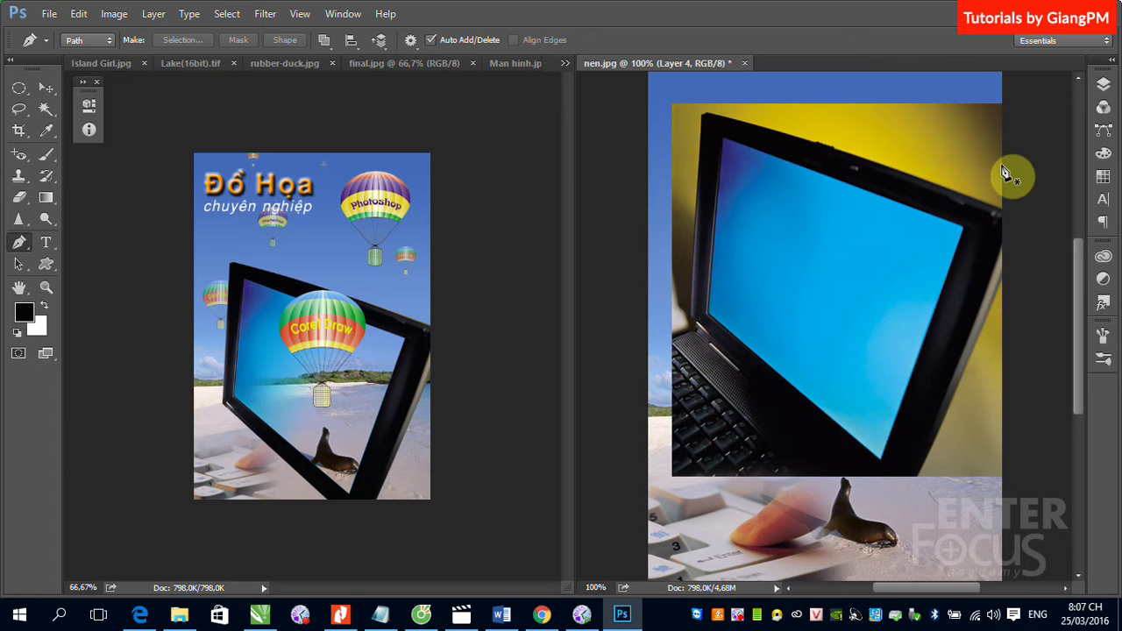
- Delete the original laptop Layer 1 and move the laptop cut-out lower on the canvas
{"action": "left_click", "coordinate": [47, 90]}
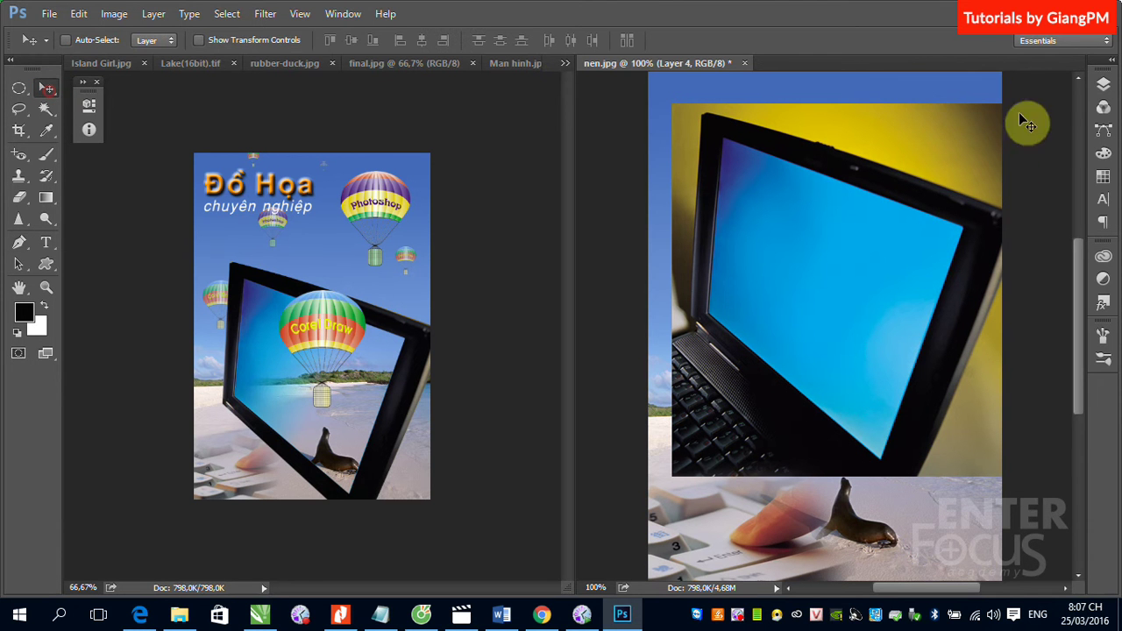
{"action": "left_click", "coordinate": [1105, 85]}
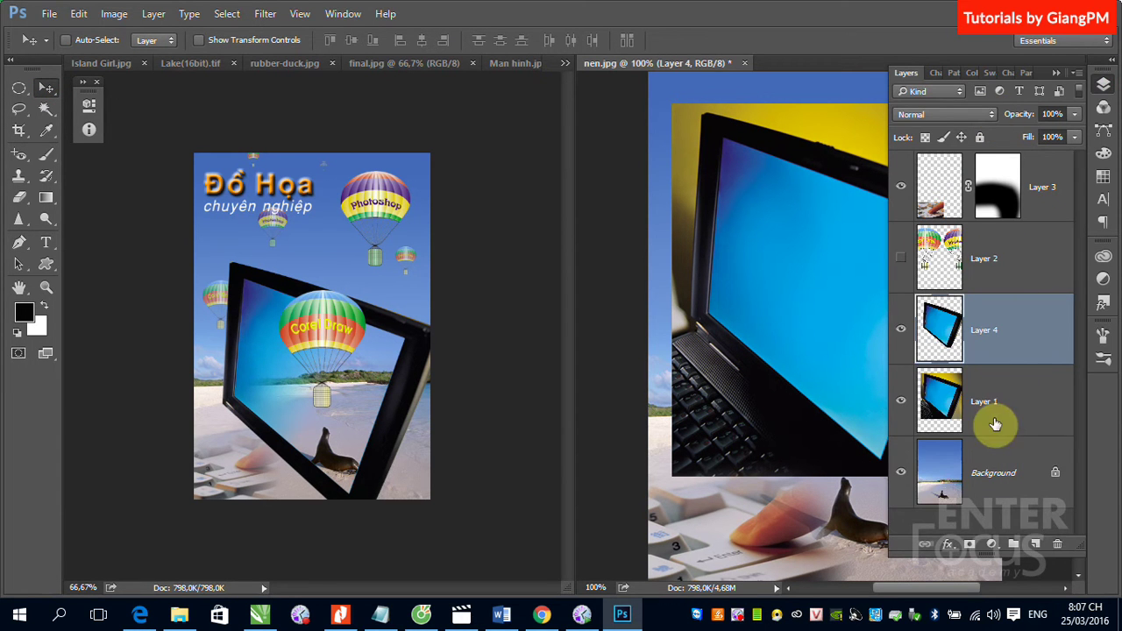
{"action": "left_click_drag", "start_coordinate": [1050, 457], "coordinate": [1057, 545]}
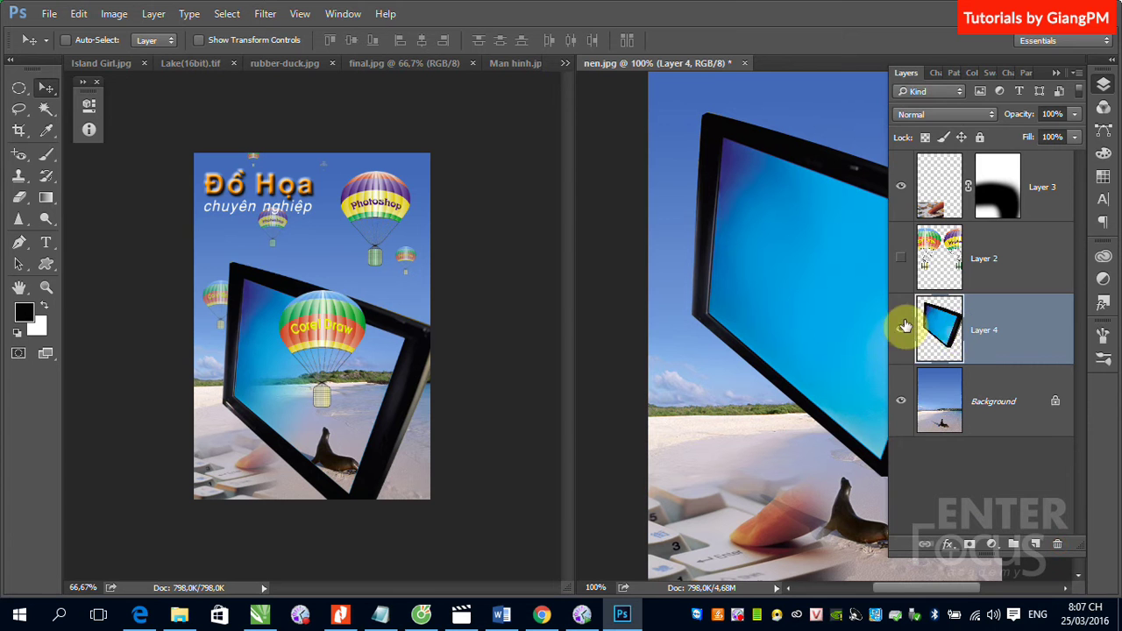
{"action": "left_click", "coordinate": [1056, 73]}
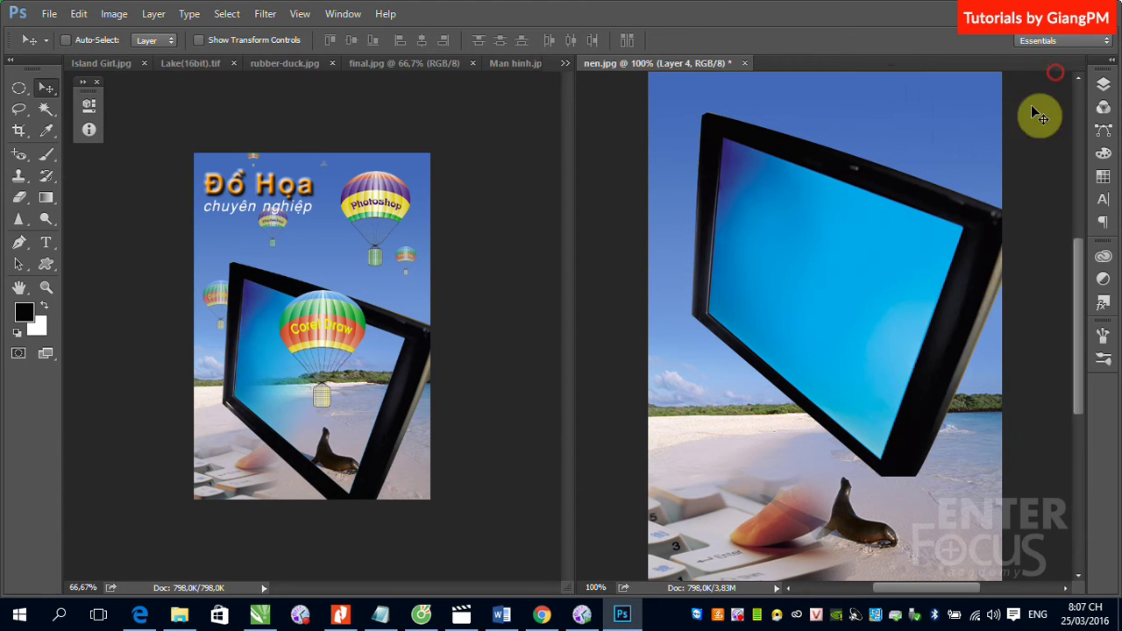
{"action": "right_click", "coordinate": [892, 292]}
{"action": "left_click", "coordinate": [916, 293]}
{"action": "left_click_drag", "start_coordinate": [849, 294], "coordinate": [858, 456]}
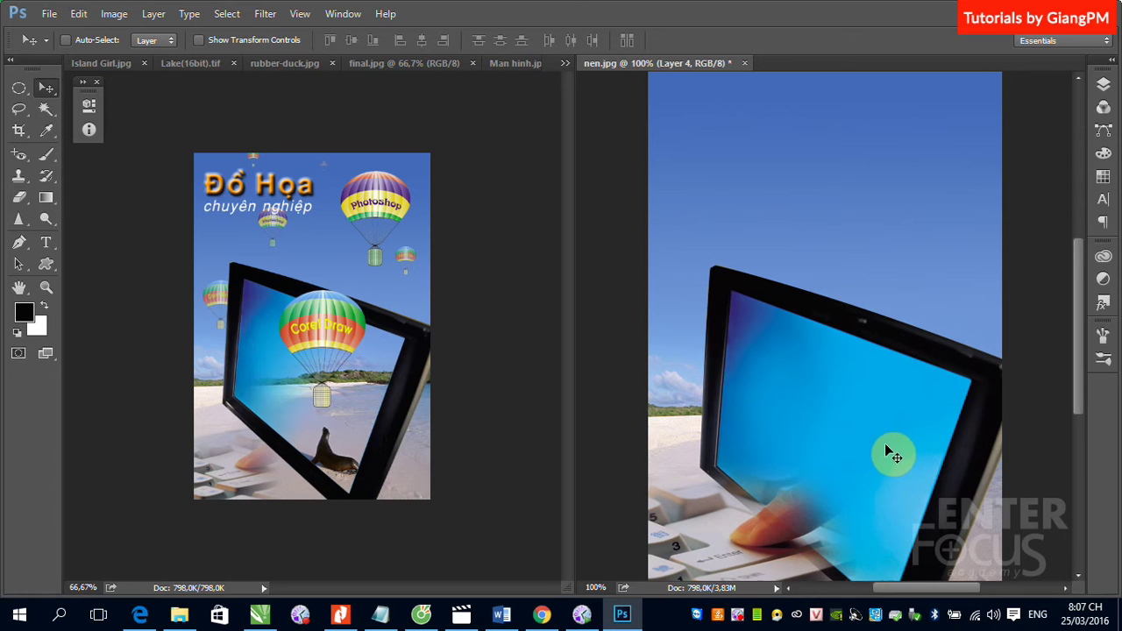
- Bring Layer 4 above the keyboard layer in the stack with Ctrl+Shift+]
{"action": "left_click", "coordinate": [759, 554]}
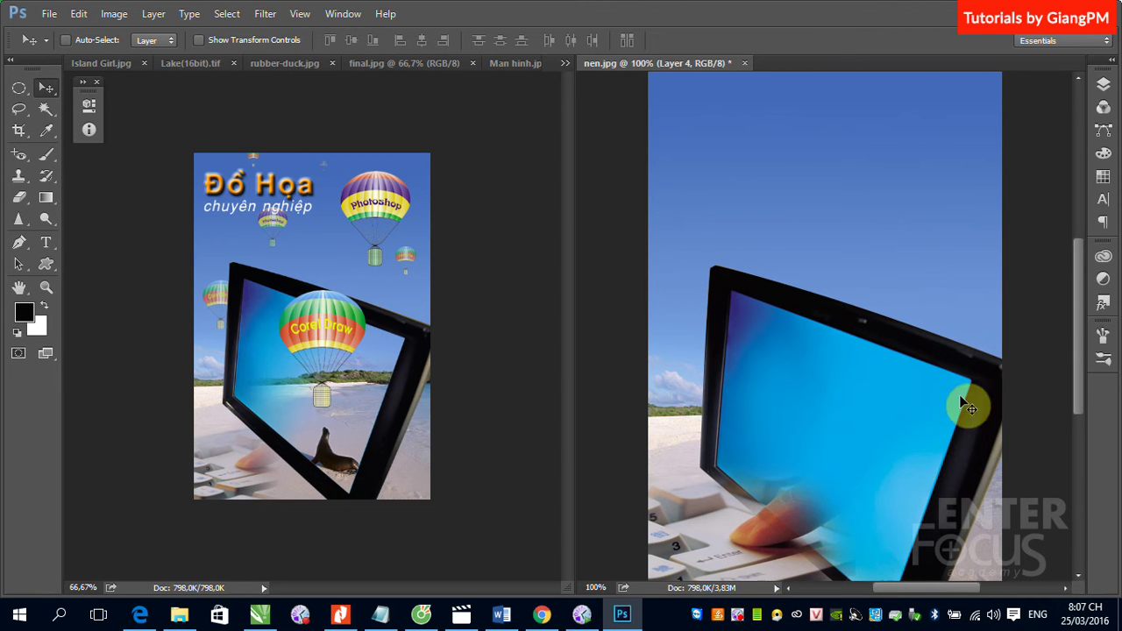
{"action": "left_click", "coordinate": [1103, 85]}
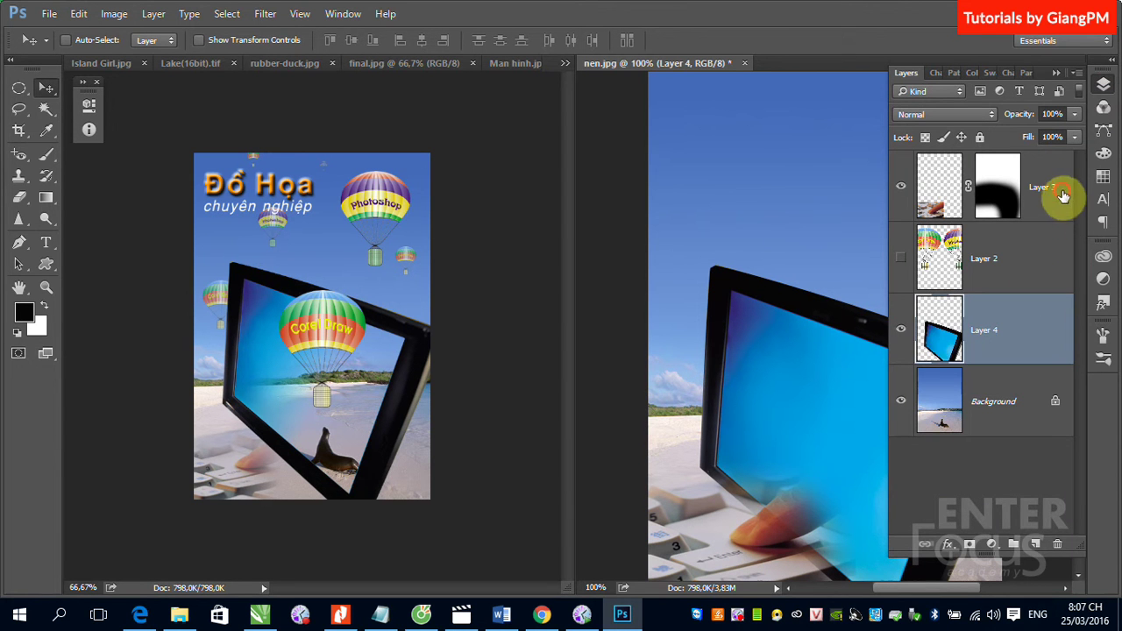
{"action": "left_click_drag", "start_coordinate": [1070, 329], "coordinate": [1075, 363]}
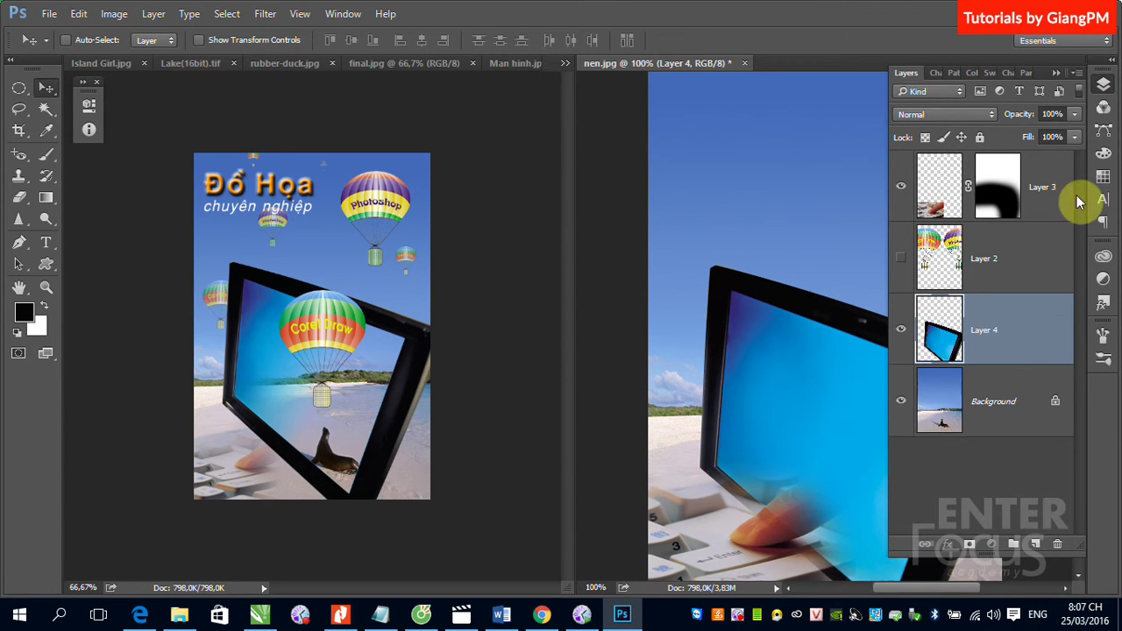
{"action": "left_click_drag", "start_coordinate": [1066, 200], "coordinate": [1040, 369]}
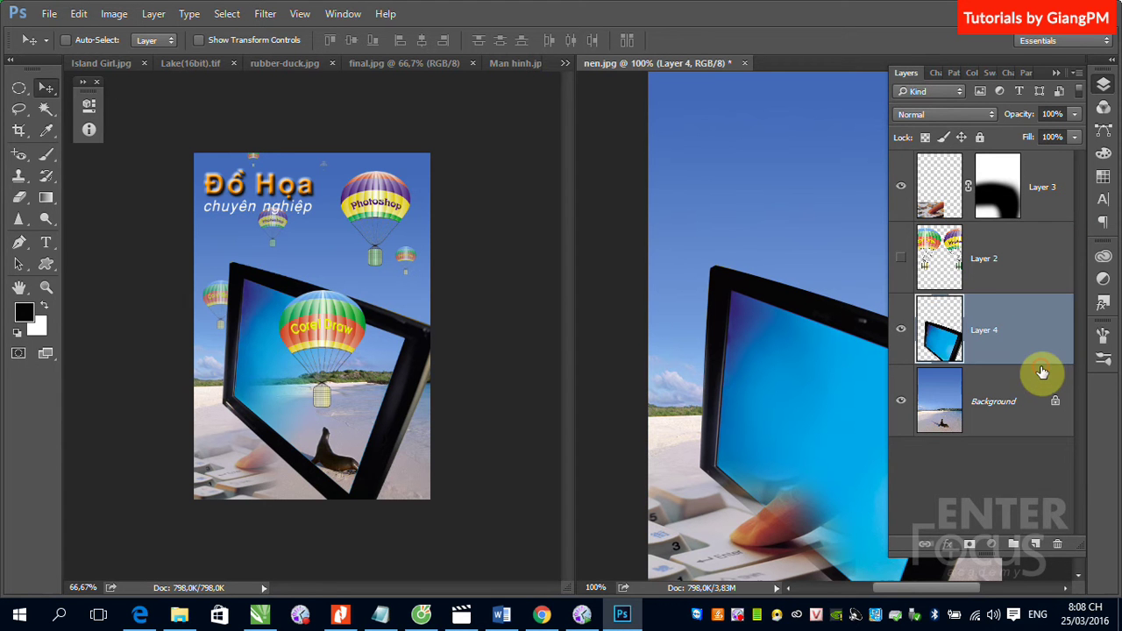
{"action": "key", "text": "ctrl+shift+bracketright"}
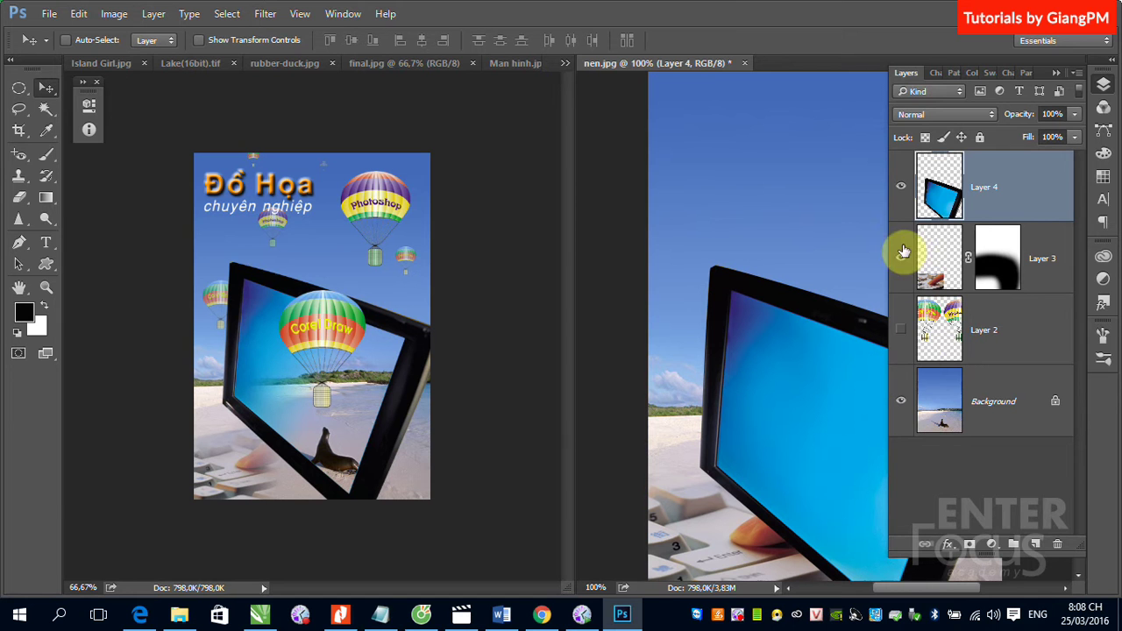
{"action": "left_click", "coordinate": [1056, 73]}
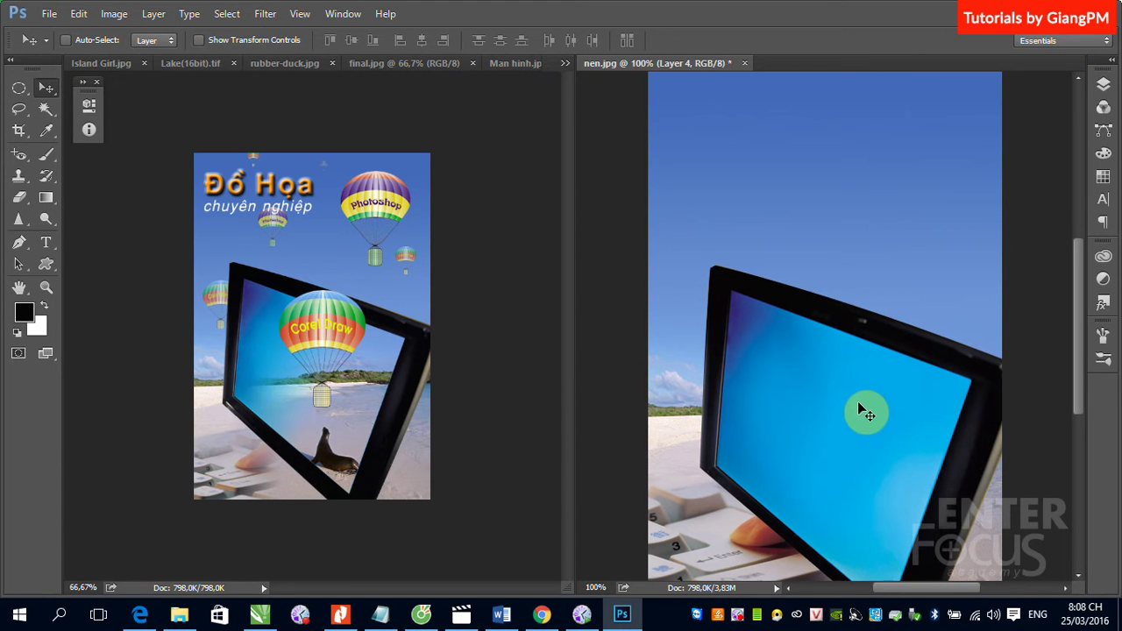
- Reposition the laptop cut-out on the beach and review the layer list
{"action": "left_click_drag", "start_coordinate": [835, 419], "coordinate": [379, 421]}
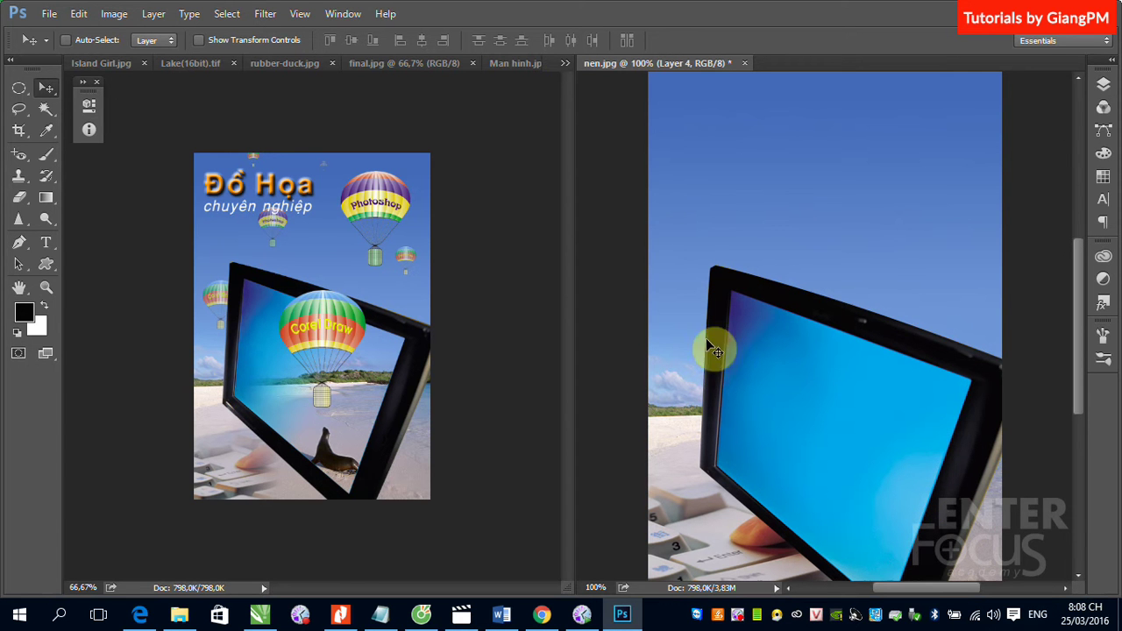
{"action": "left_click", "coordinate": [1103, 84]}
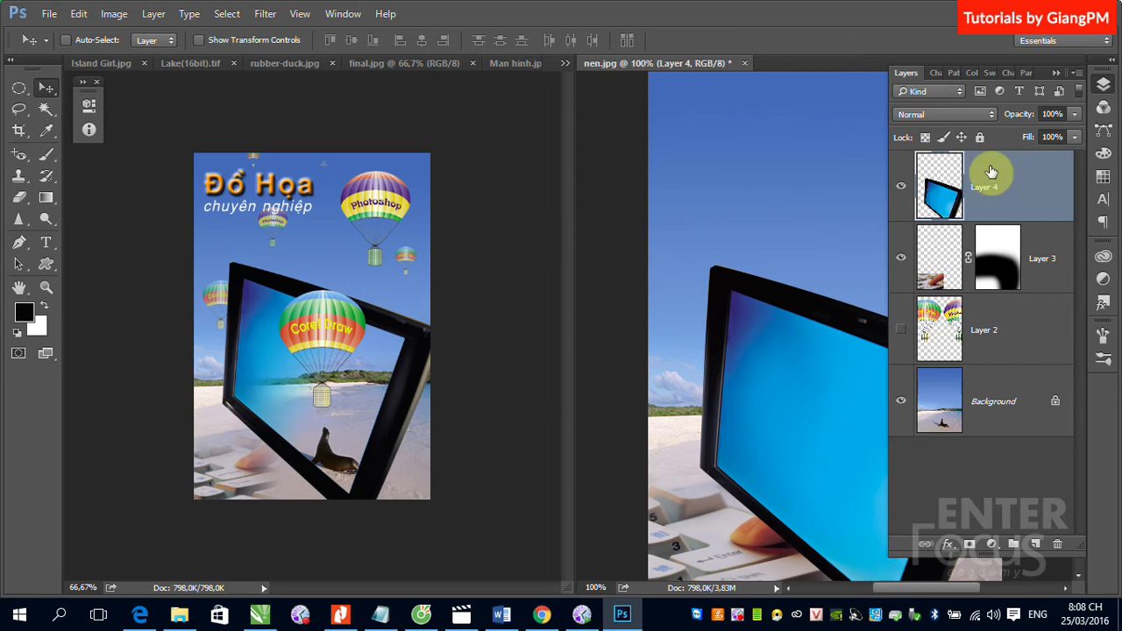
{"action": "left_click", "coordinate": [1055, 74]}
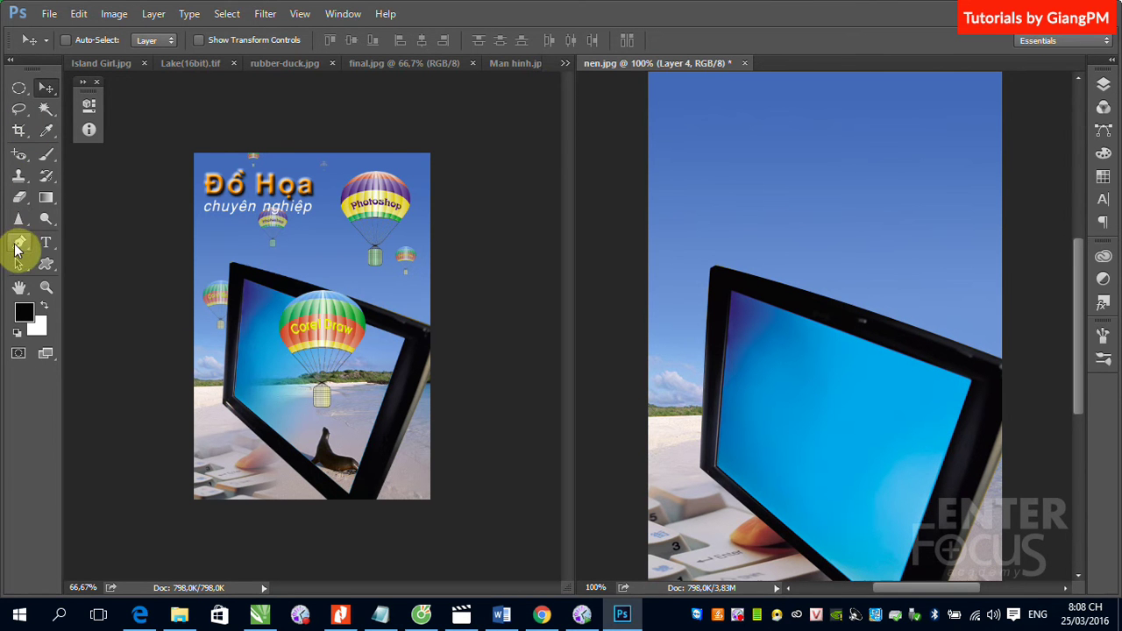
{"action": "left_click", "coordinate": [1103, 85]}
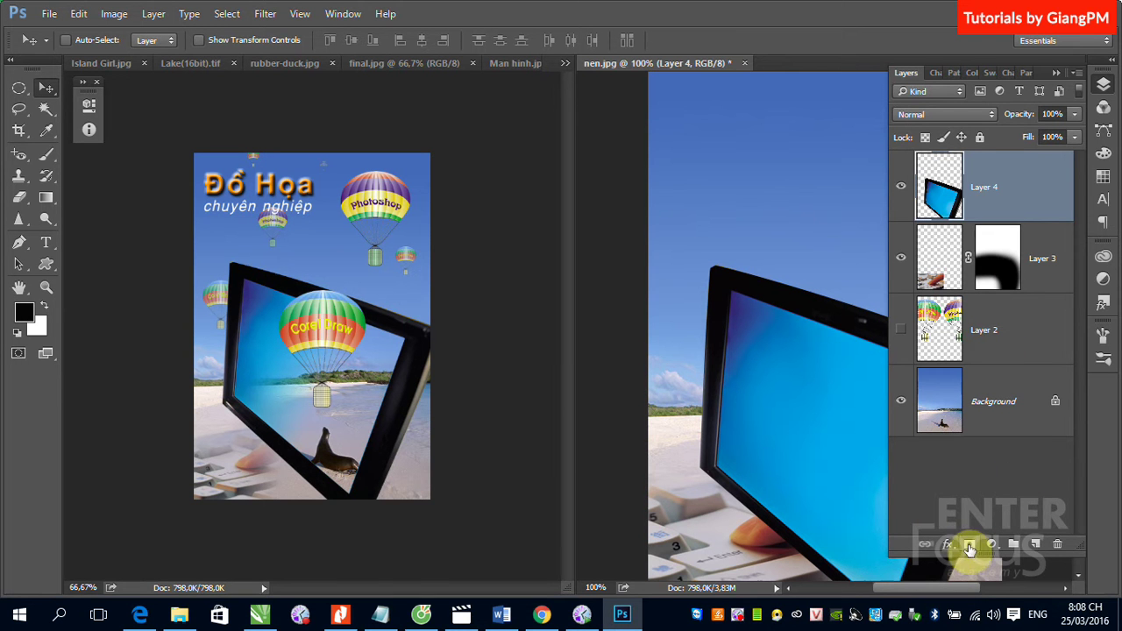
{"action": "left_click", "coordinate": [970, 545]}
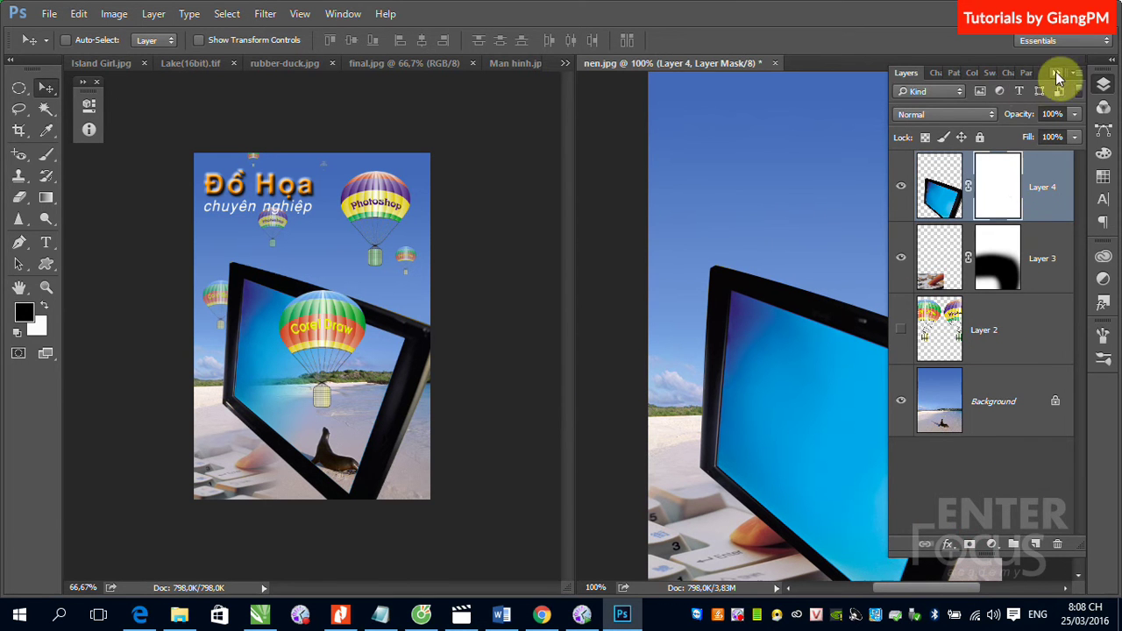
{"action": "left_click", "coordinate": [1057, 73]}
{"action": "left_click", "coordinate": [20, 242]}
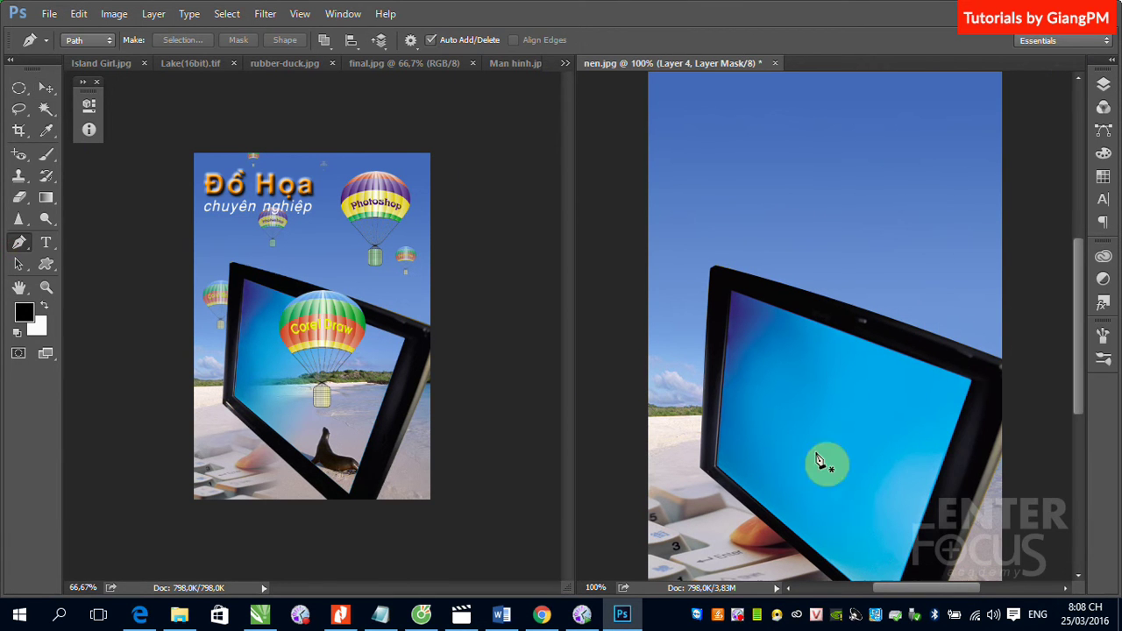
{"action": "left_click", "coordinate": [718, 469]}
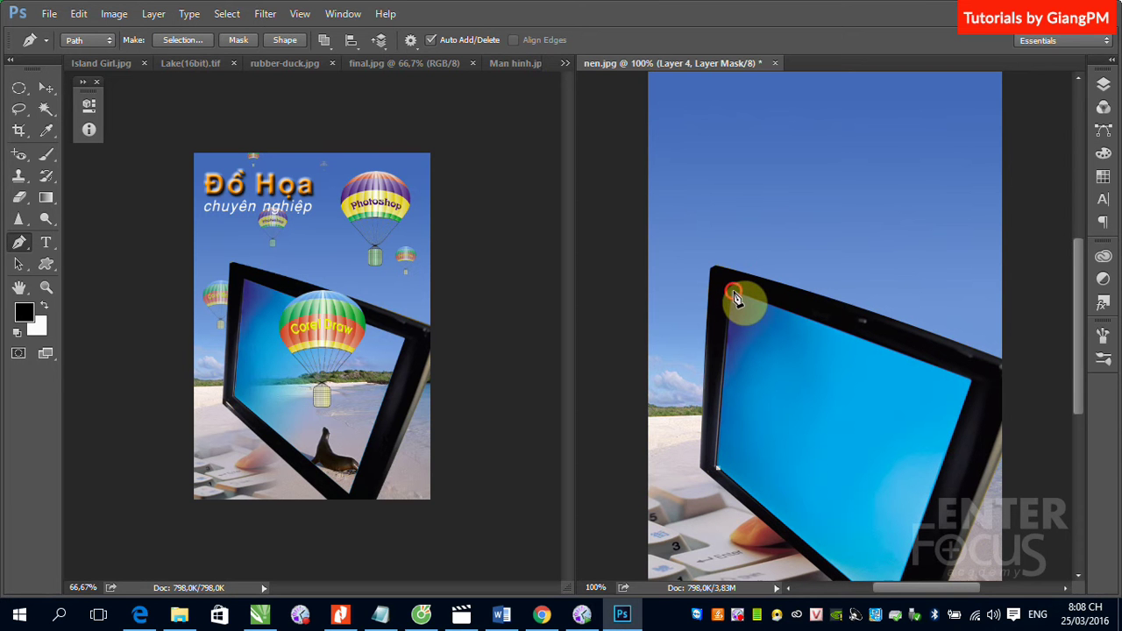
{"action": "left_click", "coordinate": [733, 292]}
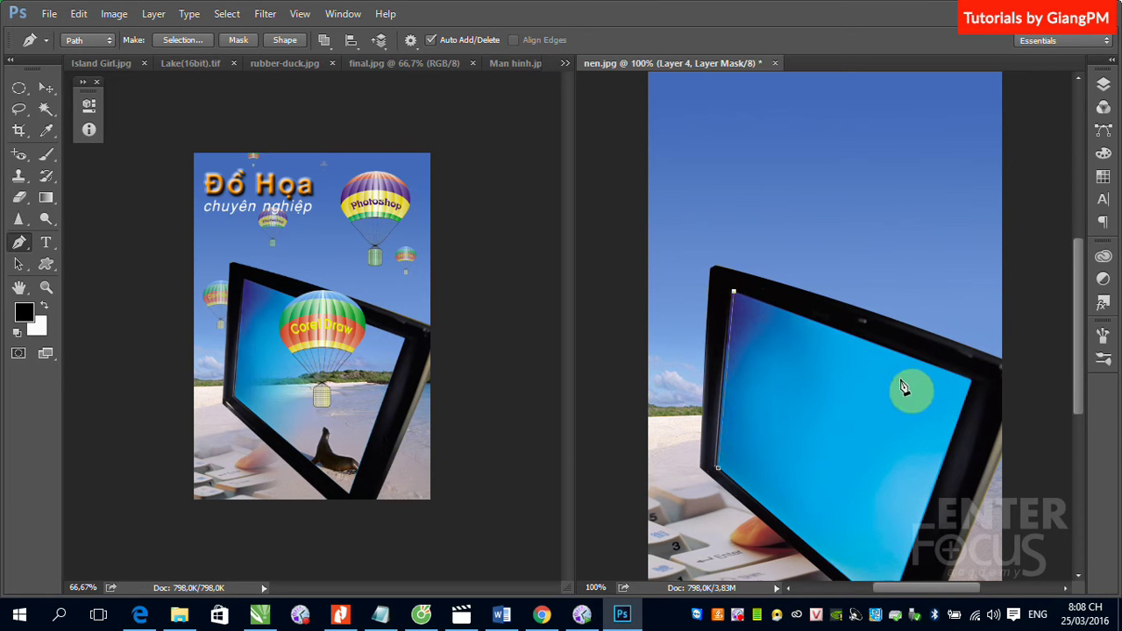
{"action": "left_click", "coordinate": [971, 380]}
{"action": "scroll", "coordinate": [855, 368], "scroll_direction": "down", "scroll_amount": 3}
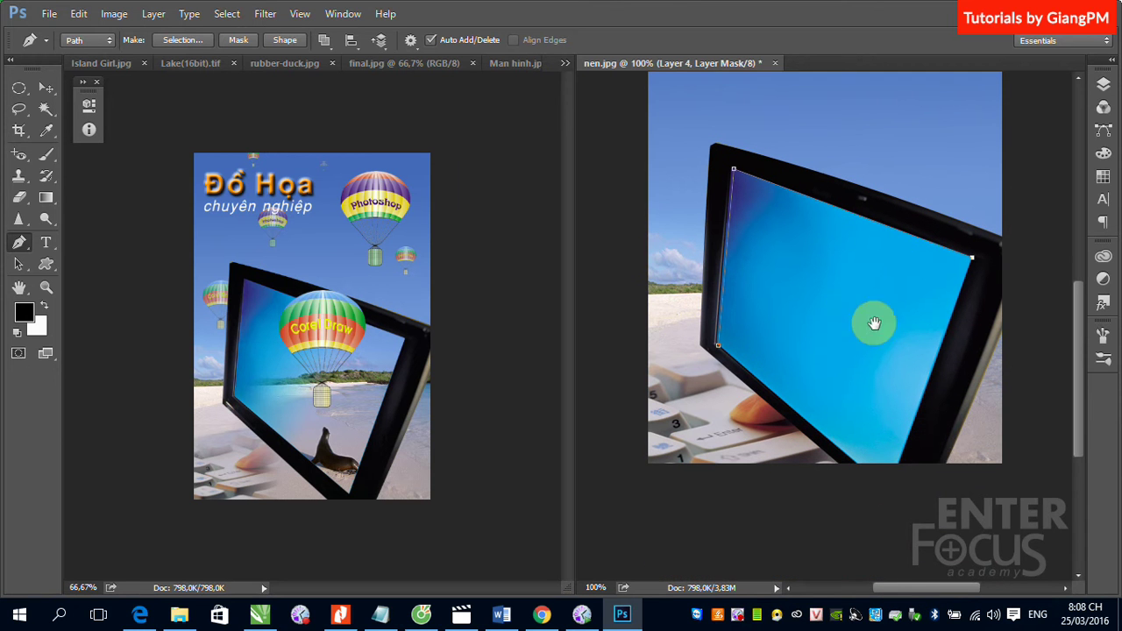
{"action": "left_click", "coordinate": [893, 501]}
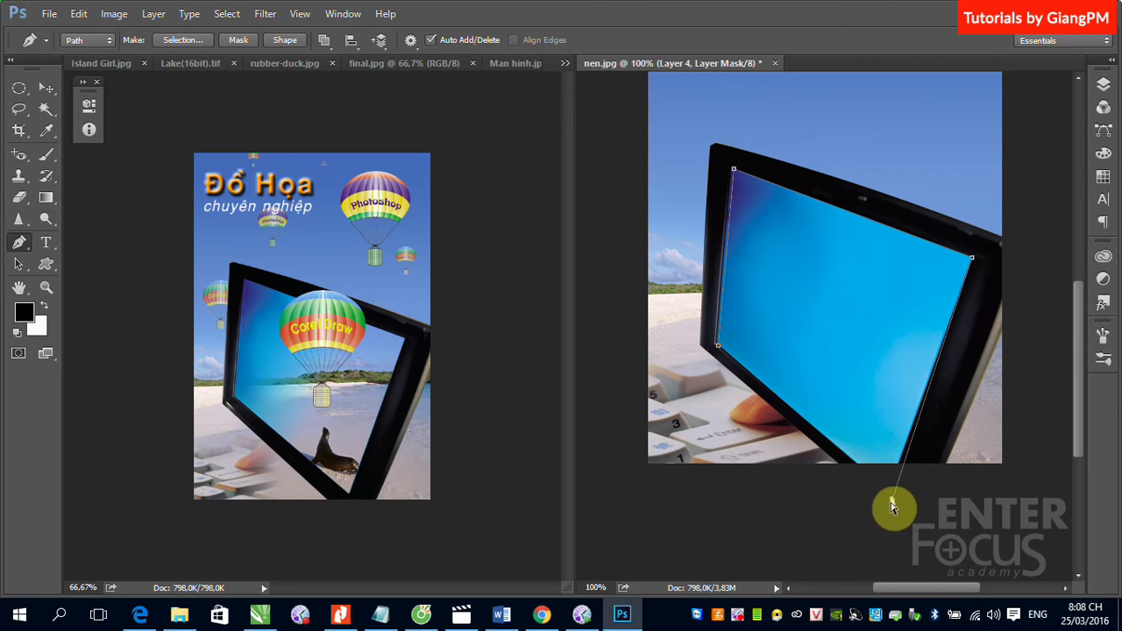
{"action": "left_click_drag", "start_coordinate": [892, 501], "coordinate": [880, 504]}
{"action": "left_click", "coordinate": [861, 466]}
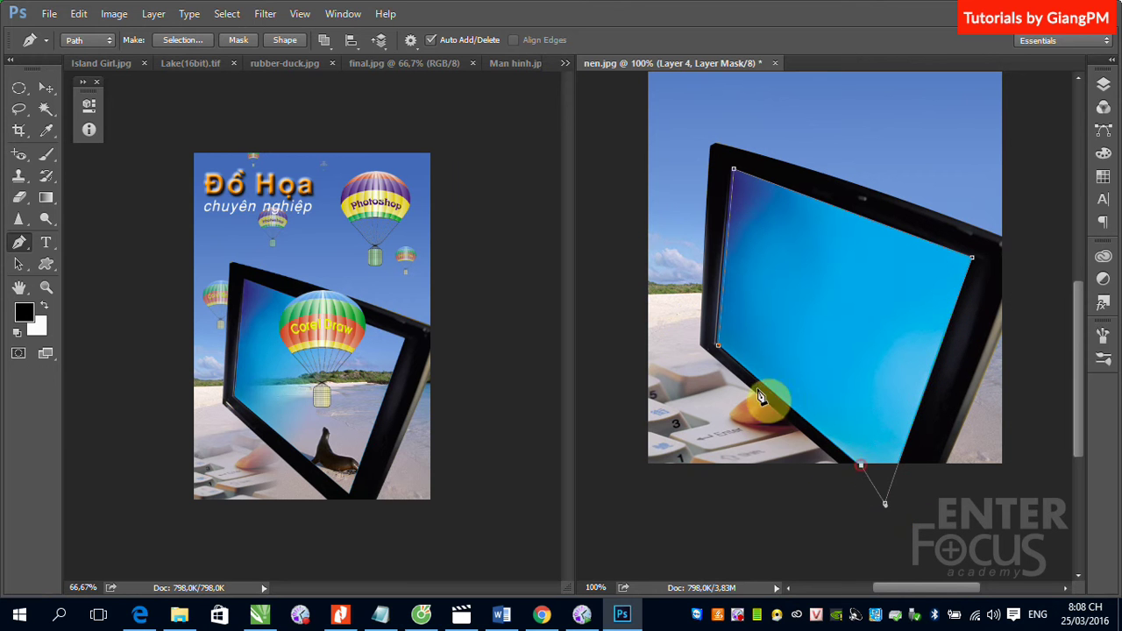
{"action": "left_click", "coordinate": [718, 347]}
{"action": "key", "text": "ctrl+Return"}
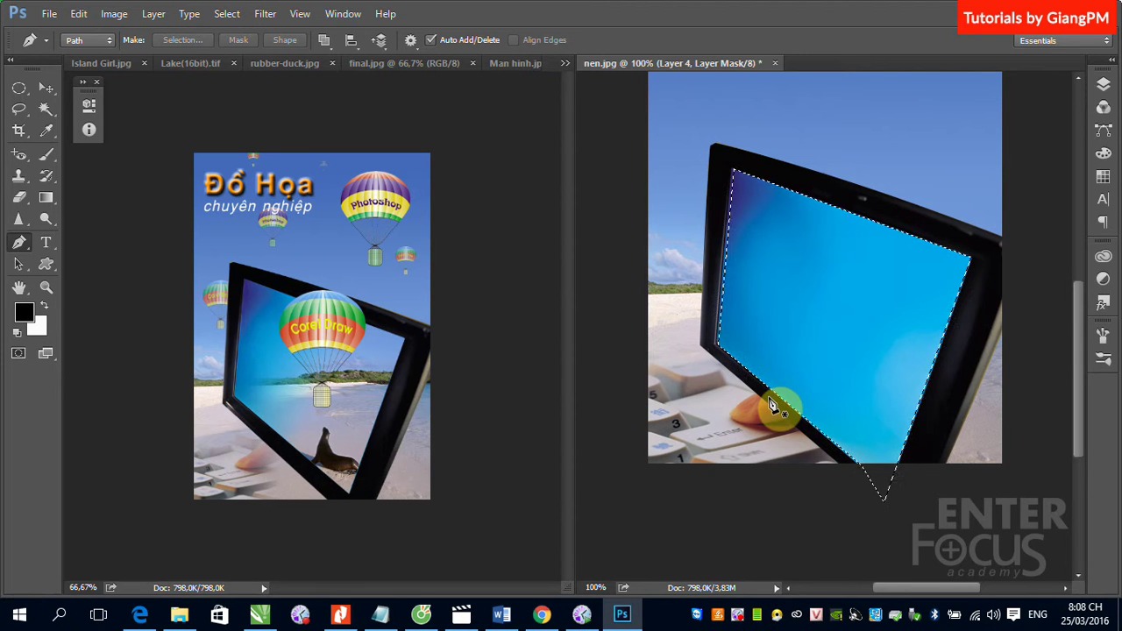
{"action": "left_click", "coordinate": [1103, 85]}
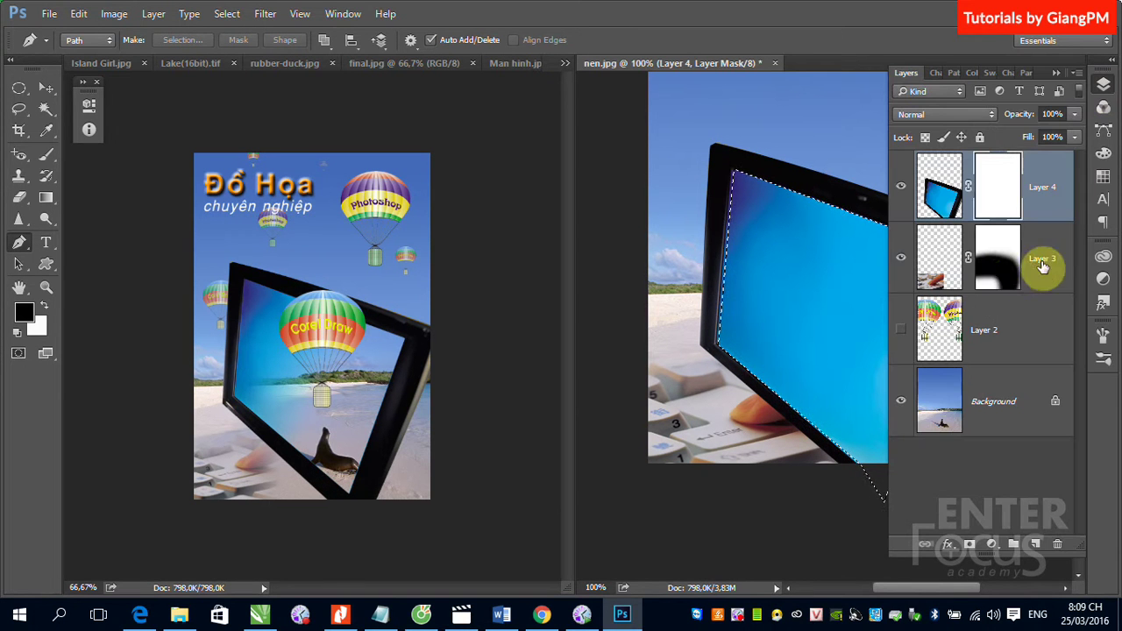
{"action": "left_click", "coordinate": [1058, 74]}
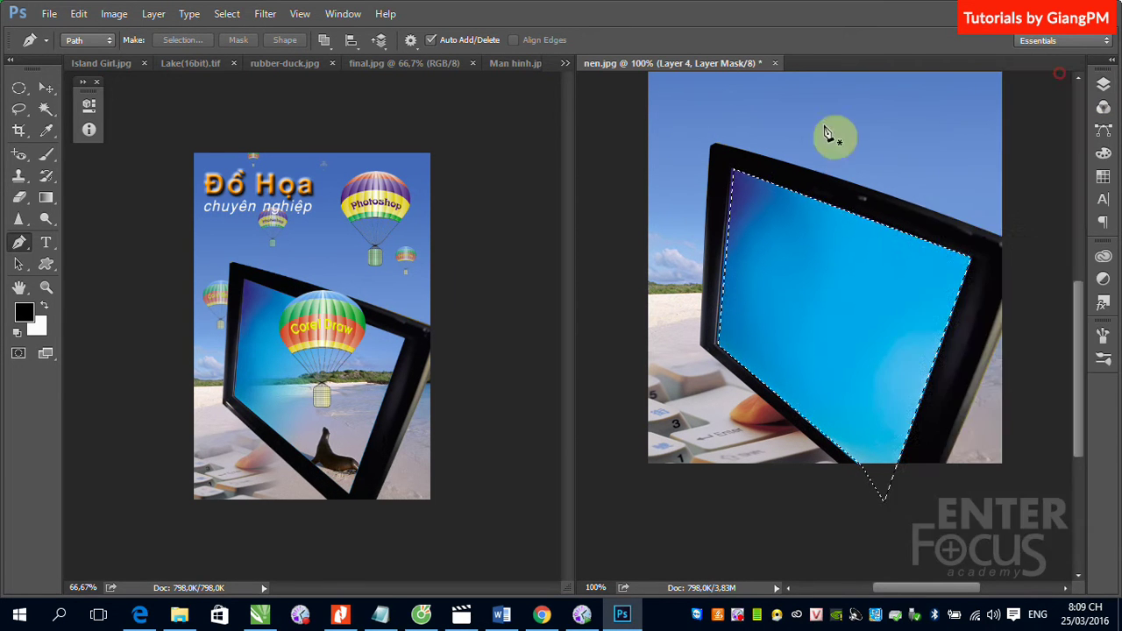
- Draw a gradient on Layer 4's mask from the screen's bottom corner to reveal the seal
{"action": "left_click", "coordinate": [46, 197]}
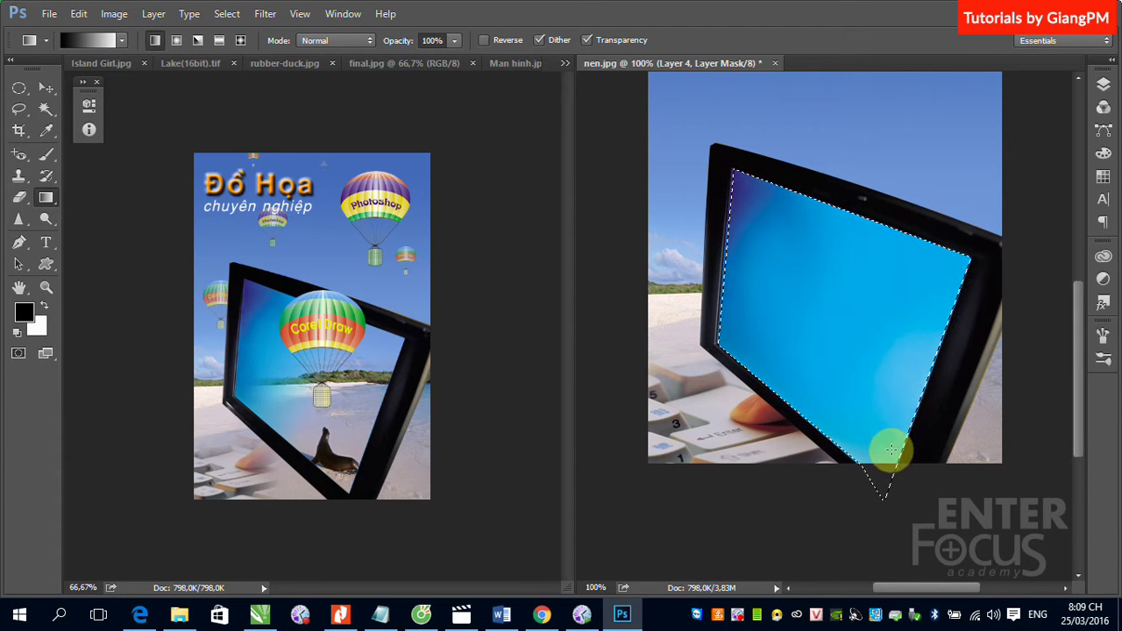
{"action": "left_click_drag", "start_coordinate": [891, 450], "coordinate": [776, 299]}
{"action": "mouse_move", "coordinate": [894, 449]}
{"action": "left_mouse_down"}
{"action": "mouse_move", "coordinate": [786, 261]}
{"action": "mouse_move", "coordinate": [791, 296]}
{"action": "left_mouse_up"}
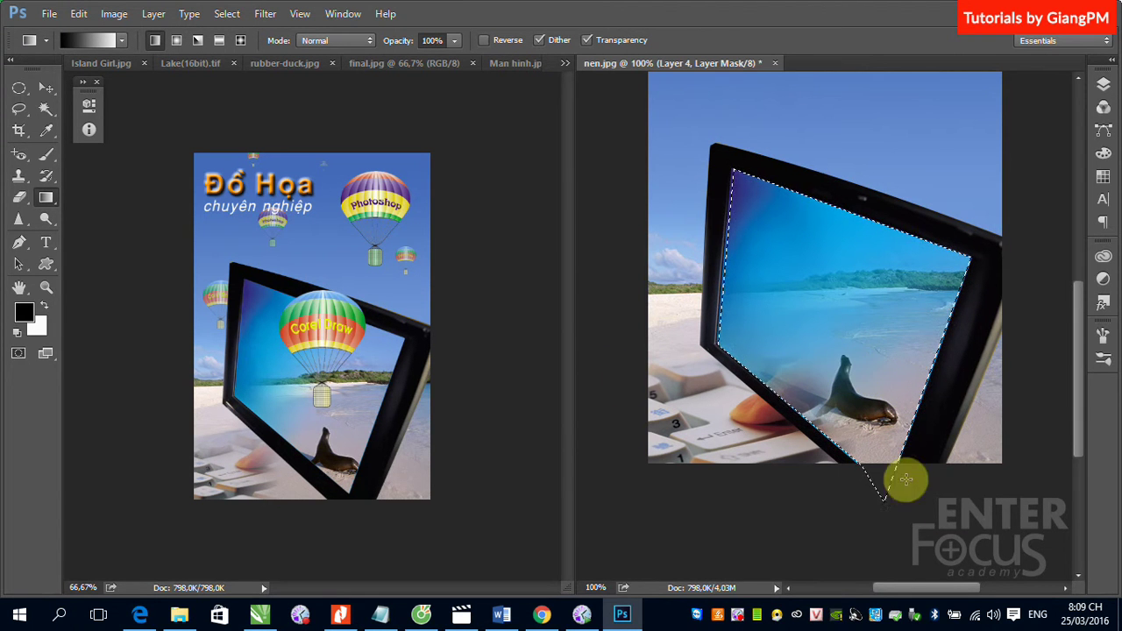
- Toggle Layer 4's mask off and back on to compare the result
{"action": "left_click", "coordinate": [1104, 85]}
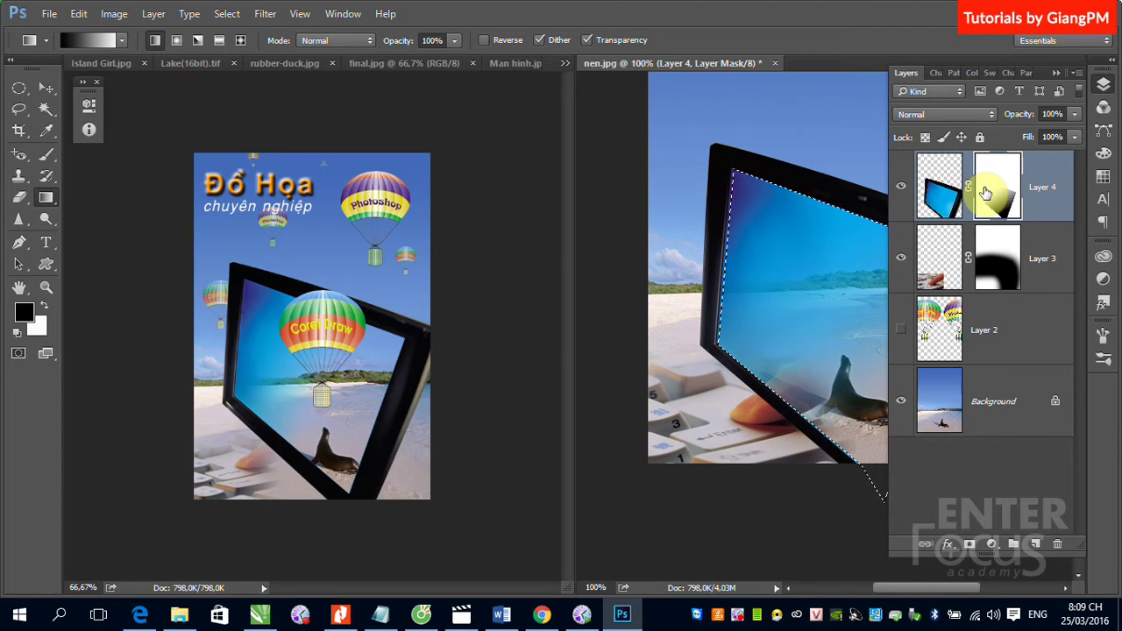
{"action": "left_click", "coordinate": [1057, 74]}
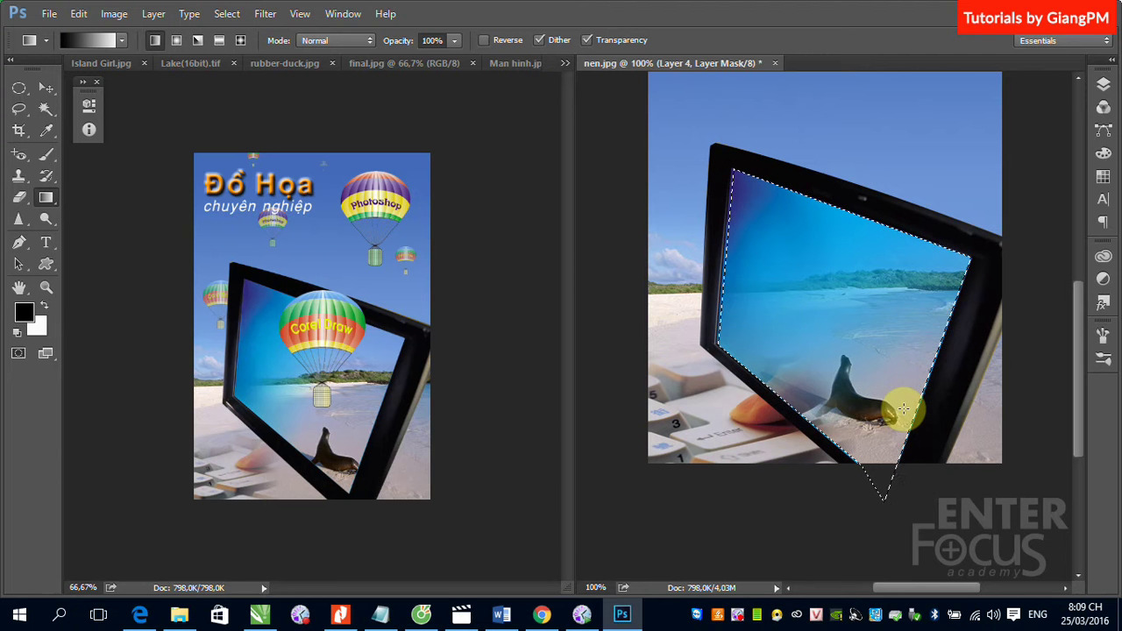
{"action": "left_click", "coordinate": [1103, 85]}
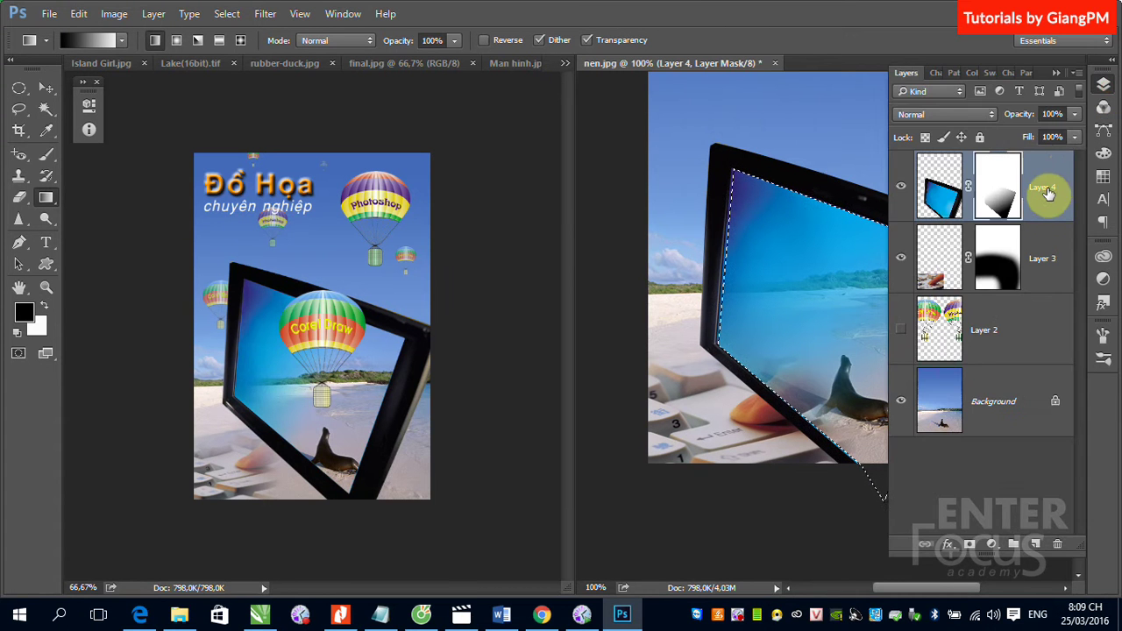
{"action": "left_click", "coordinate": [1000, 182], "text": "shift"}
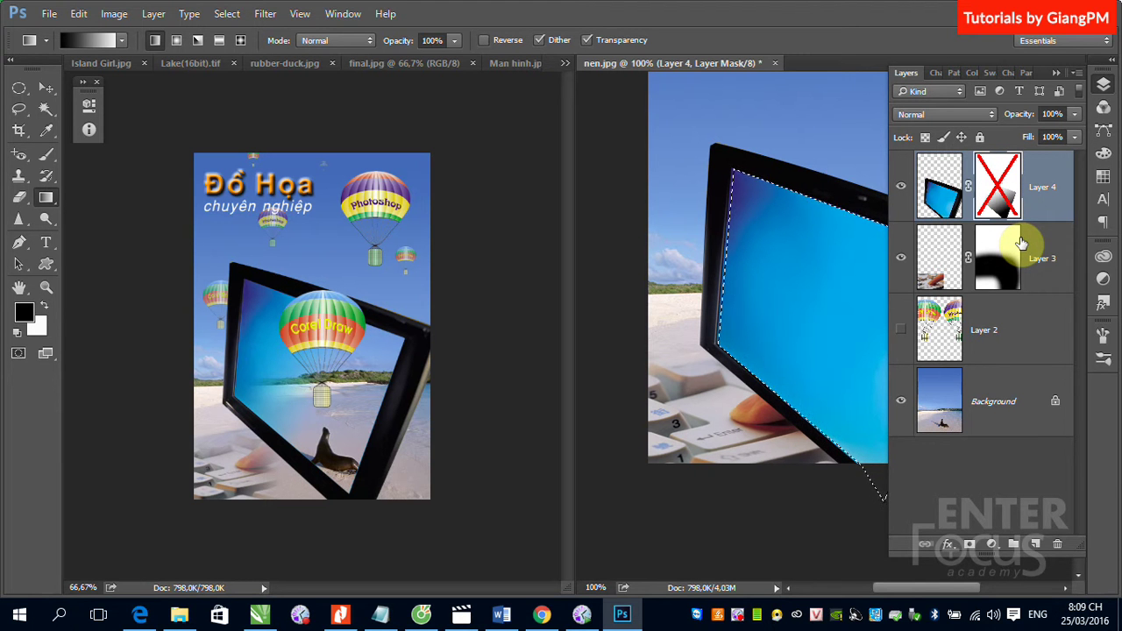
{"action": "left_click_drag", "start_coordinate": [810, 265], "coordinate": [798, 238]}
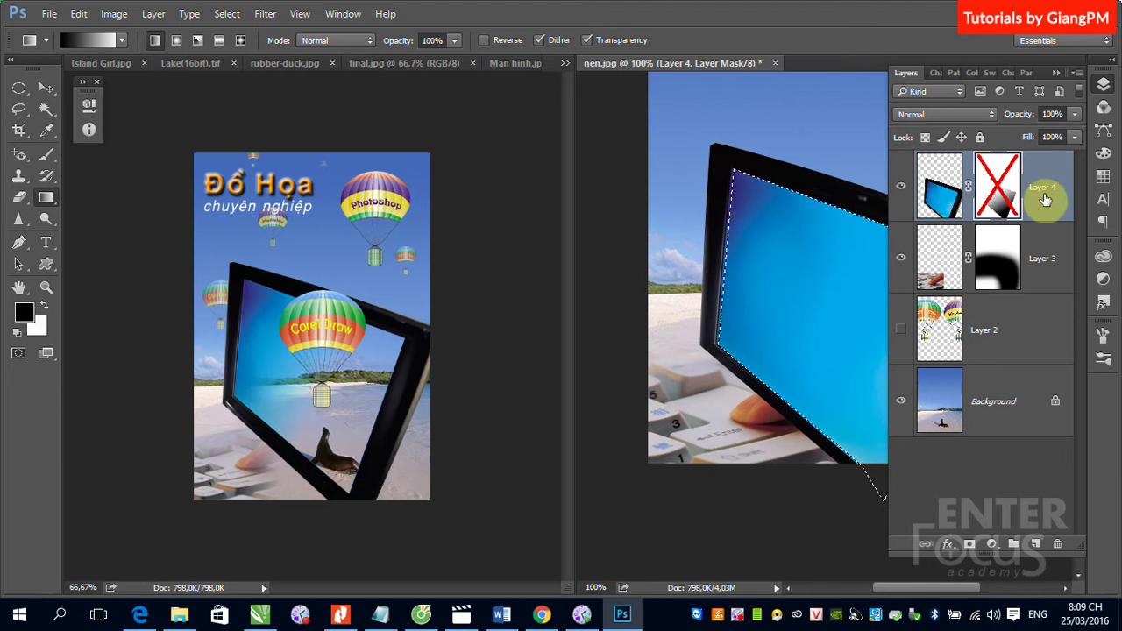
{"action": "left_click", "coordinate": [997, 188], "text": "shift"}
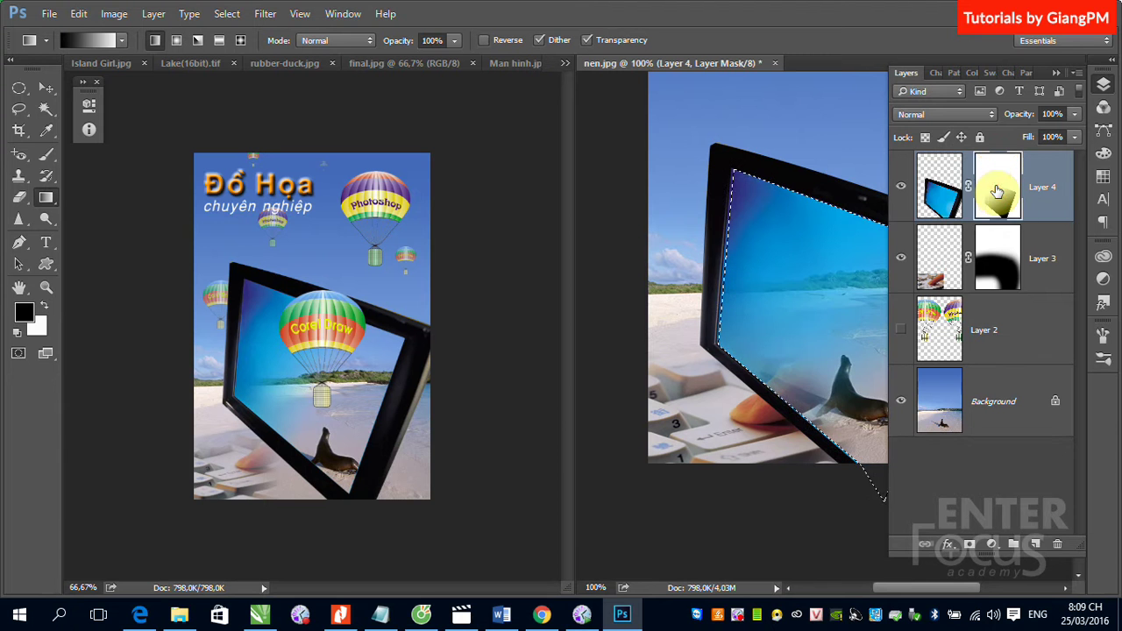
{"action": "left_click", "coordinate": [1057, 72]}
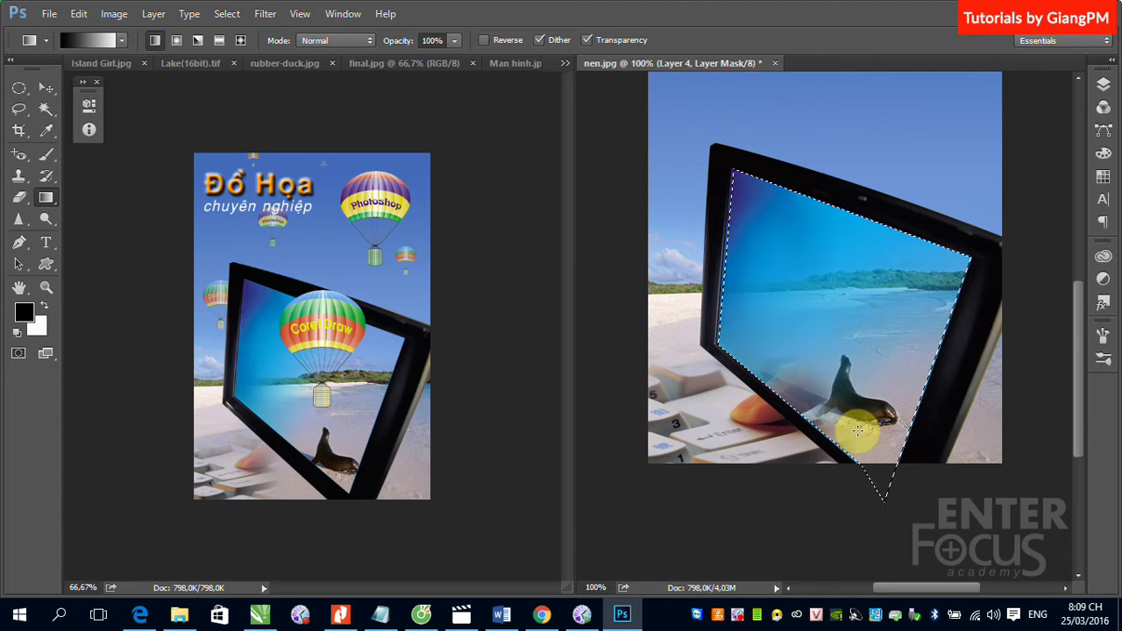
- Open BEGIN.JPG from the Lesson_013 folder
{"action": "left_click", "coordinate": [49, 13]}
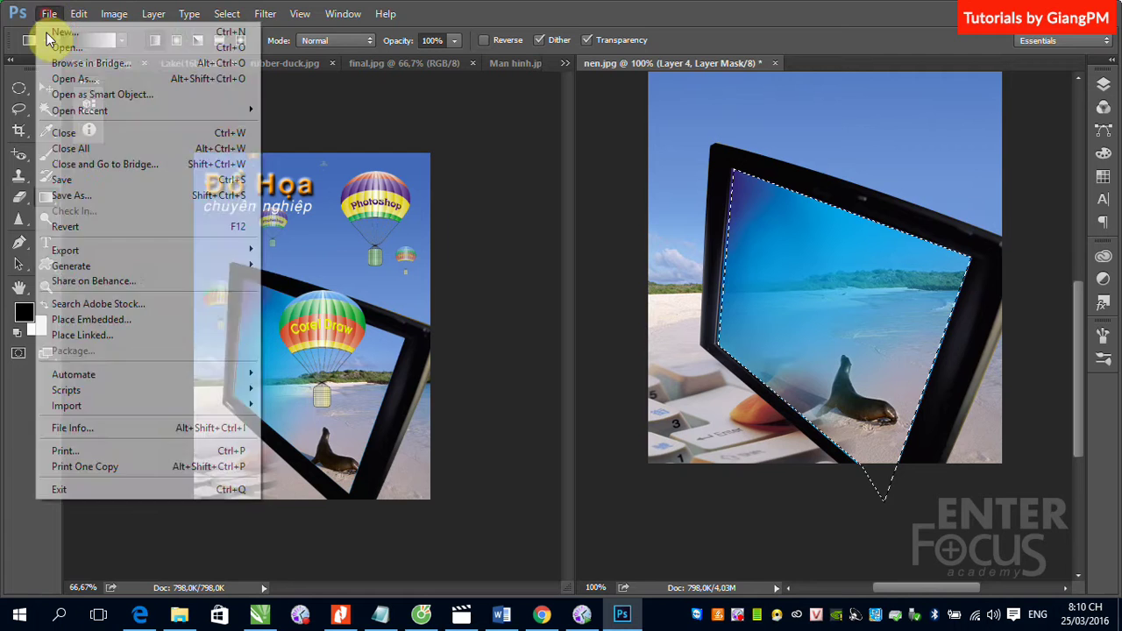
{"action": "left_click", "coordinate": [61, 27]}
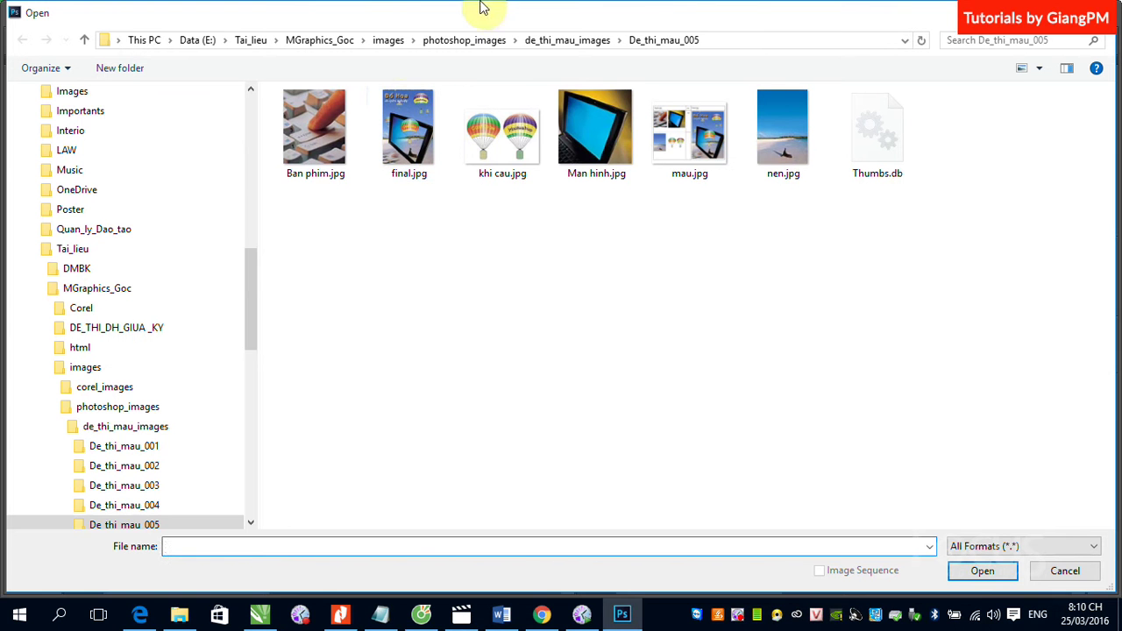
{"action": "mouse_move", "coordinate": [77, 269]}
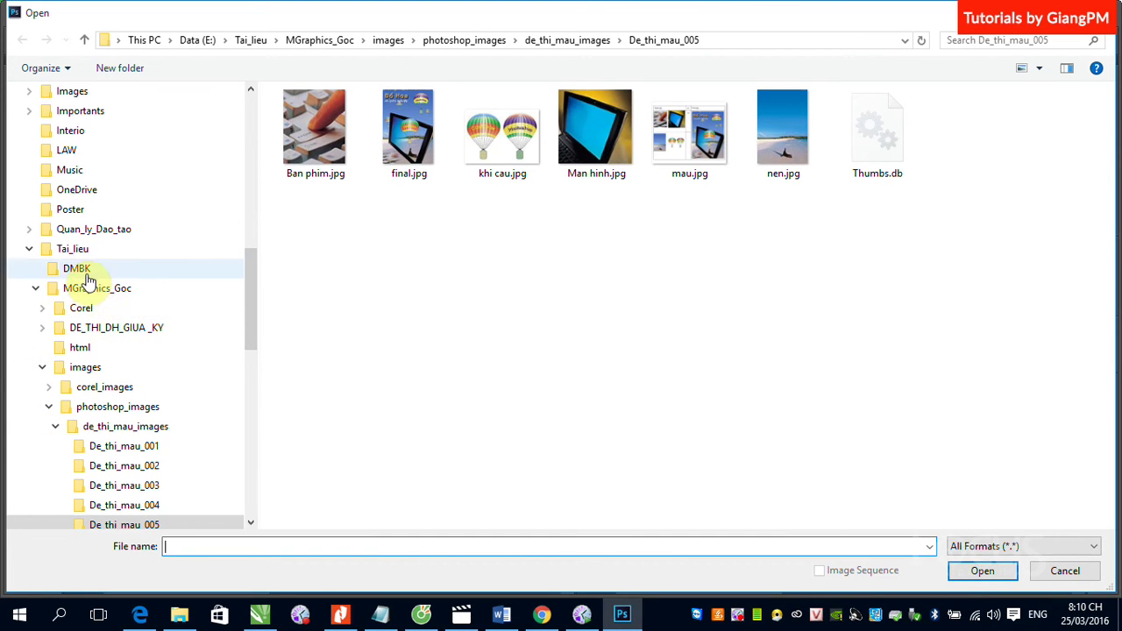
{"action": "left_click_drag", "start_coordinate": [251, 278], "coordinate": [252, 198]}
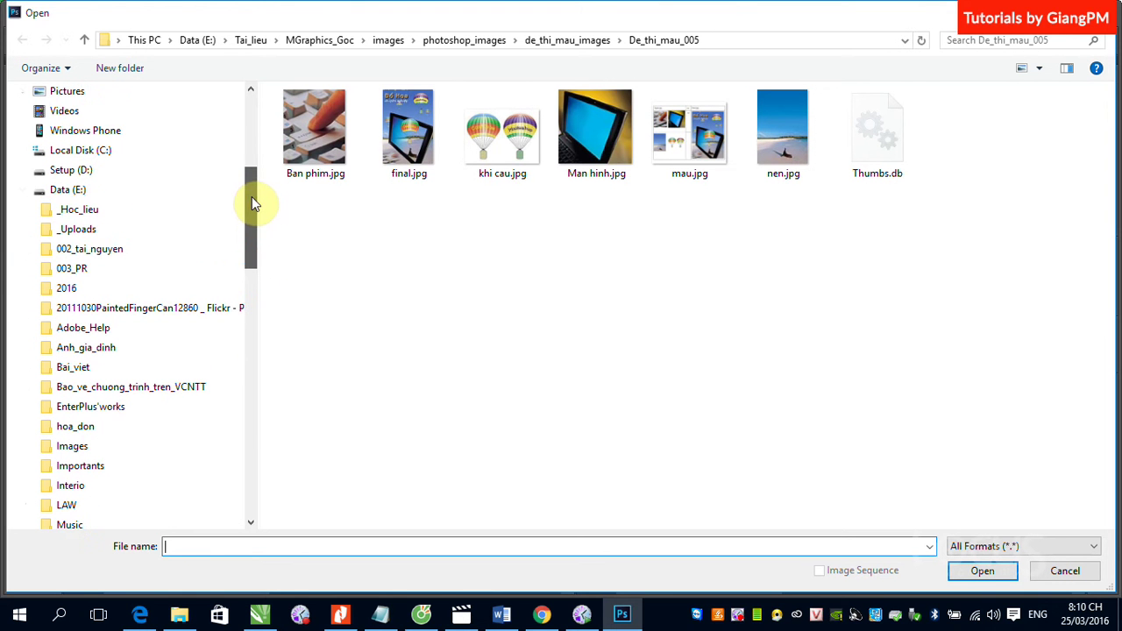
{"action": "left_click", "coordinate": [82, 274]}
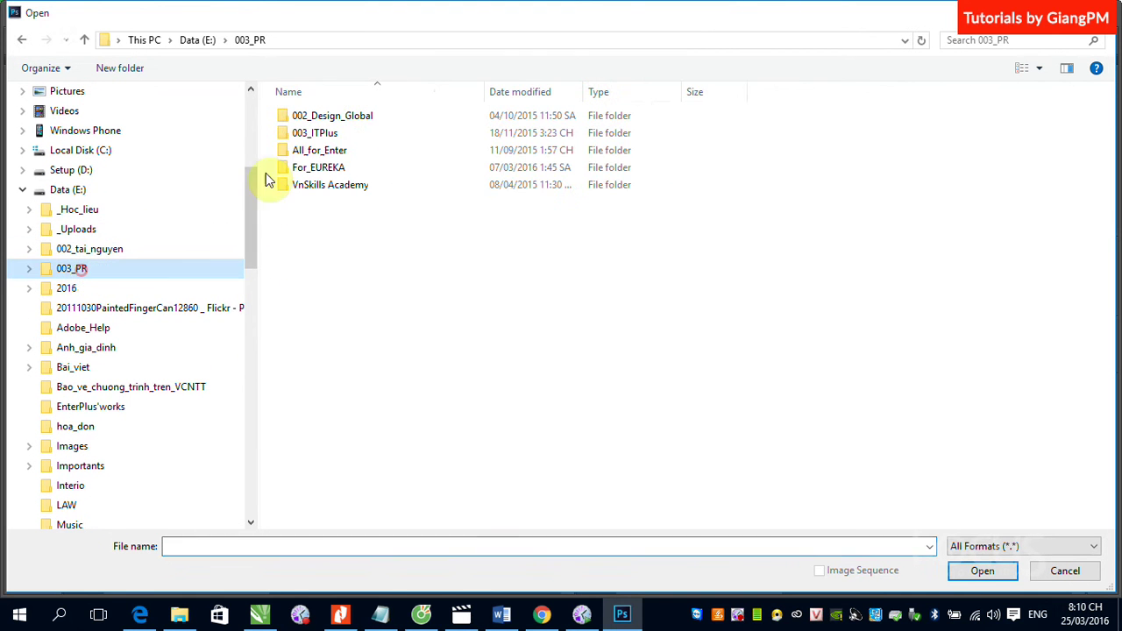
{"action": "double_click", "coordinate": [316, 134]}
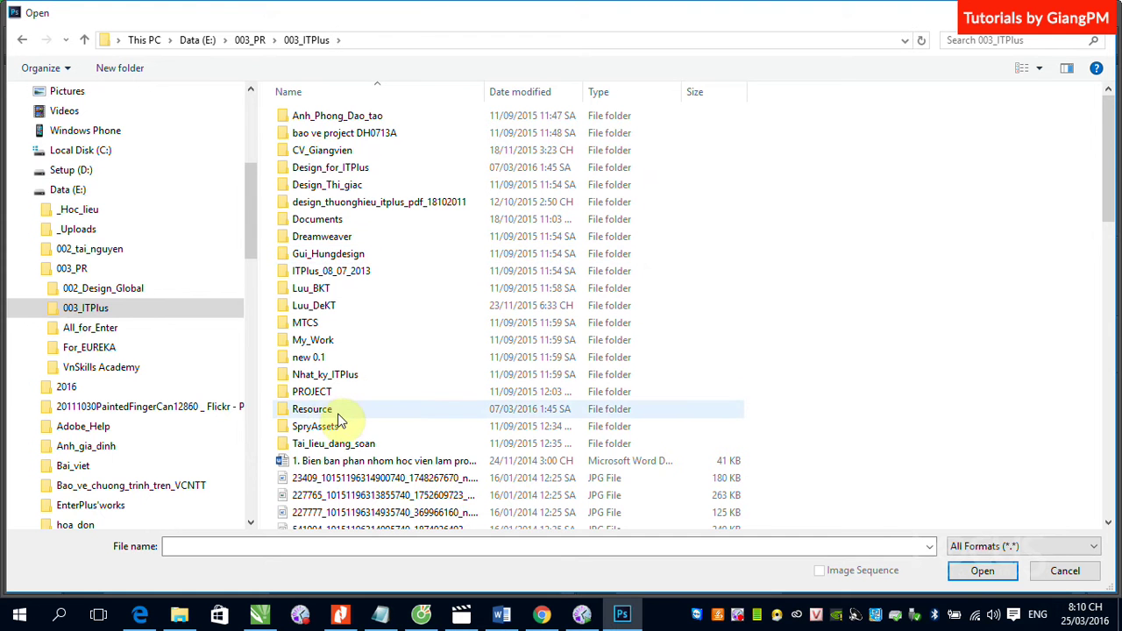
{"action": "double_click", "coordinate": [316, 412]}
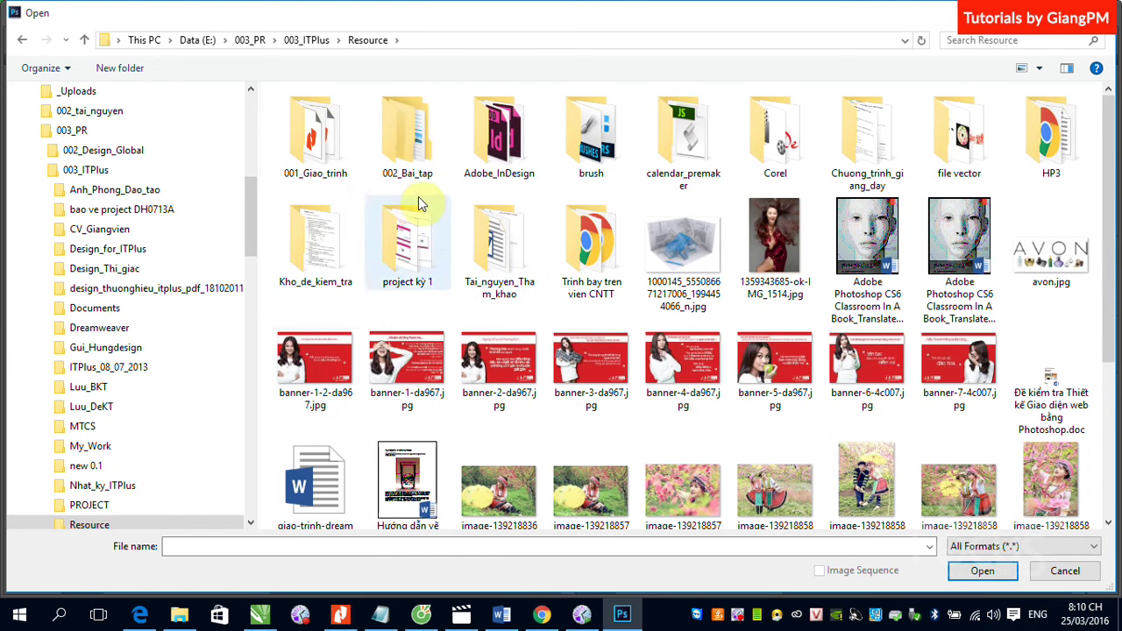
{"action": "double_click", "coordinate": [408, 153]}
{"action": "double_click", "coordinate": [302, 117]}
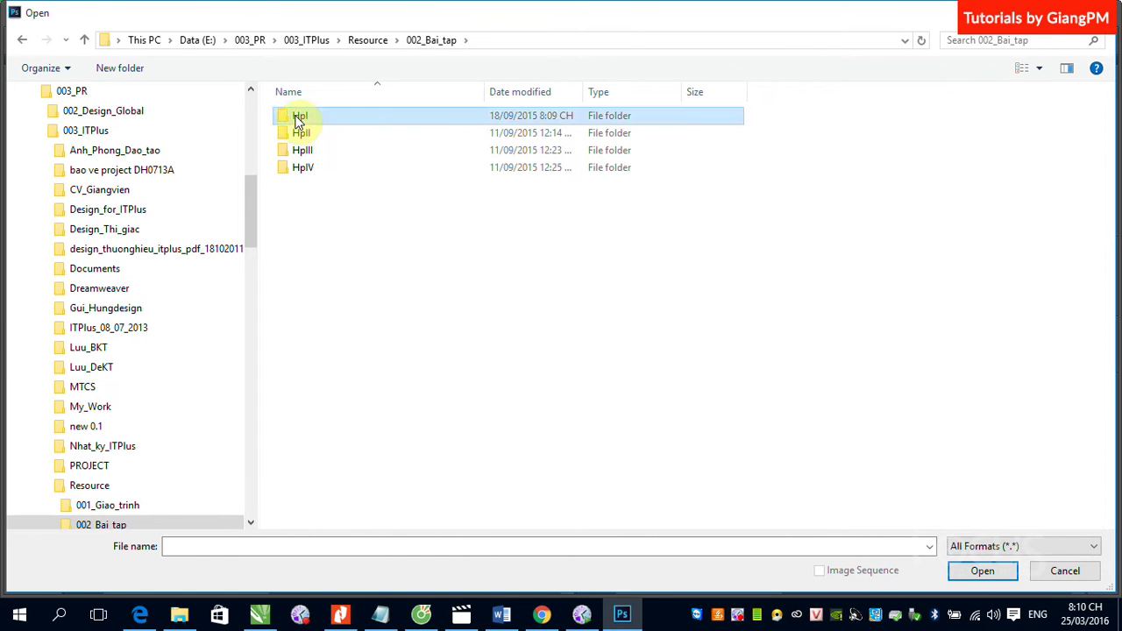
{"action": "double_click", "coordinate": [324, 185]}
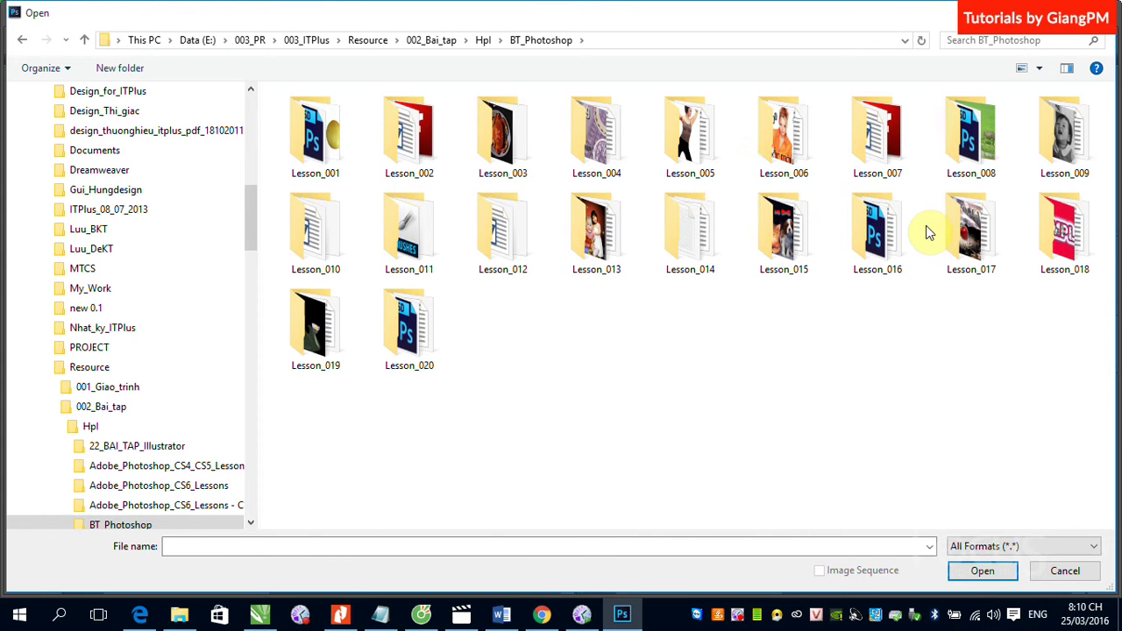
{"action": "double_click", "coordinate": [605, 244]}
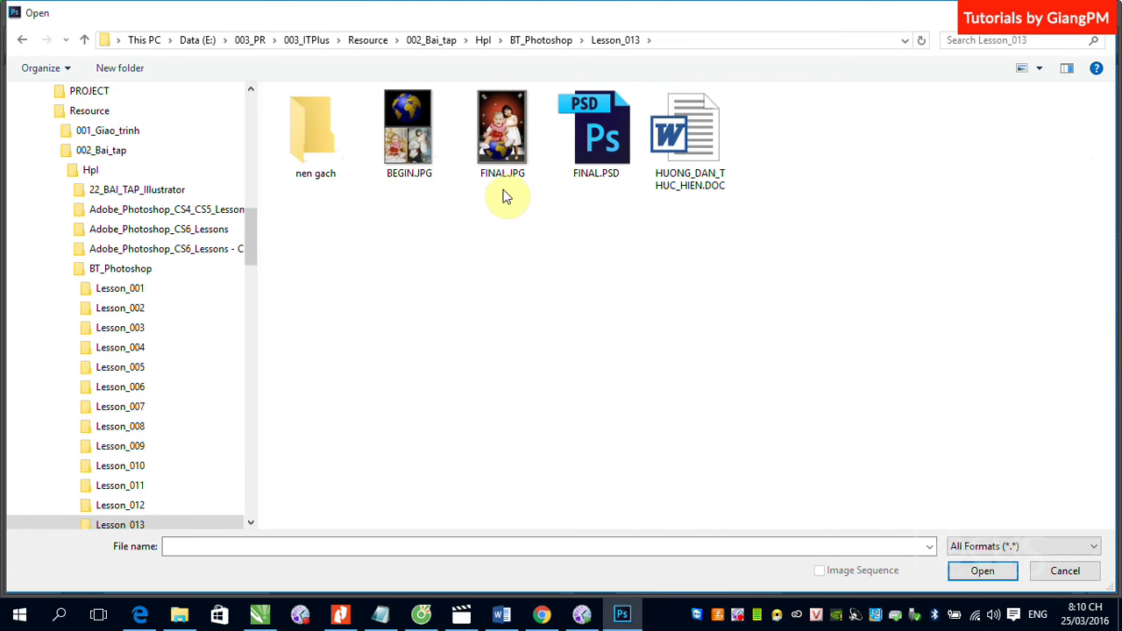
{"action": "left_click", "coordinate": [414, 174]}
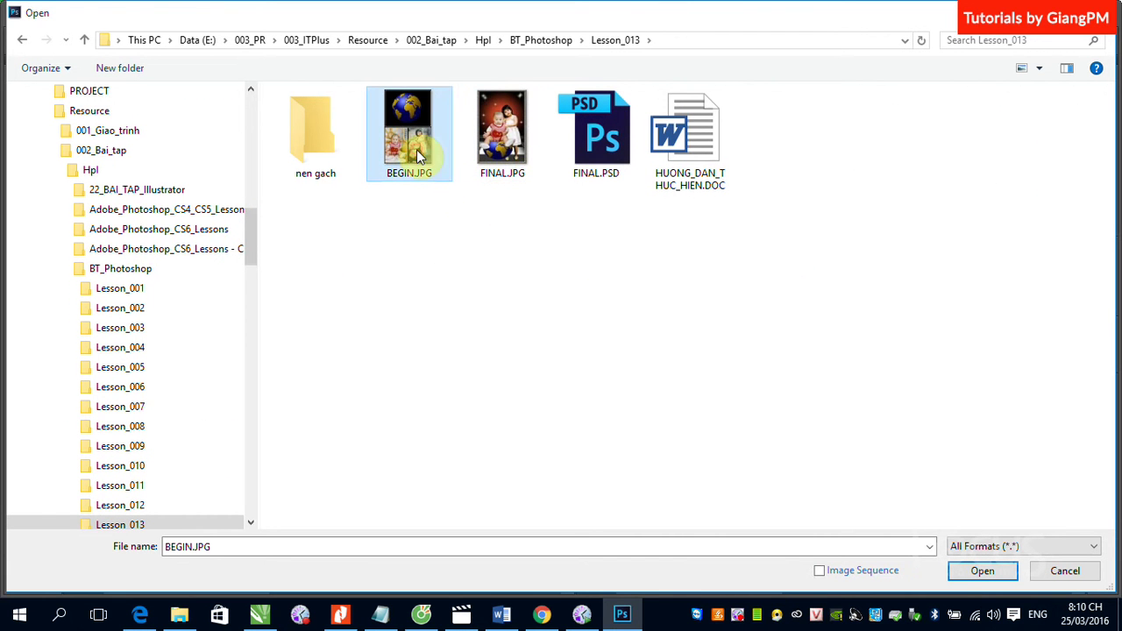
{"action": "left_click", "coordinate": [981, 571]}
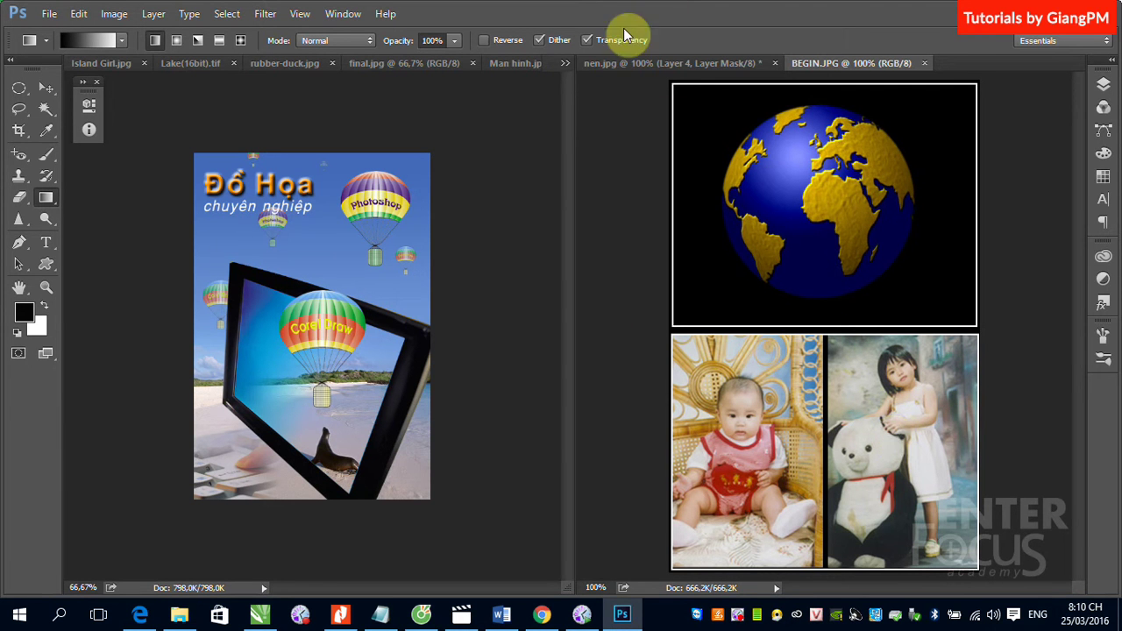
- Open FINAL.JPG and dock its tab into the left document group
{"action": "left_click", "coordinate": [49, 13]}
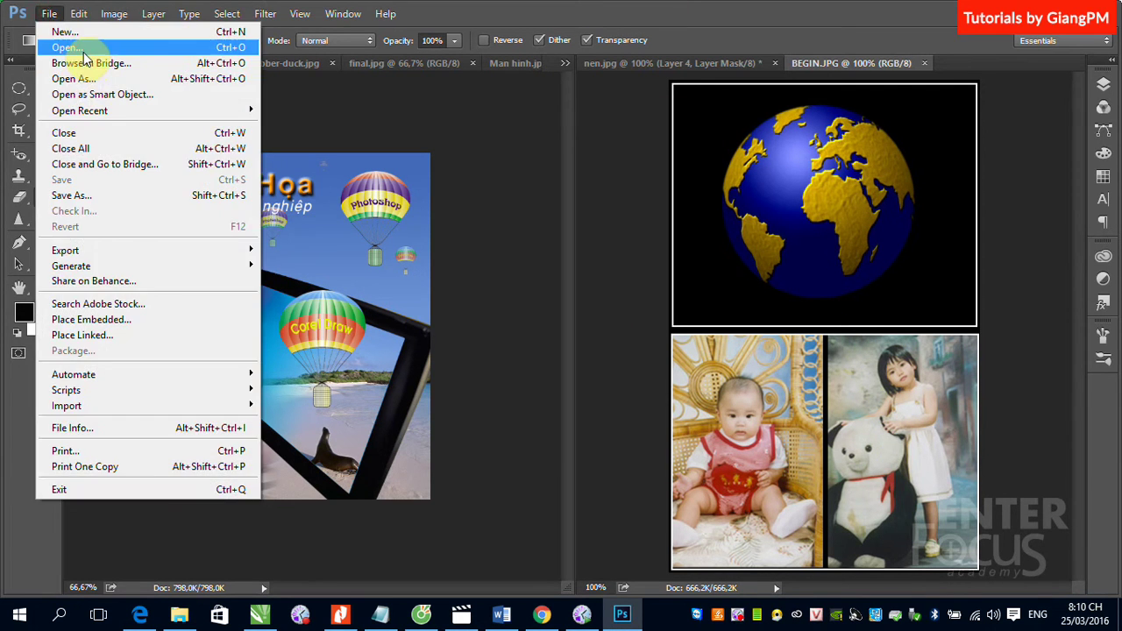
{"action": "left_click", "coordinate": [70, 47]}
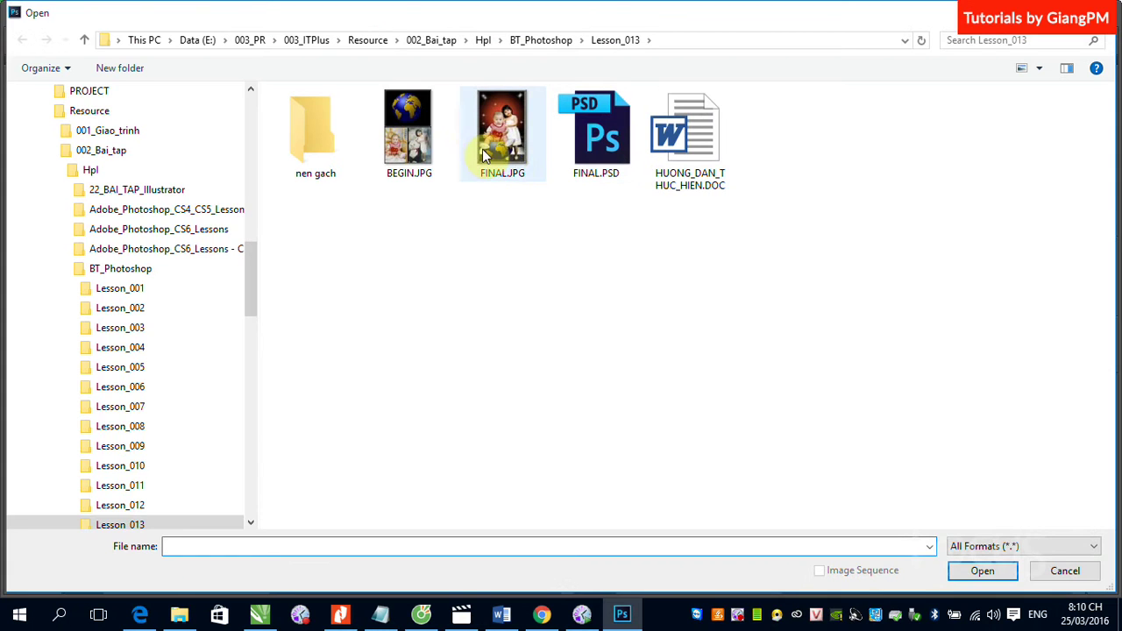
{"action": "left_click", "coordinate": [484, 155]}
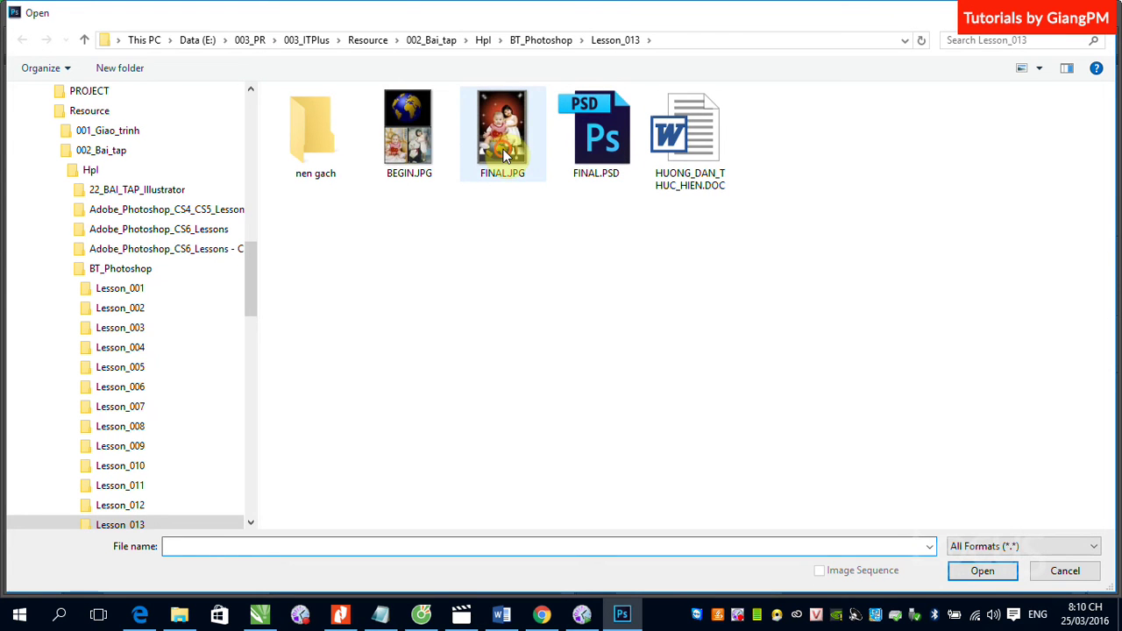
{"action": "left_click", "coordinate": [983, 571]}
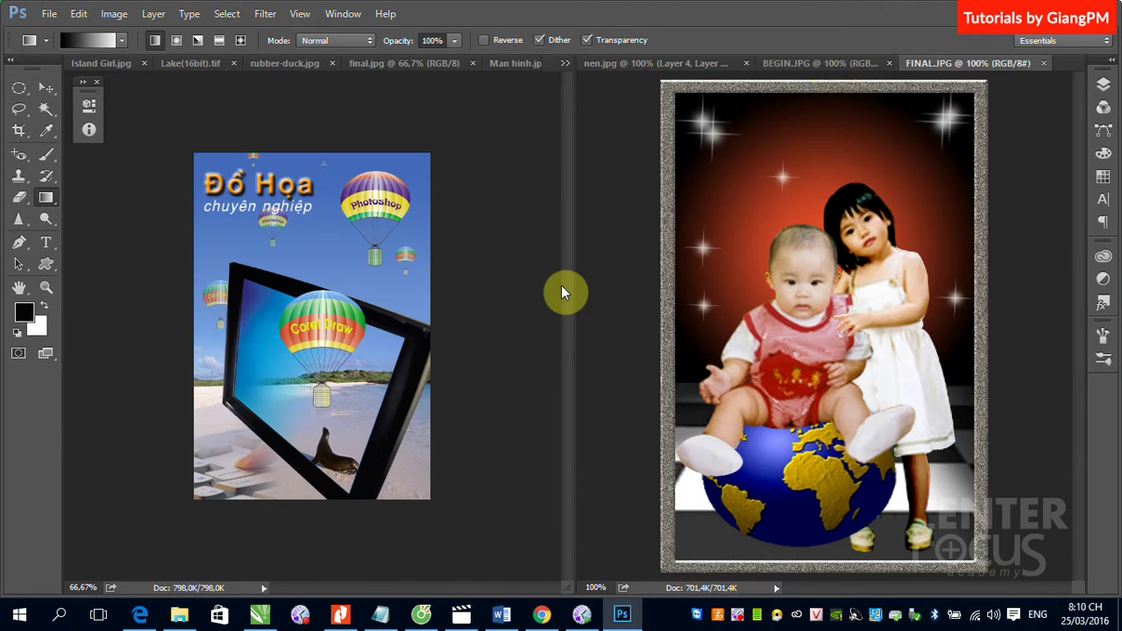
{"action": "left_click_drag", "start_coordinate": [927, 58], "coordinate": [379, 68]}
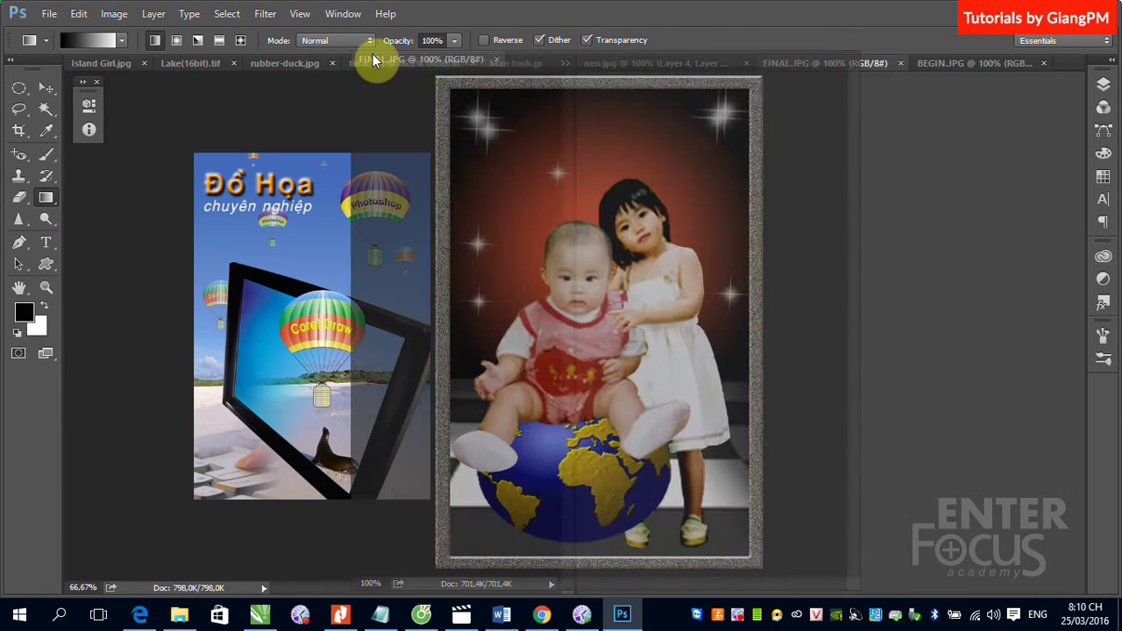
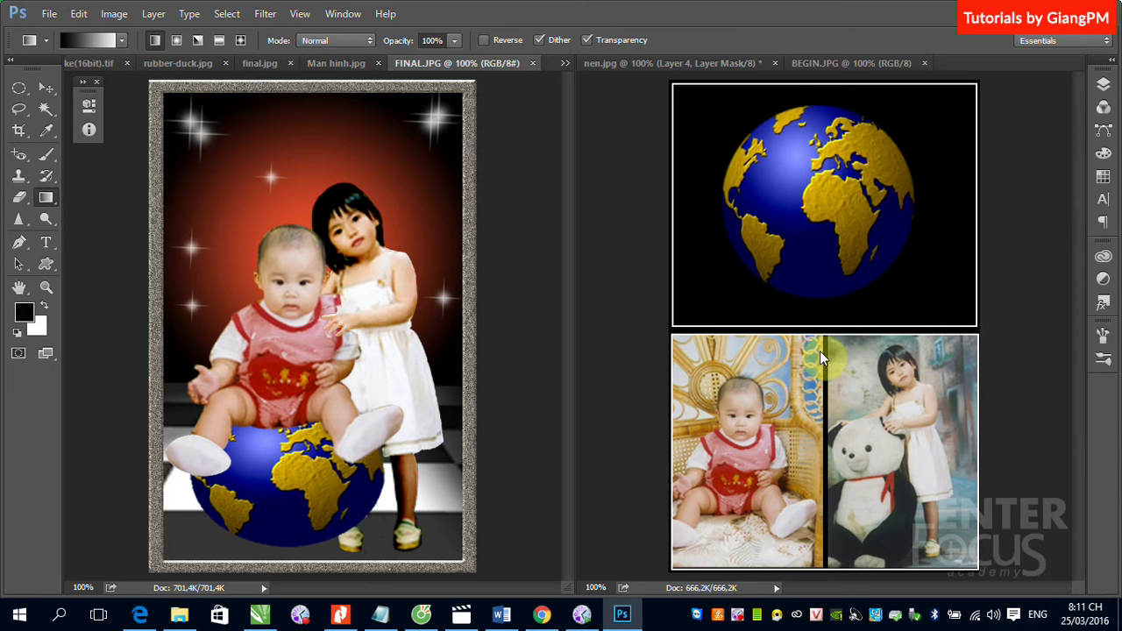
- Zoom onto the baby in BEGIN.JPG and clear the FINAL.JPG canvas to plain white
{"action": "left_click", "coordinate": [869, 352]}
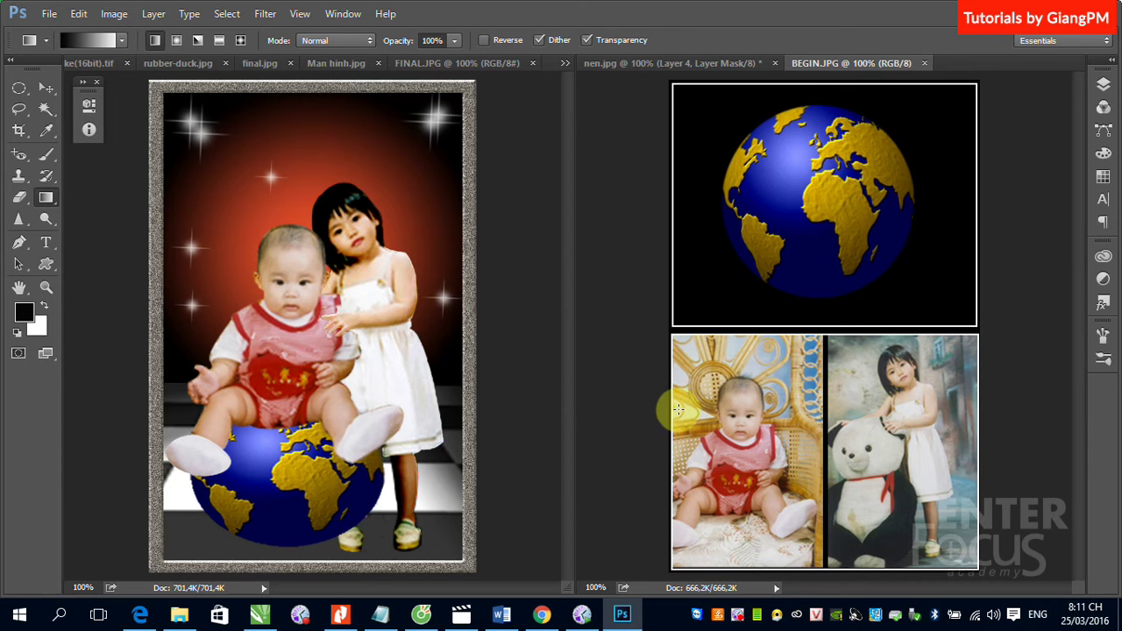
{"action": "left_click_drag", "start_coordinate": [682, 363], "coordinate": [839, 501]}
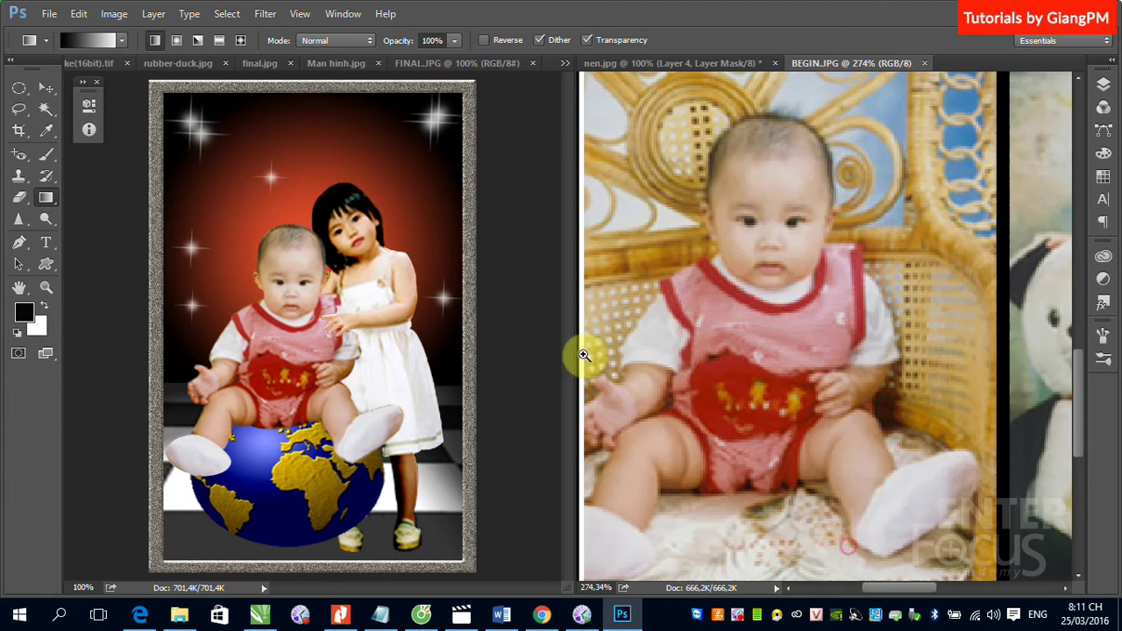
{"action": "left_click", "coordinate": [320, 173]}
{"action": "left_click", "coordinate": [46, 88]}
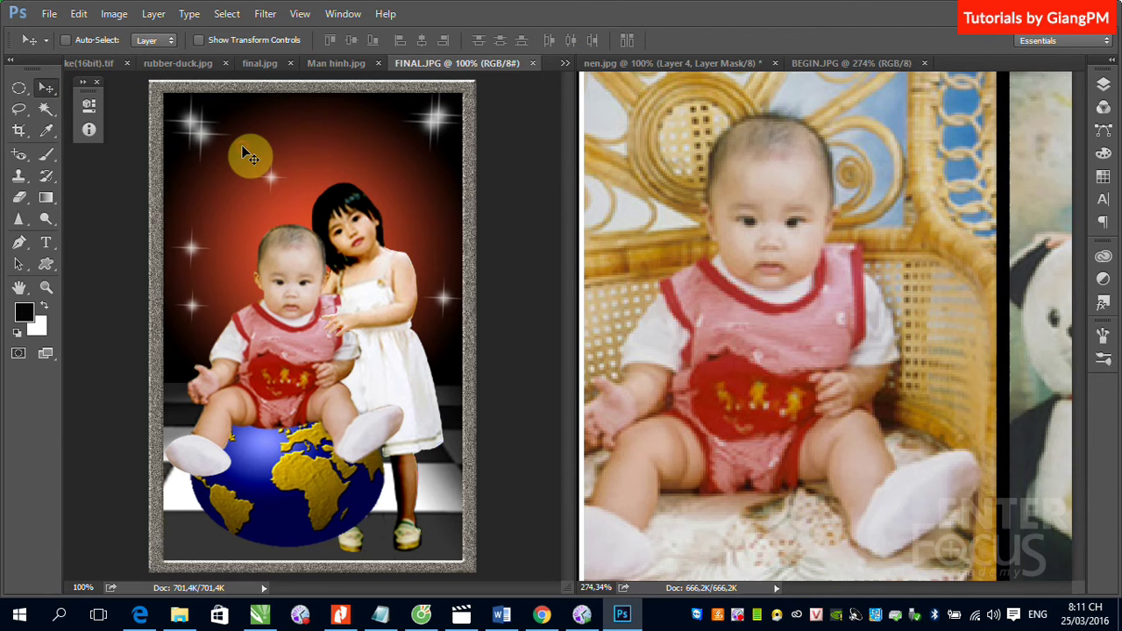
{"action": "key", "text": "ctrl+a"}
{"action": "key", "text": "Delete"}
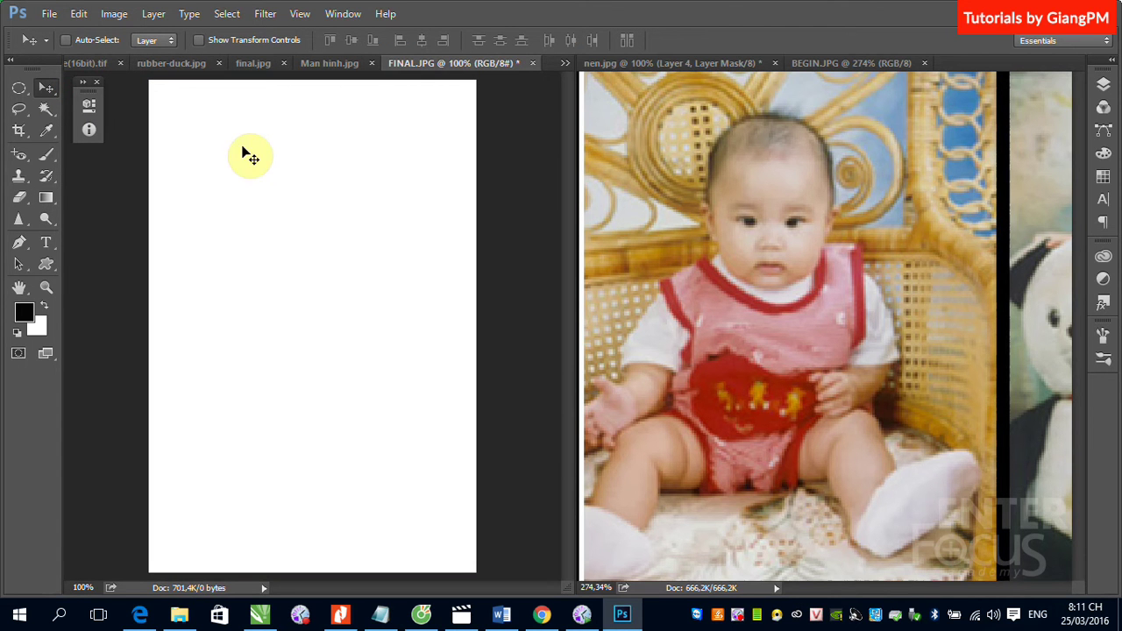
{"action": "left_click", "coordinate": [786, 163]}
- Start a Pen path at the baby's left hand, tracing up the arm and shoulder to the temple
{"action": "left_click", "coordinate": [20, 241]}
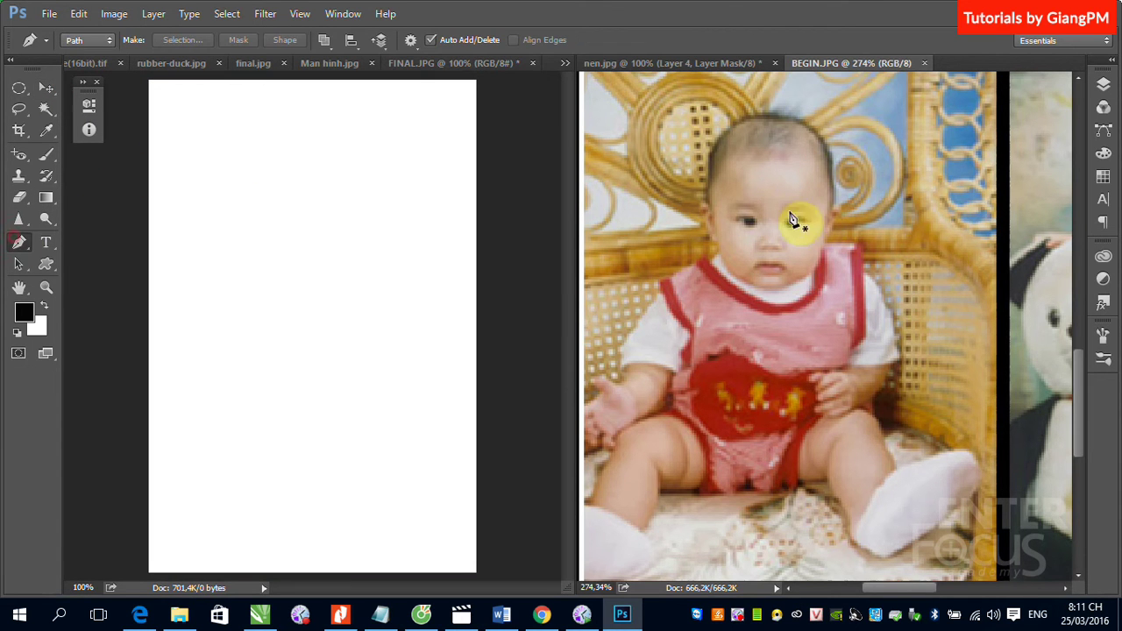
{"action": "left_click_drag", "start_coordinate": [605, 107], "coordinate": [1003, 516]}
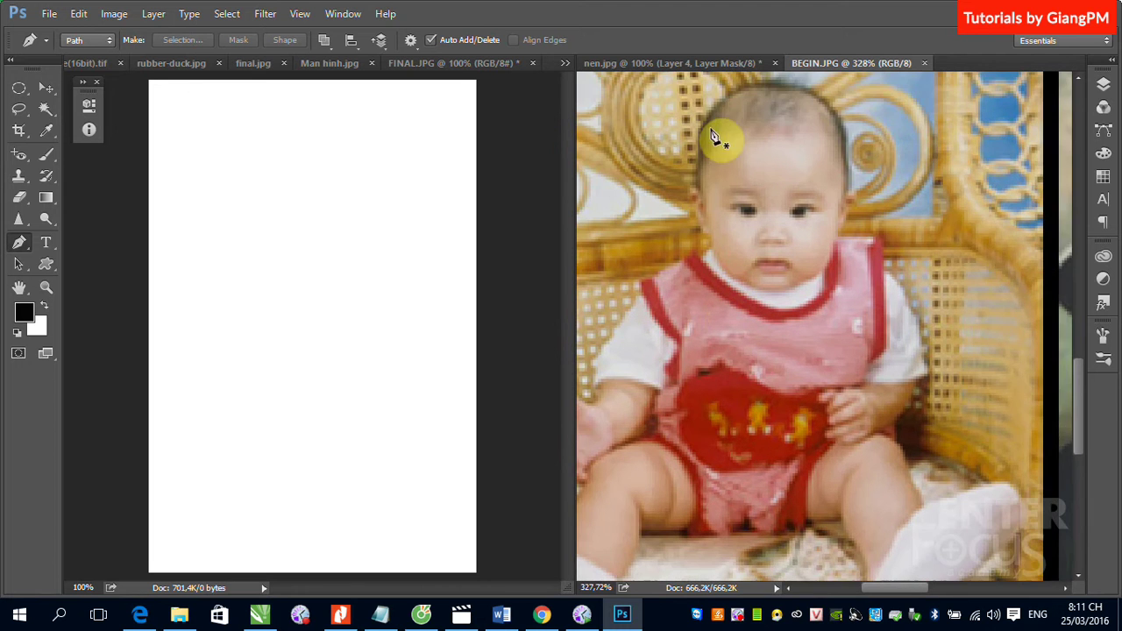
{"action": "left_click_drag", "start_coordinate": [692, 418], "coordinate": [790, 375]}
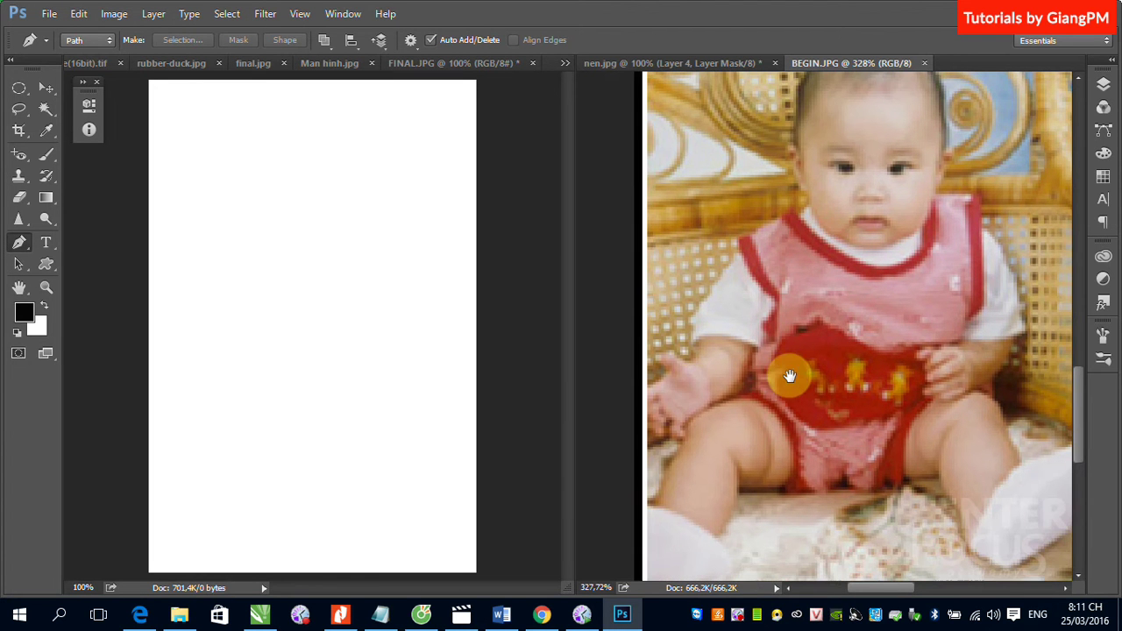
{"action": "left_click", "coordinate": [665, 356]}
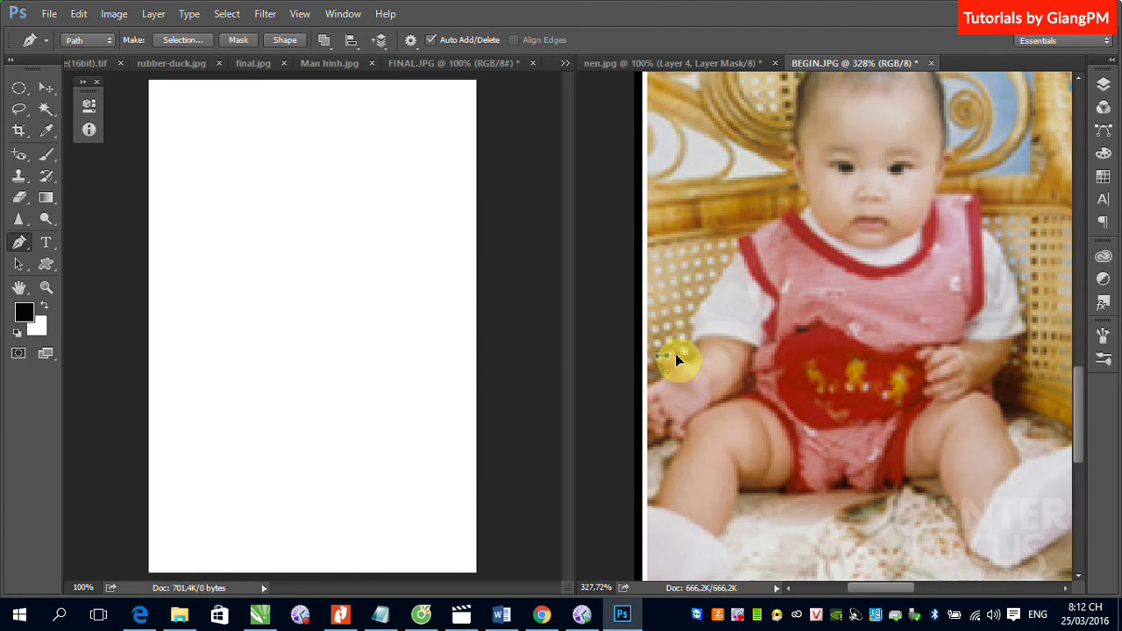
{"action": "left_click_drag", "start_coordinate": [669, 362], "coordinate": [696, 359]}
{"action": "left_click", "coordinate": [696, 323]}
{"action": "left_click_drag", "start_coordinate": [741, 256], "coordinate": [769, 241]}
{"action": "left_click", "coordinate": [752, 237]}
{"action": "left_click_drag", "start_coordinate": [800, 186], "coordinate": [796, 169]}
{"action": "left_click", "coordinate": [796, 148]}
- Continue the path over the baby's head, past the right cheek and down the right shoulder
{"action": "mouse_move", "coordinate": [790, 125]}
{"action": "left_mouse_down"}
{"action": "mouse_move", "coordinate": [826, 231]}
{"action": "mouse_move", "coordinate": [852, 183]}
{"action": "left_mouse_up"}
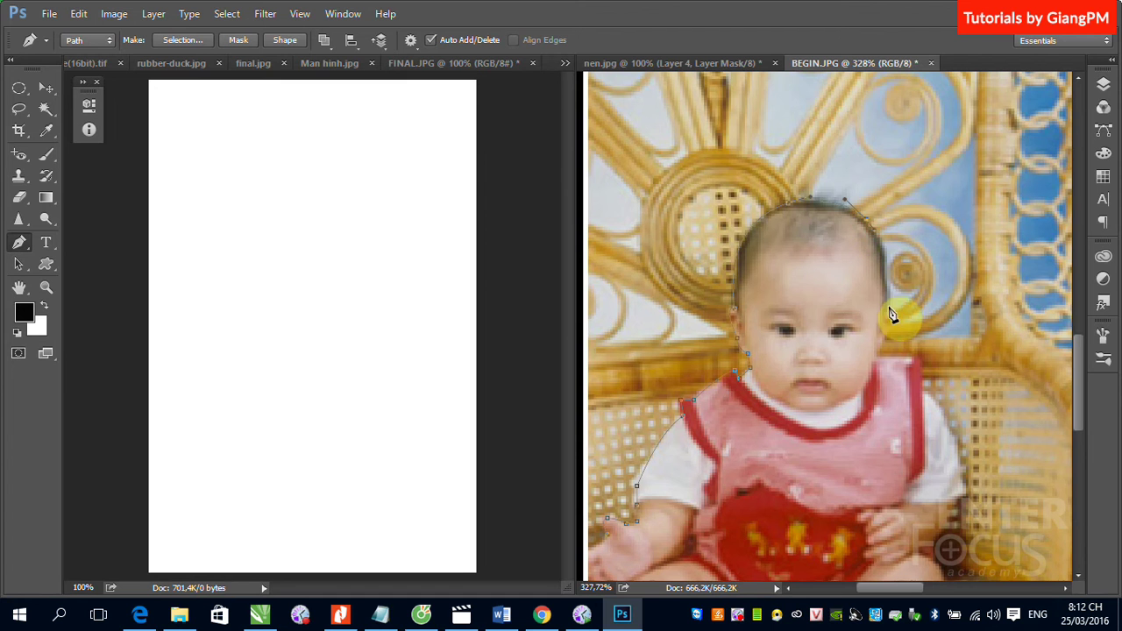
{"action": "left_click_drag", "start_coordinate": [888, 311], "coordinate": [883, 383]}
{"action": "left_click", "coordinate": [891, 307], "text": "alt"}
{"action": "left_click", "coordinate": [862, 352], "text": "ctrl"}
{"action": "left_click_drag", "start_coordinate": [877, 355], "coordinate": [927, 363]}
{"action": "left_click_drag", "start_coordinate": [929, 394], "coordinate": [868, 289]}
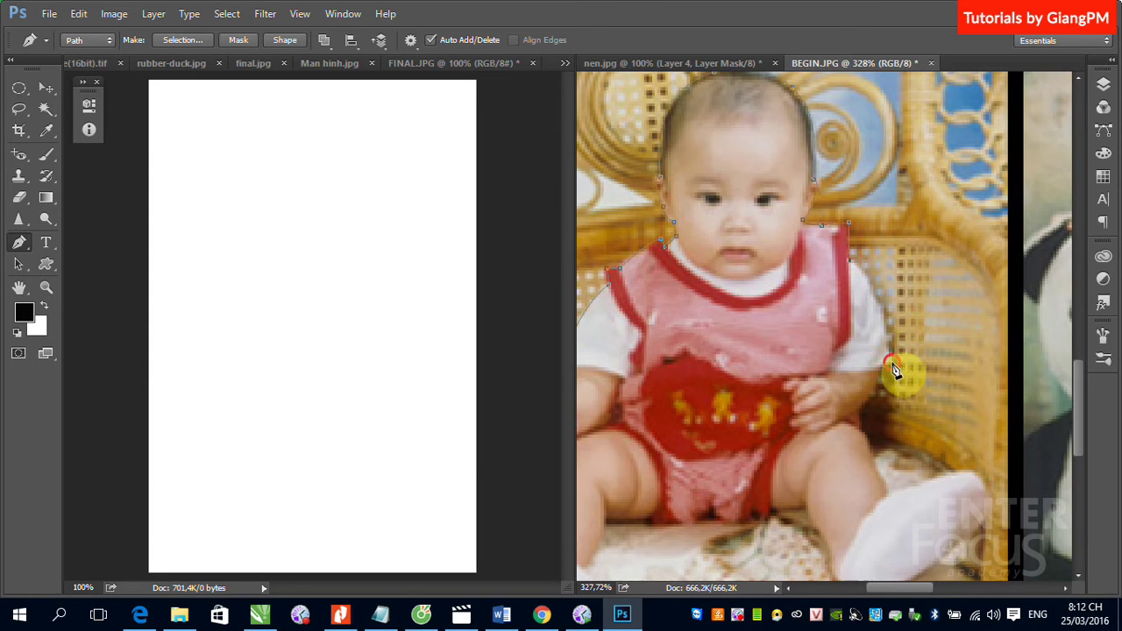
{"action": "mouse_move", "coordinate": [894, 407]}
{"action": "left_mouse_down"}
{"action": "mouse_move", "coordinate": [897, 440]}
{"action": "mouse_move", "coordinate": [884, 369]}
{"action": "left_mouse_up"}
- Trace the path down the baby's right arm toward the knee and right sock
{"action": "left_click_drag", "start_coordinate": [842, 430], "coordinate": [861, 418]}
{"action": "left_click", "coordinate": [866, 429]}
{"action": "left_click_drag", "start_coordinate": [875, 462], "coordinate": [876, 480]}
{"action": "left_click", "coordinate": [878, 469]}
{"action": "left_click_drag", "start_coordinate": [891, 492], "coordinate": [965, 471]}
{"action": "left_click", "coordinate": [988, 495]}
{"action": "mouse_move", "coordinate": [947, 513]}
{"action": "left_mouse_down"}
{"action": "mouse_move", "coordinate": [941, 460]}
{"action": "mouse_move", "coordinate": [905, 474]}
{"action": "left_mouse_up"}
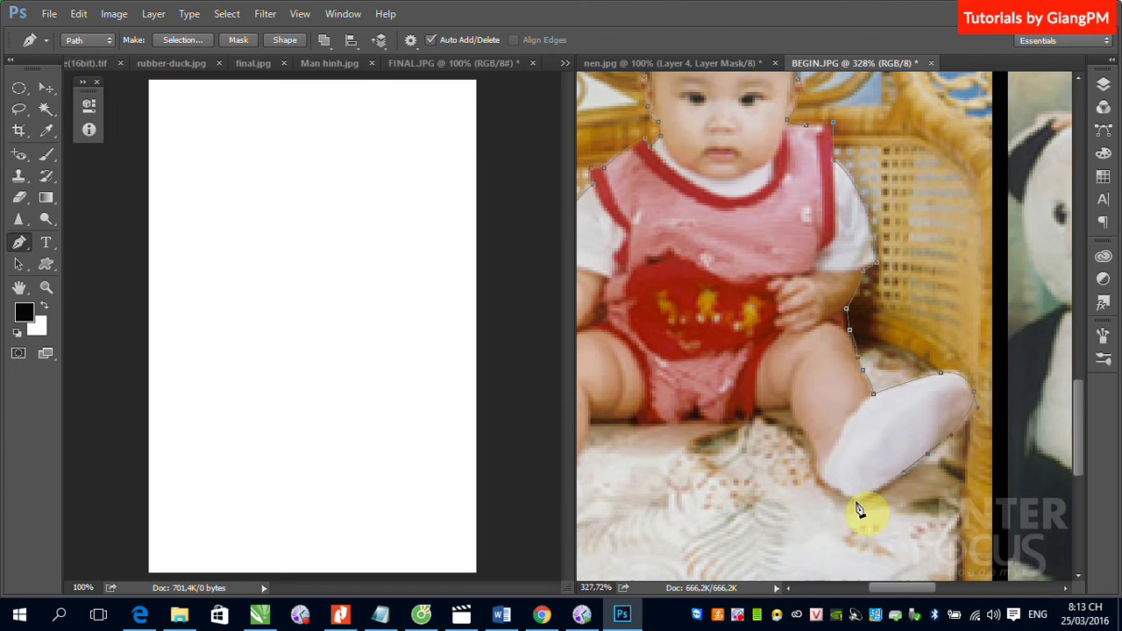
- Continue the path under the right sock, up the leg edge and beneath the baby's legs
{"action": "left_click_drag", "start_coordinate": [858, 501], "coordinate": [823, 498]}
{"action": "left_click_drag", "start_coordinate": [801, 431], "coordinate": [794, 397]}
{"action": "left_click", "coordinate": [759, 417]}
{"action": "left_click_drag", "start_coordinate": [759, 419], "coordinate": [732, 424]}
{"action": "left_click", "coordinate": [694, 414]}
{"action": "mouse_move", "coordinate": [660, 421]}
{"action": "left_mouse_down"}
{"action": "mouse_move", "coordinate": [638, 426]}
{"action": "mouse_move", "coordinate": [772, 371]}
{"action": "left_mouse_up"}
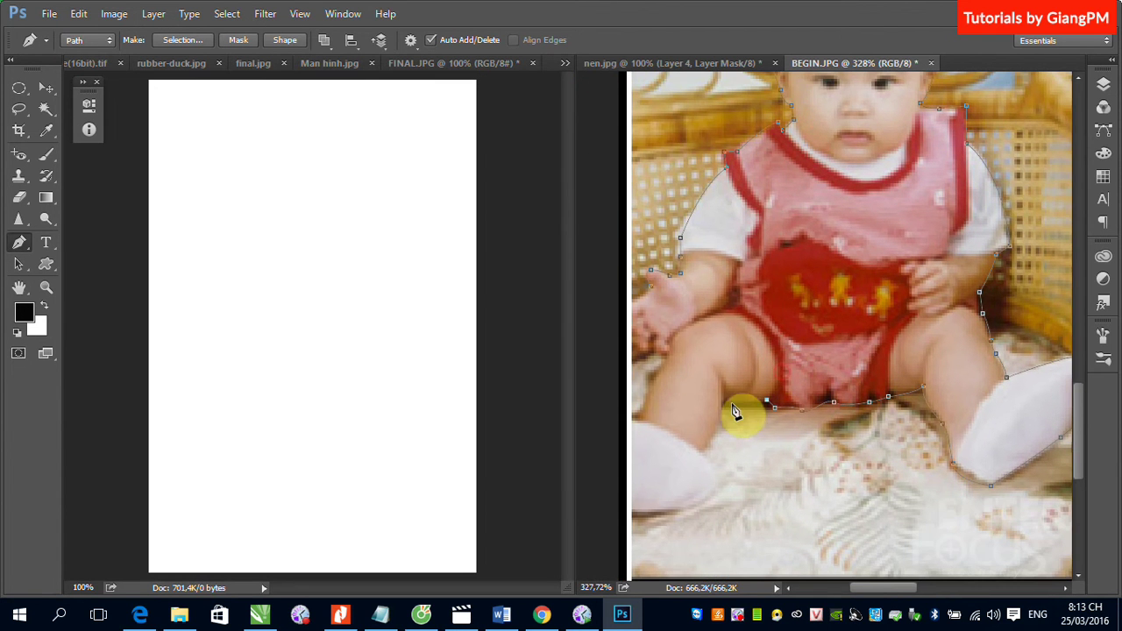
{"action": "mouse_move", "coordinate": [727, 407]}
{"action": "left_mouse_down"}
{"action": "mouse_move", "coordinate": [713, 403]}
{"action": "mouse_move", "coordinate": [722, 413]}
{"action": "left_mouse_up"}
- Run the path around the left sock and up the image's left edge
{"action": "left_click_drag", "start_coordinate": [703, 450], "coordinate": [689, 471]}
{"action": "left_click", "coordinate": [716, 481]}
{"action": "left_click", "coordinate": [680, 517]}
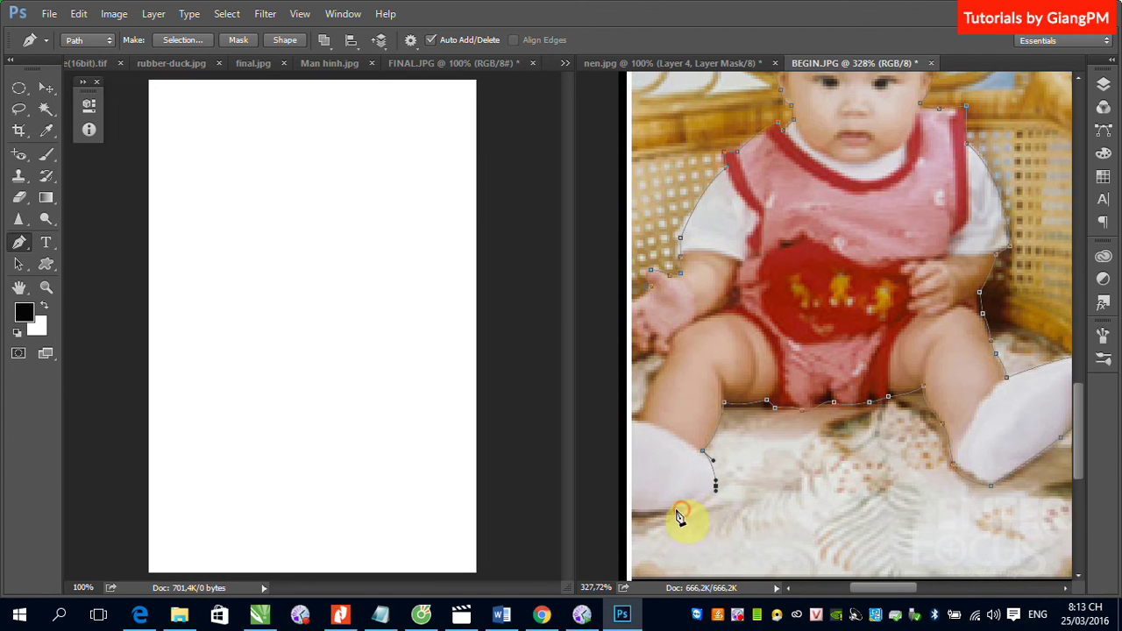
{"action": "left_click", "coordinate": [631, 510]}
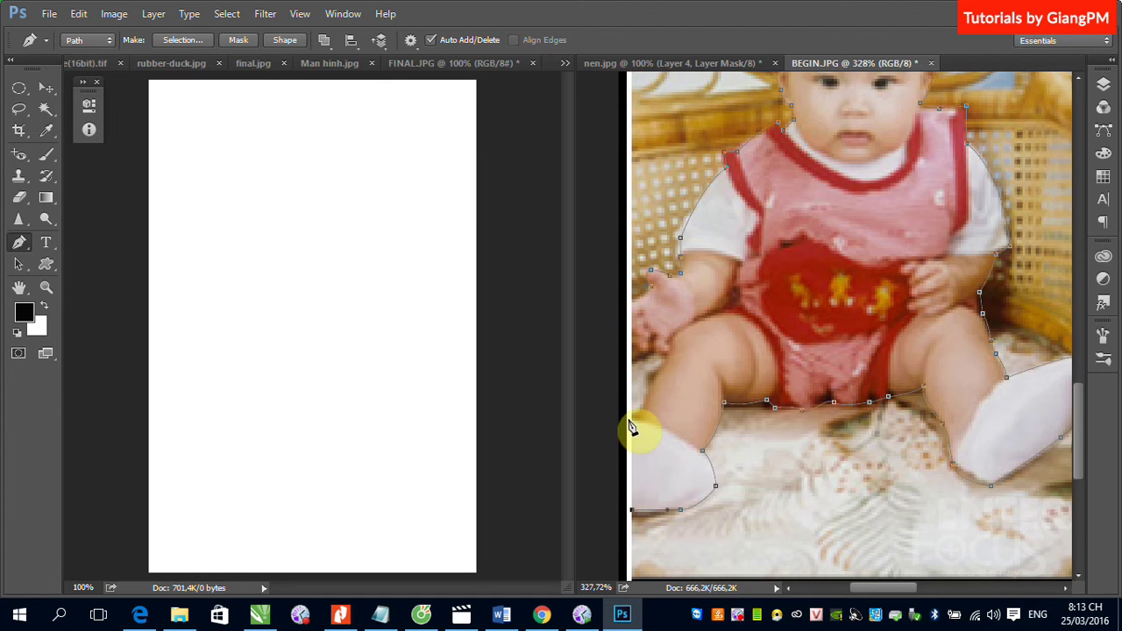
{"action": "left_click", "coordinate": [629, 420]}
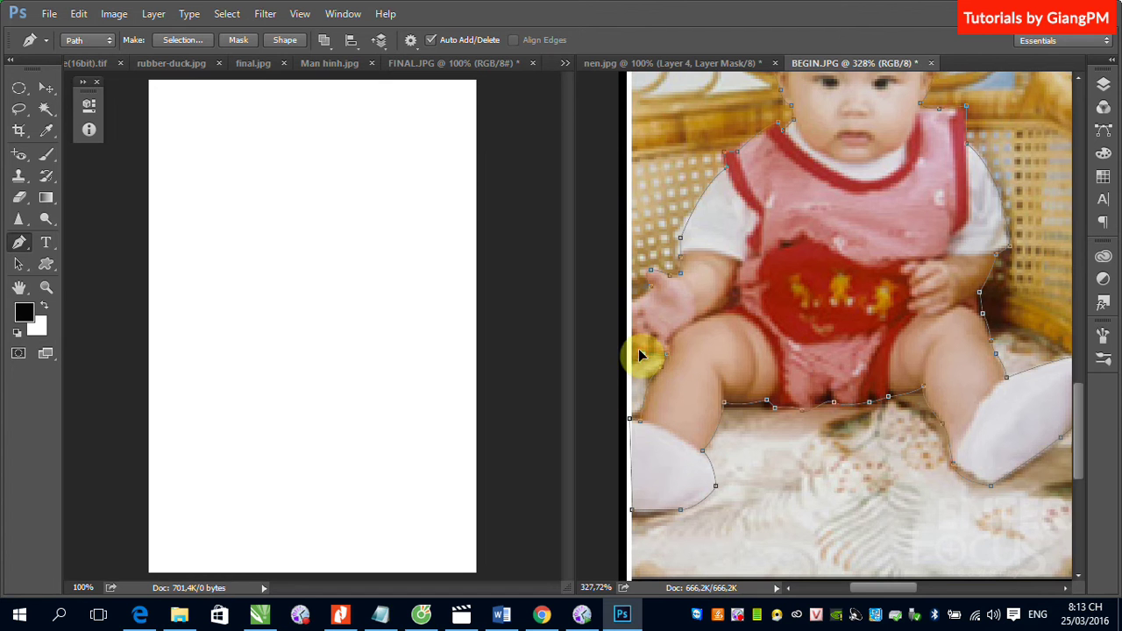
{"action": "left_click", "coordinate": [630, 307]}
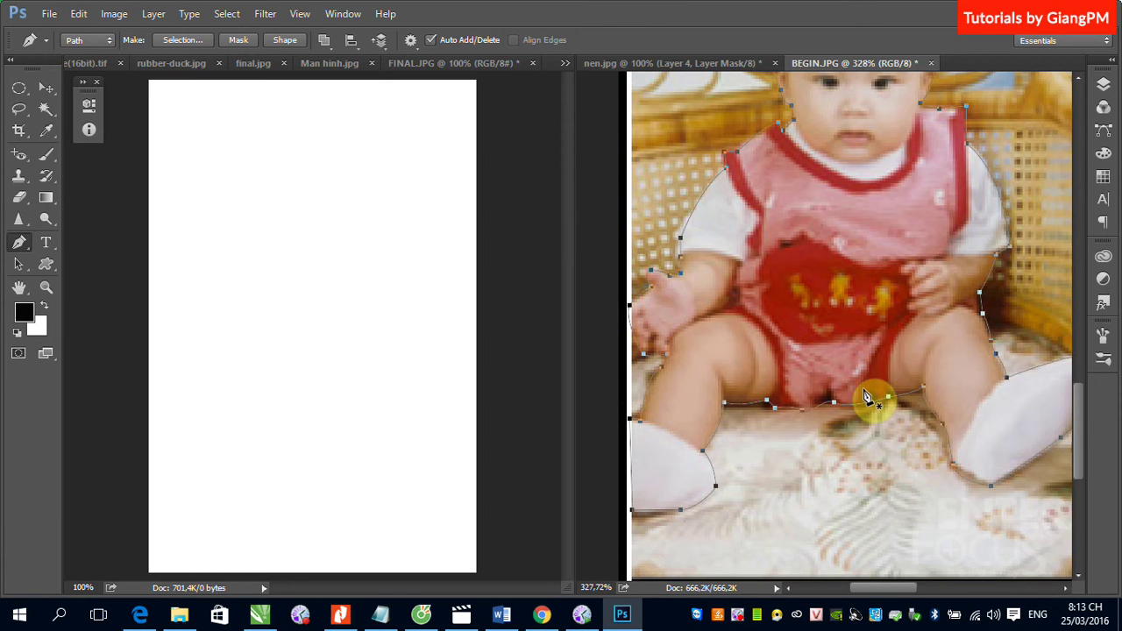
- Load the baby path as a selection and drag the baby onto FINAL.JPG as Layer 1
{"action": "key", "text": "ctrl+Return"}
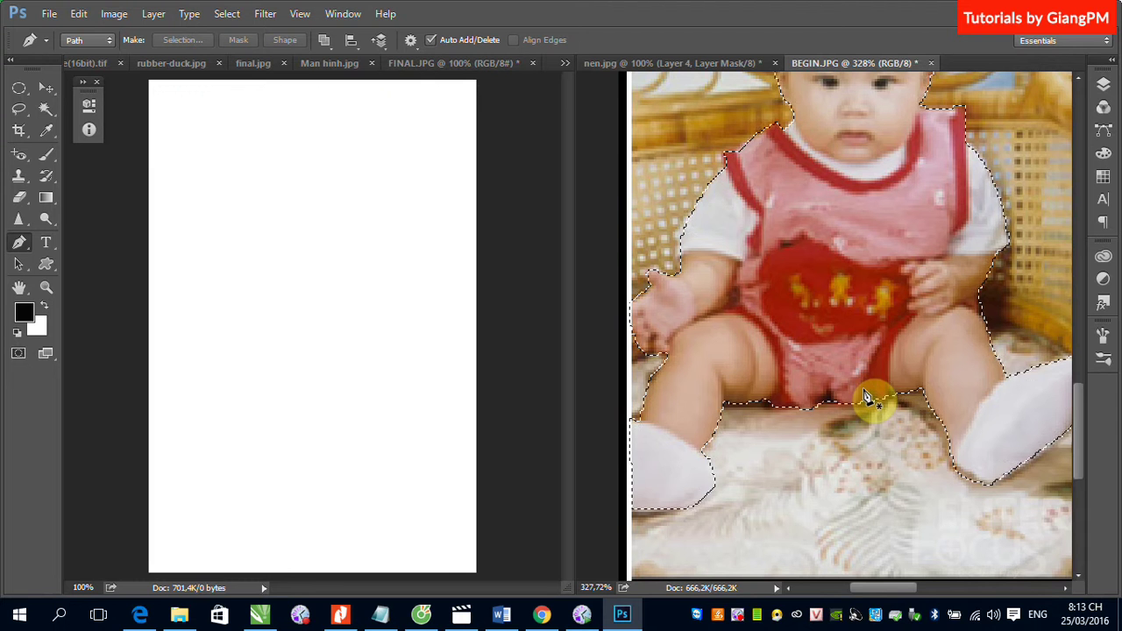
{"action": "key", "text": "ctrl+Tab"}
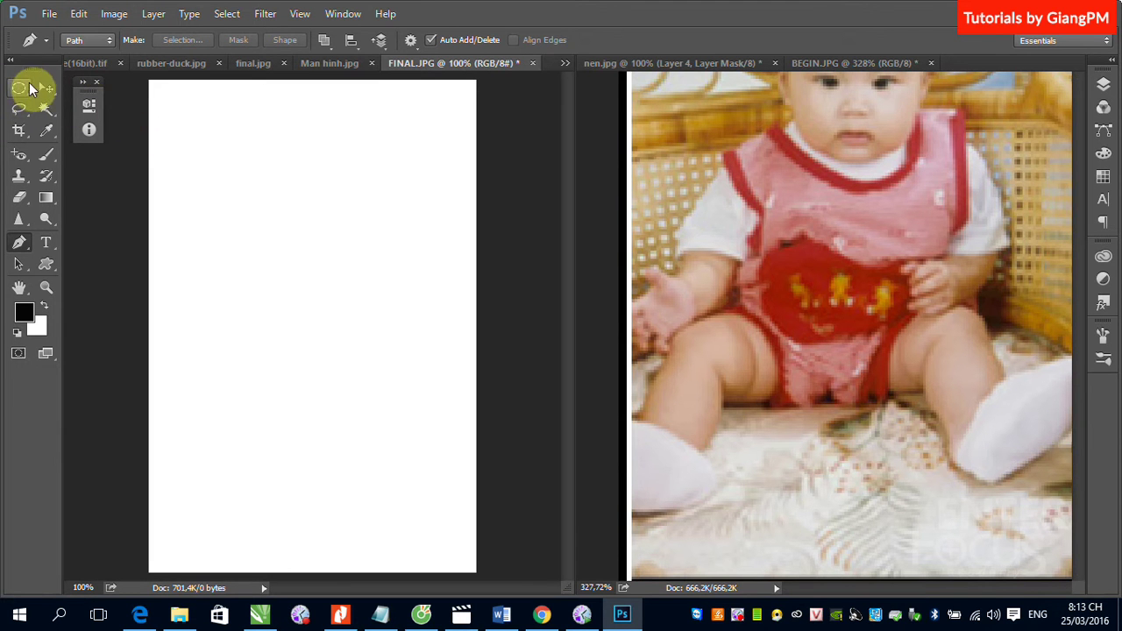
{"action": "left_click", "coordinate": [39, 88]}
{"action": "left_click", "coordinate": [688, 267]}
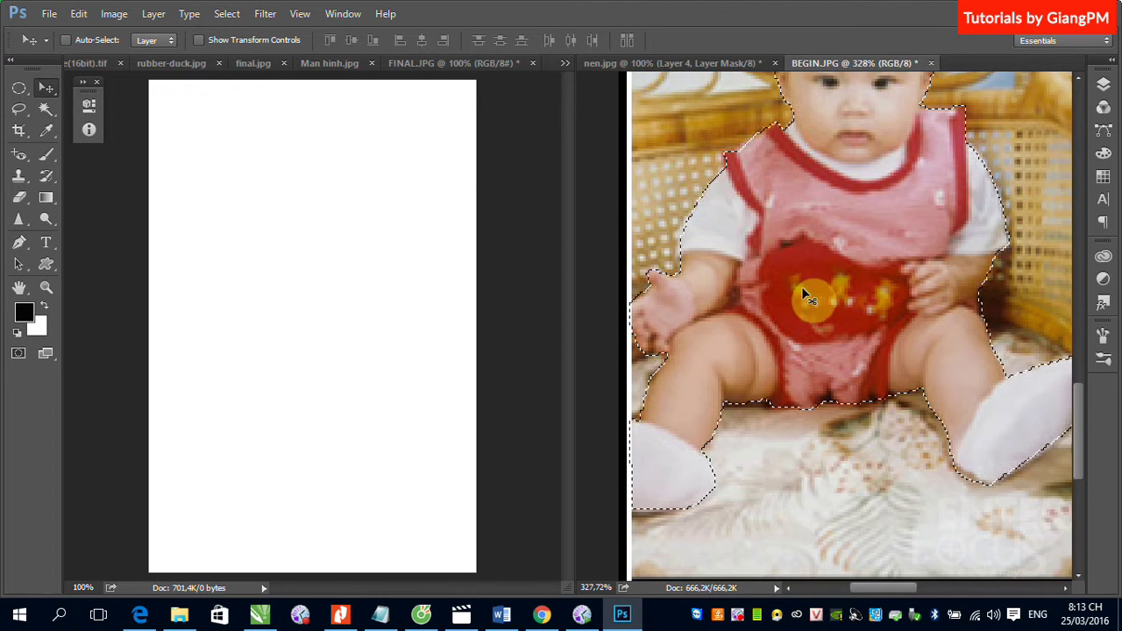
{"action": "left_click", "coordinate": [1104, 84]}
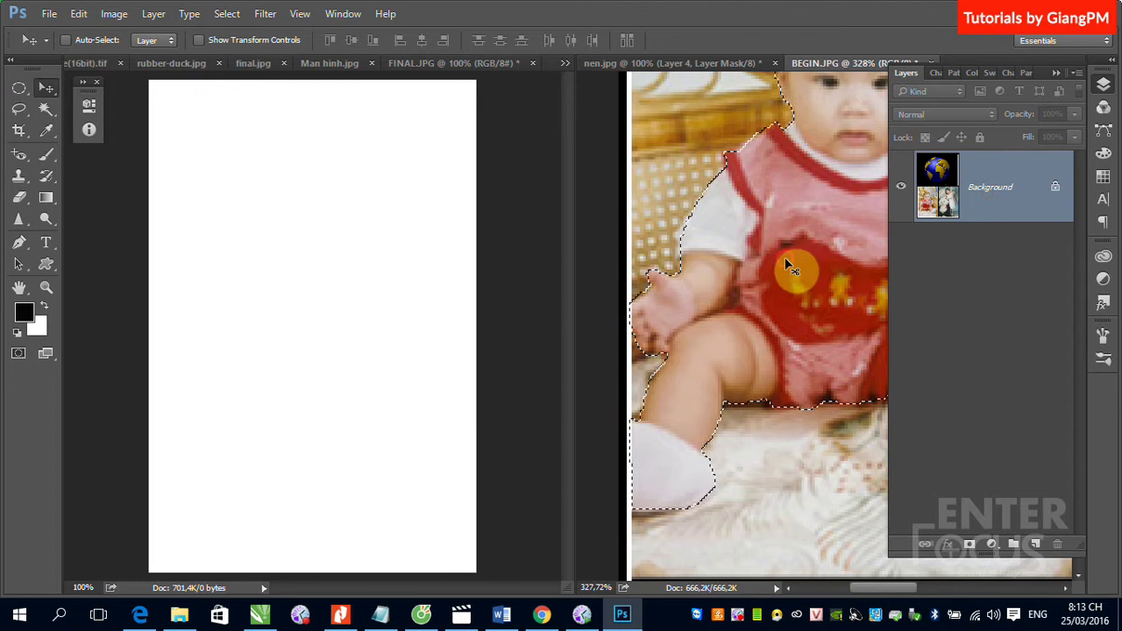
{"action": "left_click_drag", "start_coordinate": [790, 268], "coordinate": [349, 314]}
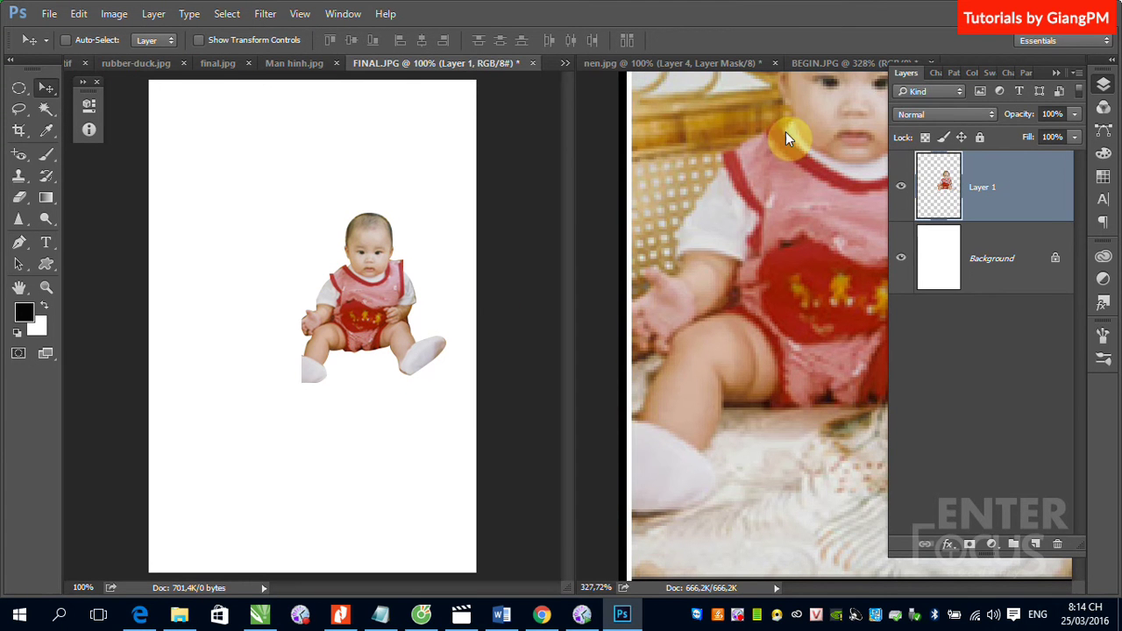
{"action": "left_click", "coordinate": [717, 248]}
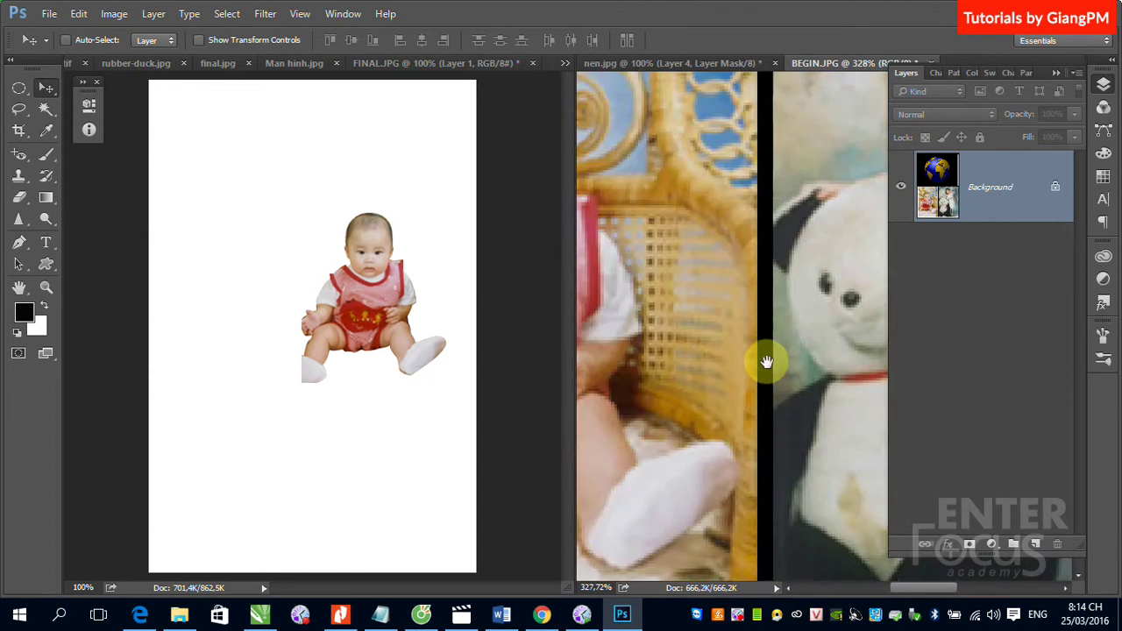
- Start a Pen path on the girl near the toy horse, curving up her arm to her head
{"action": "left_click_drag", "start_coordinate": [784, 338], "coordinate": [661, 401]}
{"action": "mouse_move", "coordinate": [733, 336]}
{"action": "left_mouse_down"}
{"action": "mouse_move", "coordinate": [782, 349]}
{"action": "mouse_move", "coordinate": [827, 325]}
{"action": "left_mouse_up"}
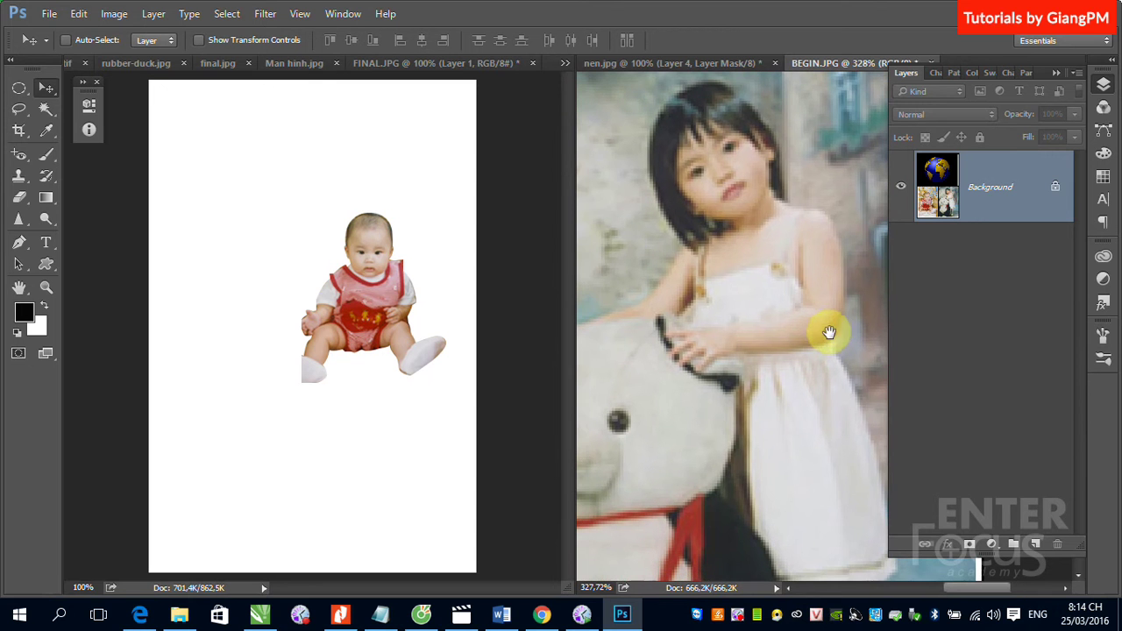
{"action": "left_click", "coordinate": [19, 242]}
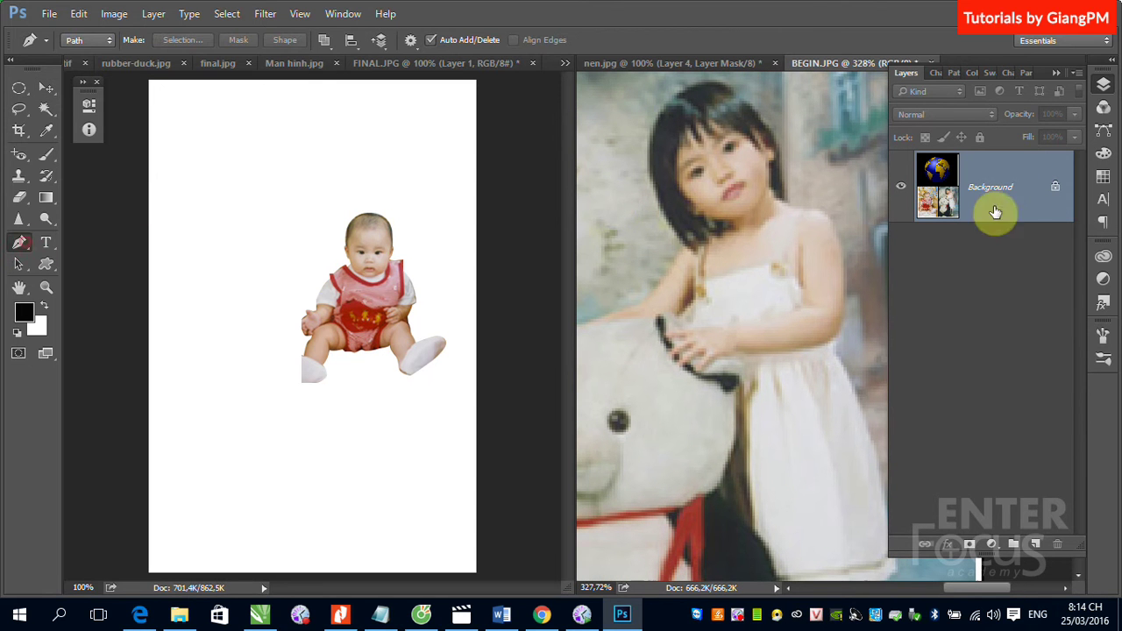
{"action": "left_click", "coordinate": [589, 324]}
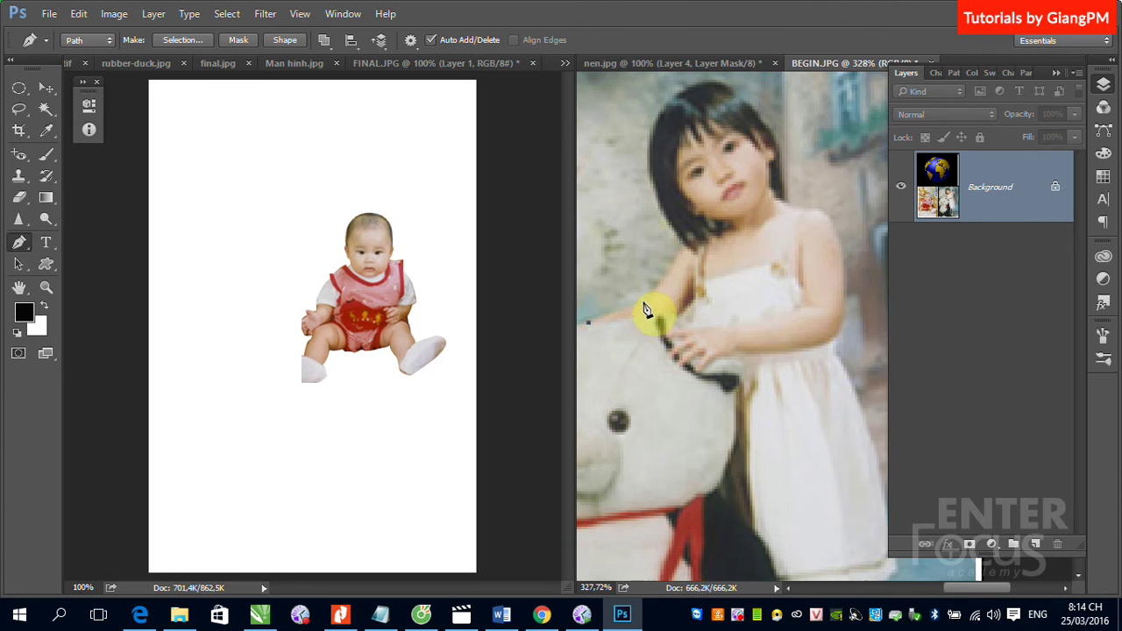
{"action": "left_click_drag", "start_coordinate": [657, 305], "coordinate": [652, 296]}
{"action": "left_click", "coordinate": [673, 257]}
{"action": "left_click_drag", "start_coordinate": [673, 257], "coordinate": [692, 251]}
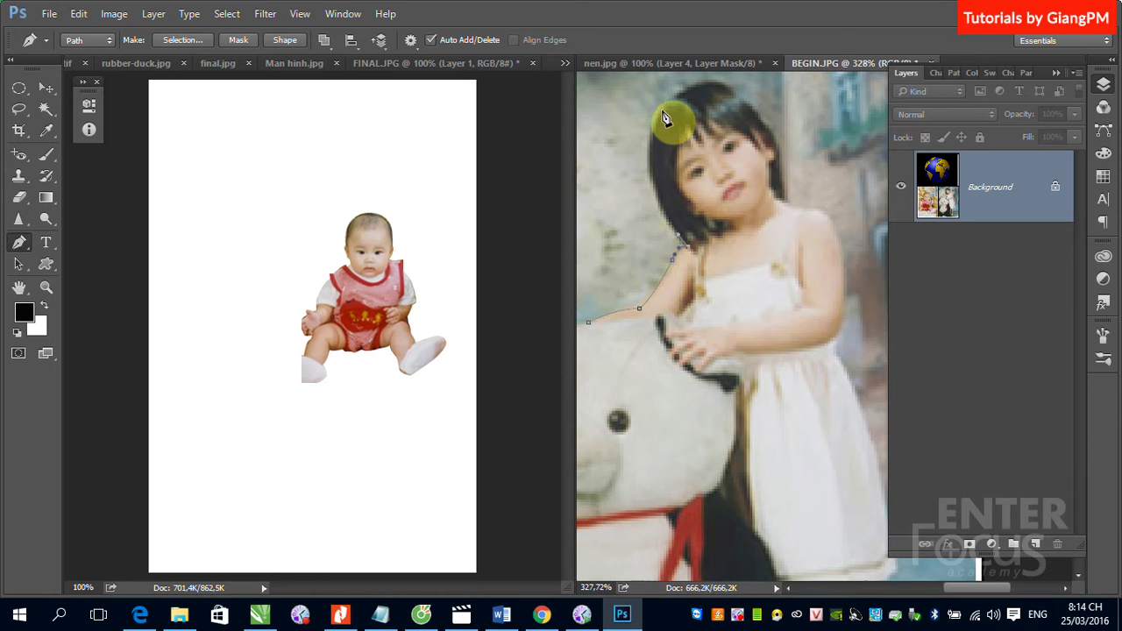
{"action": "mouse_move", "coordinate": [660, 109]}
{"action": "left_mouse_down"}
{"action": "mouse_move", "coordinate": [681, 103]}
{"action": "mouse_move", "coordinate": [693, 154]}
{"action": "mouse_move", "coordinate": [674, 190]}
{"action": "mouse_move", "coordinate": [736, 189]}
{"action": "left_mouse_up"}
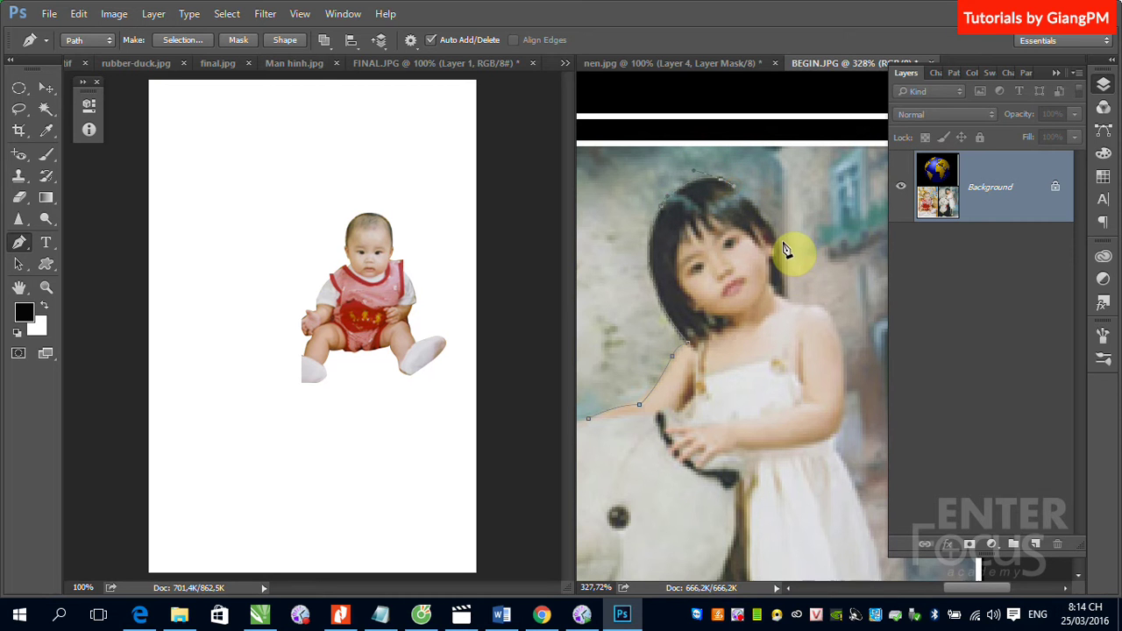
- Add anchors across the girl's shoulder and down along her arm
{"action": "left_click", "coordinate": [785, 300]}
{"action": "left_click", "coordinate": [808, 305]}
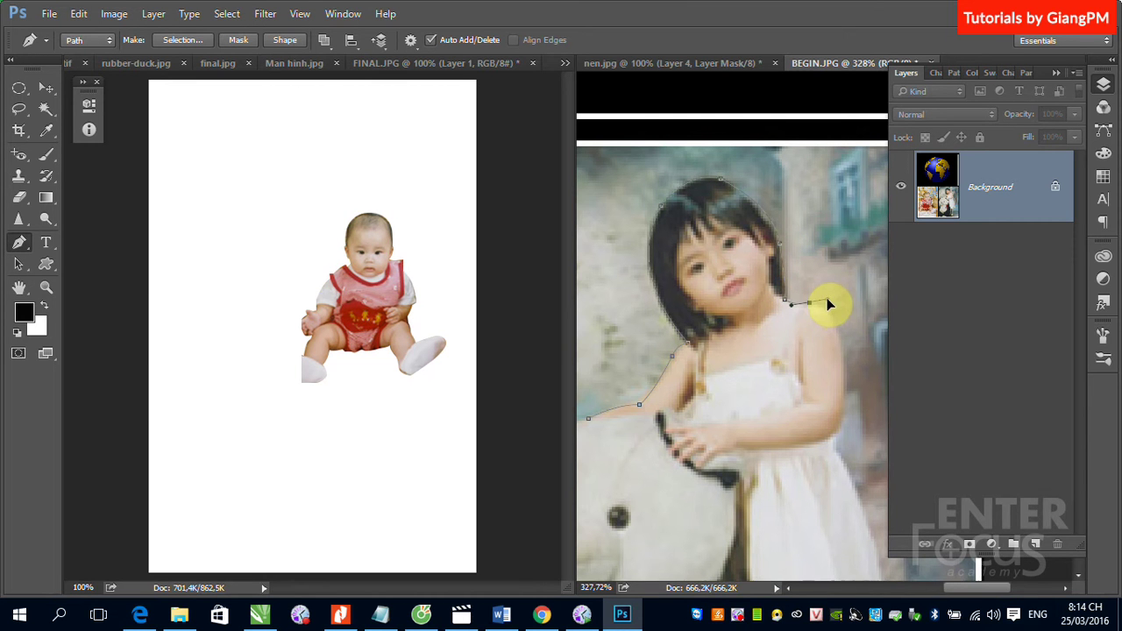
{"action": "left_click", "coordinate": [829, 303]}
{"action": "left_click_drag", "start_coordinate": [824, 301], "coordinate": [821, 304]}
{"action": "left_click", "coordinate": [846, 415]}
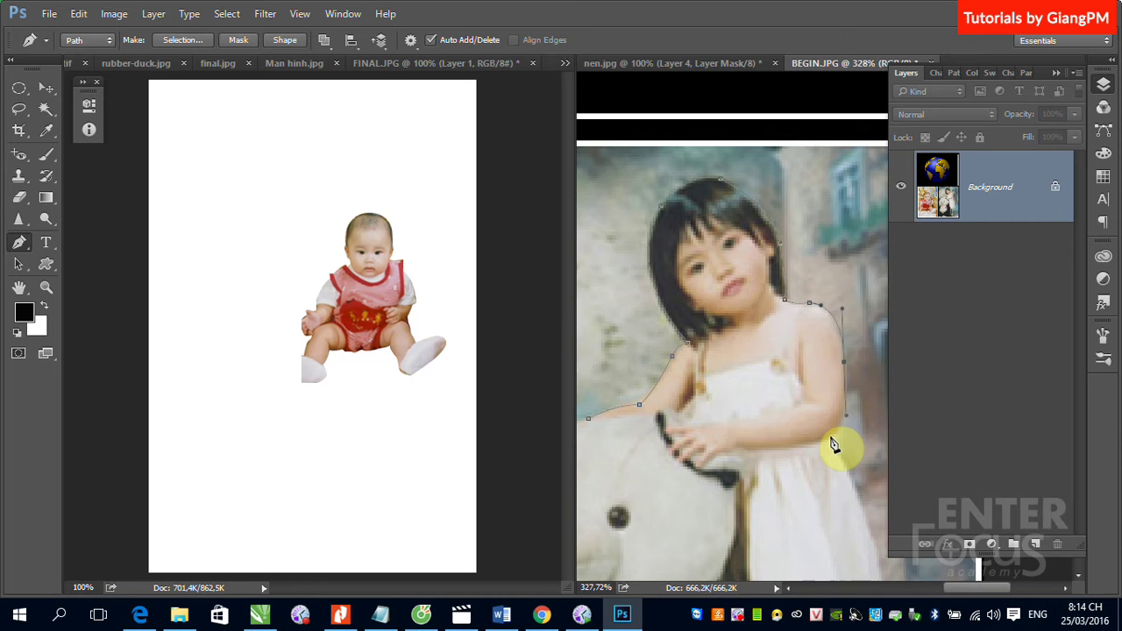
{"action": "left_click", "coordinate": [834, 438]}
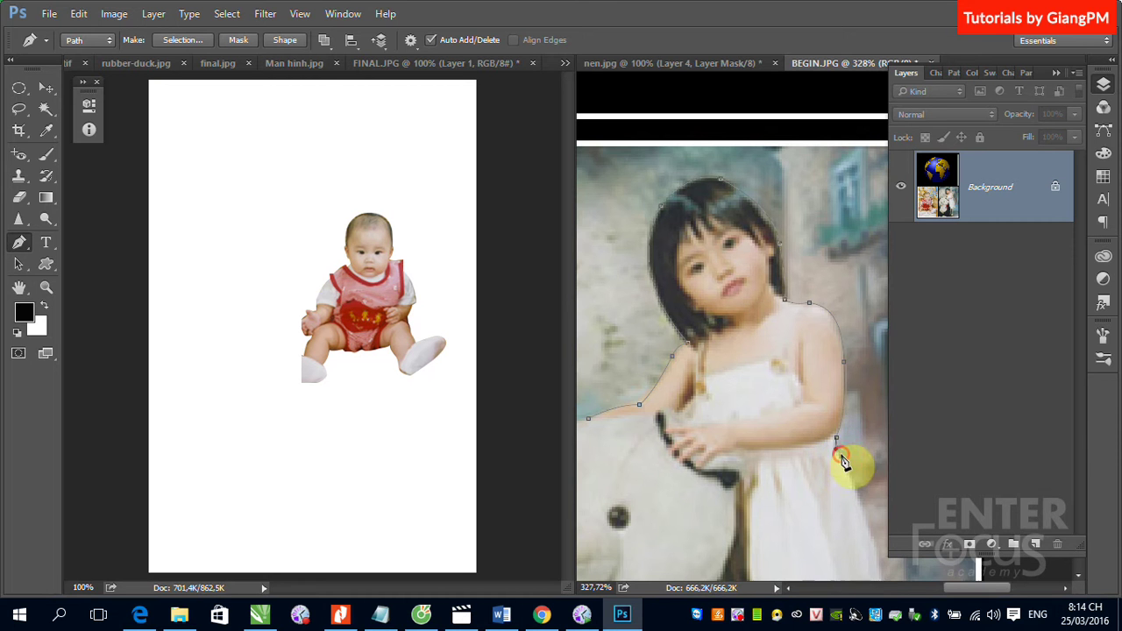
{"action": "left_click_drag", "start_coordinate": [852, 476], "coordinate": [746, 365]}
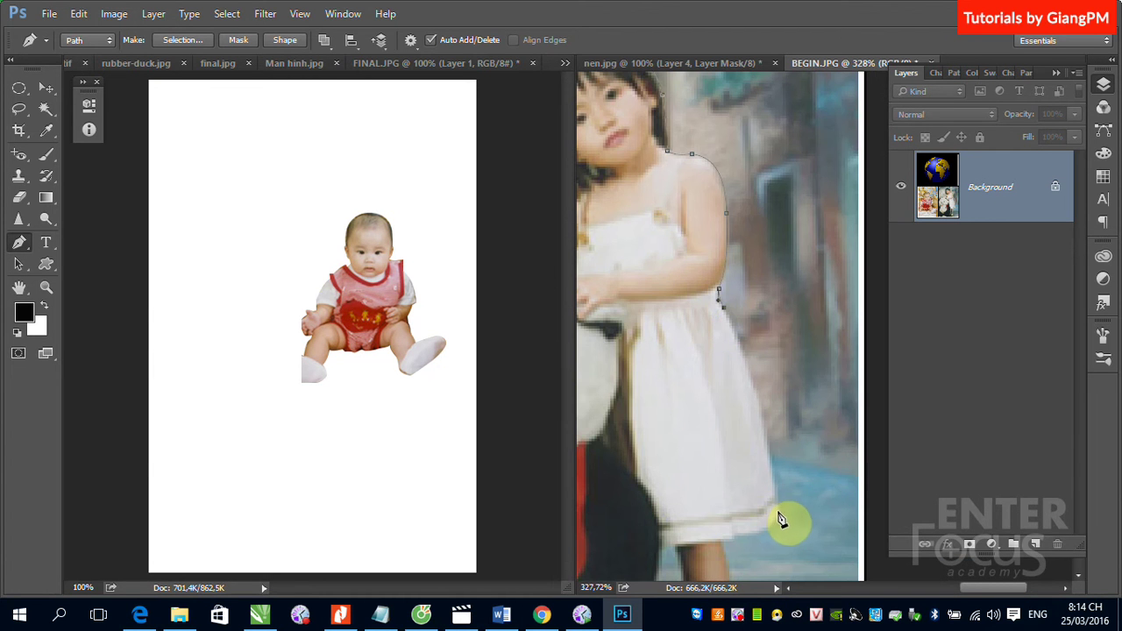
- Trace the path around the girl's heel, shoe and ankle, then up the inner leg to the toy
{"action": "left_click_drag", "start_coordinate": [783, 525], "coordinate": [775, 588]}
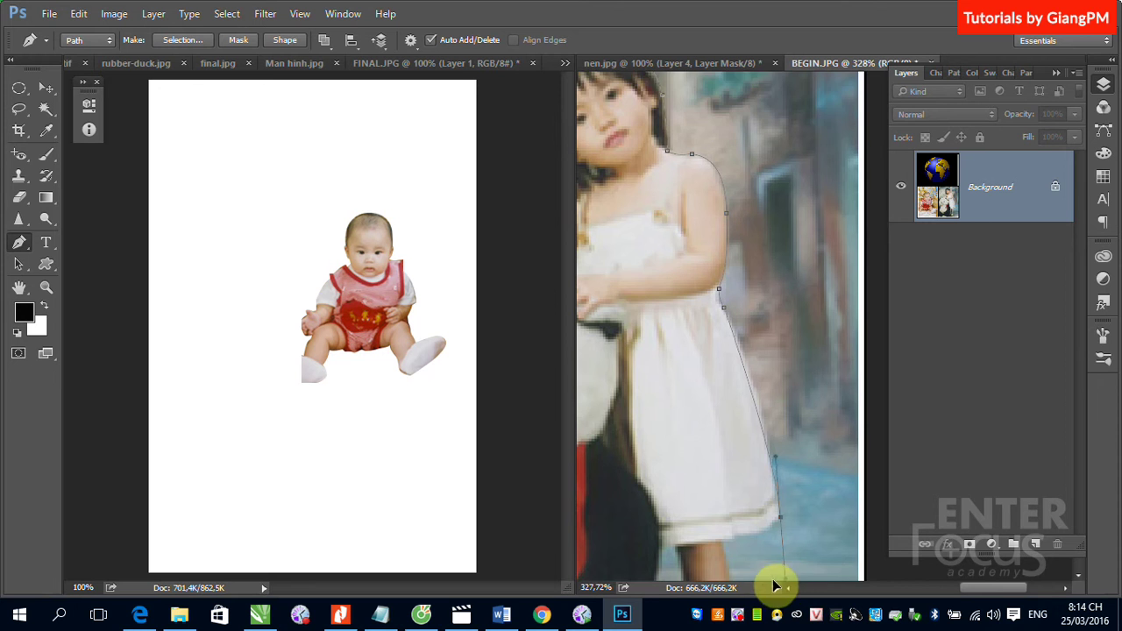
{"action": "mouse_move", "coordinate": [775, 588]}
{"action": "left_mouse_down"}
{"action": "mouse_move", "coordinate": [794, 570]}
{"action": "mouse_move", "coordinate": [770, 449]}
{"action": "mouse_move", "coordinate": [697, 464]}
{"action": "left_mouse_up"}
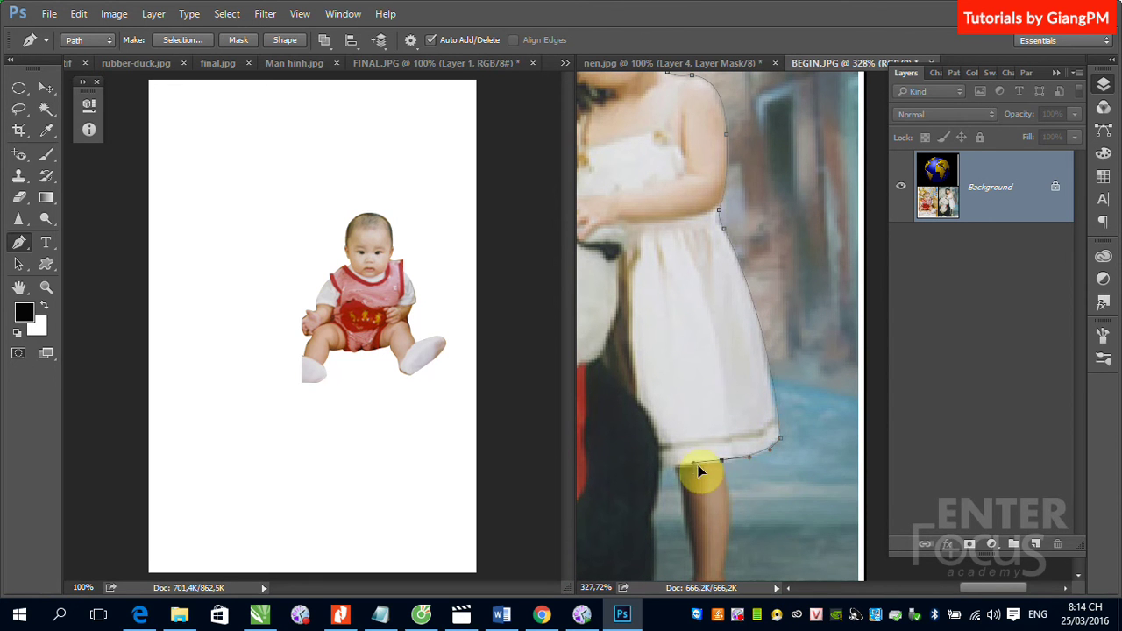
{"action": "left_click_drag", "start_coordinate": [713, 521], "coordinate": [727, 368]}
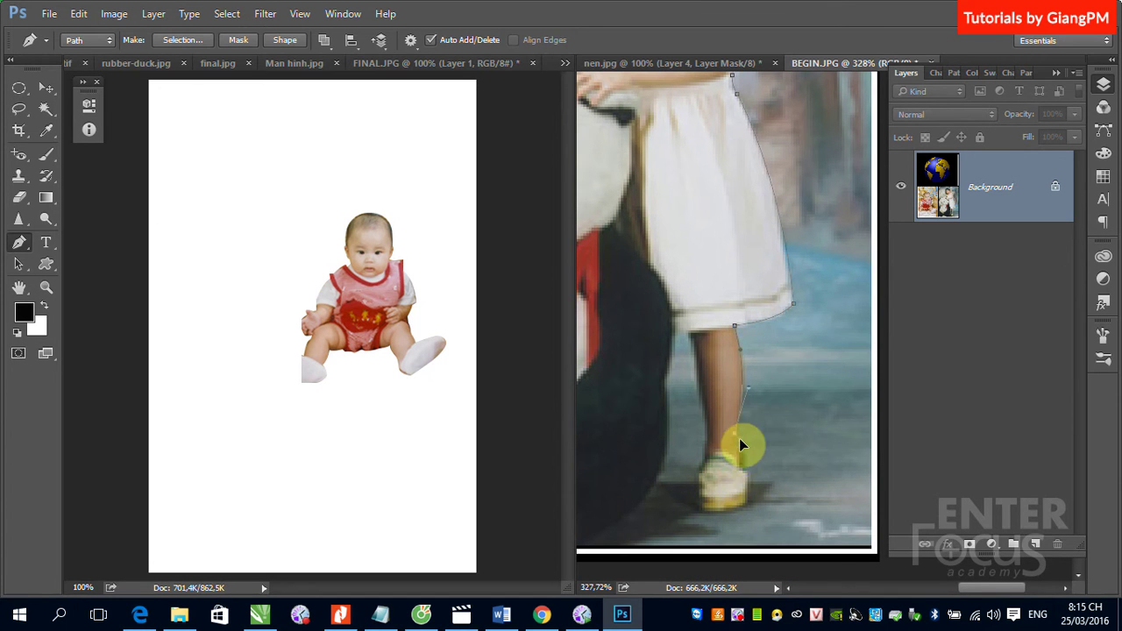
{"action": "left_click_drag", "start_coordinate": [742, 454], "coordinate": [752, 505]}
{"action": "left_click_drag", "start_coordinate": [698, 510], "coordinate": [697, 491]}
{"action": "left_click_drag", "start_coordinate": [706, 453], "coordinate": [704, 359]}
{"action": "left_click", "coordinate": [700, 356]}
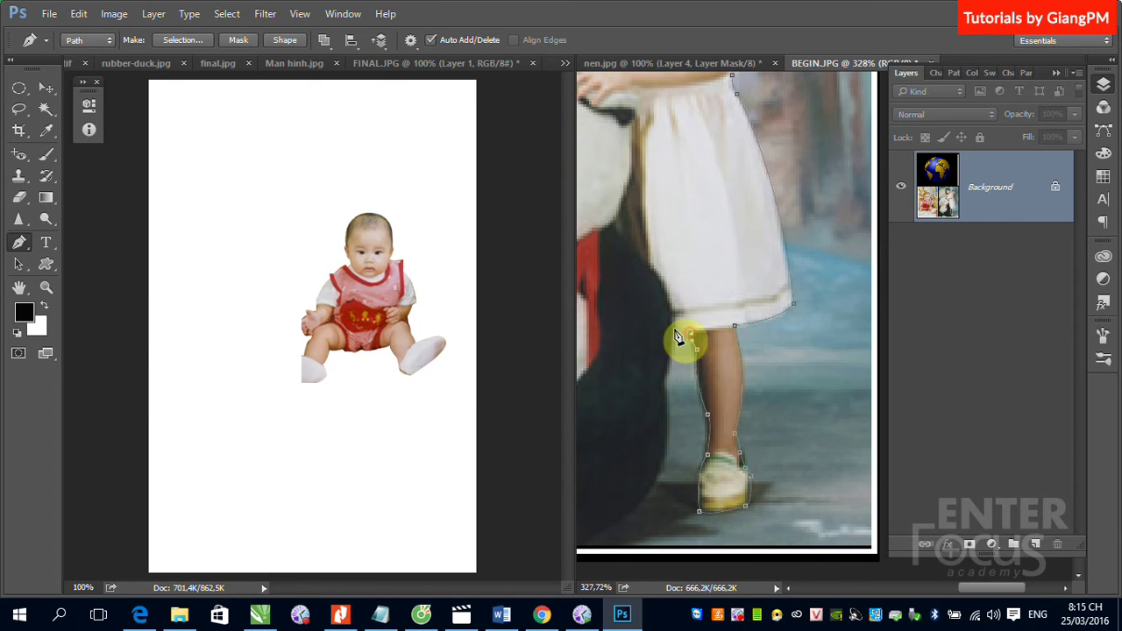
{"action": "left_click", "coordinate": [664, 327]}
{"action": "left_click", "coordinate": [610, 257]}
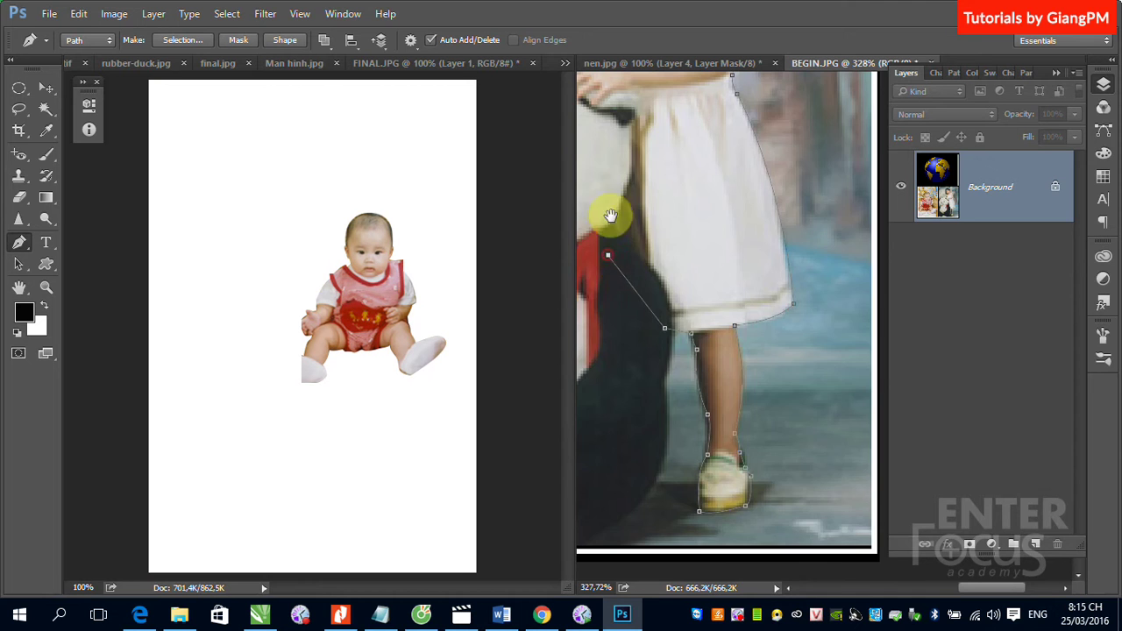
- Outline the girl's hand and fingertips along the toy's edge
{"action": "left_click_drag", "start_coordinate": [608, 223], "coordinate": [658, 368]}
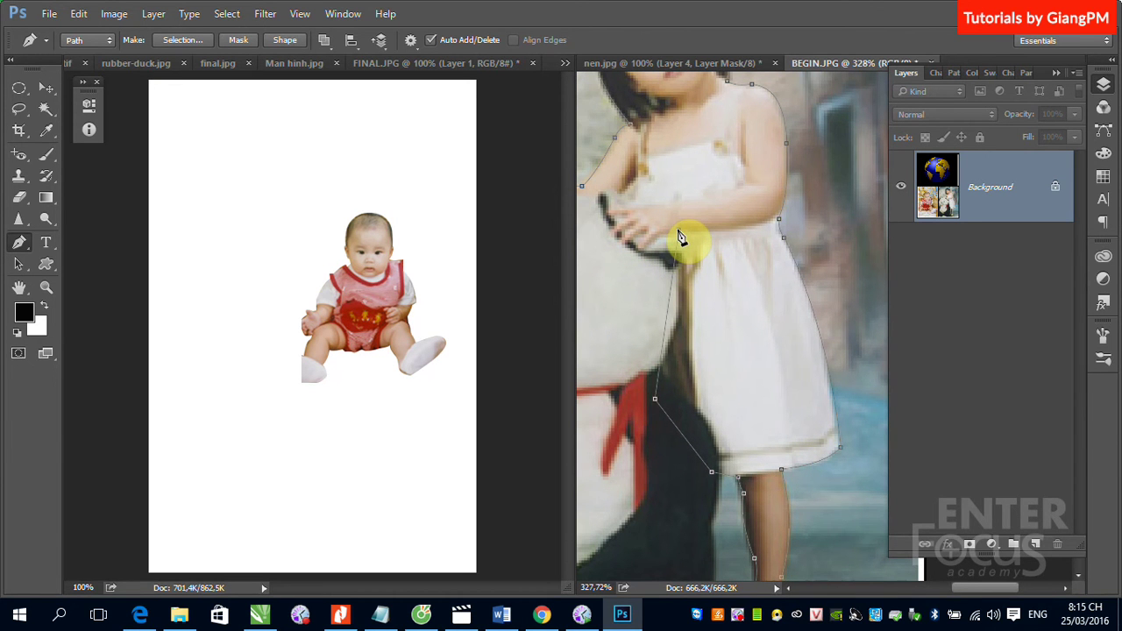
{"action": "left_click", "coordinate": [679, 230]}
{"action": "left_click", "coordinate": [642, 258]}
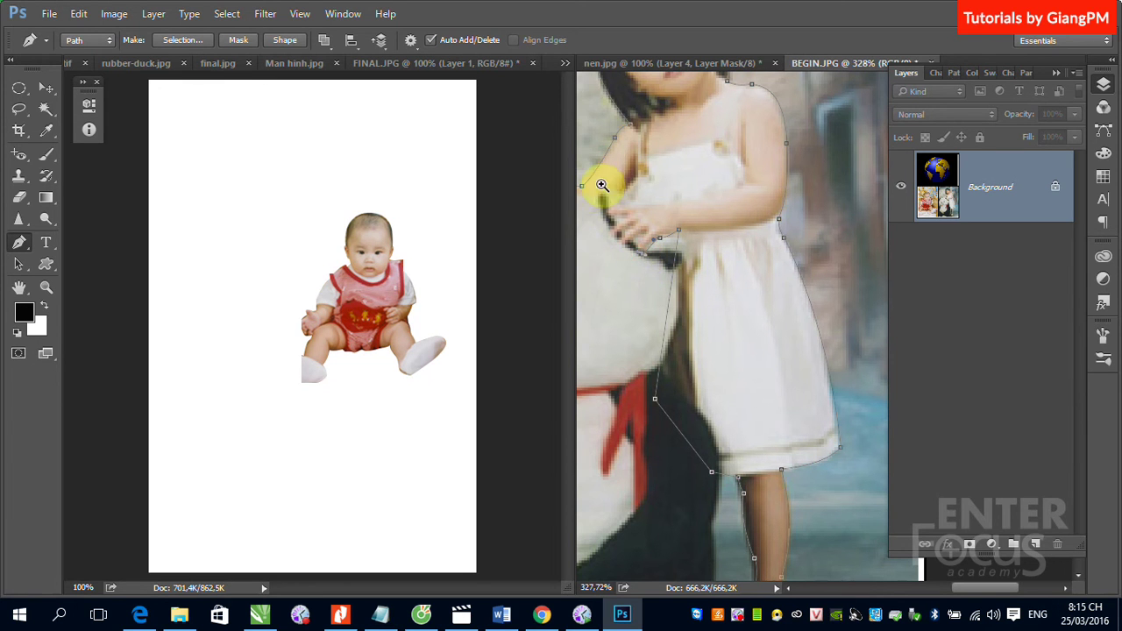
{"action": "mouse_move", "coordinate": [601, 186]}
{"action": "left_mouse_down"}
{"action": "mouse_move", "coordinate": [727, 296]}
{"action": "mouse_move", "coordinate": [754, 300]}
{"action": "mouse_move", "coordinate": [701, 323]}
{"action": "left_mouse_up"}
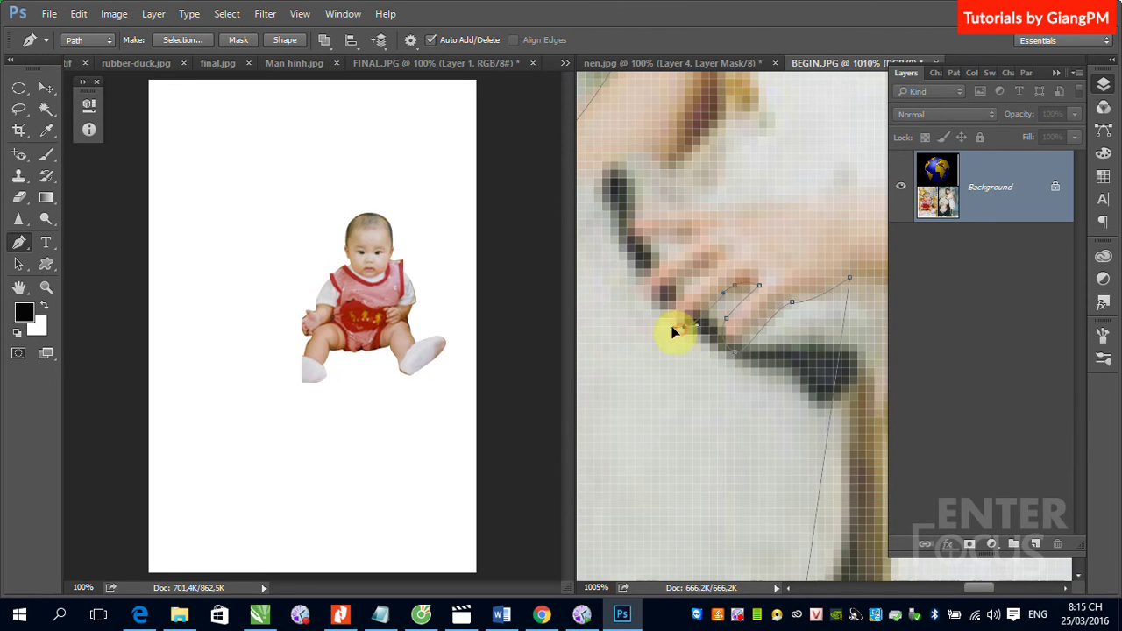
{"action": "mouse_move", "coordinate": [672, 326]}
{"action": "left_mouse_down"}
{"action": "mouse_move", "coordinate": [645, 292]}
{"action": "mouse_move", "coordinate": [656, 272]}
{"action": "mouse_move", "coordinate": [711, 246]}
{"action": "left_mouse_up"}
{"action": "left_click", "coordinate": [699, 246]}
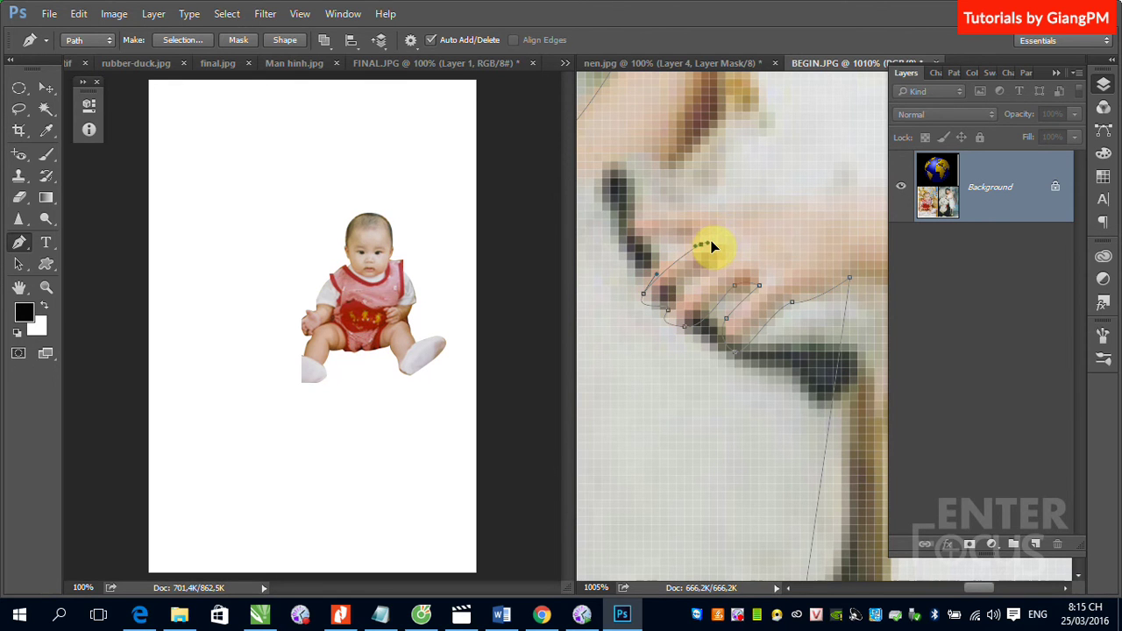
{"action": "left_click", "coordinate": [701, 245], "text": "alt"}
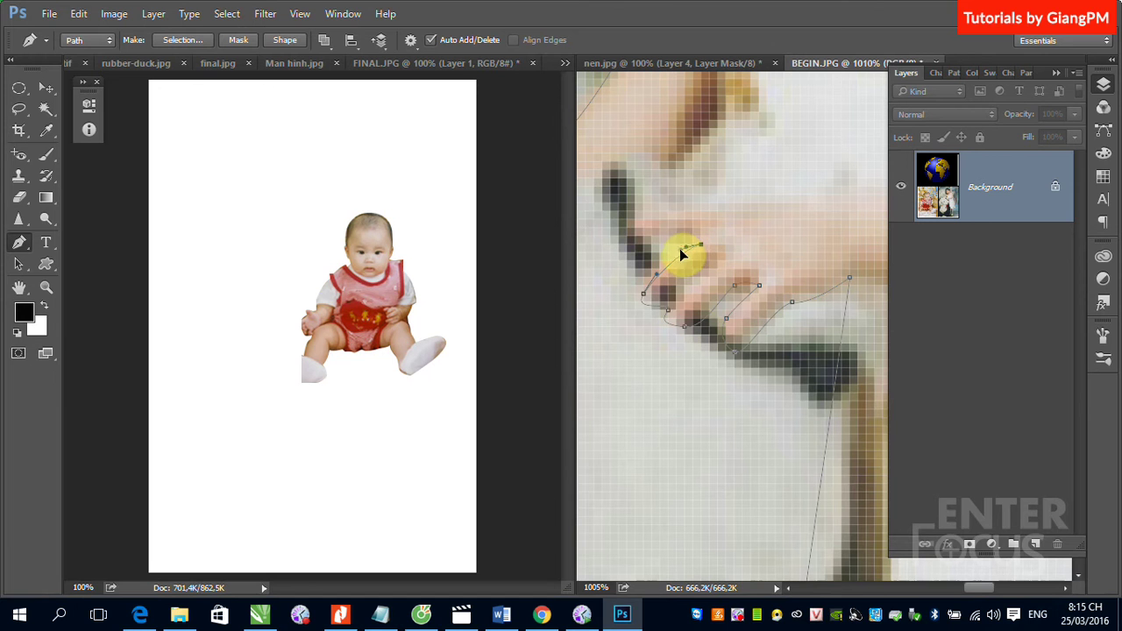
{"action": "left_click", "coordinate": [633, 244]}
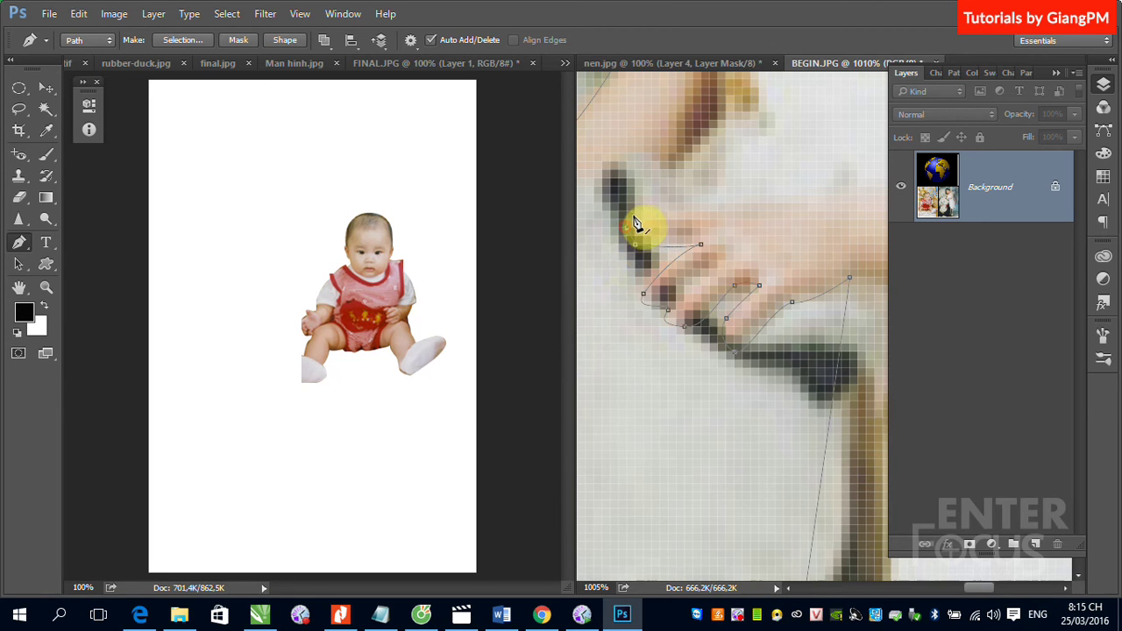
{"action": "left_click_drag", "start_coordinate": [636, 212], "coordinate": [661, 211]}
{"action": "left_click", "coordinate": [694, 209]}
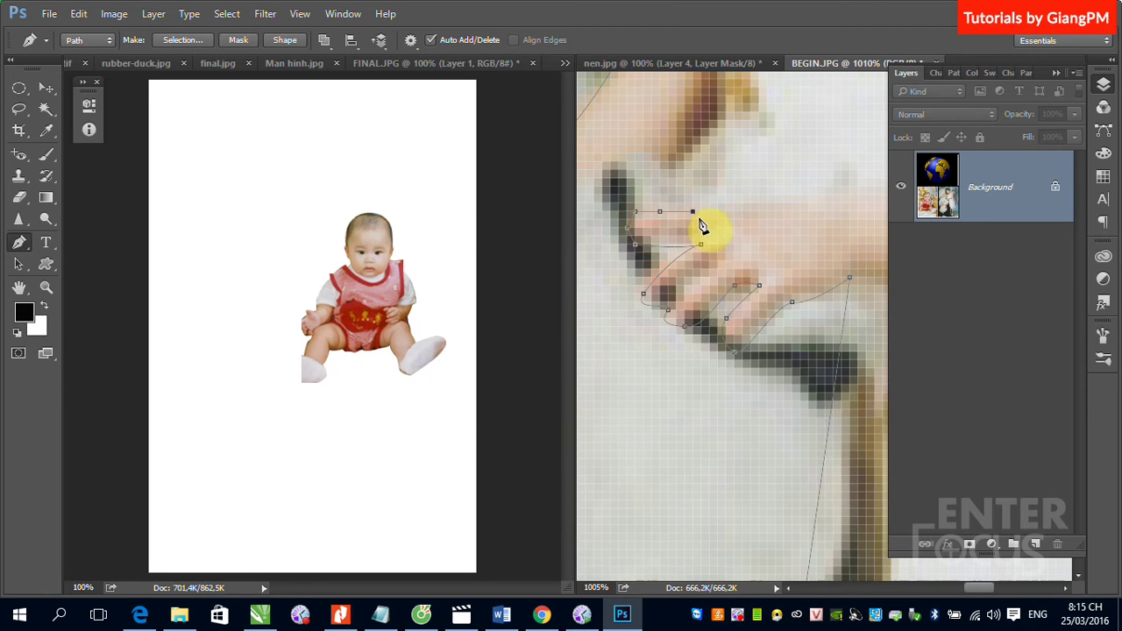
- Close the girl's outline beside the hand and load it as a selection
{"action": "key", "text": "ctrl+minus"}
{"action": "key", "text": "ctrl+minus"}
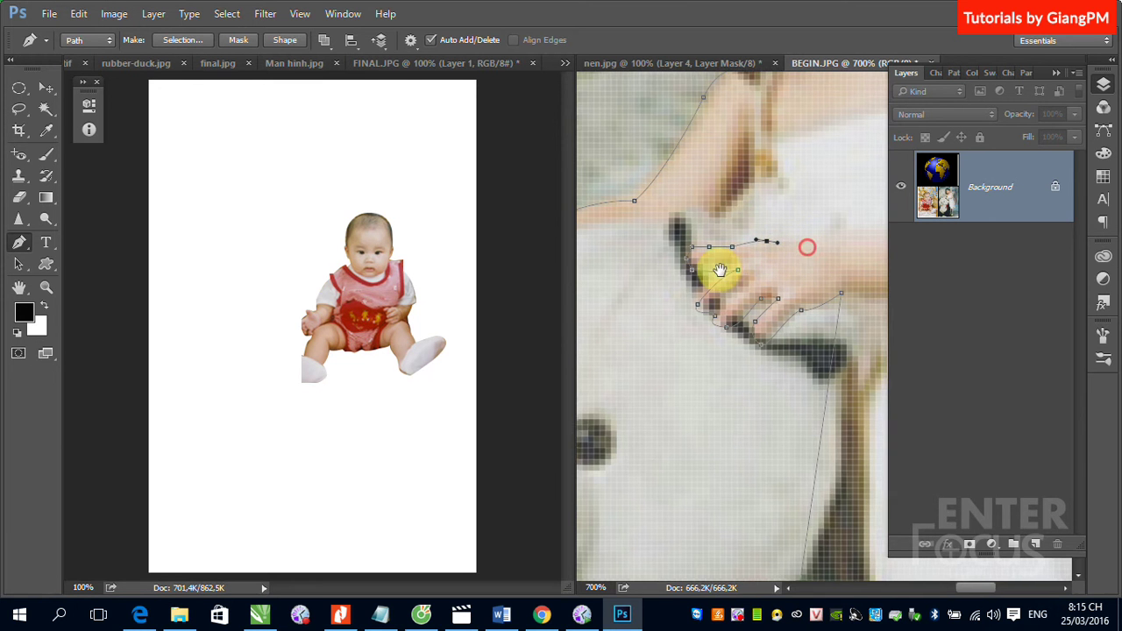
{"action": "mouse_move", "coordinate": [785, 250]}
{"action": "left_mouse_down"}
{"action": "mouse_move", "coordinate": [745, 276]}
{"action": "mouse_move", "coordinate": [658, 268]}
{"action": "left_mouse_up"}
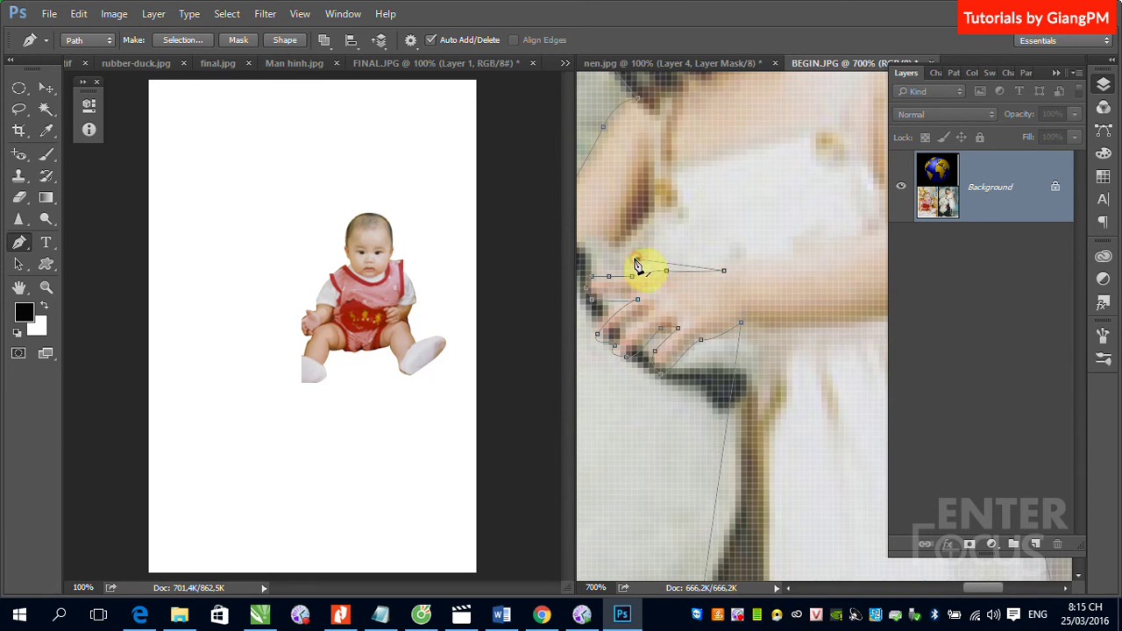
{"action": "left_click_drag", "start_coordinate": [742, 289], "coordinate": [757, 295]}
{"action": "mouse_move", "coordinate": [684, 284]}
{"action": "left_mouse_down"}
{"action": "mouse_move", "coordinate": [654, 288]}
{"action": "mouse_move", "coordinate": [676, 307]}
{"action": "left_mouse_up"}
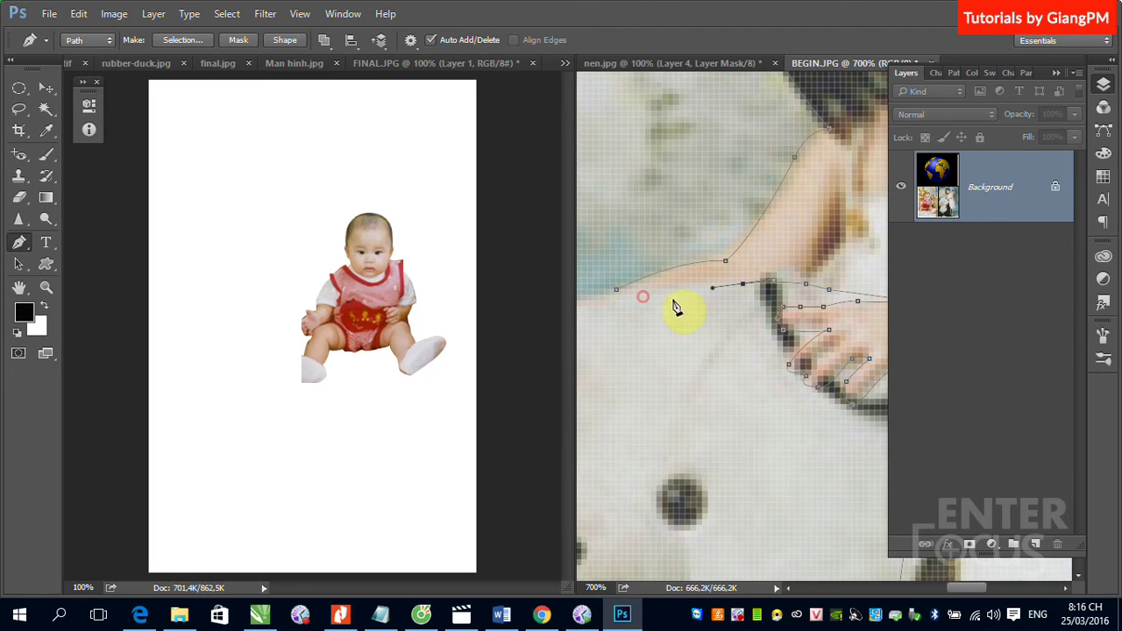
{"action": "left_click", "coordinate": [616, 292]}
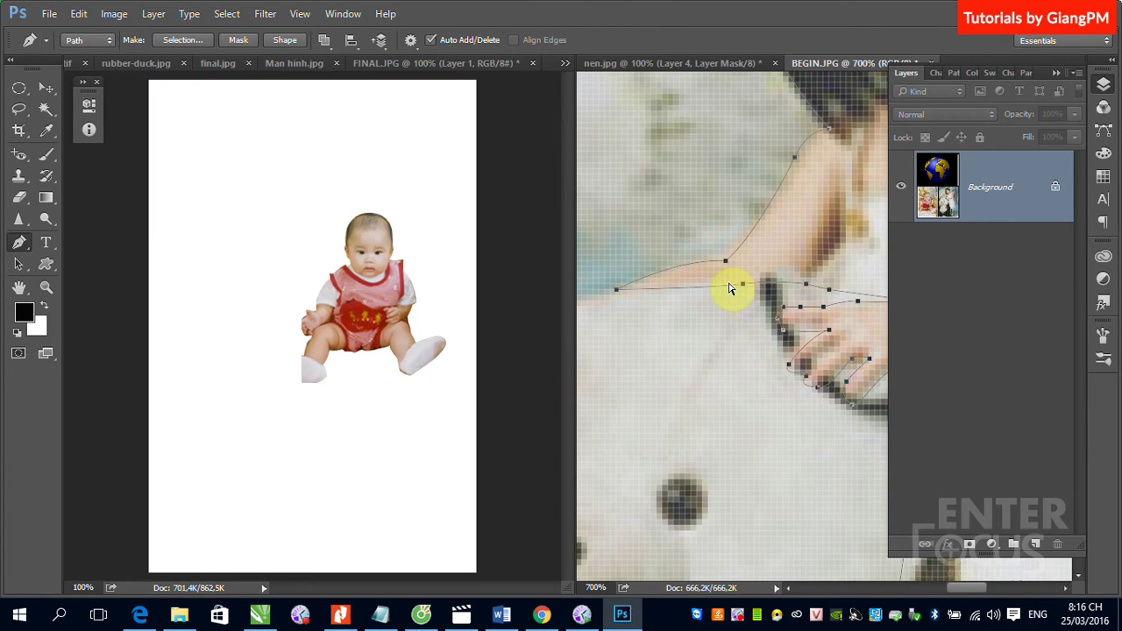
{"action": "key", "text": "ctrl+Return"}
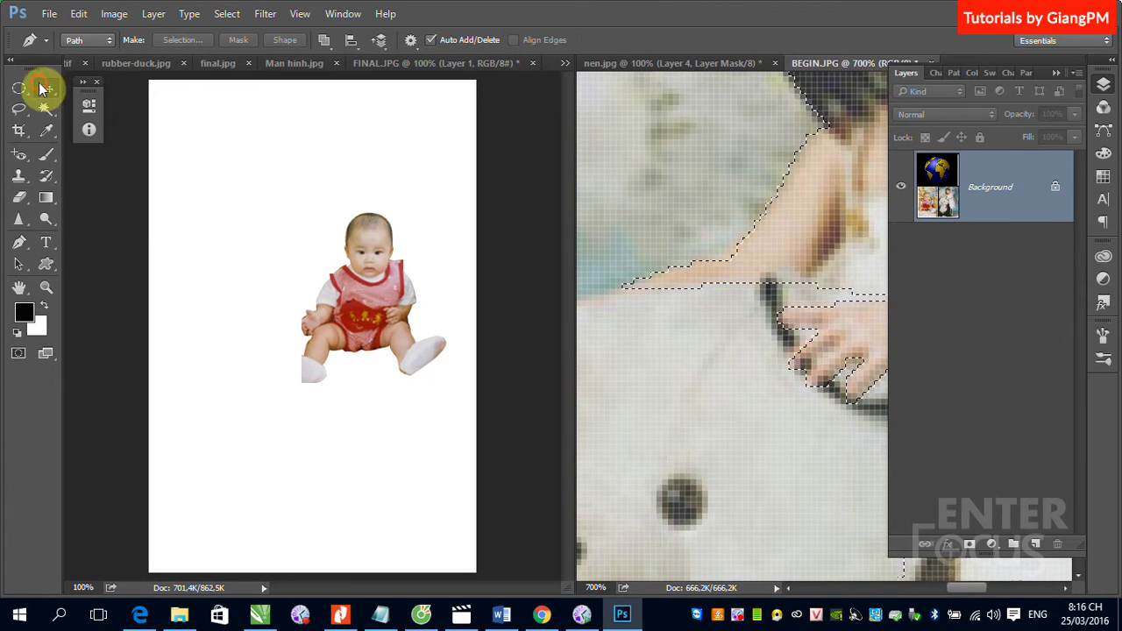
- Copy the girl into FINAL.JPG and shift both the baby and the girl left and down
{"action": "left_click", "coordinate": [46, 87]}
{"action": "mouse_move", "coordinate": [815, 254]}
{"action": "left_mouse_down"}
{"action": "mouse_move", "coordinate": [387, 250]}
{"action": "mouse_move", "coordinate": [377, 291]}
{"action": "mouse_move", "coordinate": [345, 312]}
{"action": "left_mouse_up"}
{"action": "right_click", "coordinate": [344, 309]}
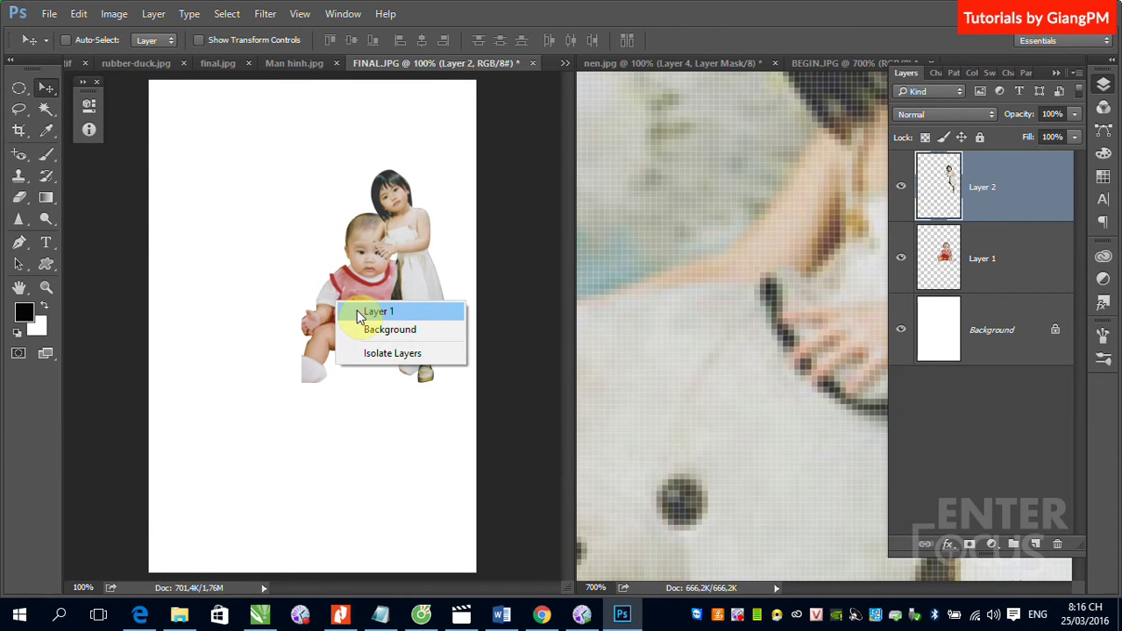
{"action": "left_click", "coordinate": [368, 310]}
{"action": "left_click_drag", "start_coordinate": [382, 275], "coordinate": [317, 297]}
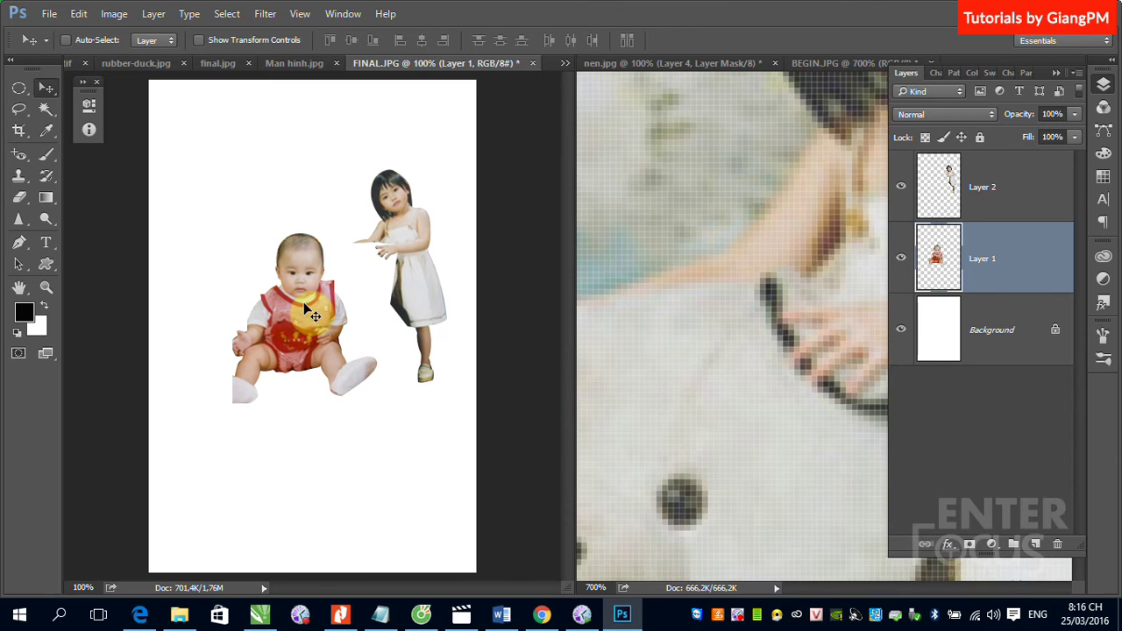
{"action": "right_click", "coordinate": [410, 280]}
{"action": "left_click", "coordinate": [439, 291]}
{"action": "left_click_drag", "start_coordinate": [437, 294], "coordinate": [379, 314]}
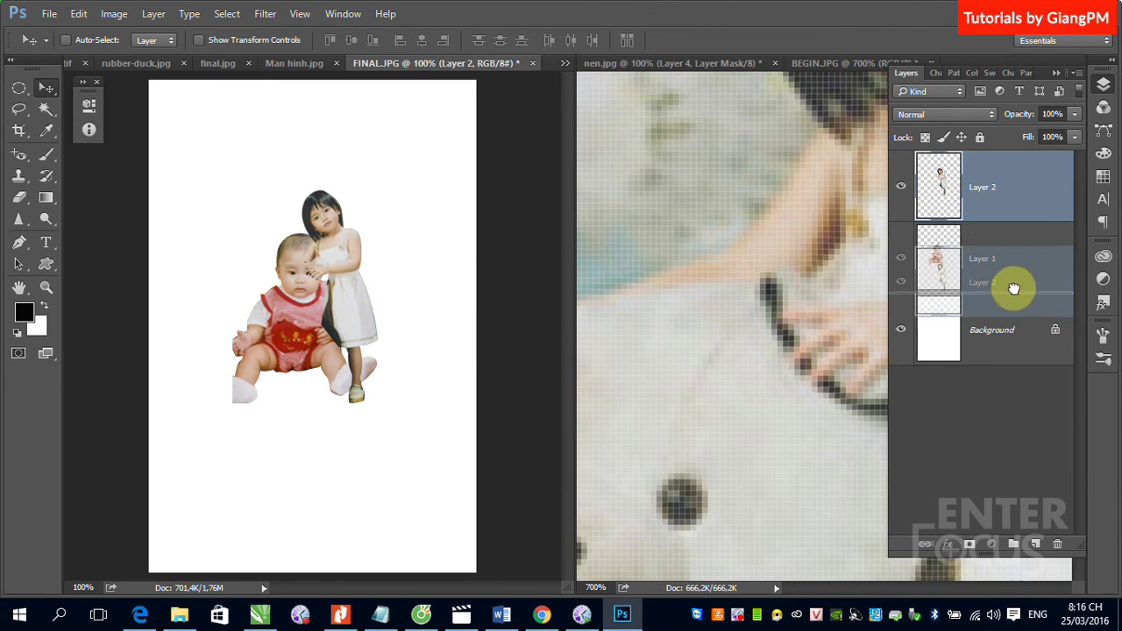
- Move Layer 2 below Layer 1 and nudge the girl 16 px right, 26 px down
{"action": "left_click_drag", "start_coordinate": [1030, 199], "coordinate": [1012, 289]}
{"action": "right_click", "coordinate": [355, 298]}
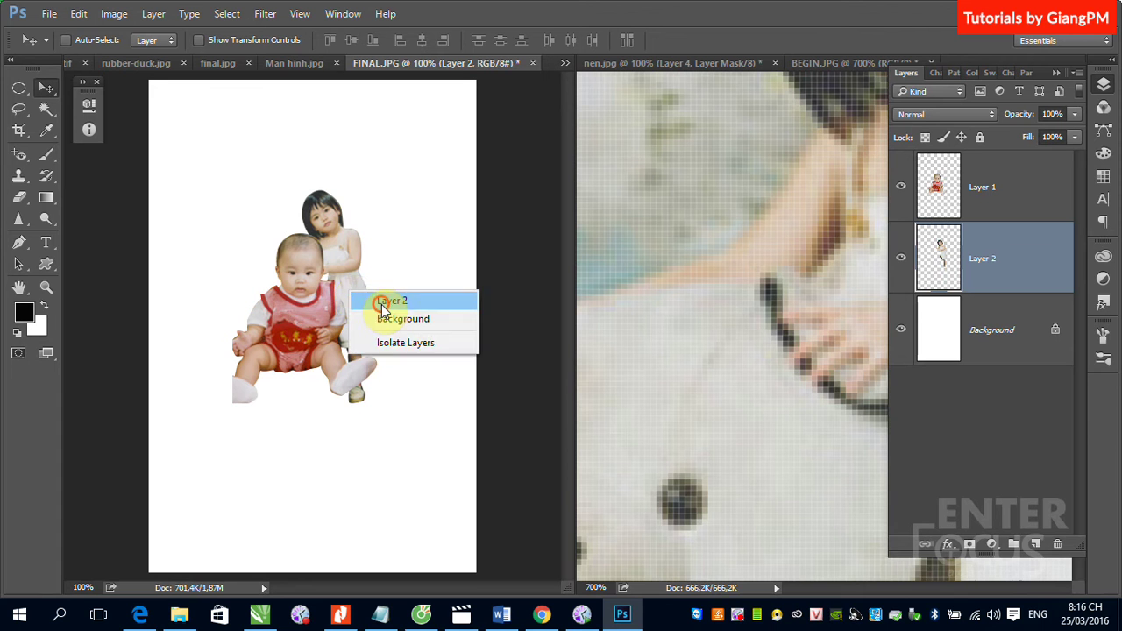
{"action": "left_click", "coordinate": [381, 296]}
{"action": "left_click_drag", "start_coordinate": [347, 282], "coordinate": [361, 305]}
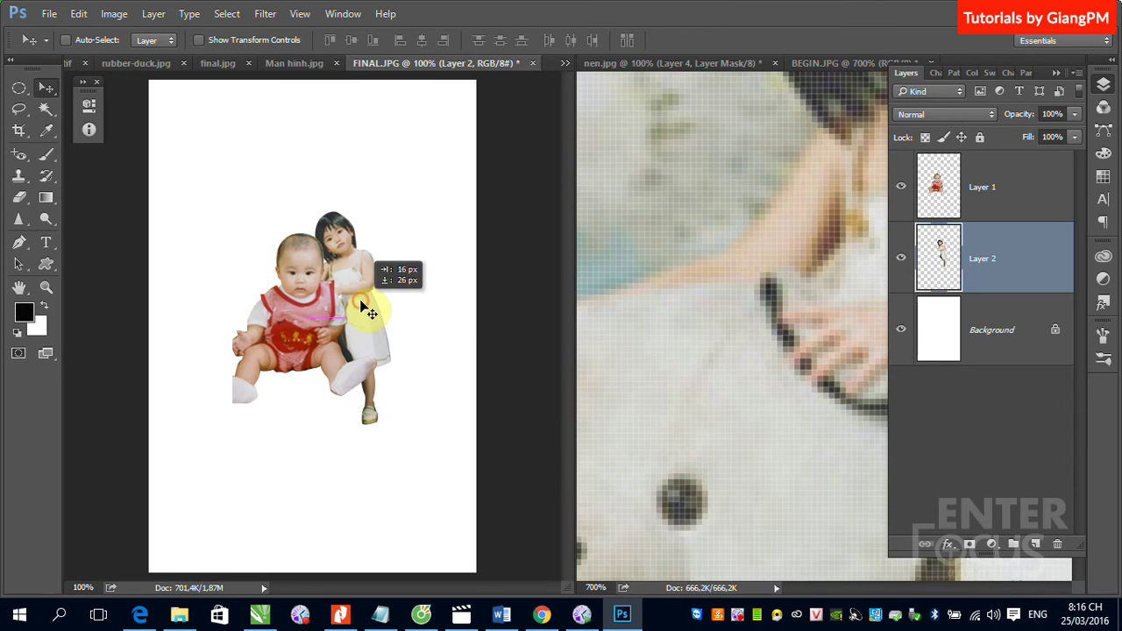
- Scale the girl to about 123.5% and shift her 11 px right, 31 px down
{"action": "key", "text": "ctrl+t"}
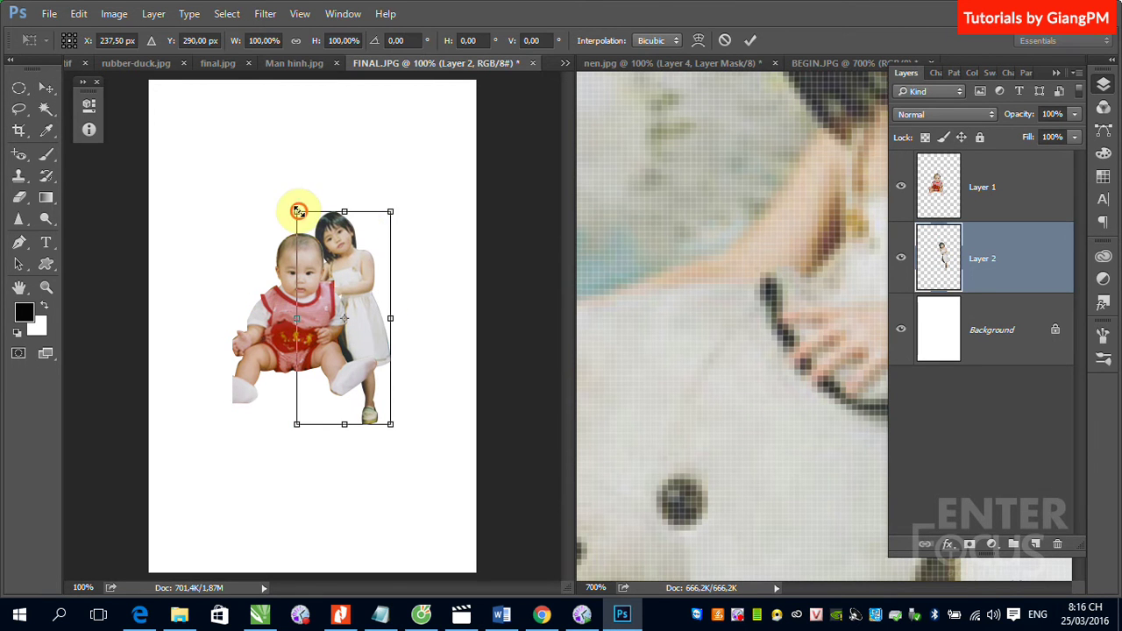
{"action": "left_click_drag", "start_coordinate": [297, 212], "coordinate": [258, 167]}
{"action": "key", "text": "Return"}
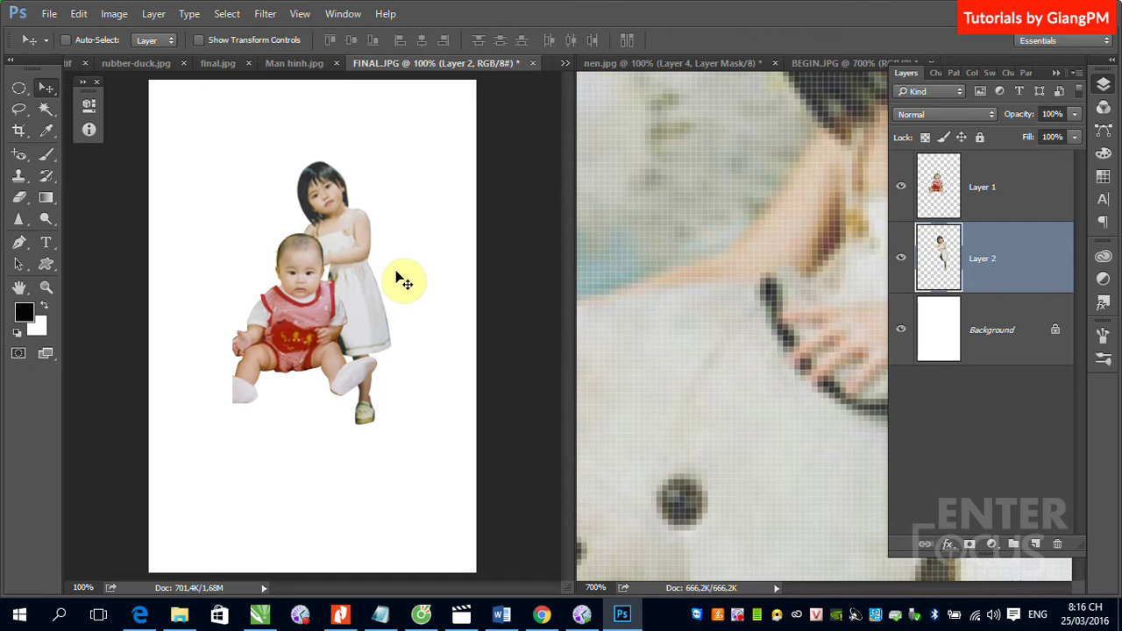
{"action": "right_click", "coordinate": [375, 254]}
{"action": "left_click", "coordinate": [375, 258]}
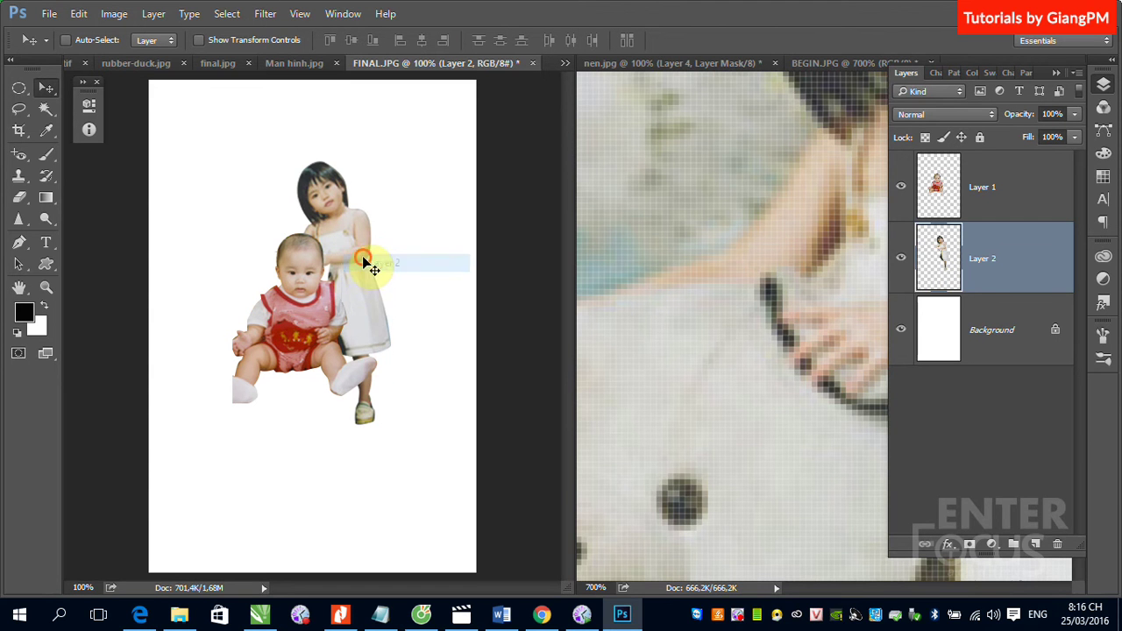
{"action": "left_click_drag", "start_coordinate": [363, 256], "coordinate": [369, 295]}
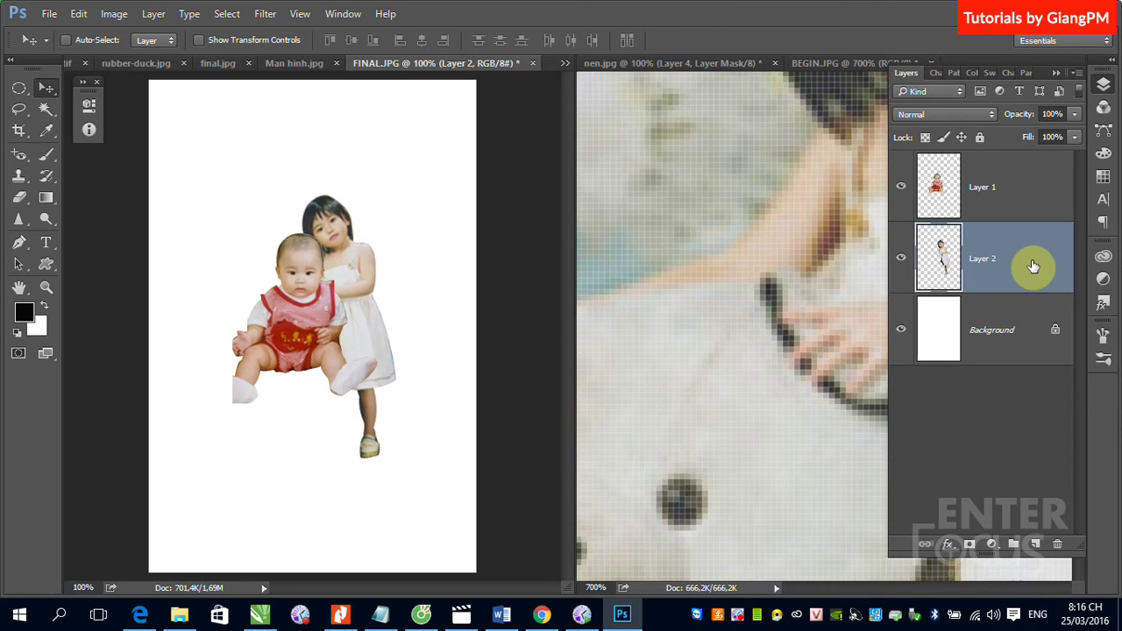
- Add a layer mask to Layer 1 and load the girl's outline from Layer 2 as a selection
{"action": "left_click_drag", "start_coordinate": [205, 188], "coordinate": [427, 394]}
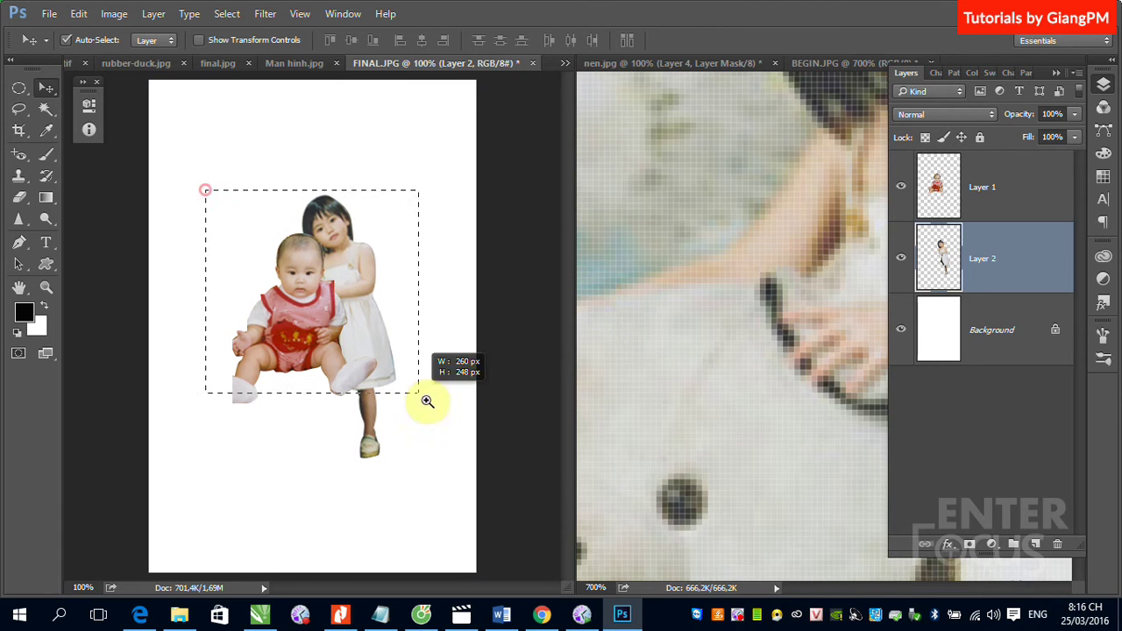
{"action": "key", "text": "ctrl"}
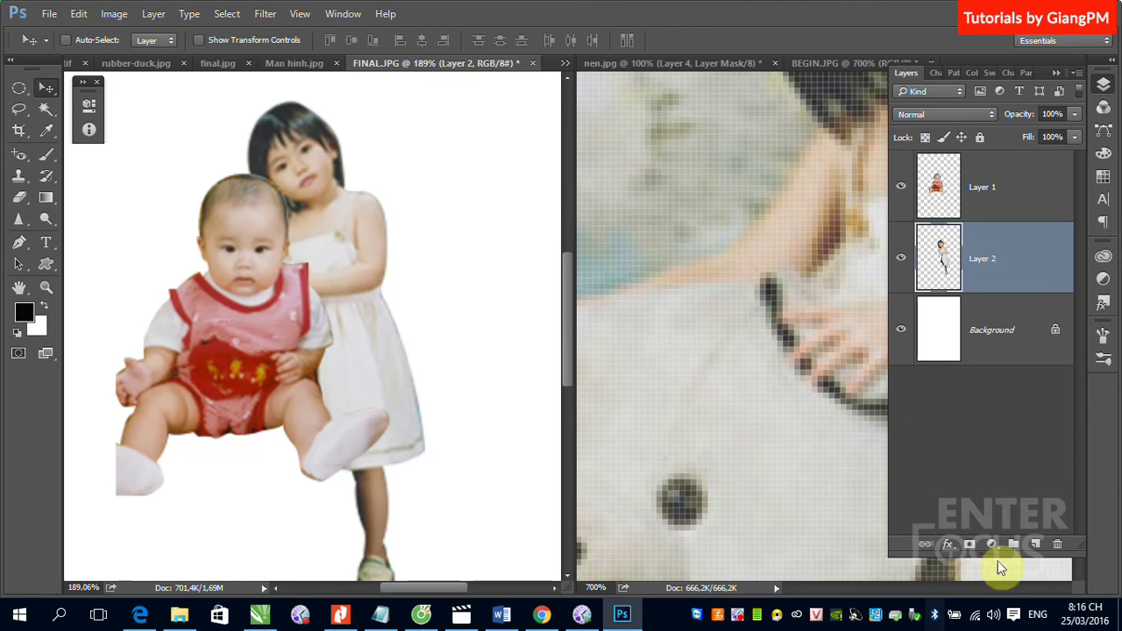
{"action": "left_click", "coordinate": [970, 545]}
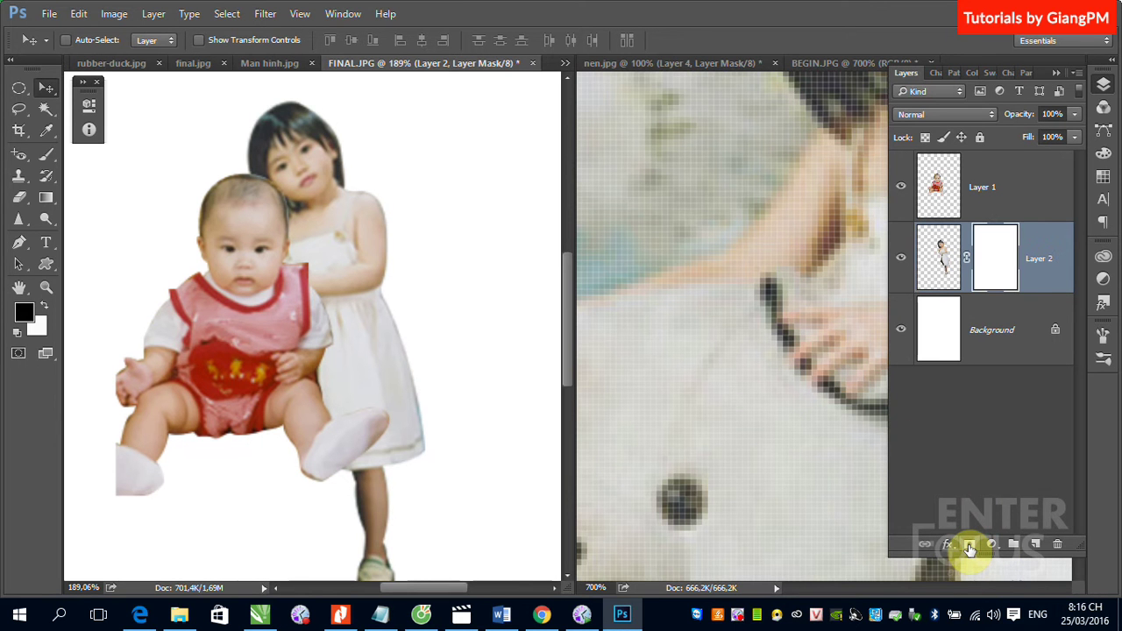
{"action": "key", "text": "ctrl+z"}
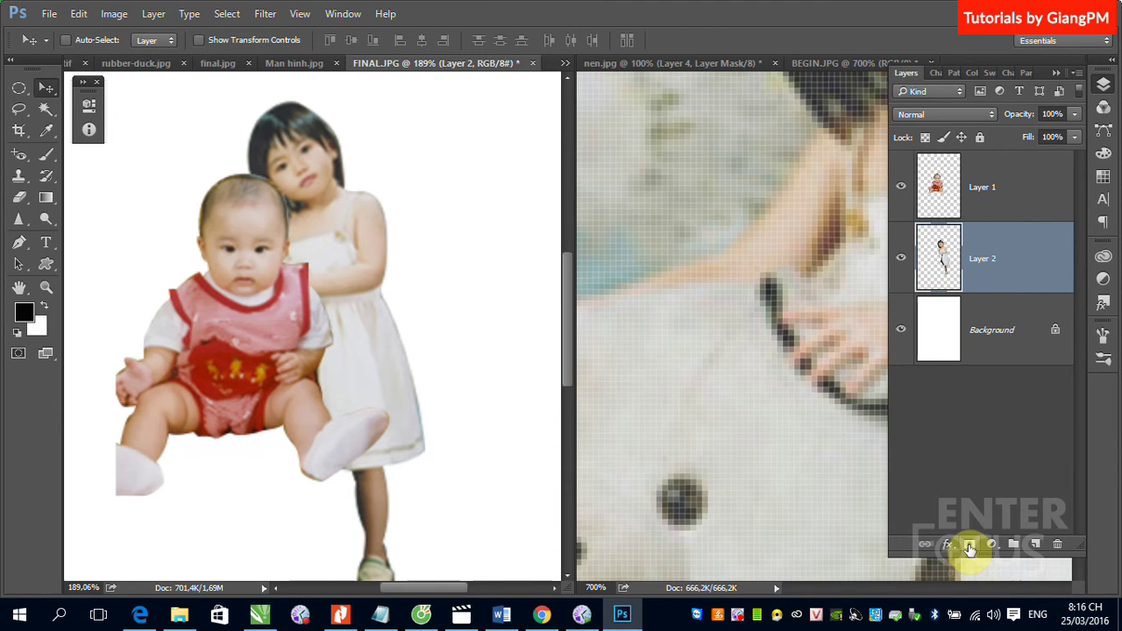
{"action": "left_click", "coordinate": [1016, 187]}
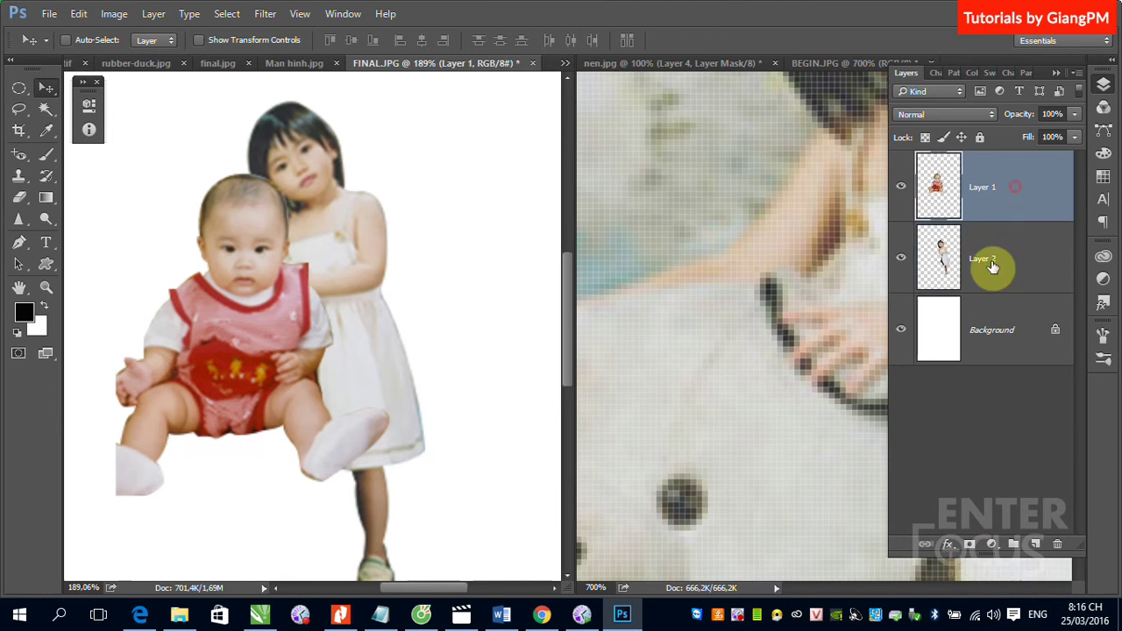
{"action": "left_click", "coordinate": [969, 545]}
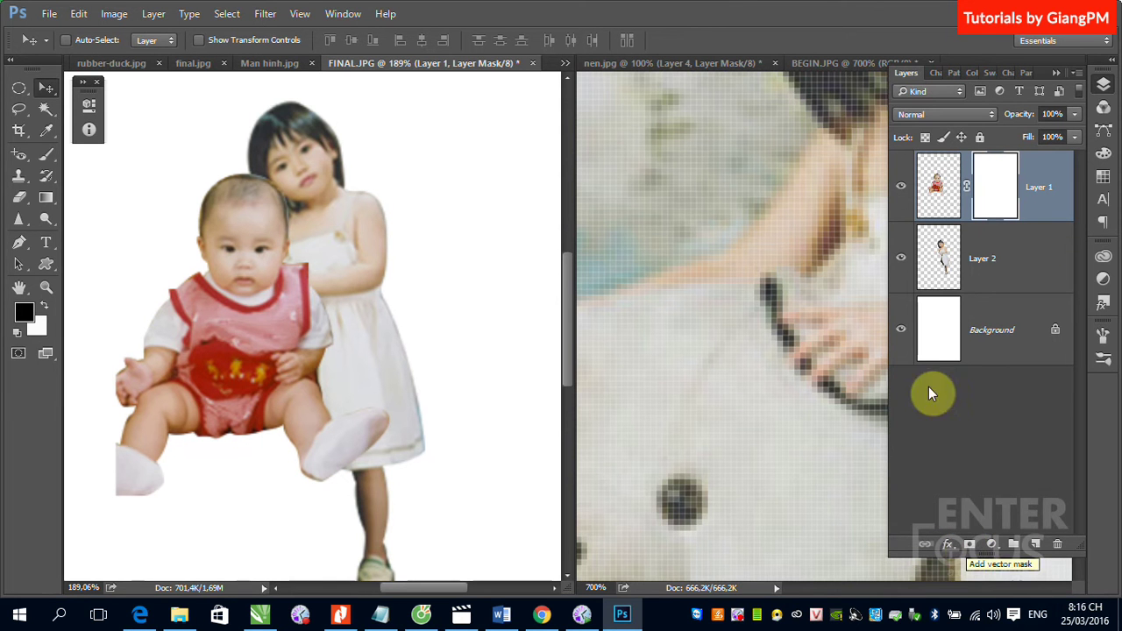
{"action": "left_click", "coordinate": [940, 259], "text": "ctrl"}
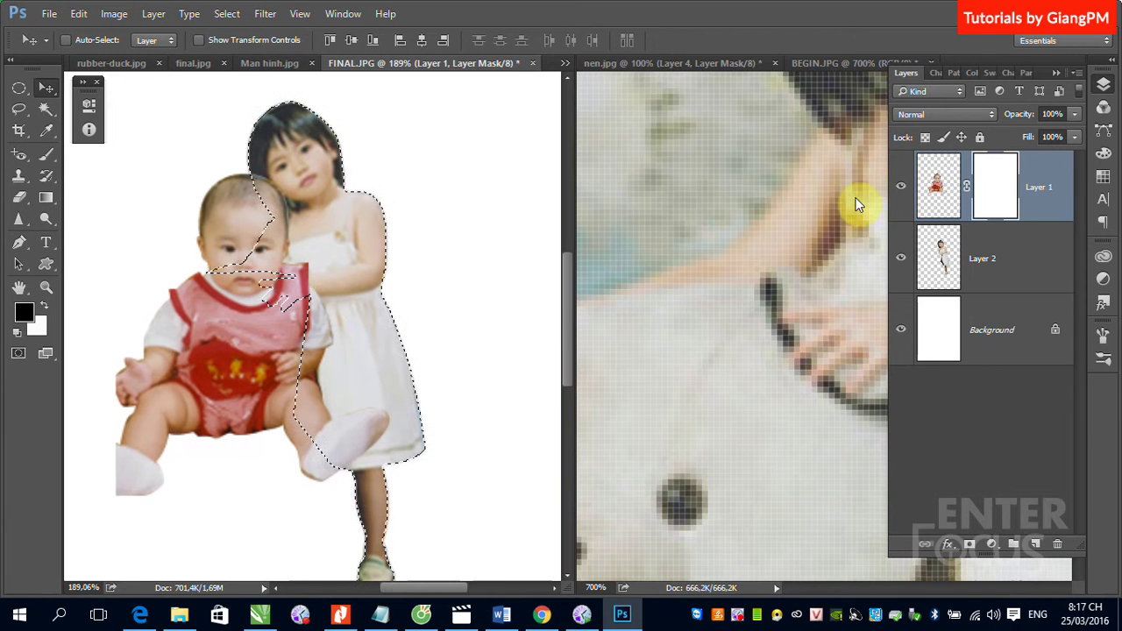
- Paint the hand overlap black on Layer 1's mask with a 17 px brush, deselect, and hide Layer 2
{"action": "left_click", "coordinate": [991, 192]}
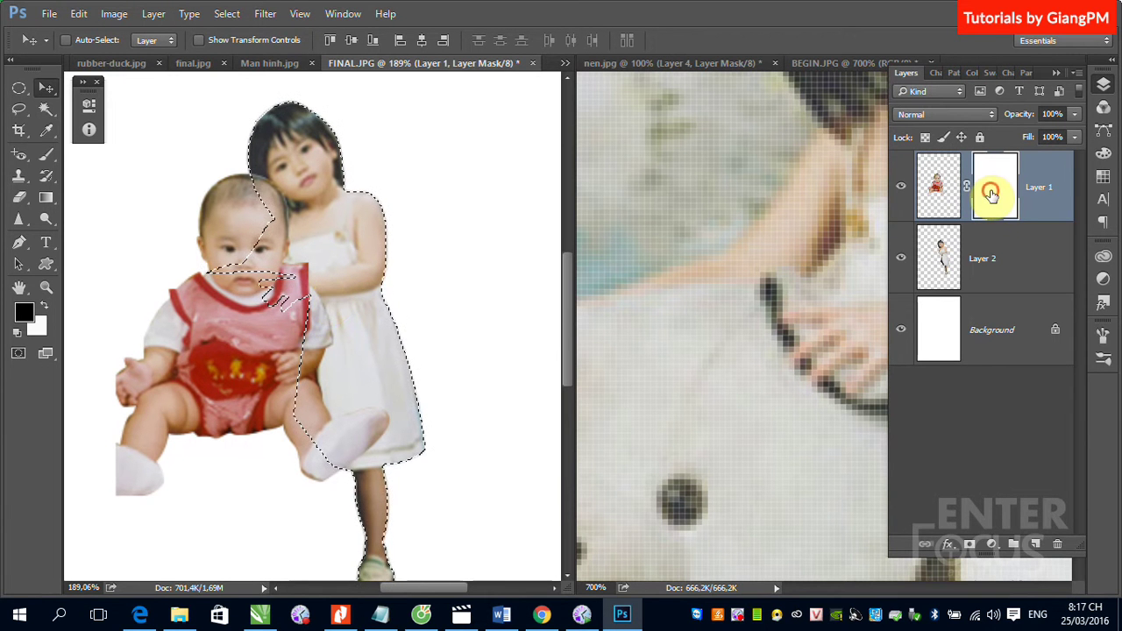
{"action": "left_click", "coordinate": [46, 154]}
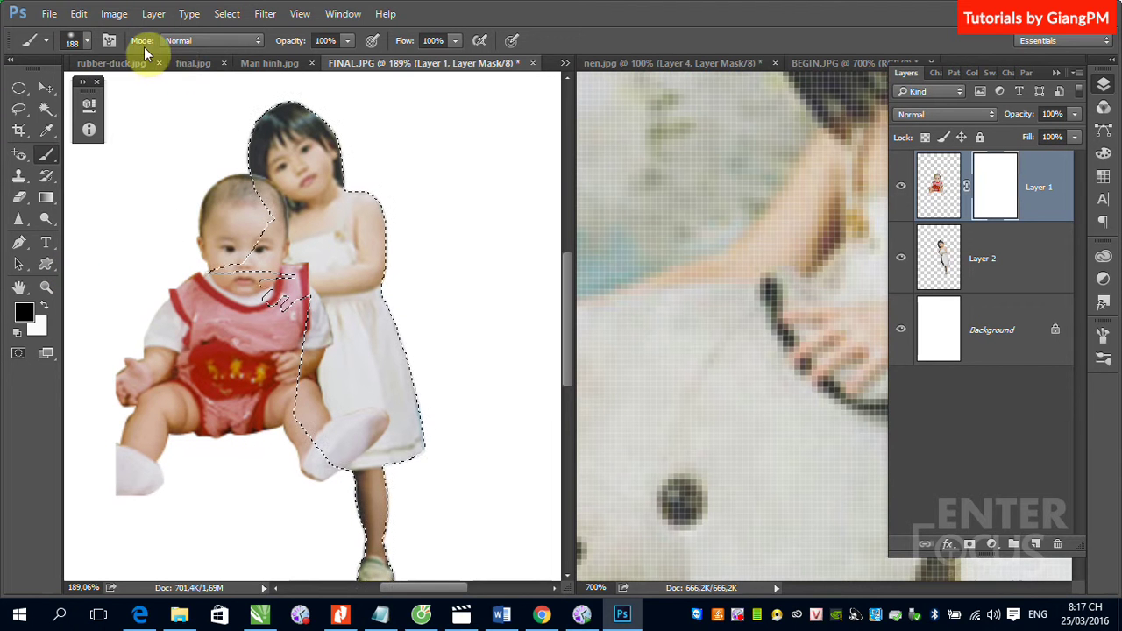
{"action": "left_click", "coordinate": [87, 40]}
{"action": "left_click_drag", "start_coordinate": [169, 93], "coordinate": [102, 93]}
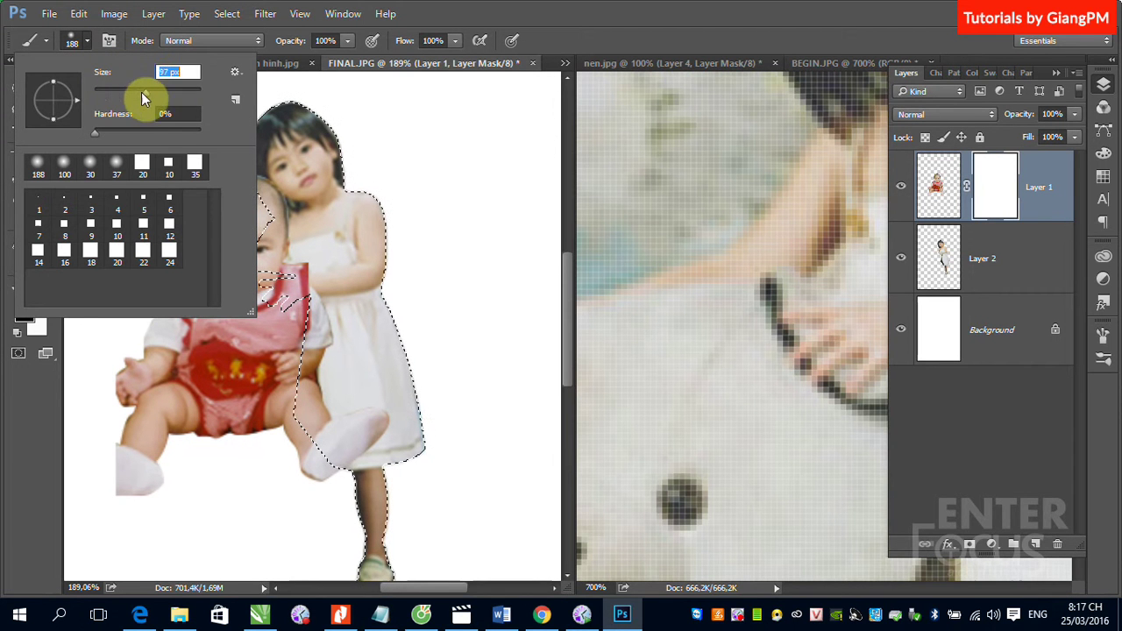
{"action": "left_click", "coordinate": [514, 8]}
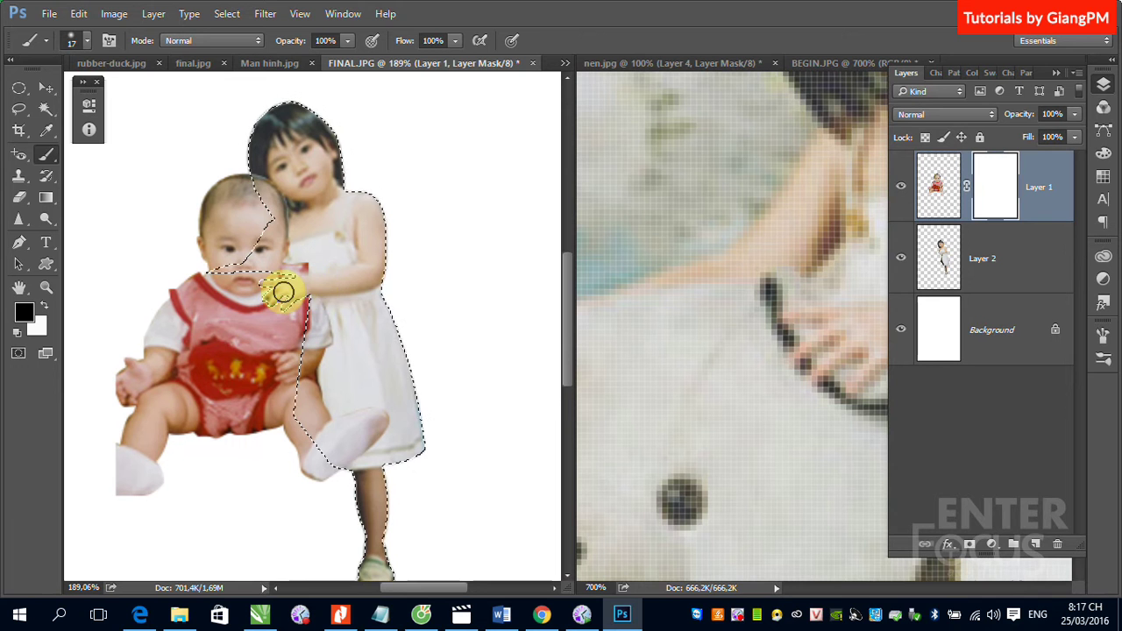
{"action": "left_click_drag", "start_coordinate": [305, 286], "coordinate": [345, 284]}
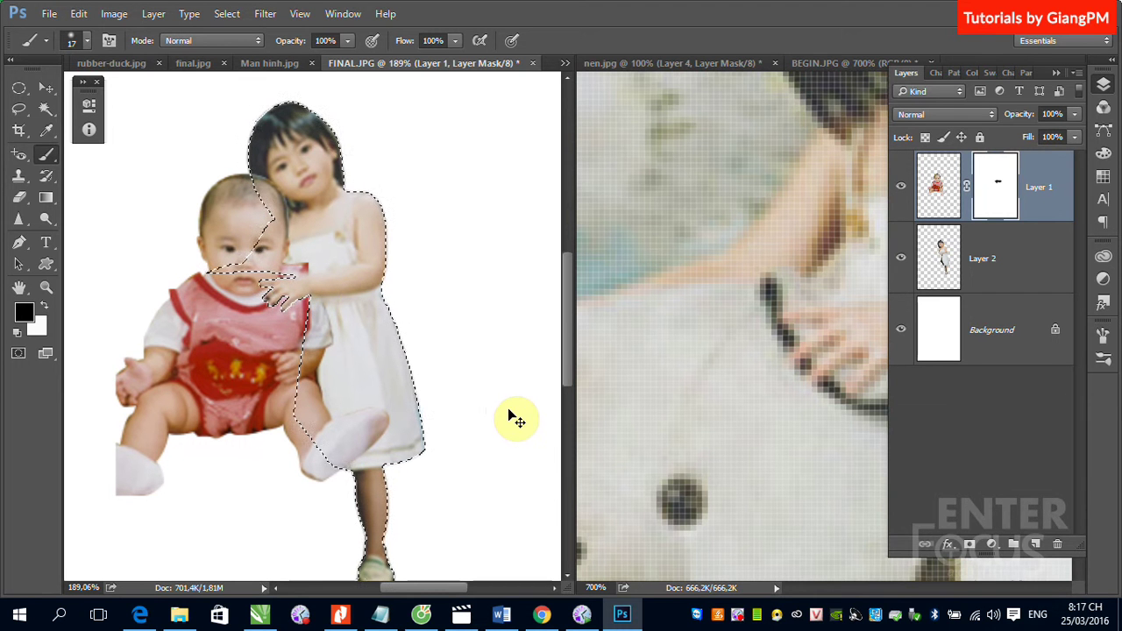
{"action": "key", "text": "ctrl+d"}
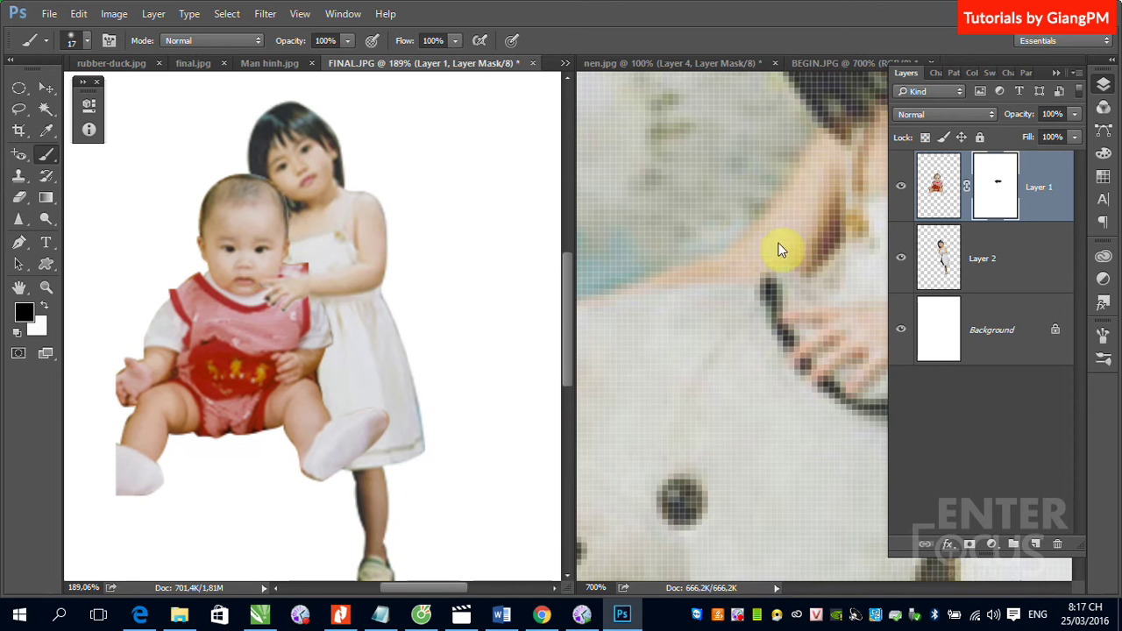
{"action": "left_click", "coordinate": [900, 258]}
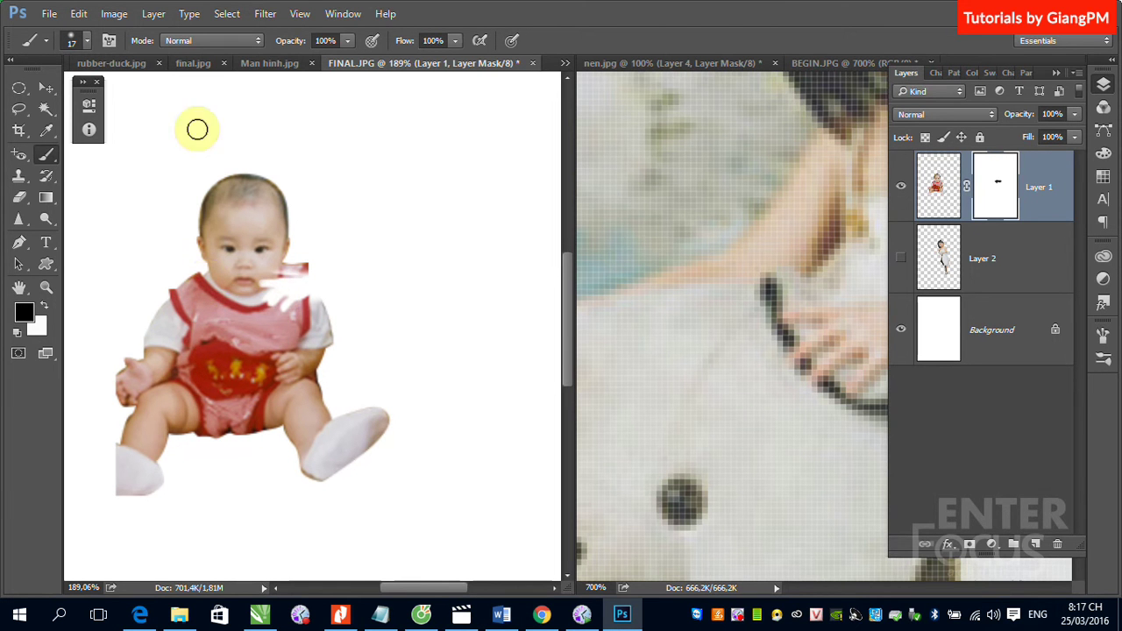
- Open BEGIN01.JPG and BEGIN02.JPG from the Lesson_008 folder
{"action": "left_click", "coordinate": [49, 13]}
{"action": "left_click", "coordinate": [70, 49]}
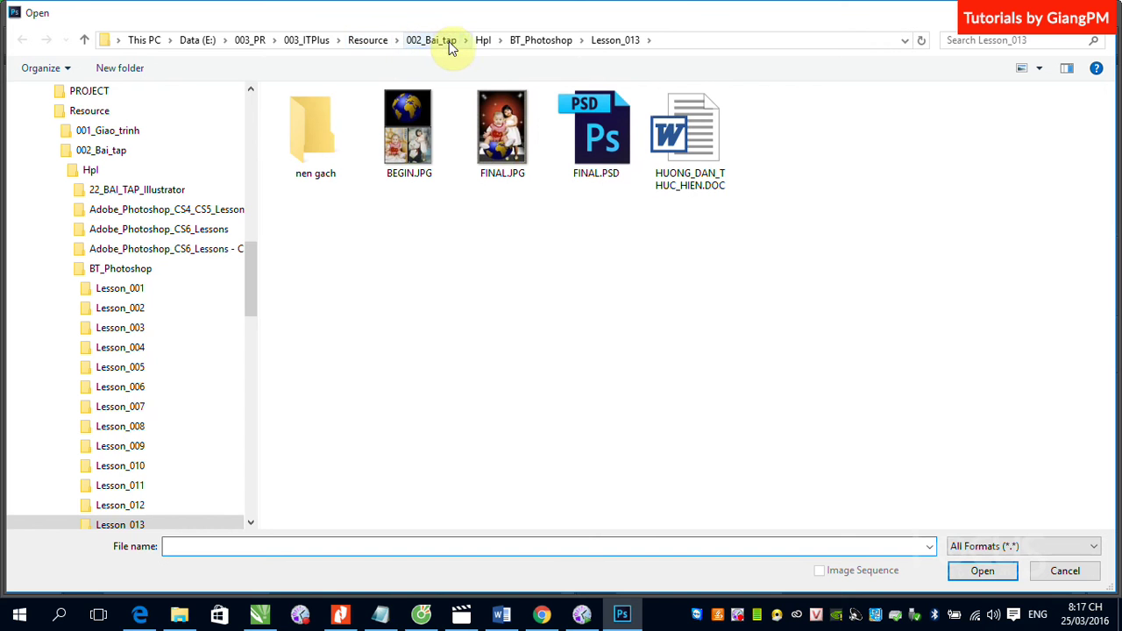
{"action": "left_click", "coordinate": [532, 44]}
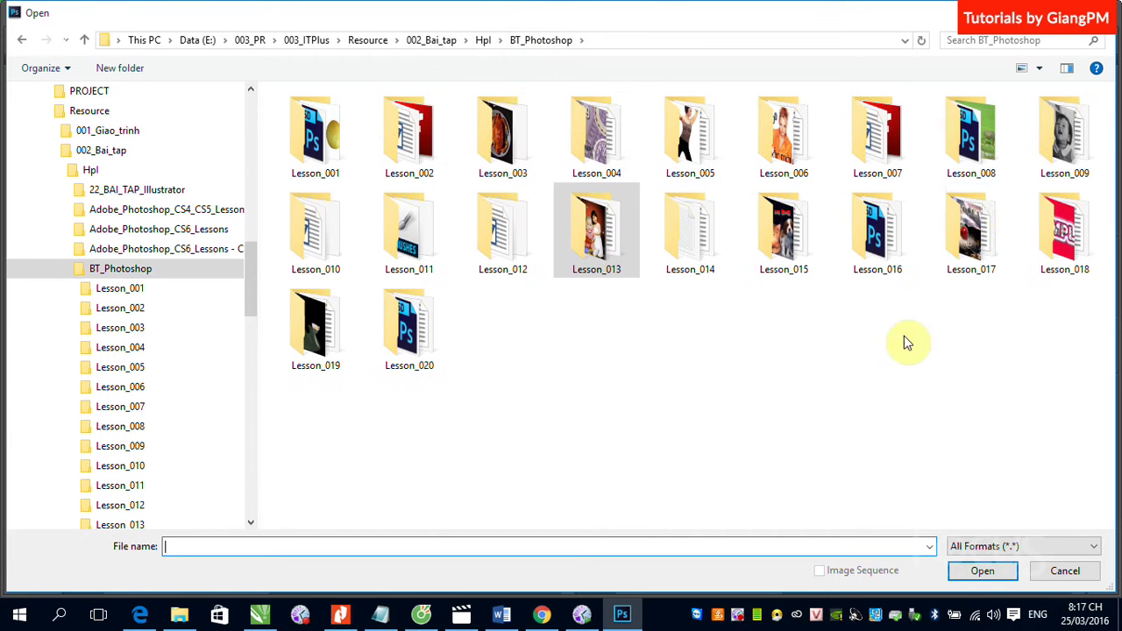
{"action": "double_click", "coordinate": [970, 136]}
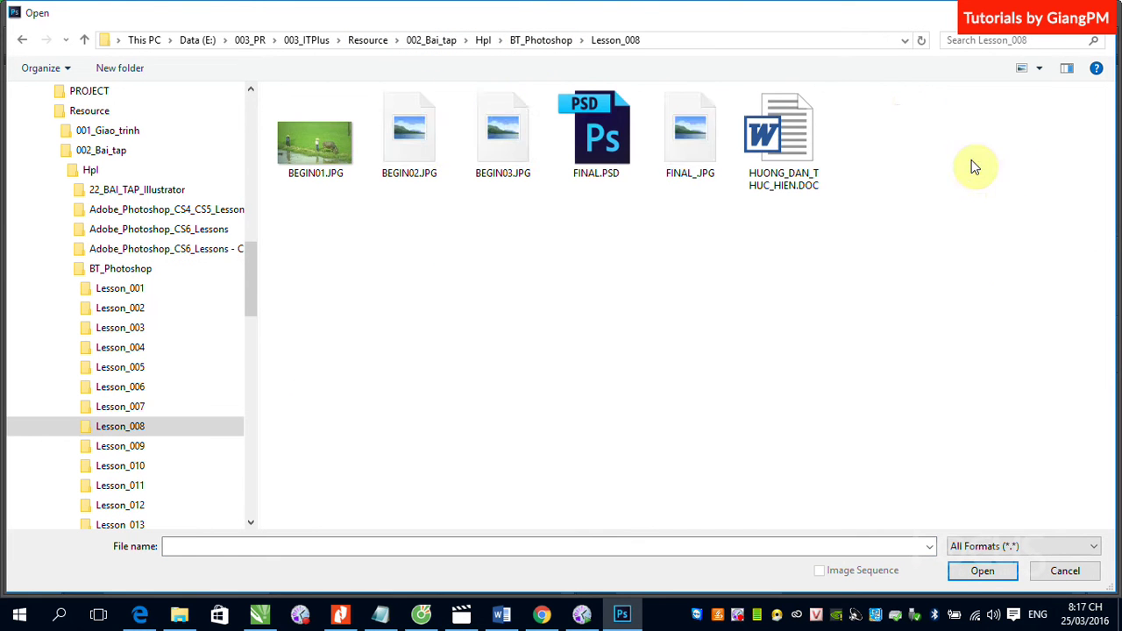
{"action": "left_click", "coordinate": [321, 144]}
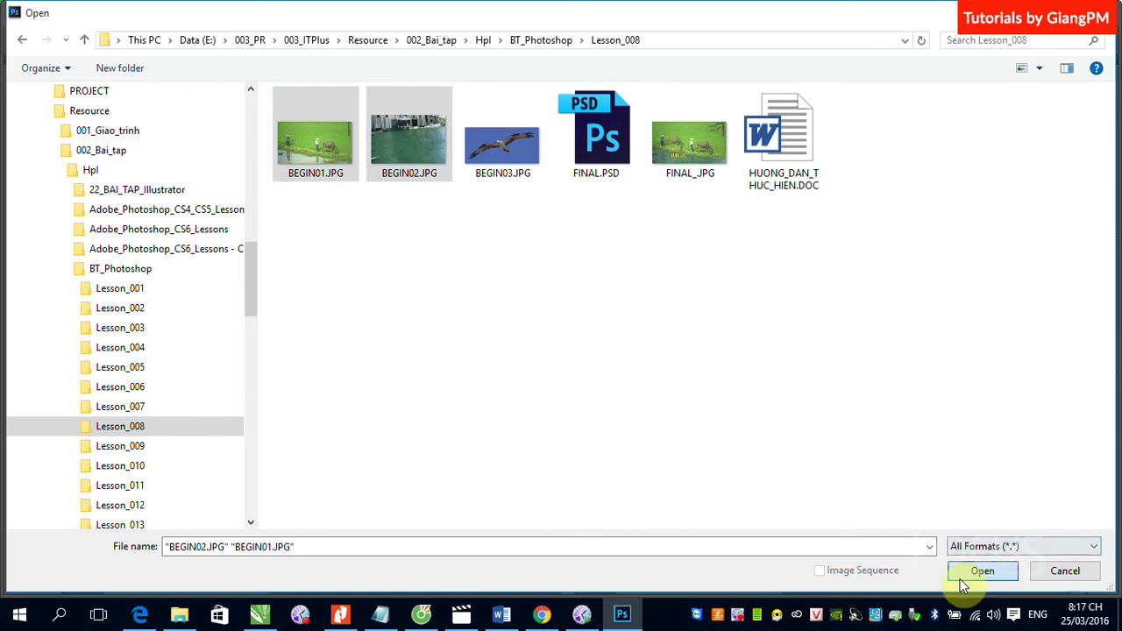
{"action": "left_click", "coordinate": [981, 571]}
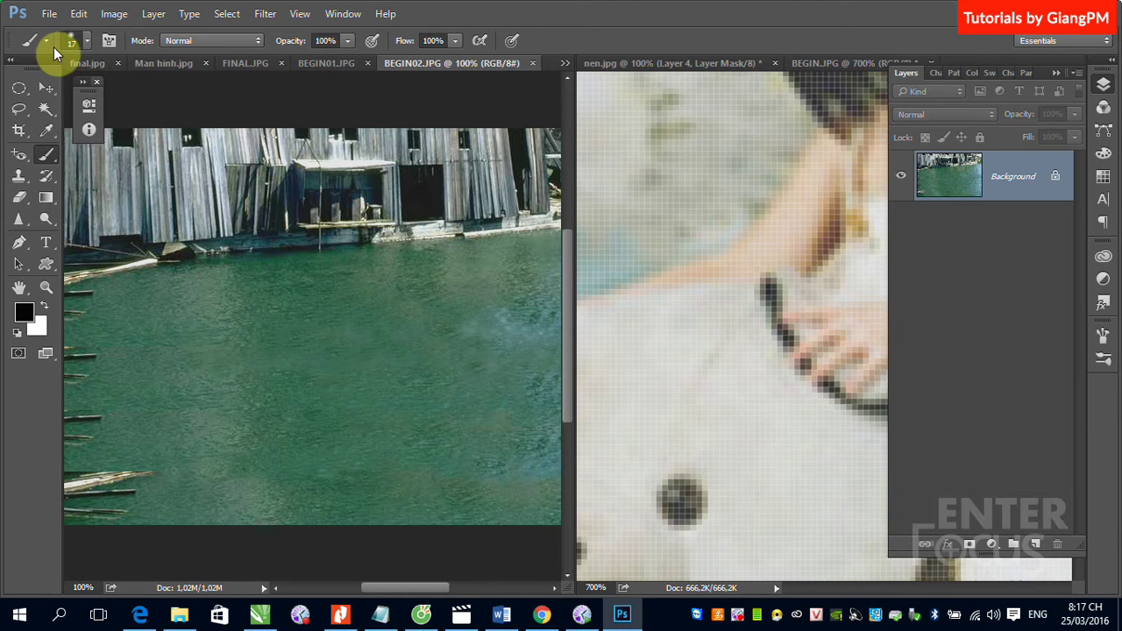
{"action": "left_click", "coordinate": [1059, 73]}
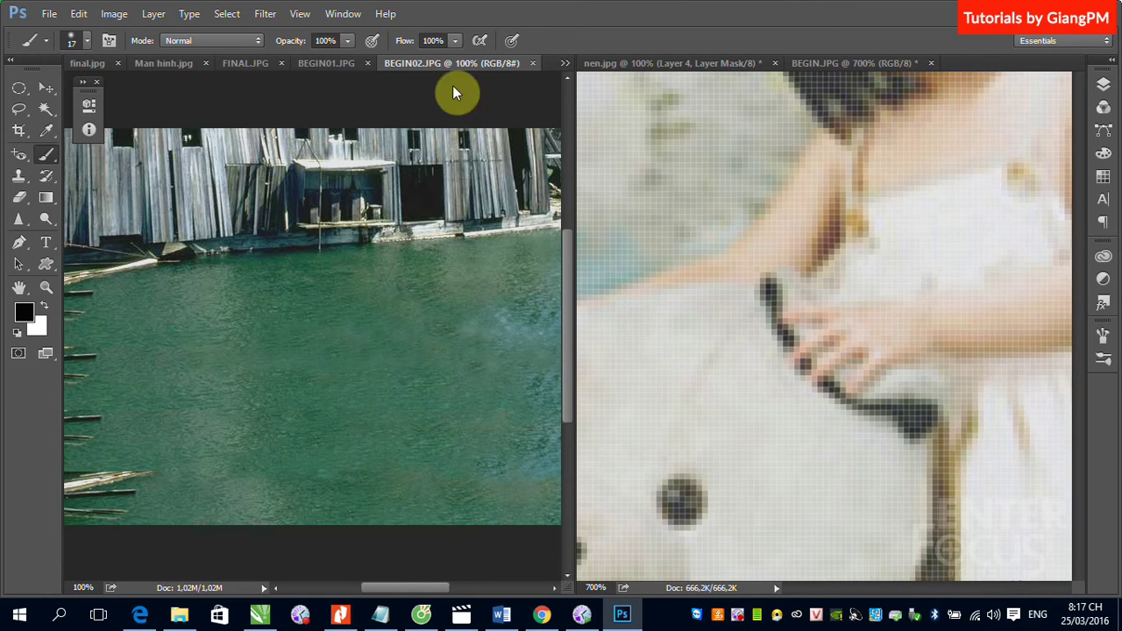
- Copy the boathouse-and-water picture into BEGIN01.JPG as Layer 1, position it, and close BEGIN02.JPG
{"action": "left_click", "coordinate": [46, 88]}
{"action": "left_click_drag", "start_coordinate": [551, 66], "coordinate": [741, 57]}
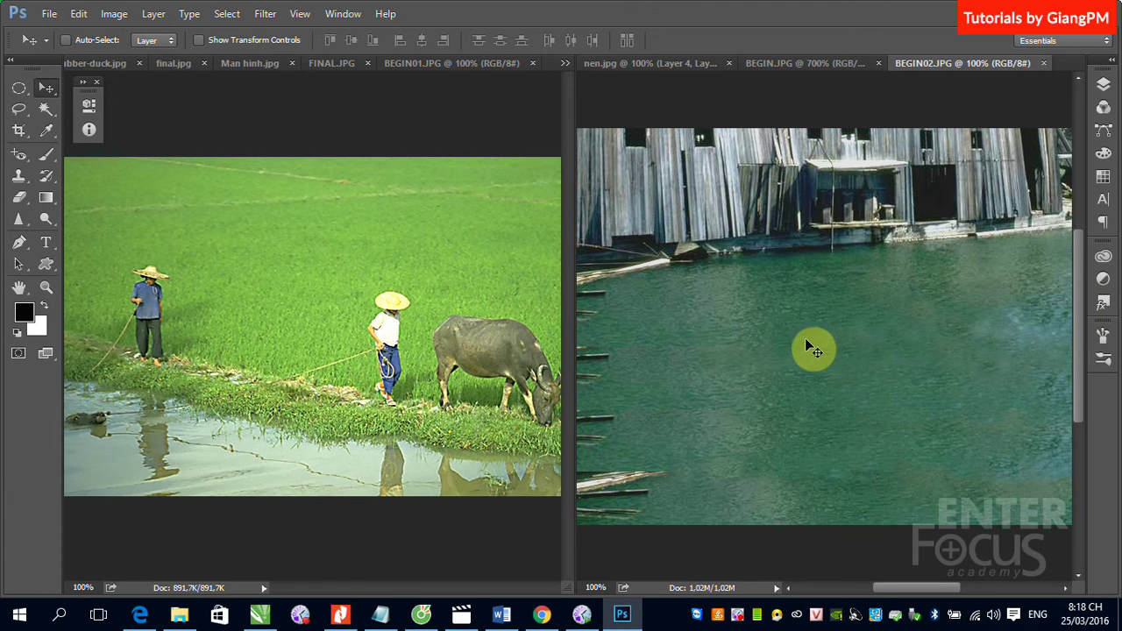
{"action": "left_click_drag", "start_coordinate": [280, 361], "coordinate": [531, 421]}
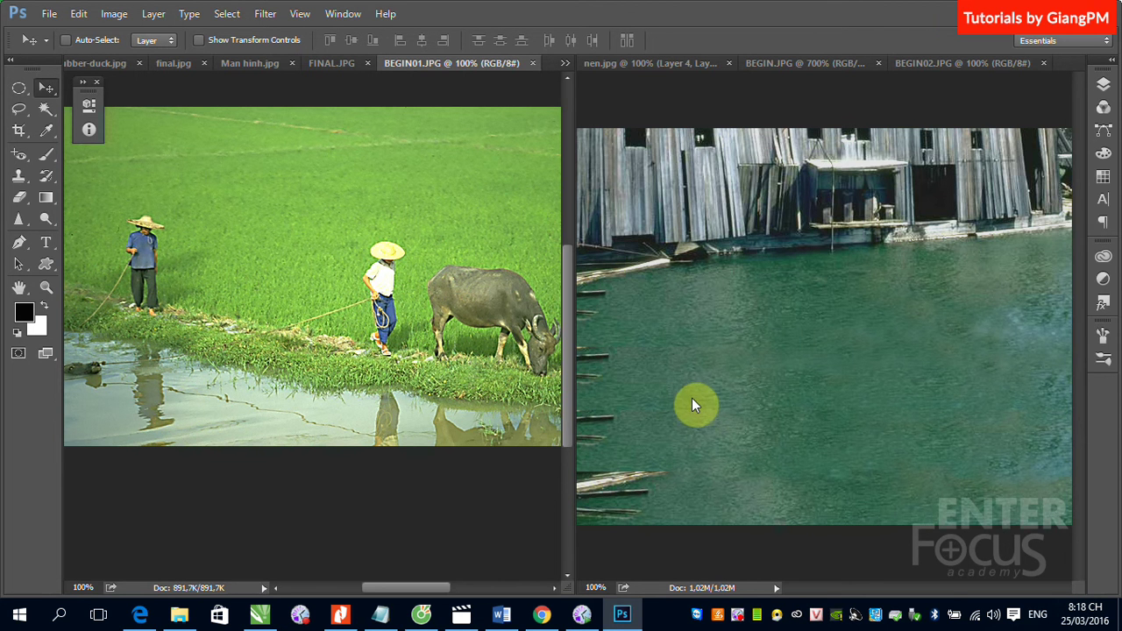
{"action": "left_click_drag", "start_coordinate": [842, 394], "coordinate": [369, 373]}
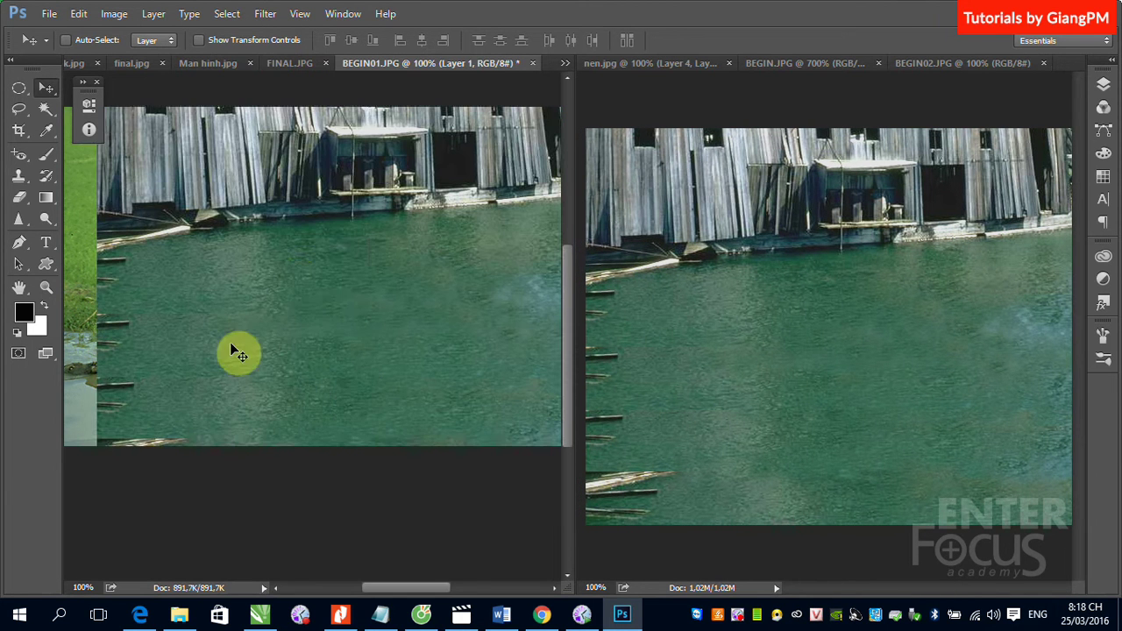
{"action": "left_click_drag", "start_coordinate": [235, 348], "coordinate": [266, 292]}
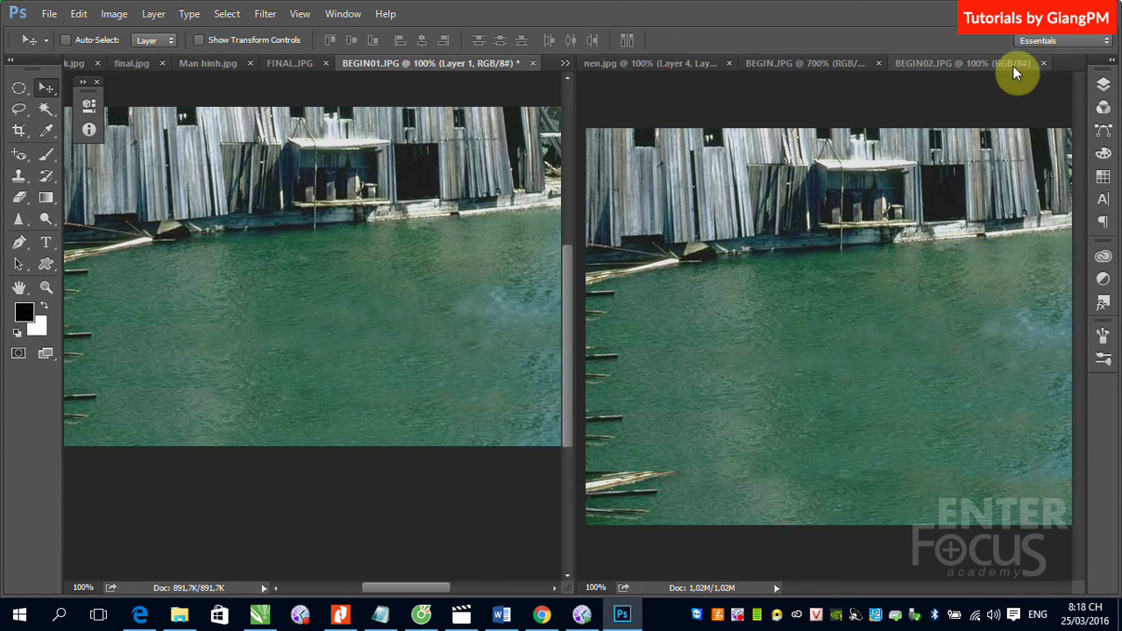
{"action": "left_click", "coordinate": [1043, 64]}
- Close BEGIN.JPG and nen.jpg without saving changes
{"action": "left_click", "coordinate": [932, 65]}
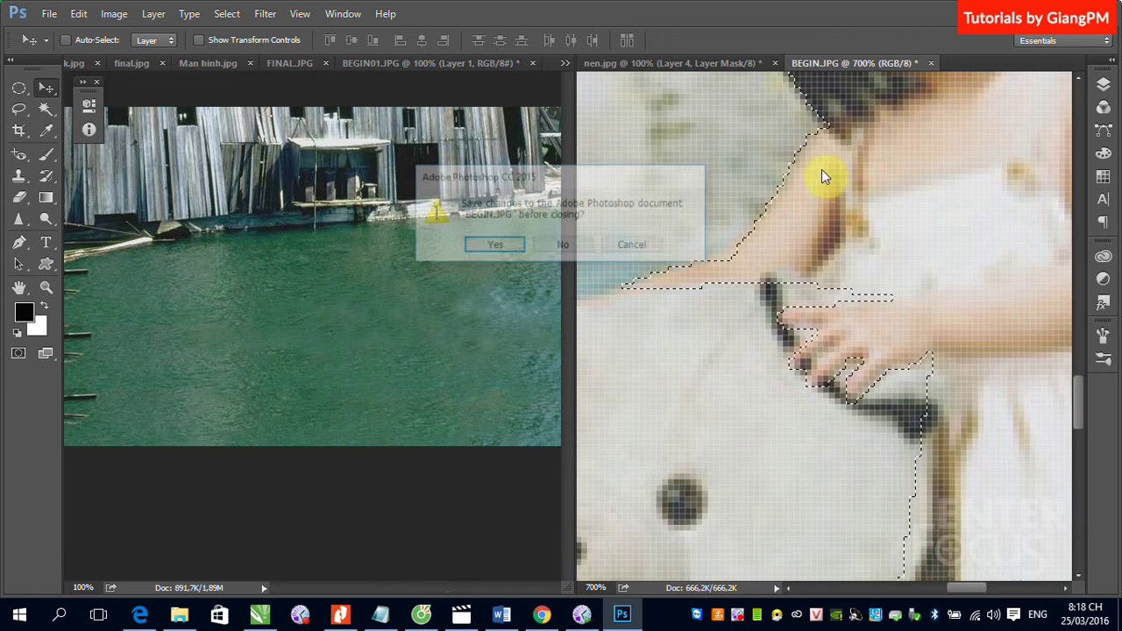
{"action": "left_click", "coordinate": [562, 246]}
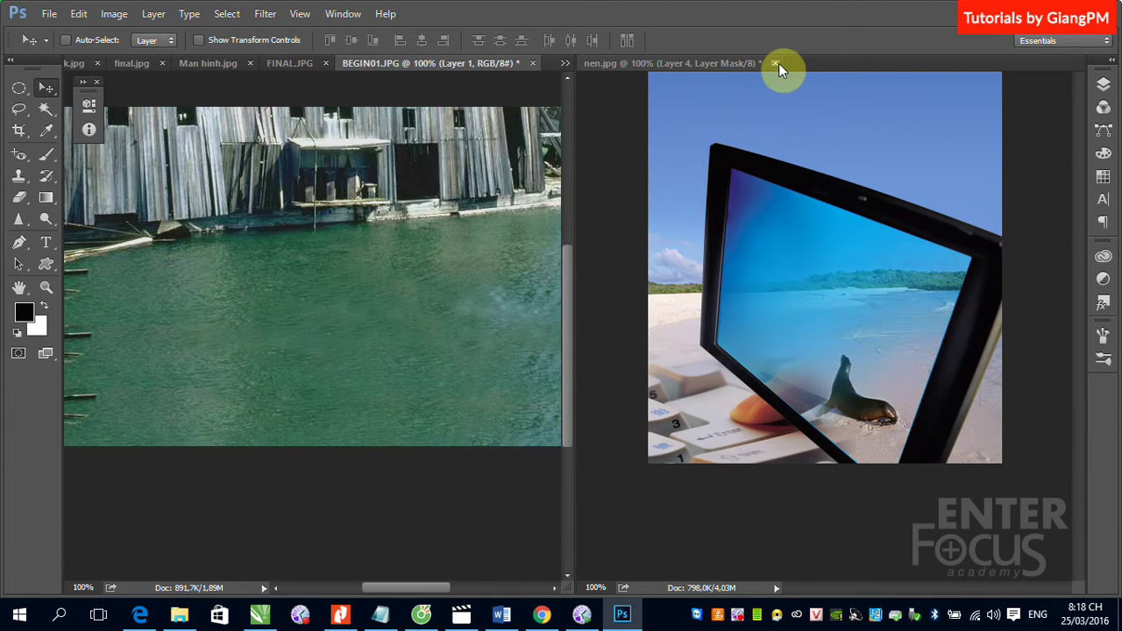
{"action": "left_click", "coordinate": [775, 63]}
{"action": "left_click", "coordinate": [566, 246]}
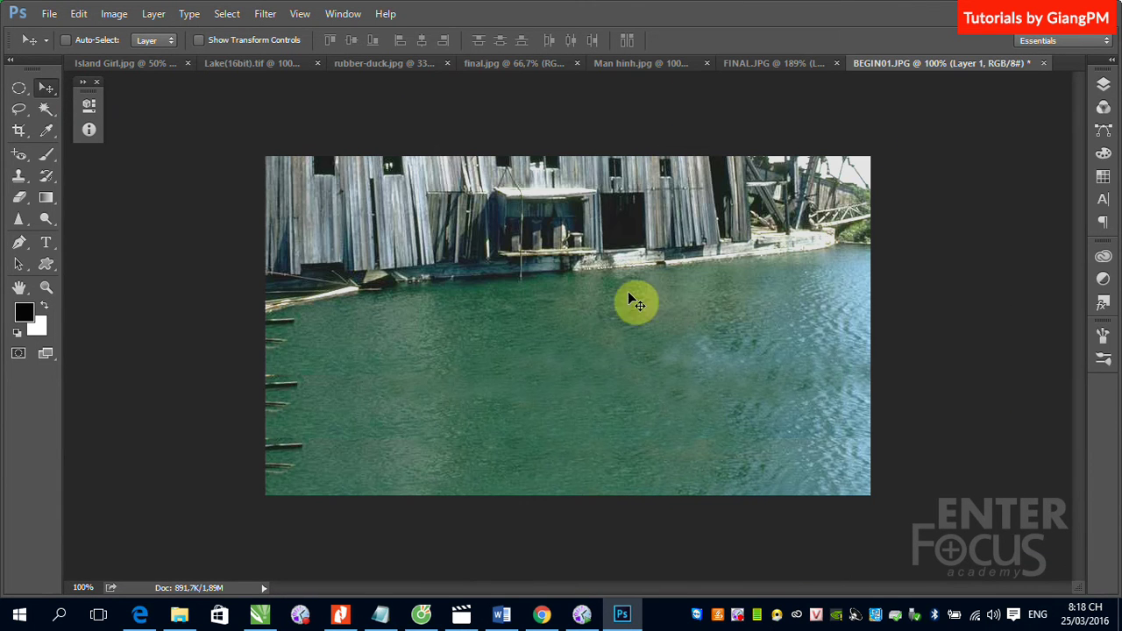
- Hide Layer 1 to reveal the rice field and switch to the Pen tool
{"action": "left_click", "coordinate": [1103, 84]}
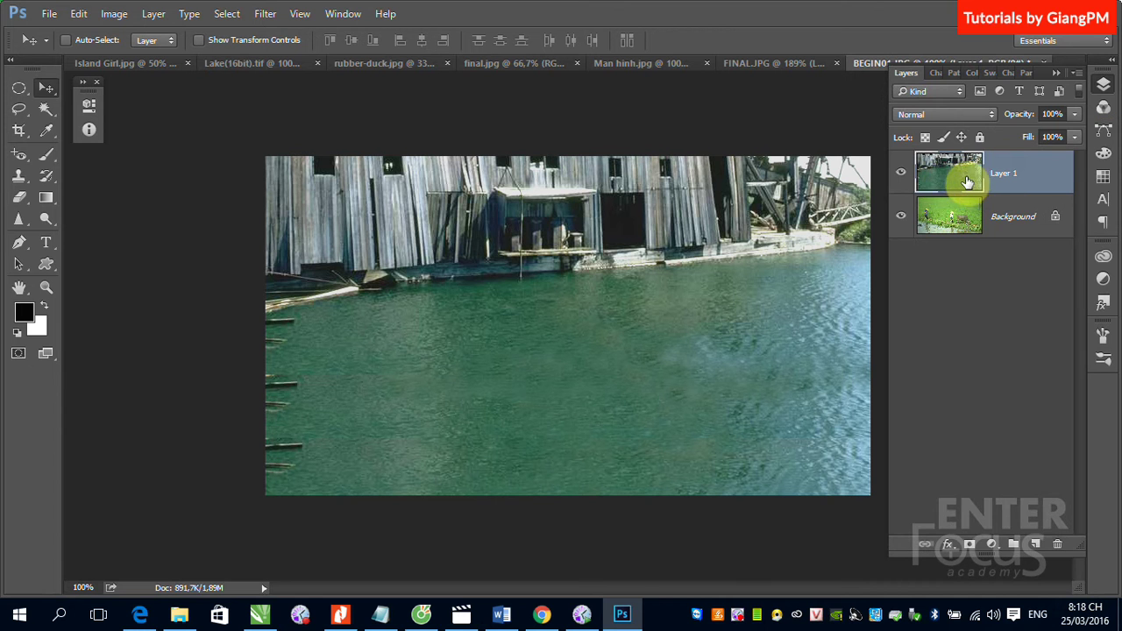
{"action": "left_click", "coordinate": [900, 174]}
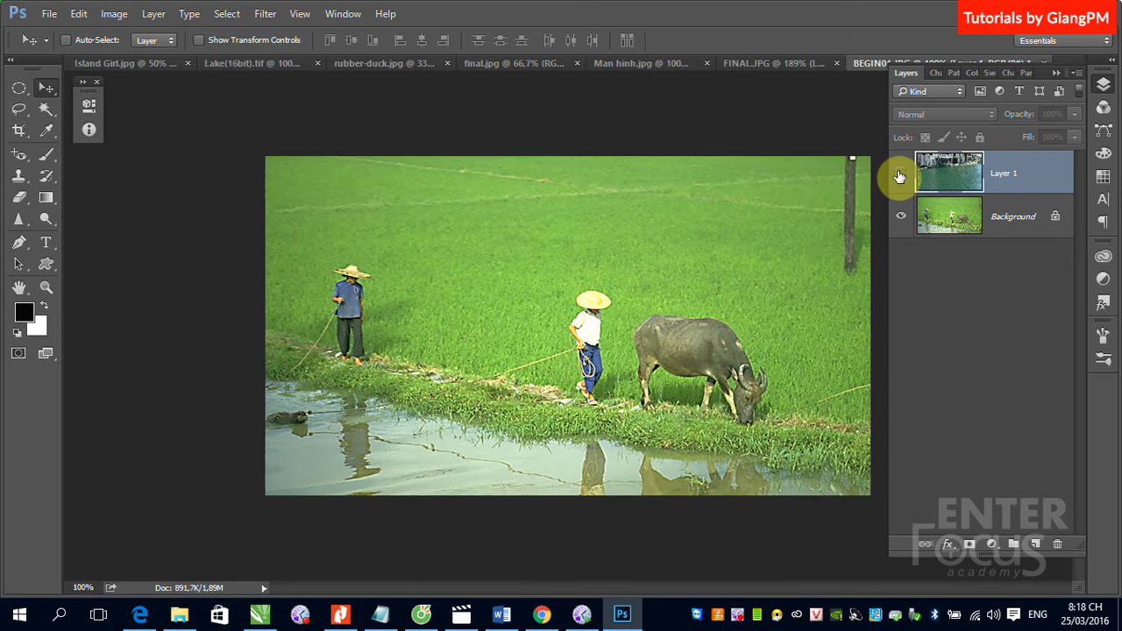
{"action": "left_click", "coordinate": [900, 173]}
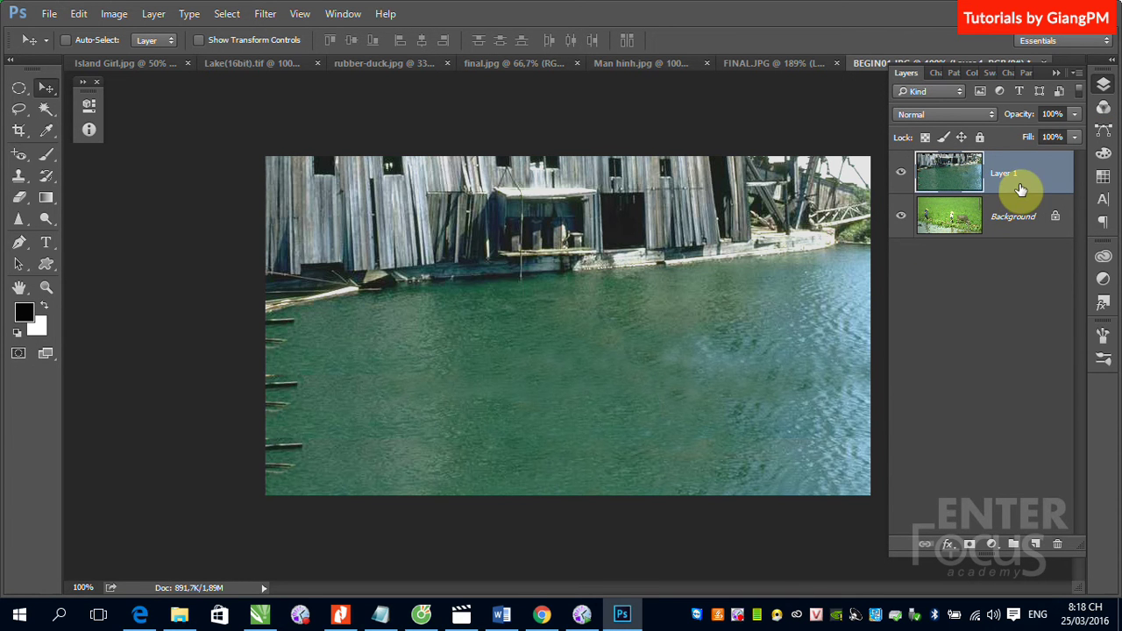
{"action": "left_click", "coordinate": [901, 174]}
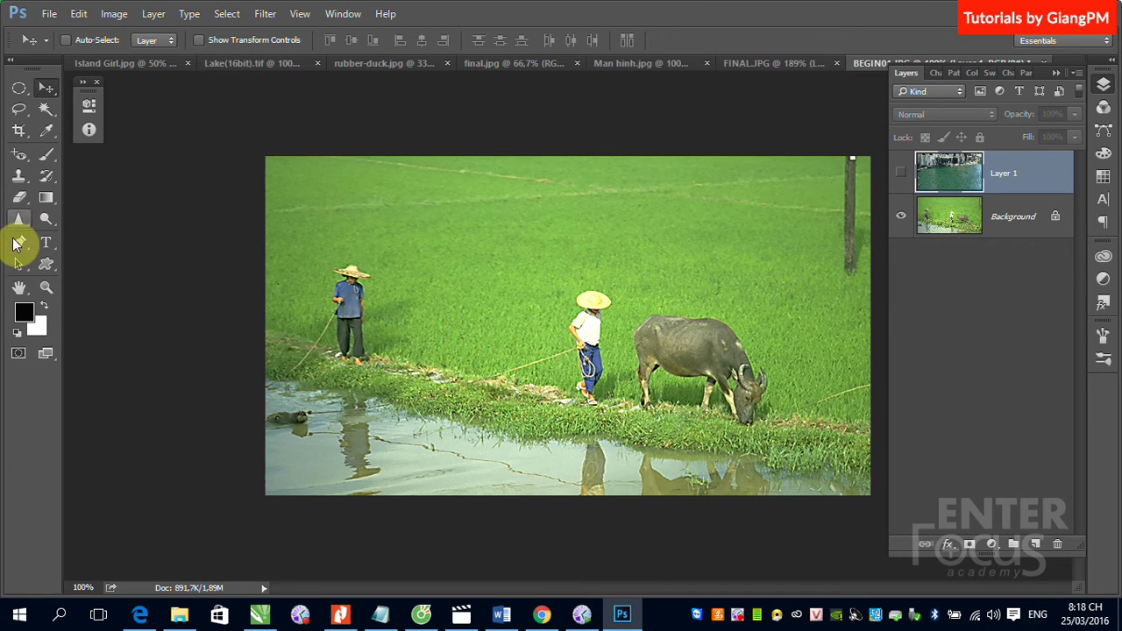
{"action": "left_click", "coordinate": [20, 242]}
- Draw a closed five-point pen path around the lower area of the image
{"action": "left_click", "coordinate": [231, 341]}
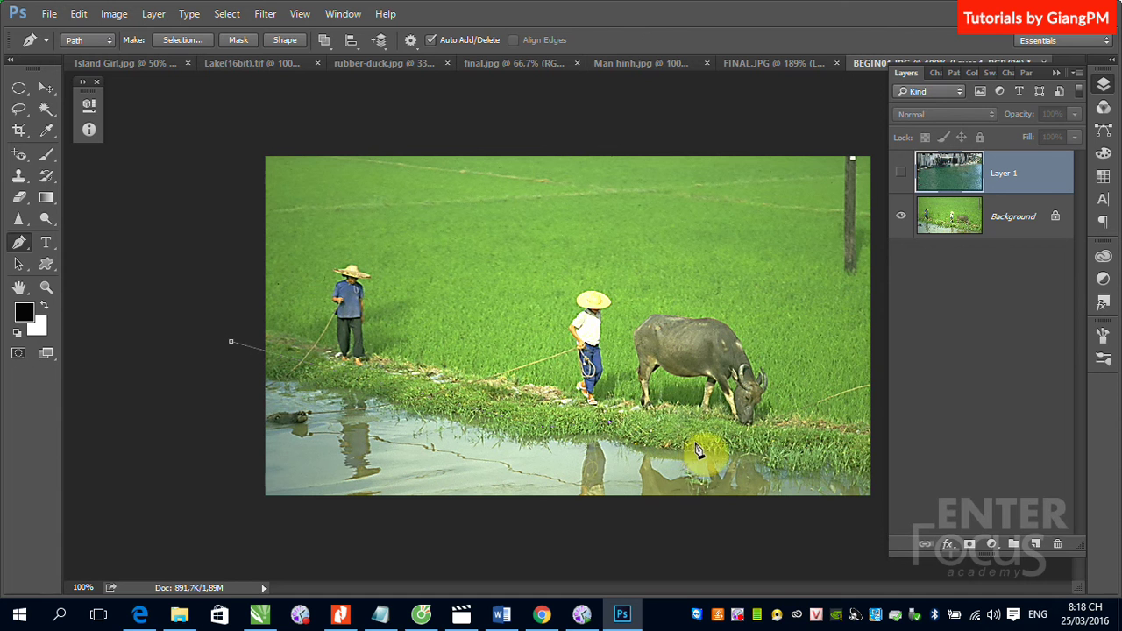
{"action": "left_click", "coordinate": [876, 458]}
{"action": "left_click", "coordinate": [870, 535]}
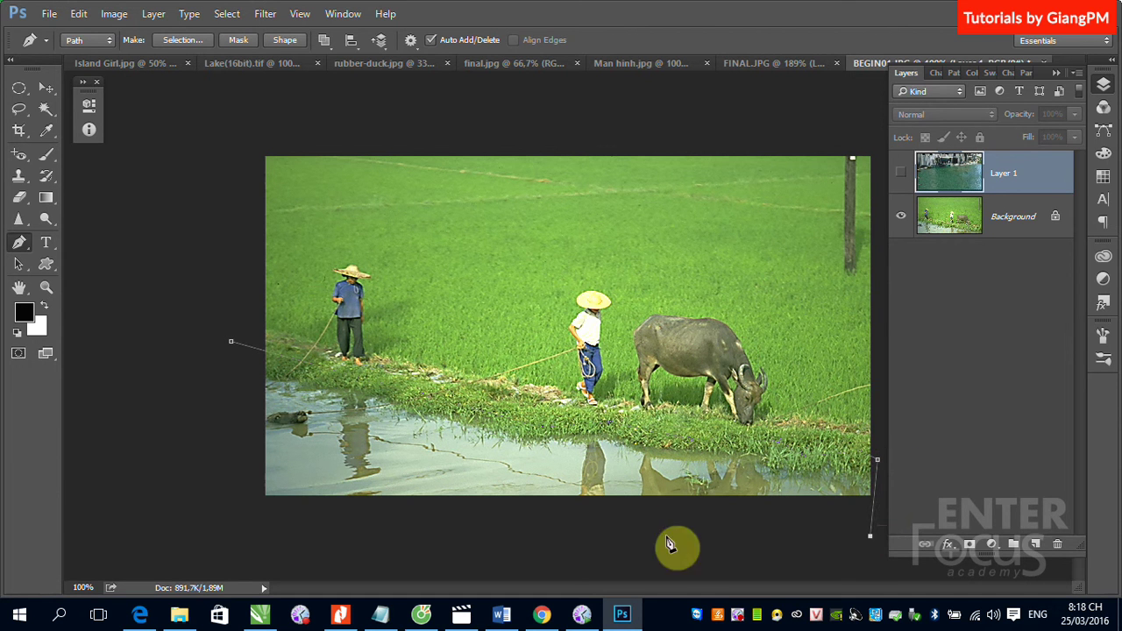
{"action": "left_click", "coordinate": [281, 535]}
{"action": "left_click", "coordinate": [199, 476]}
{"action": "left_click", "coordinate": [230, 341]}
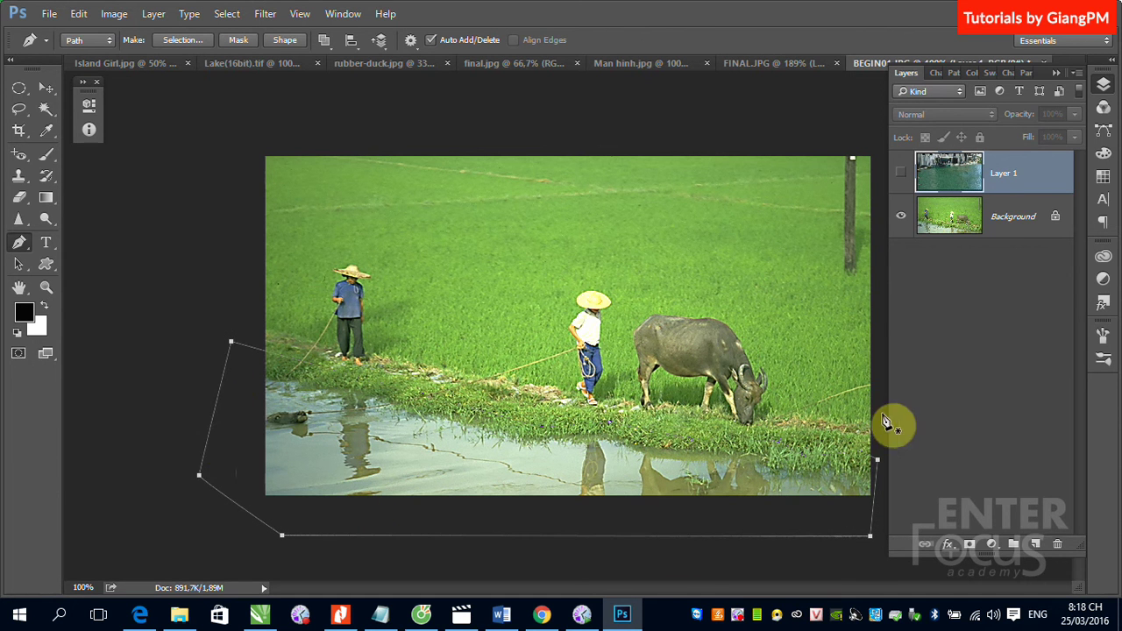
- Show Layer 1, turn the path into a selection, try a layer mask, then undo it
{"action": "left_click", "coordinate": [901, 180]}
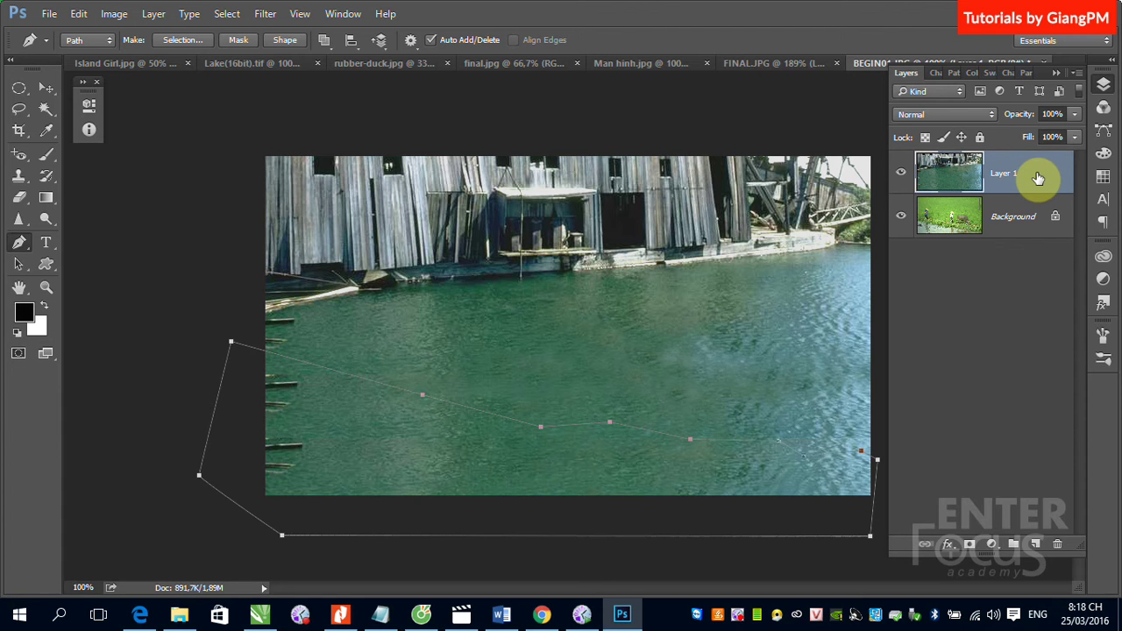
{"action": "key", "text": "ctrl+Return"}
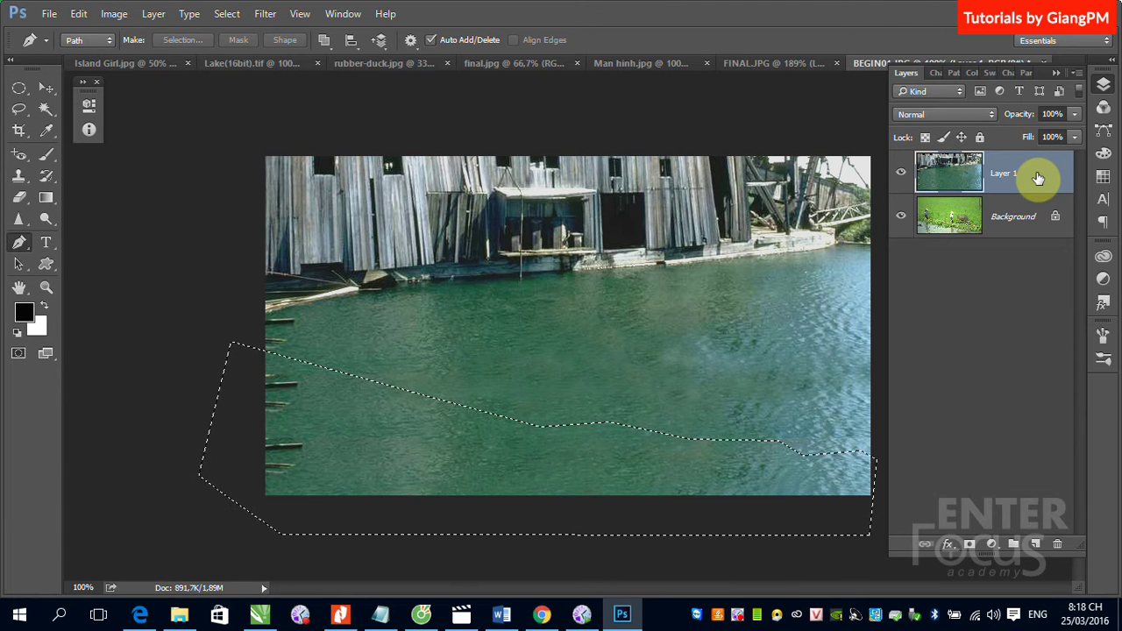
{"action": "left_click", "coordinate": [970, 544]}
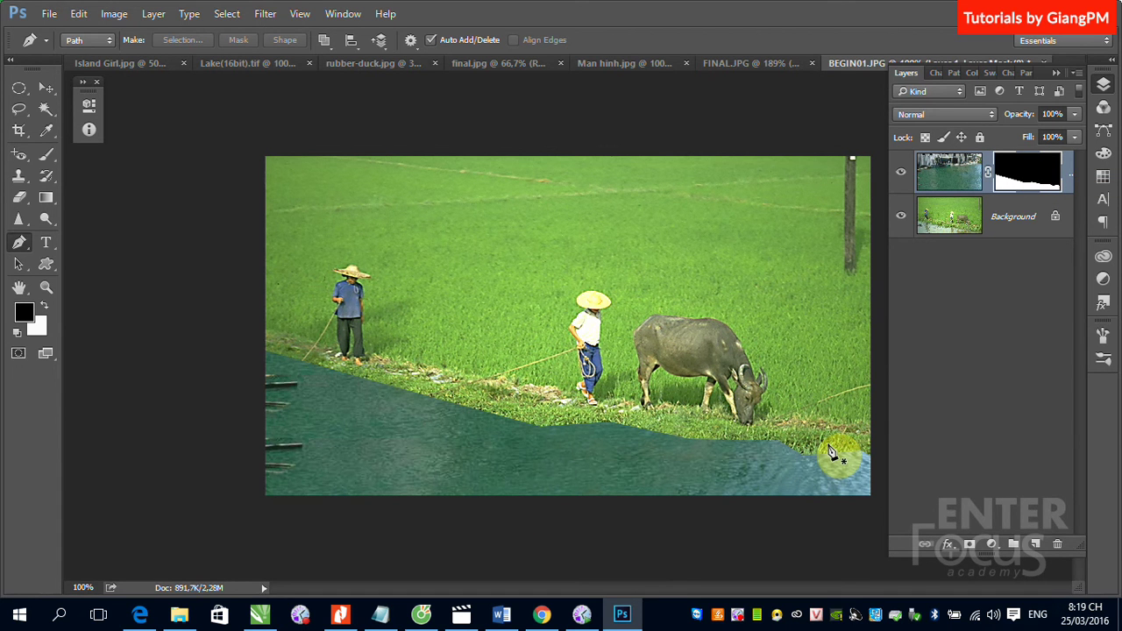
{"action": "key", "text": "ctrl+z"}
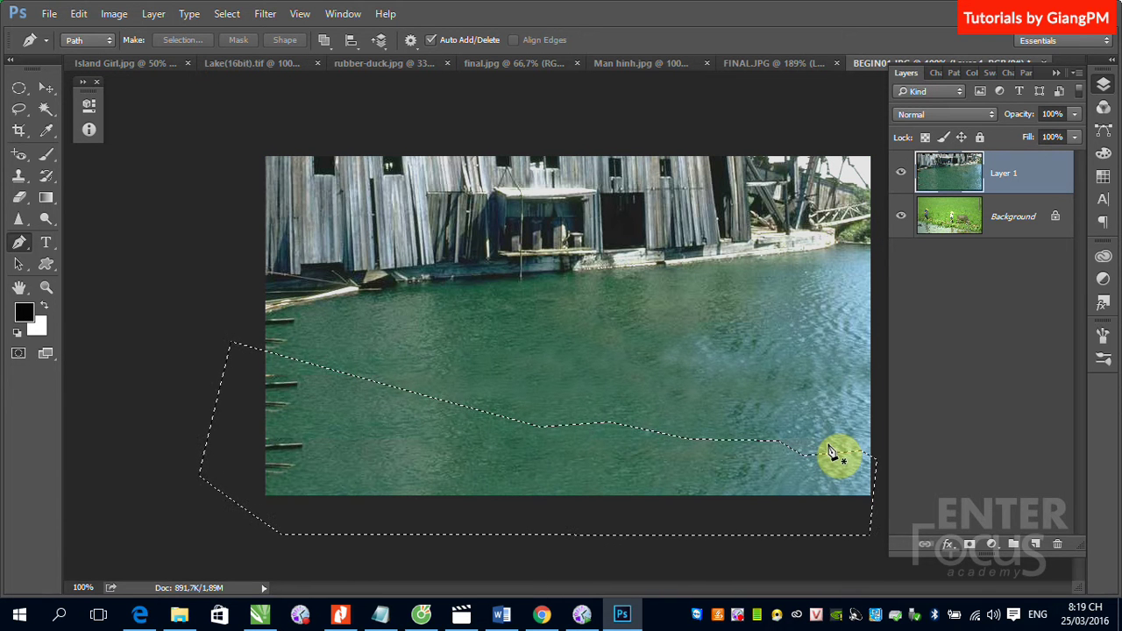
- Try Select > Focus Area, then cancel and deselect
{"action": "left_click", "coordinate": [234, 16]}
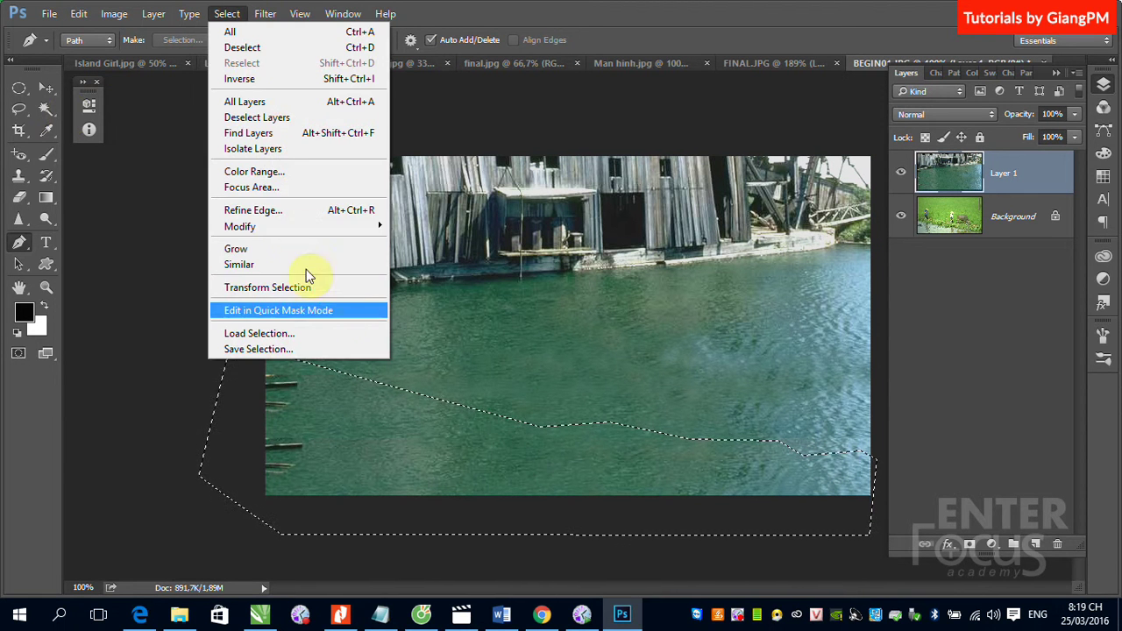
{"action": "left_click", "coordinate": [284, 186]}
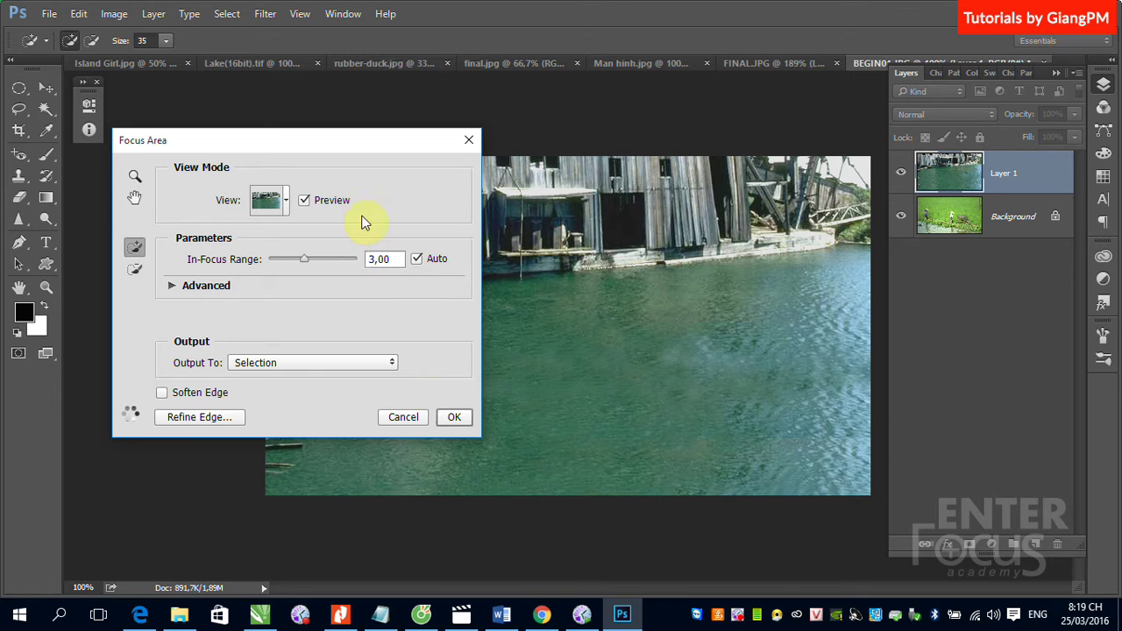
{"action": "left_click", "coordinate": [454, 417]}
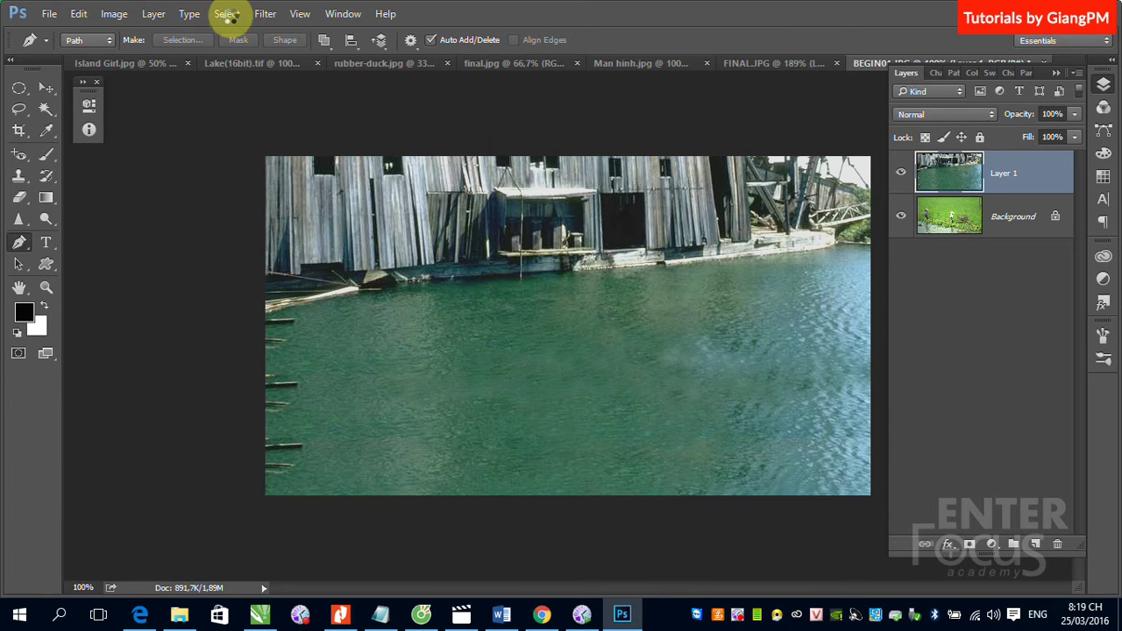
{"action": "left_click", "coordinate": [227, 14]}
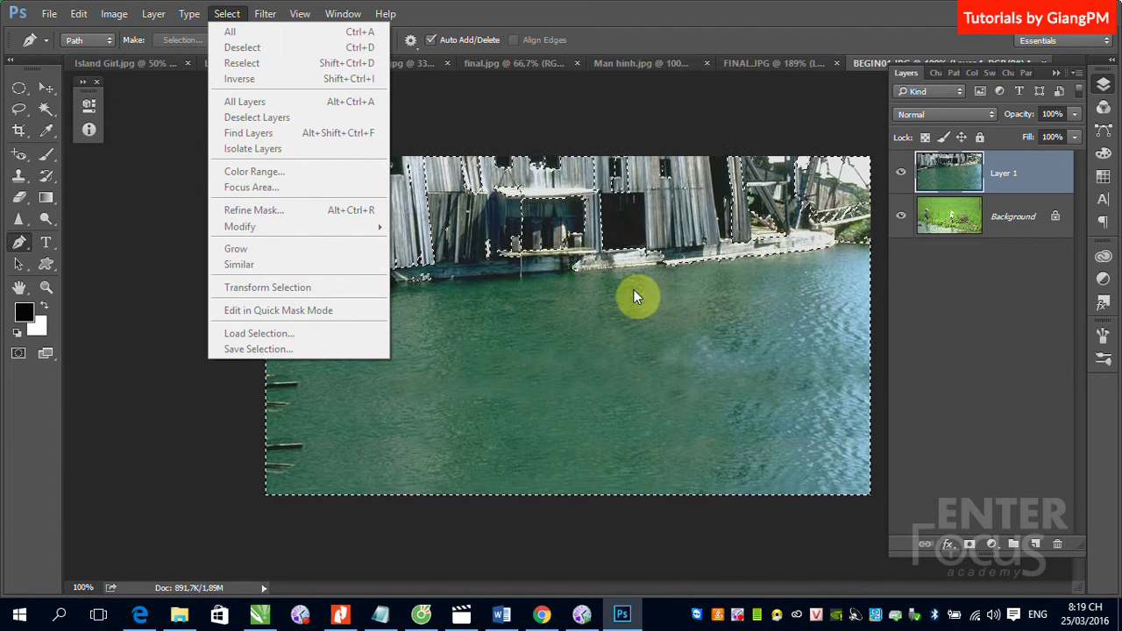
{"action": "left_click", "coordinate": [527, 112]}
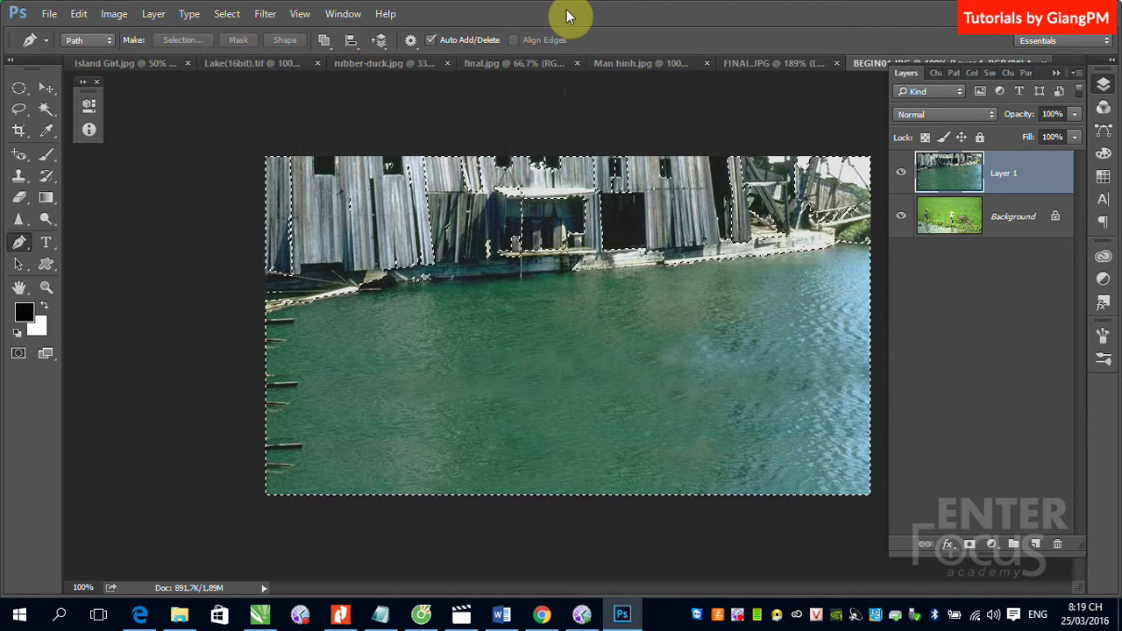
{"action": "key", "text": "ctrl+d"}
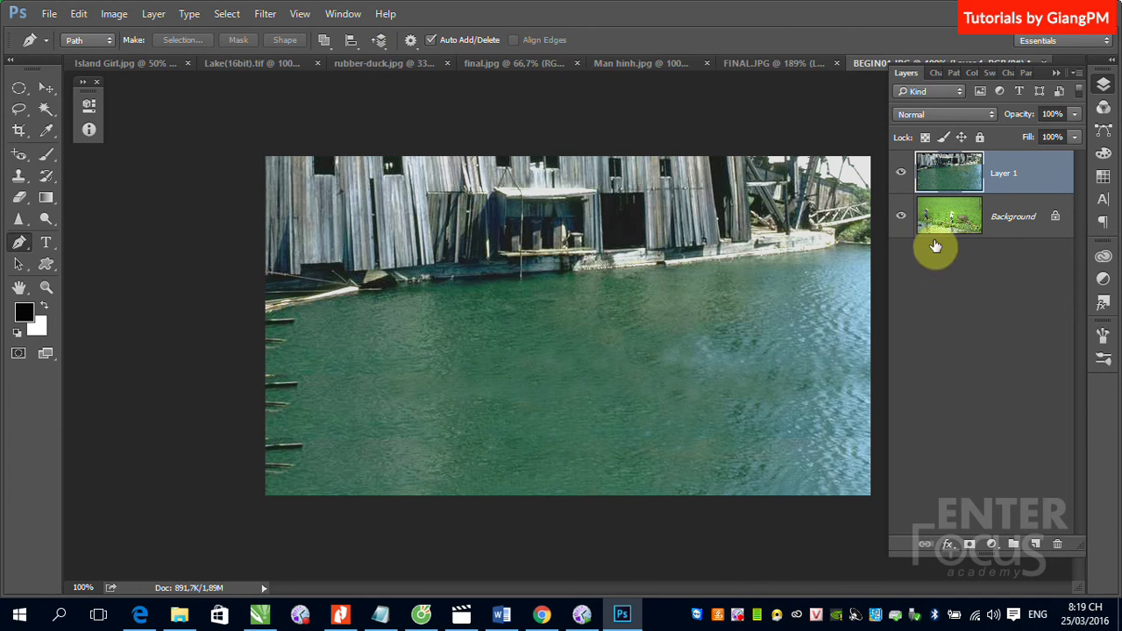
- Load the Work Path from the Paths panel as a selection
{"action": "left_click", "coordinate": [953, 73]}
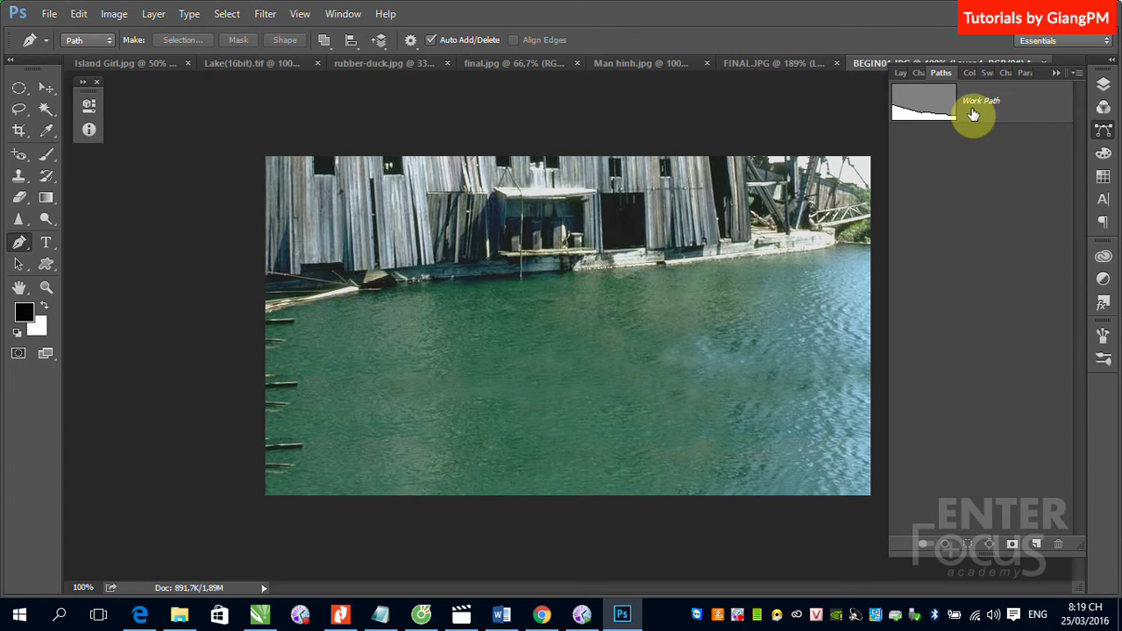
{"action": "left_click", "coordinate": [940, 105]}
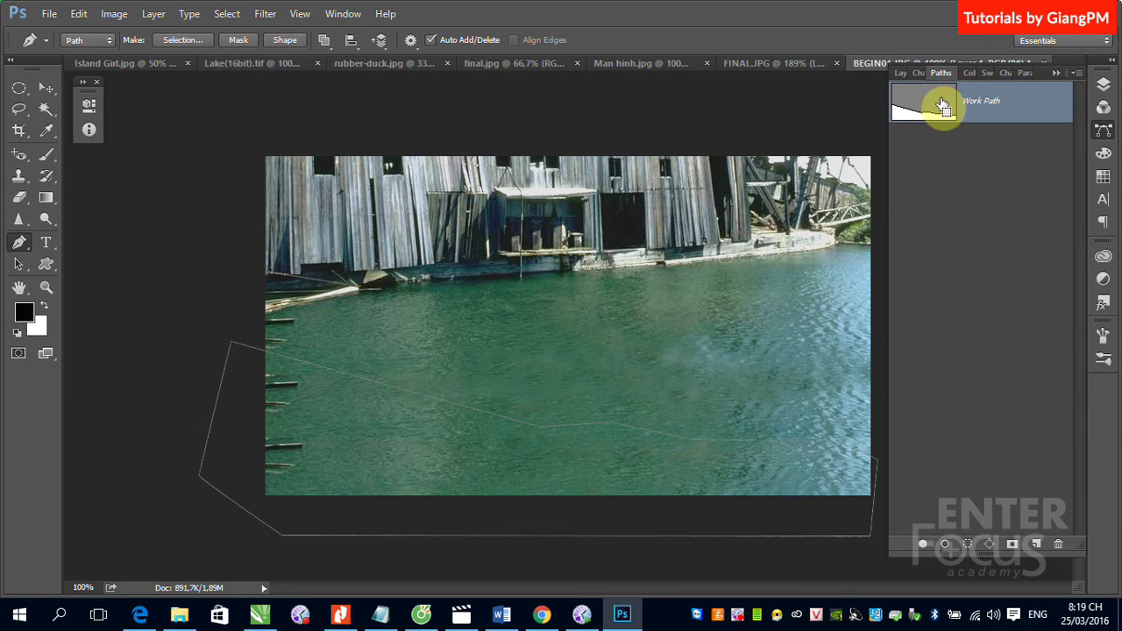
{"action": "left_click", "coordinate": [941, 105], "text": "ctrl"}
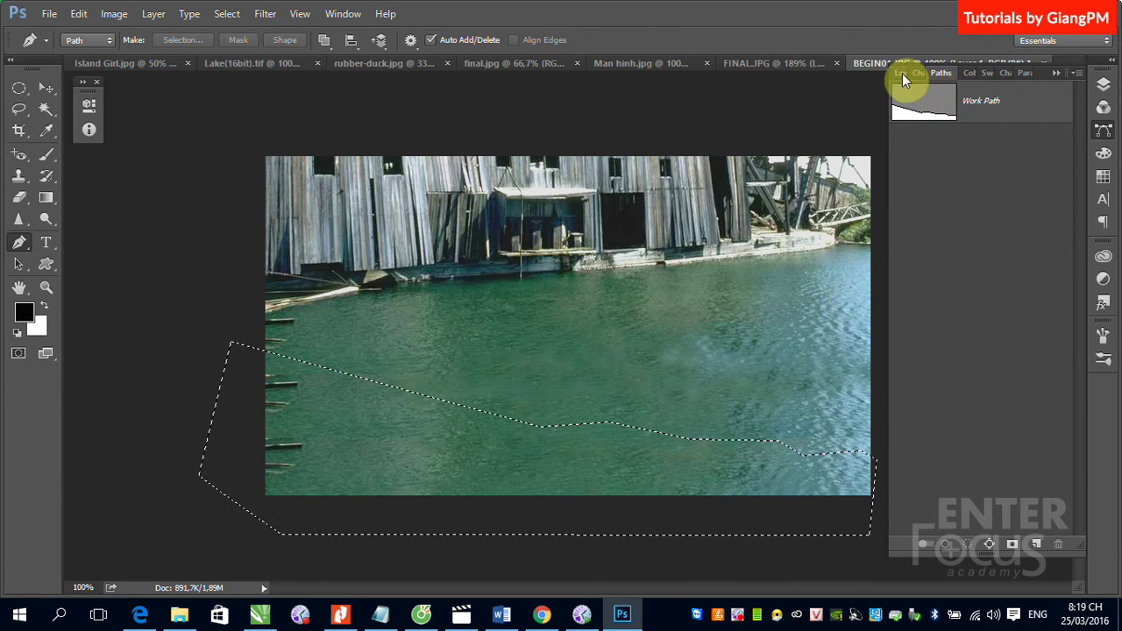
{"action": "left_click", "coordinate": [903, 73]}
- Feather the selection by 30 pixels and add it as Layer 1's mask
{"action": "left_click", "coordinate": [226, 13]}
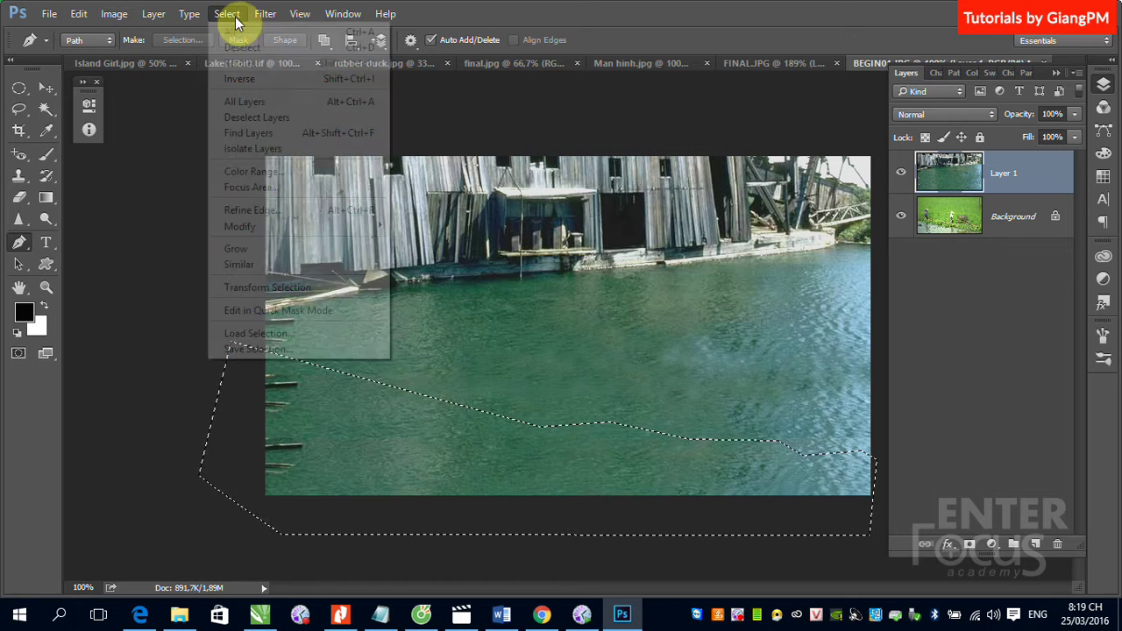
{"action": "mouse_move", "coordinate": [263, 226]}
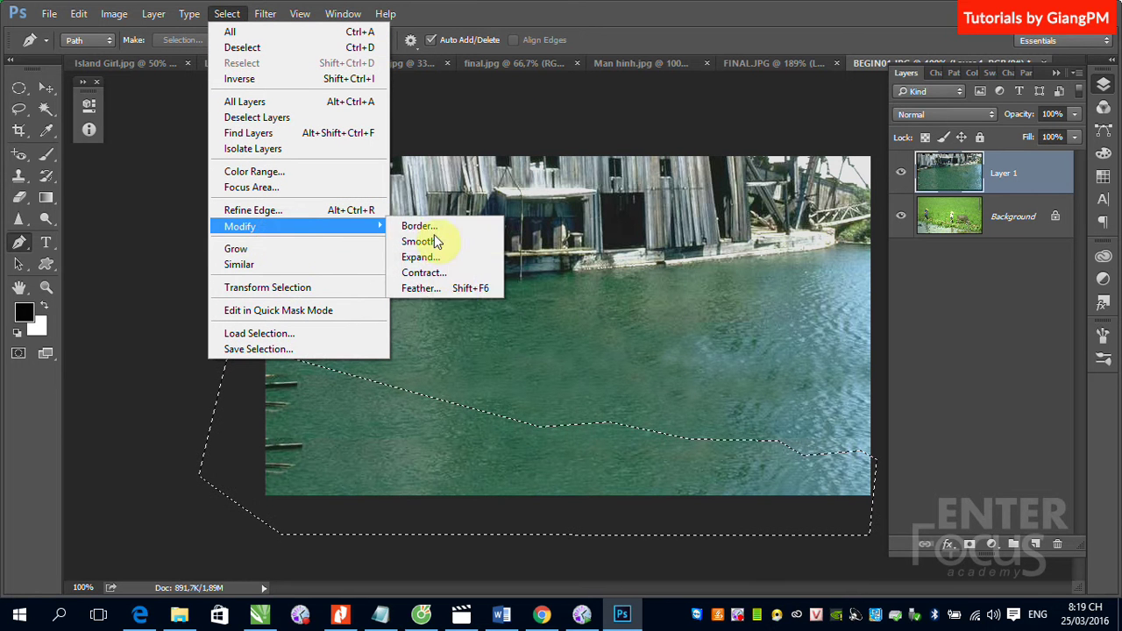
{"action": "left_click", "coordinate": [440, 288]}
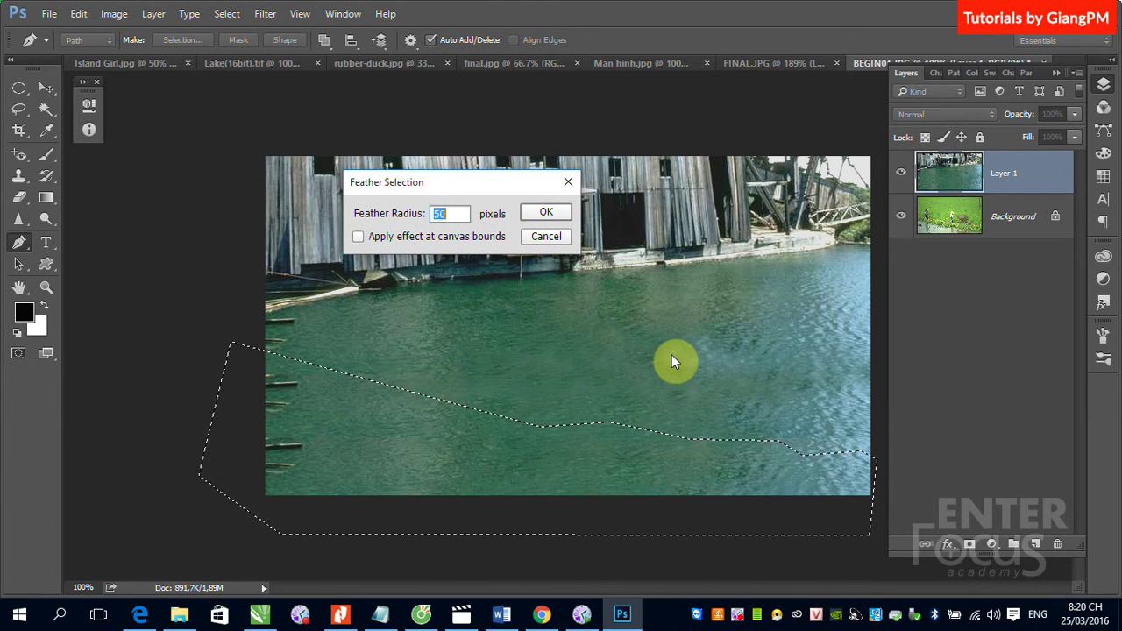
{"action": "left_click", "coordinate": [546, 213]}
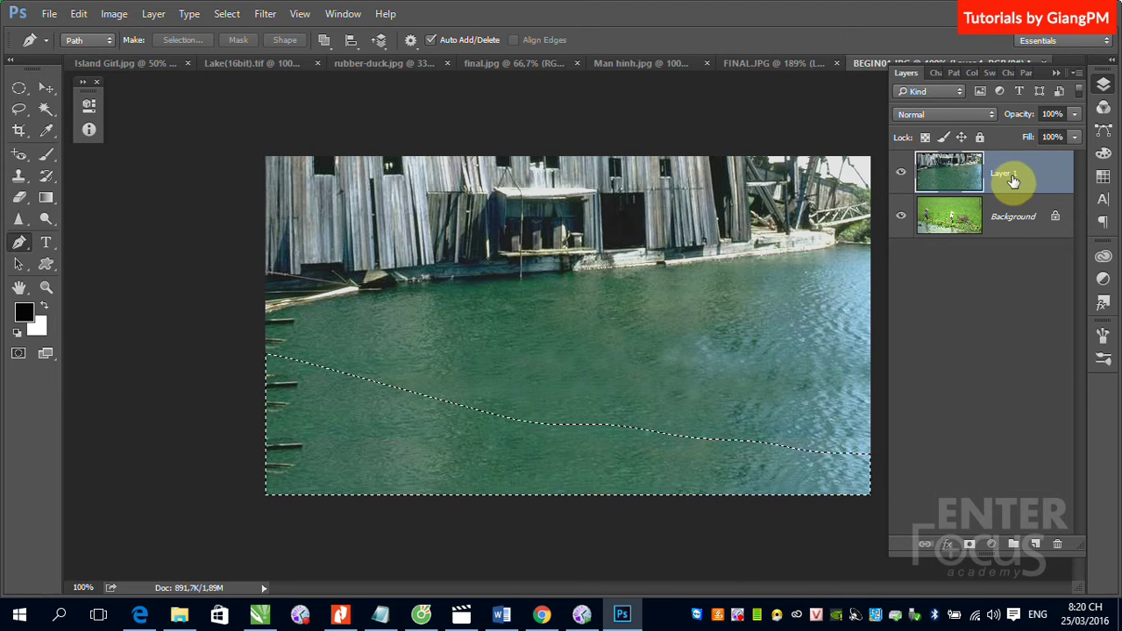
{"action": "left_click", "coordinate": [970, 545]}
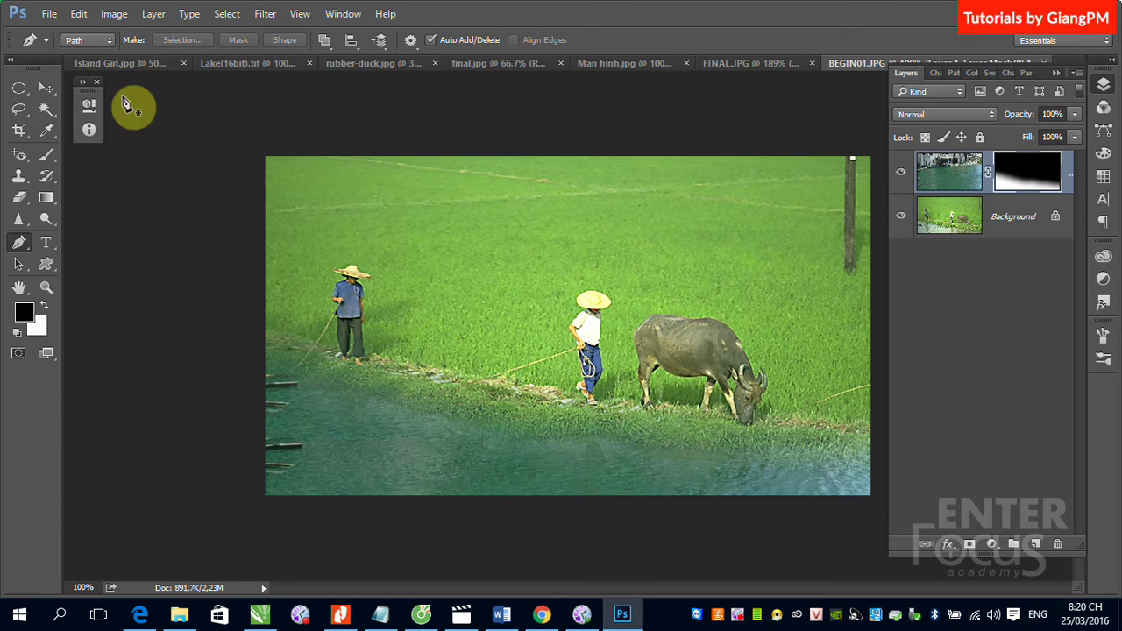
- Open the File > Open dialog
{"action": "left_click", "coordinate": [55, 13]}
{"action": "left_click", "coordinate": [72, 47]}
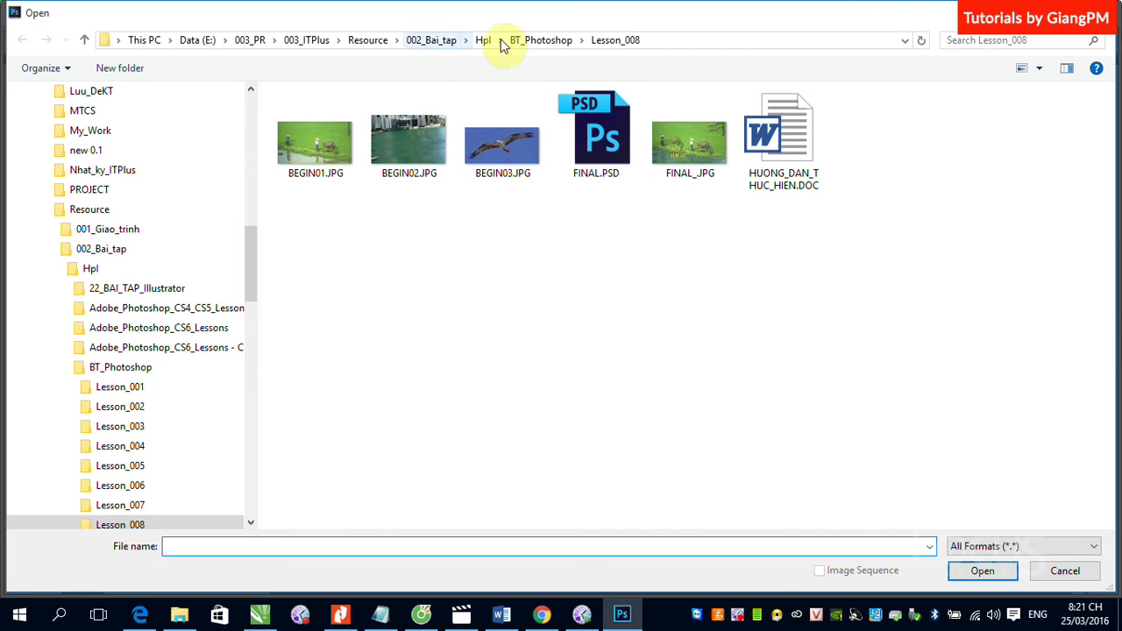
- Open BEGIN.JPG and FINAL_.JPG from Lesson_010, collapse the Layers panel, and view BEGIN.JPG
{"action": "left_click", "coordinate": [529, 40]}
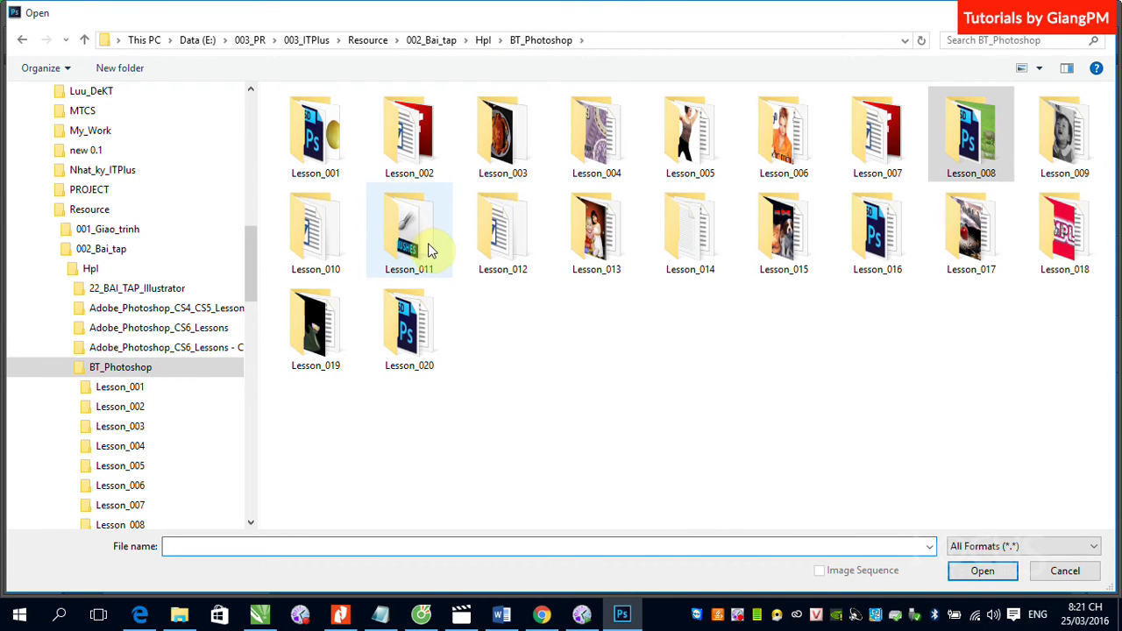
{"action": "left_click", "coordinate": [324, 238]}
{"action": "double_click", "coordinate": [325, 238]}
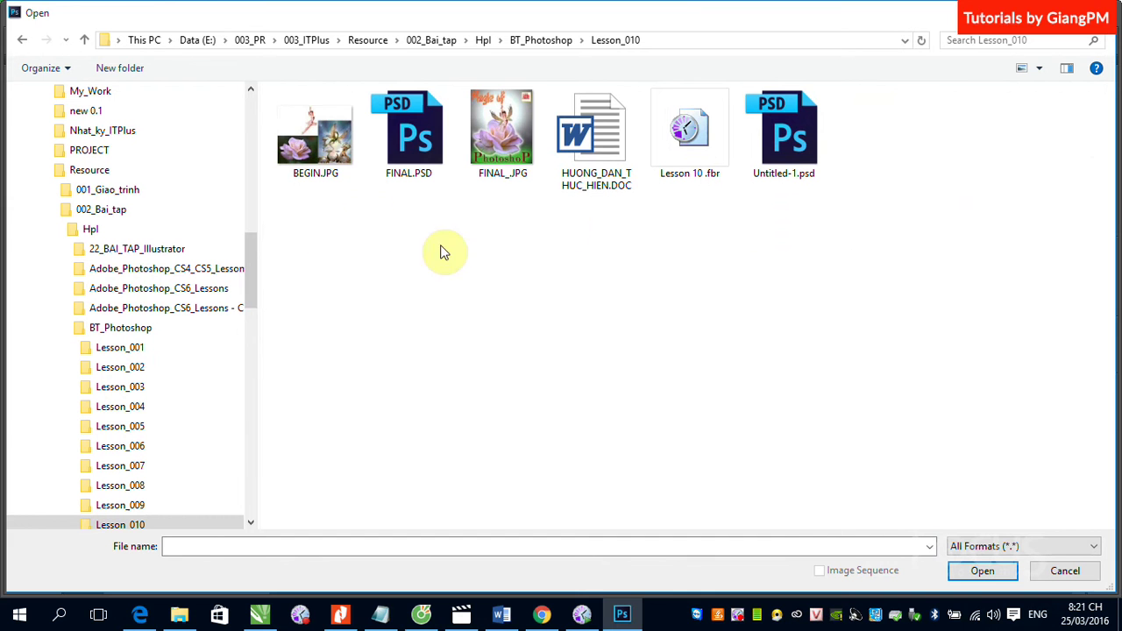
{"action": "left_click", "coordinate": [323, 157]}
{"action": "left_click", "coordinate": [509, 168], "text": "ctrl"}
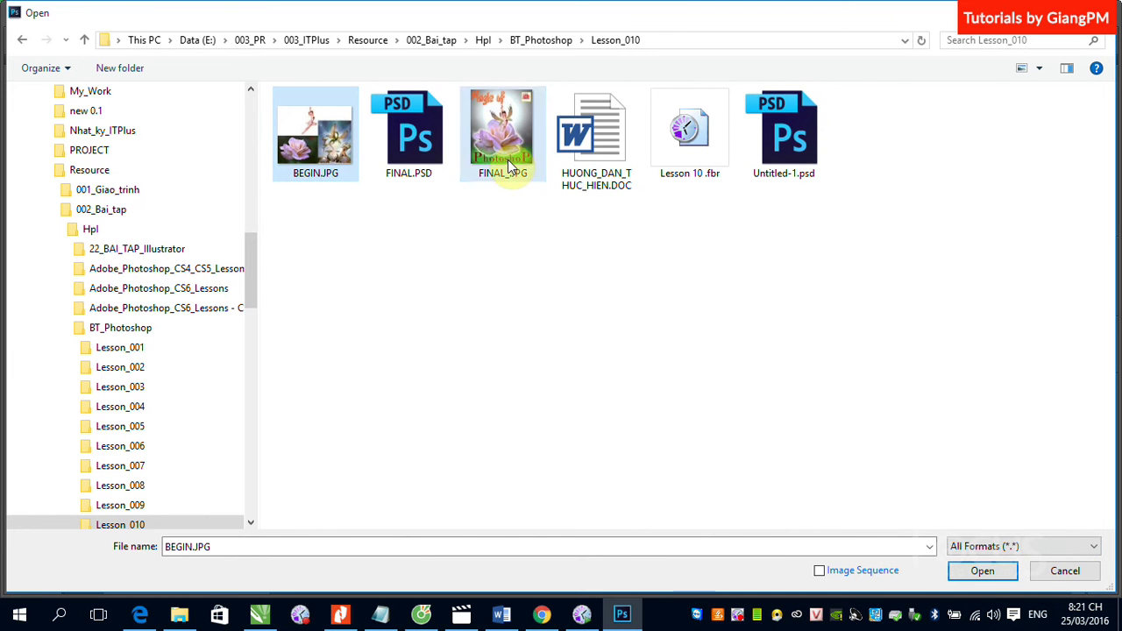
{"action": "key", "text": "Return"}
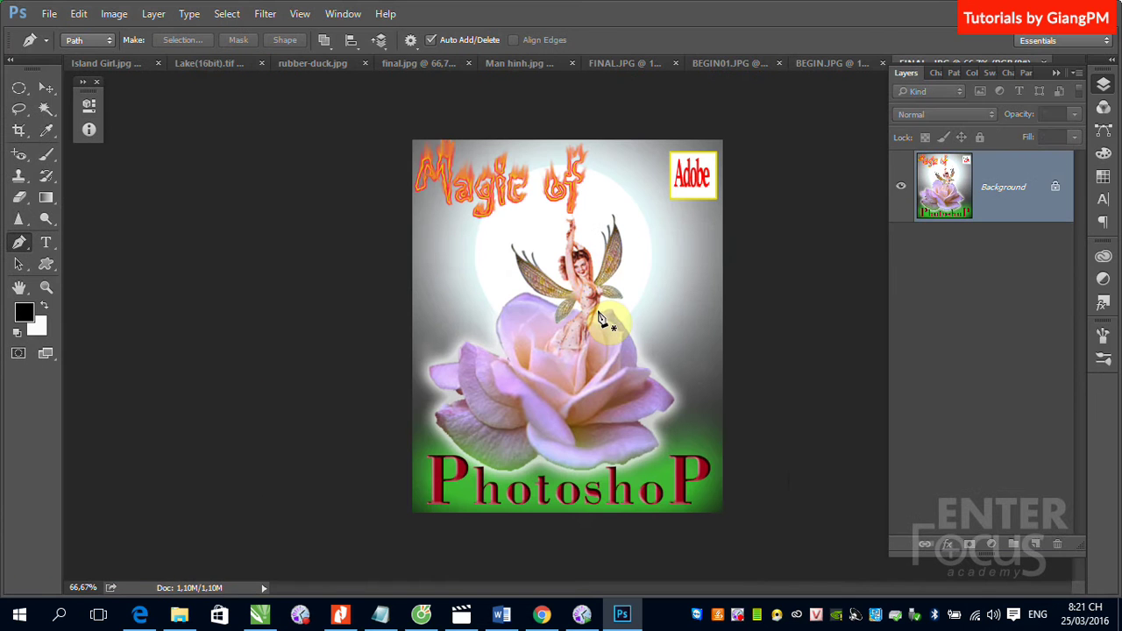
{"action": "left_click", "coordinate": [1058, 74]}
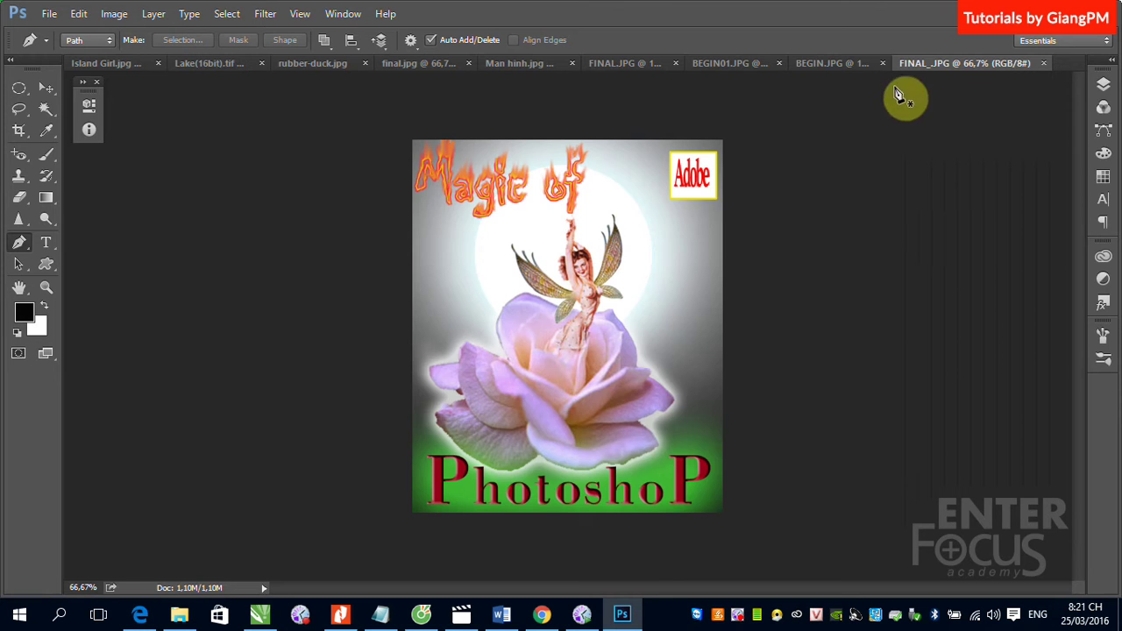
{"action": "left_click", "coordinate": [839, 66]}
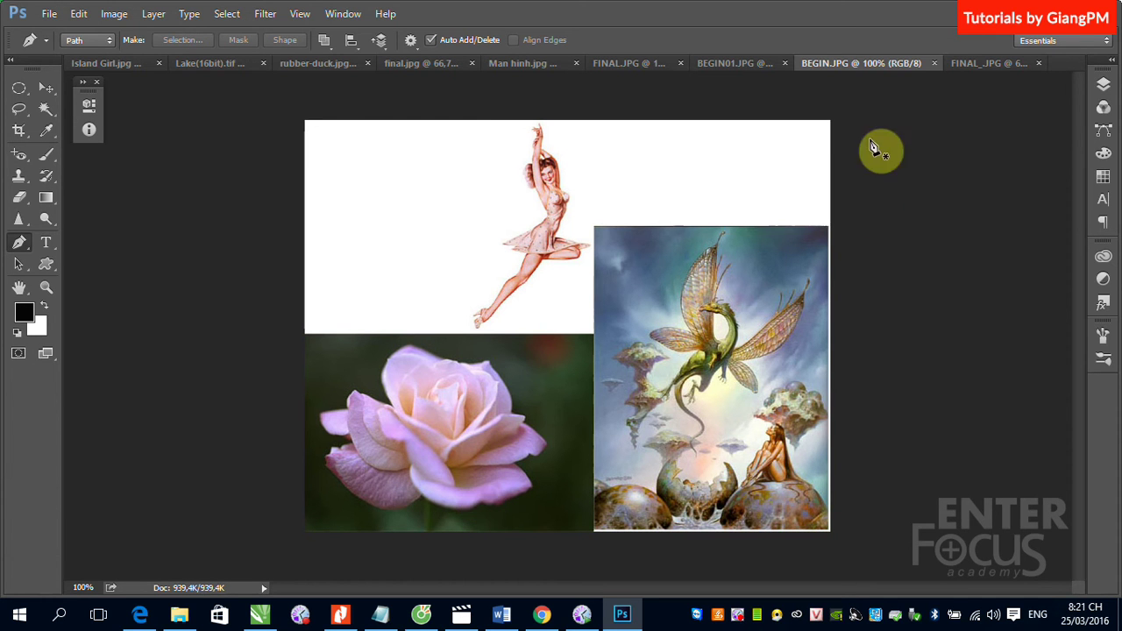
- Compare with FINAL_.JPG, then zoom BEGIN.JPG in on the dancer
{"action": "left_click", "coordinate": [964, 65]}
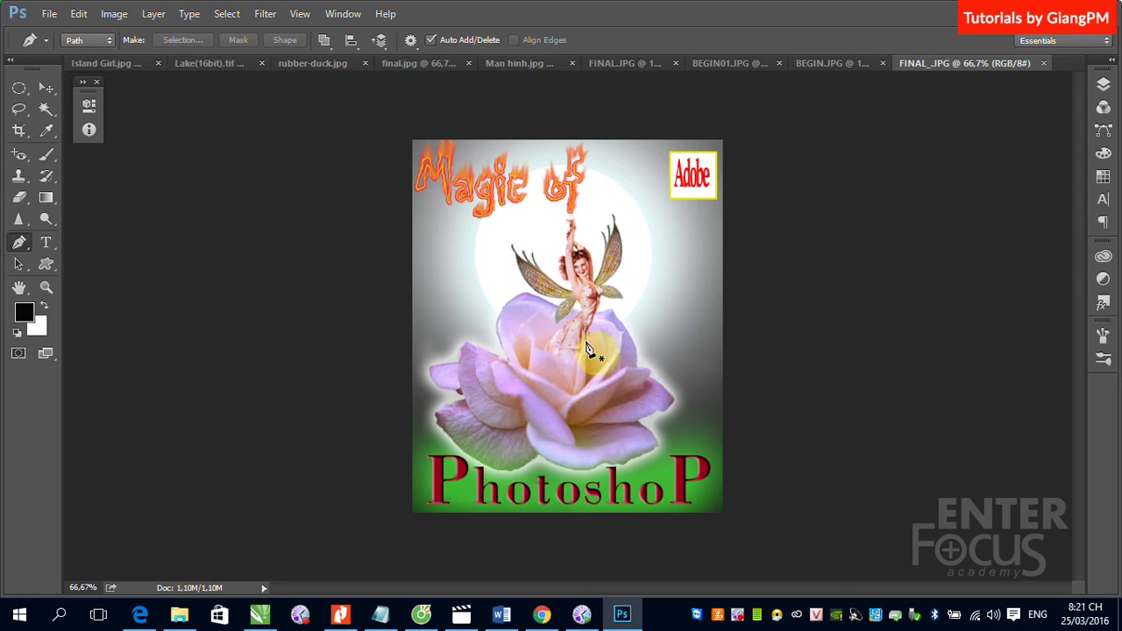
{"action": "left_click", "coordinate": [842, 64]}
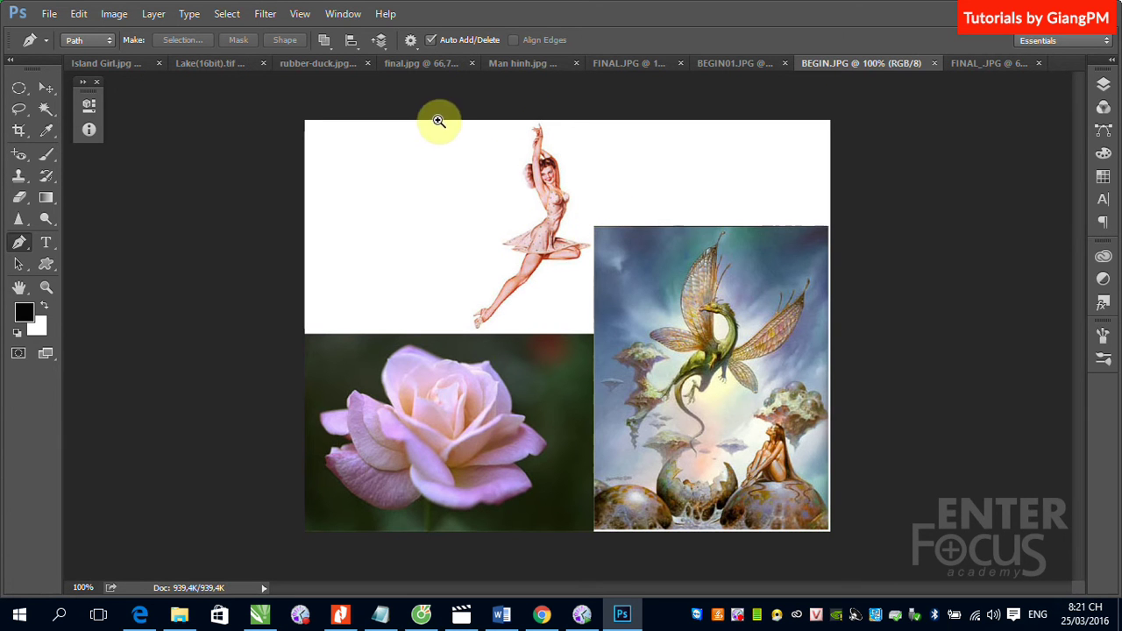
{"action": "left_click_drag", "start_coordinate": [439, 118], "coordinate": [759, 350]}
{"action": "left_click", "coordinate": [19, 88]}
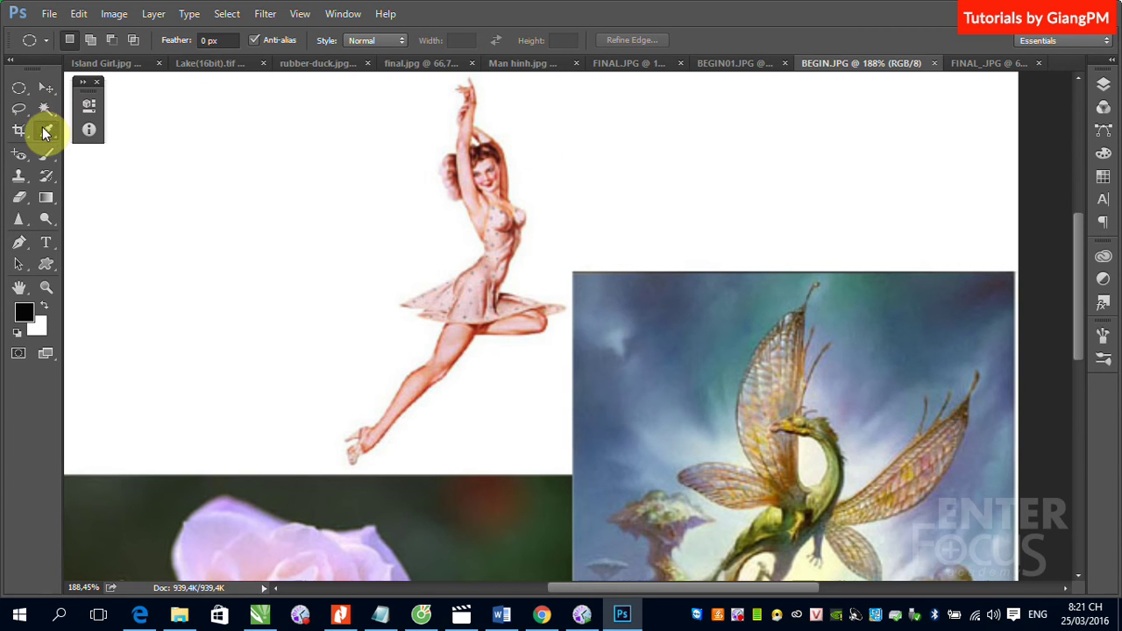
- Quick-select the girl's head, torso and raised arm
{"action": "left_click", "coordinate": [47, 130]}
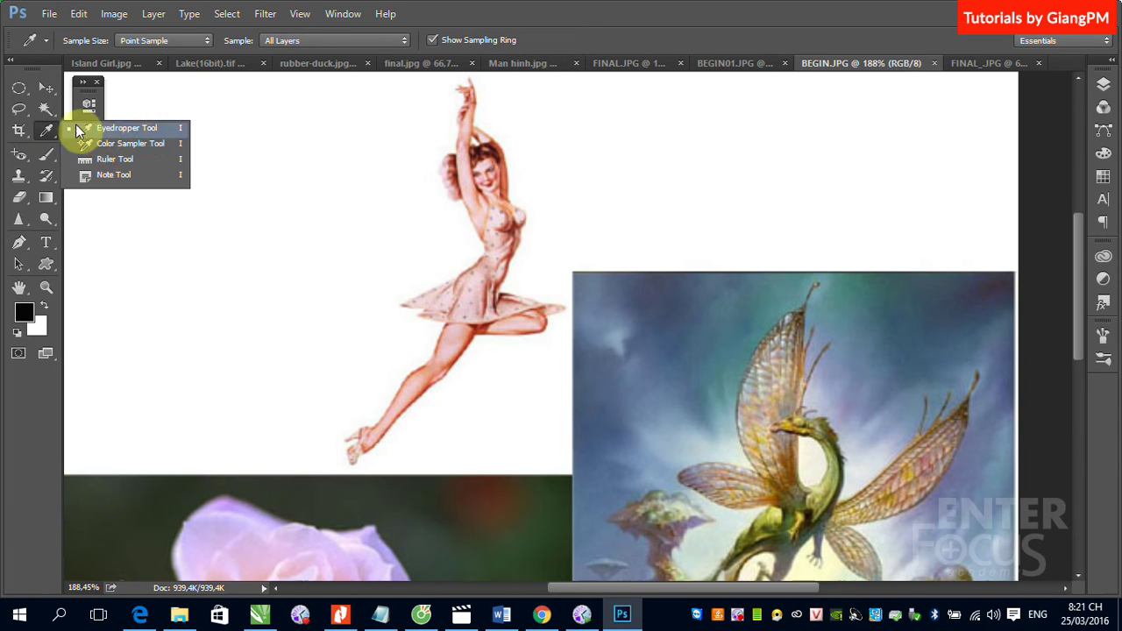
{"action": "left_click", "coordinate": [47, 109]}
{"action": "left_click", "coordinate": [122, 107]}
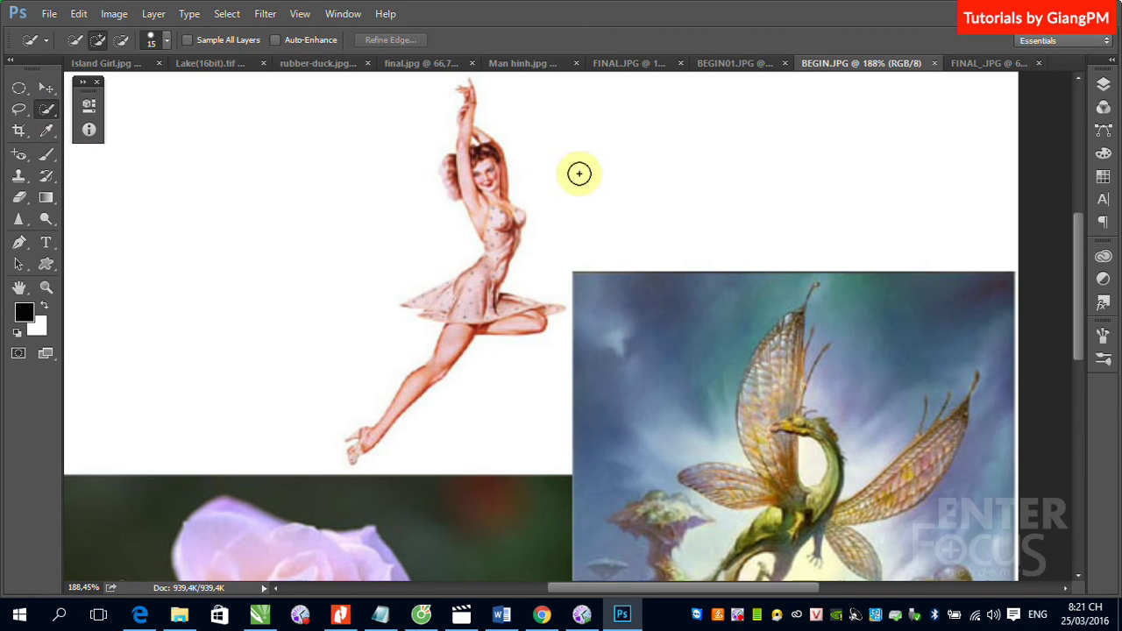
{"action": "mouse_move", "coordinate": [478, 162]}
{"action": "left_mouse_down"}
{"action": "mouse_move", "coordinate": [476, 304]}
{"action": "mouse_move", "coordinate": [458, 319]}
{"action": "mouse_move", "coordinate": [522, 309]}
{"action": "left_mouse_up"}
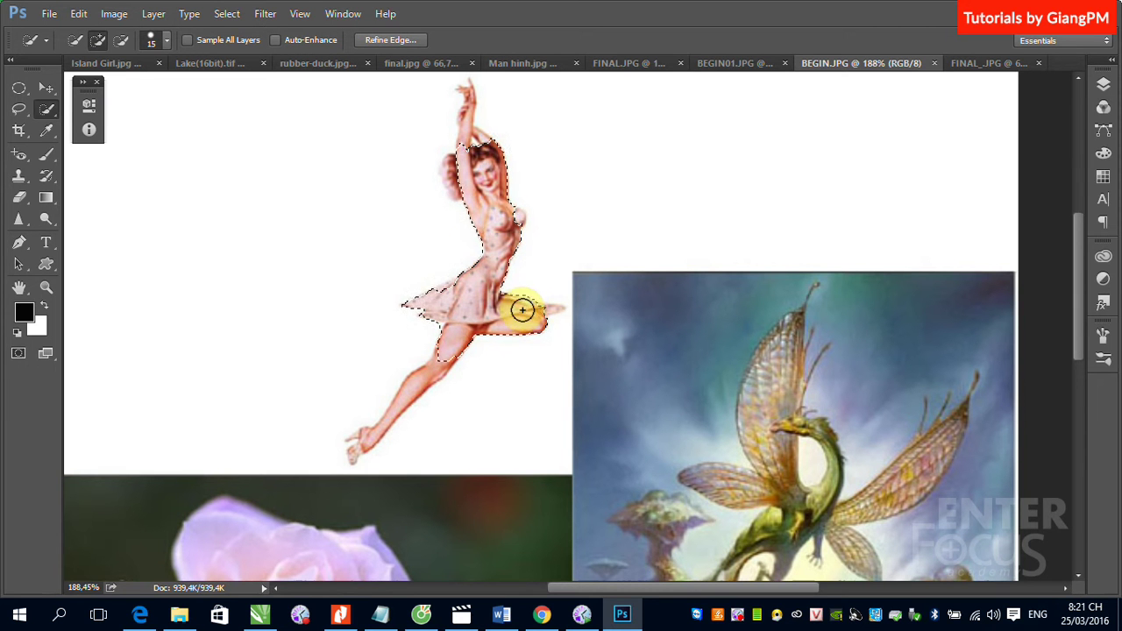
{"action": "mouse_move", "coordinate": [478, 173]}
{"action": "left_mouse_down"}
{"action": "mouse_move", "coordinate": [444, 117]}
{"action": "mouse_move", "coordinate": [520, 140]}
{"action": "left_mouse_up"}
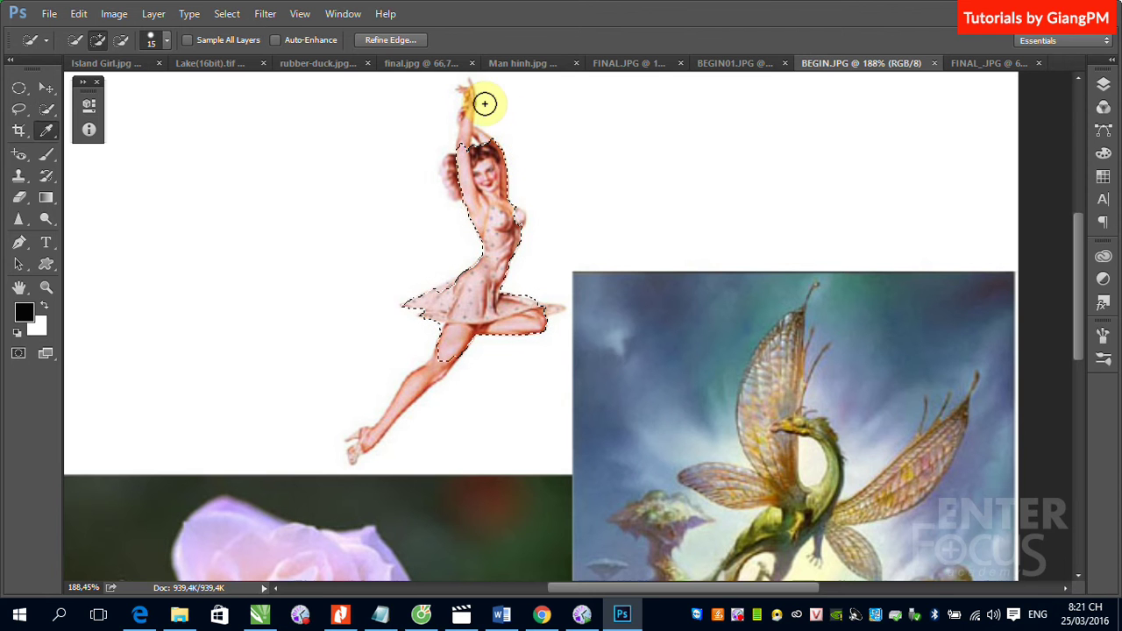
{"action": "key", "text": "shift+F5"}
{"action": "left_click", "coordinate": [927, 150]}
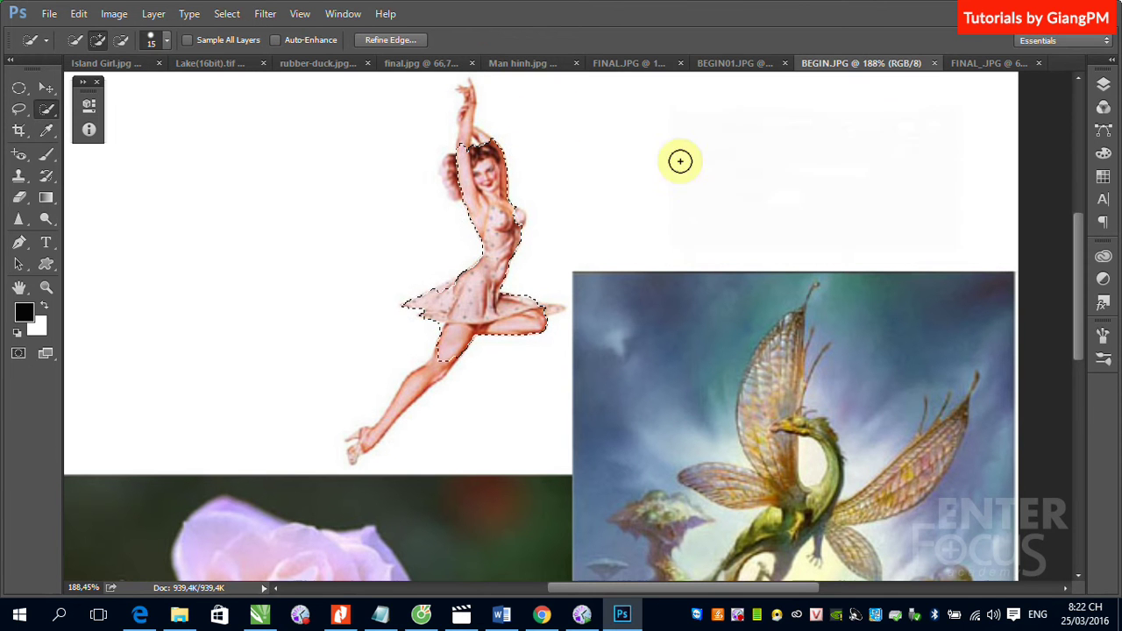
- With a 5 px brush, add the arm and leg, then subtract stray white areas
{"action": "left_click", "coordinate": [165, 41]}
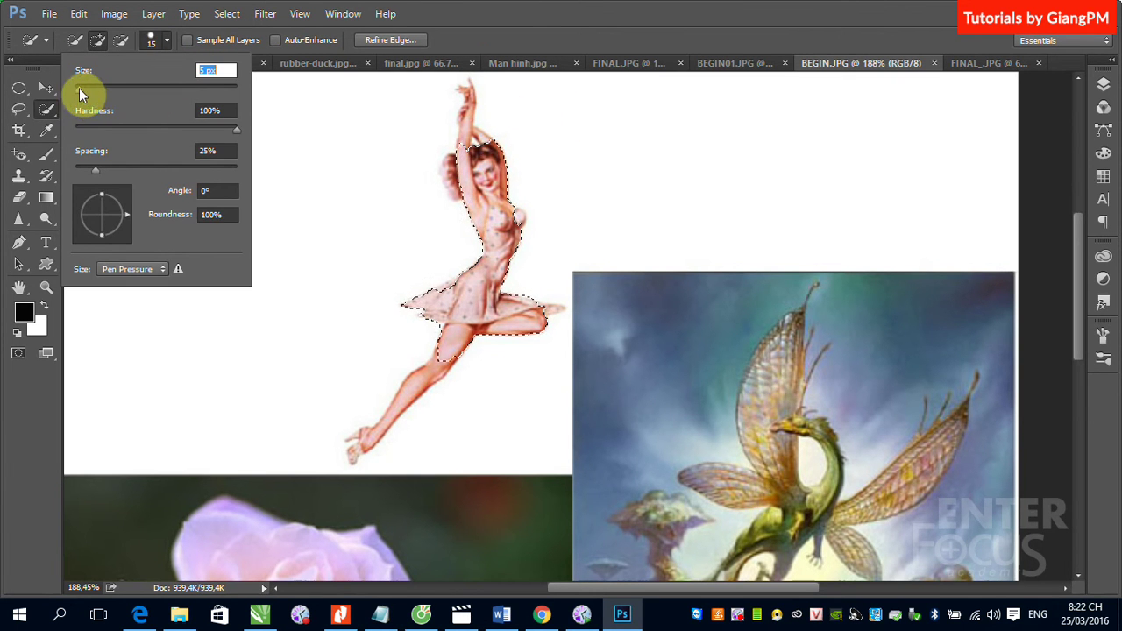
{"action": "left_click_drag", "start_coordinate": [79, 94], "coordinate": [80, 89]}
{"action": "left_click_drag", "start_coordinate": [469, 90], "coordinate": [467, 139]}
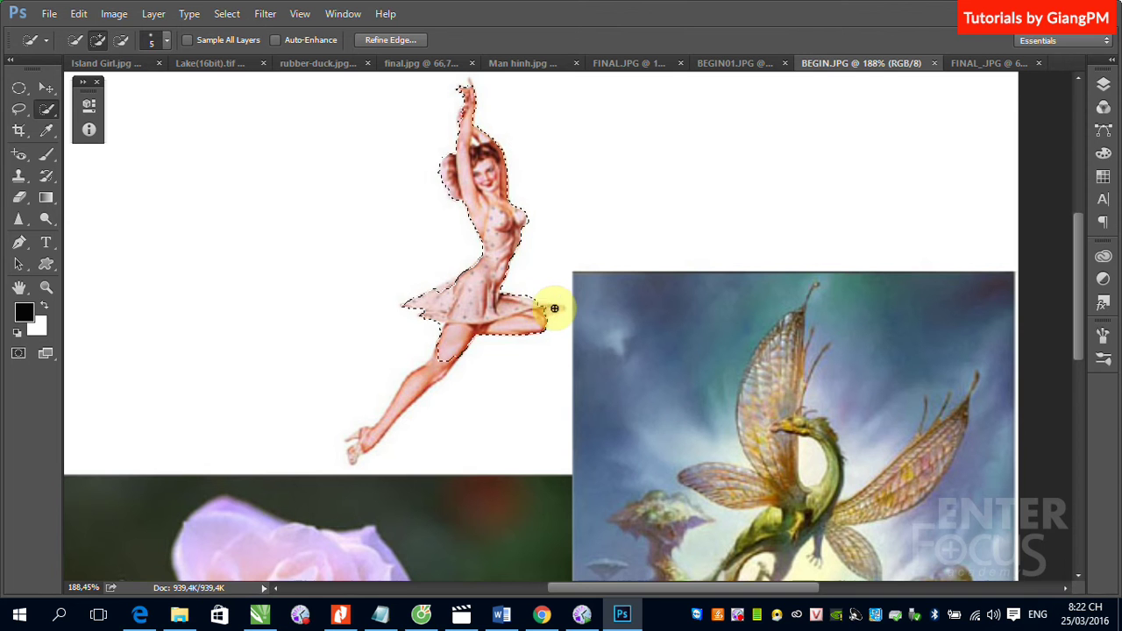
{"action": "mouse_move", "coordinate": [557, 308]}
{"action": "left_mouse_down"}
{"action": "mouse_move", "coordinate": [370, 443]}
{"action": "mouse_move", "coordinate": [357, 436]}
{"action": "left_mouse_up"}
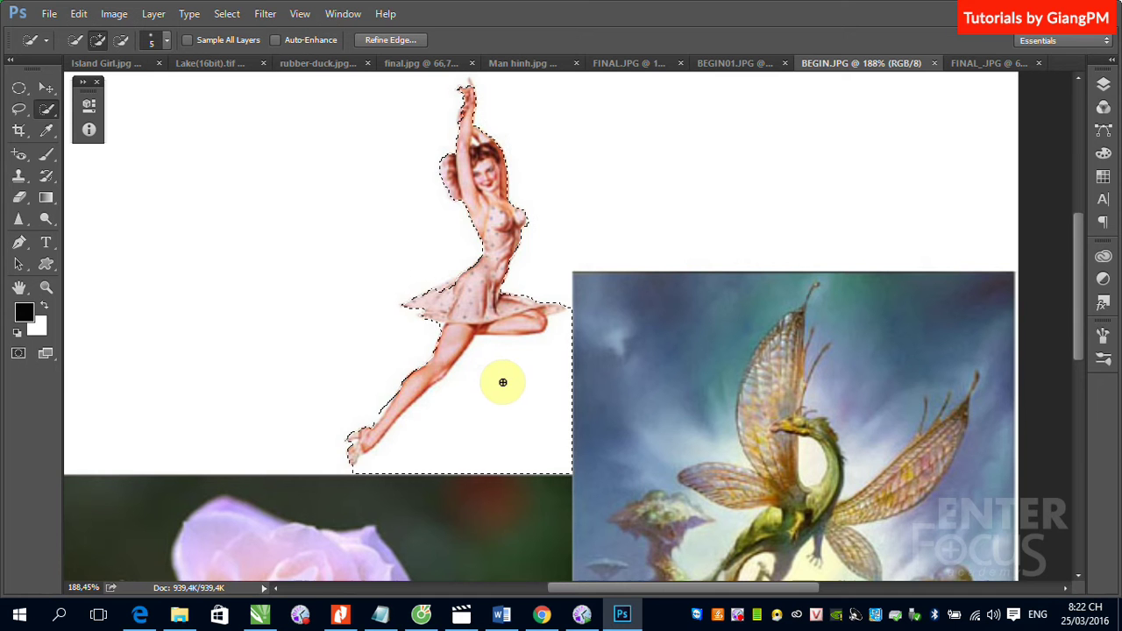
{"action": "mouse_move", "coordinate": [503, 380]}
{"action": "left_mouse_down"}
{"action": "mouse_move", "coordinate": [466, 436]}
{"action": "mouse_move", "coordinate": [352, 474]}
{"action": "left_mouse_up"}
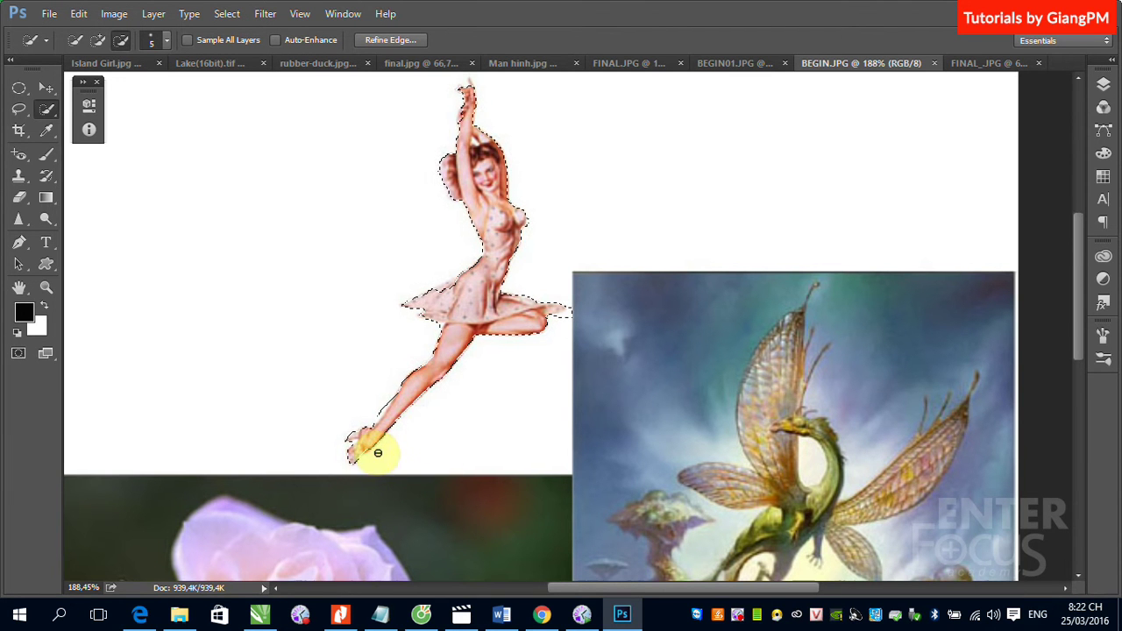
{"action": "mouse_move", "coordinate": [589, 313]}
{"action": "left_mouse_down"}
{"action": "mouse_move", "coordinate": [564, 318]}
{"action": "mouse_move", "coordinate": [576, 309]}
{"action": "left_mouse_up"}
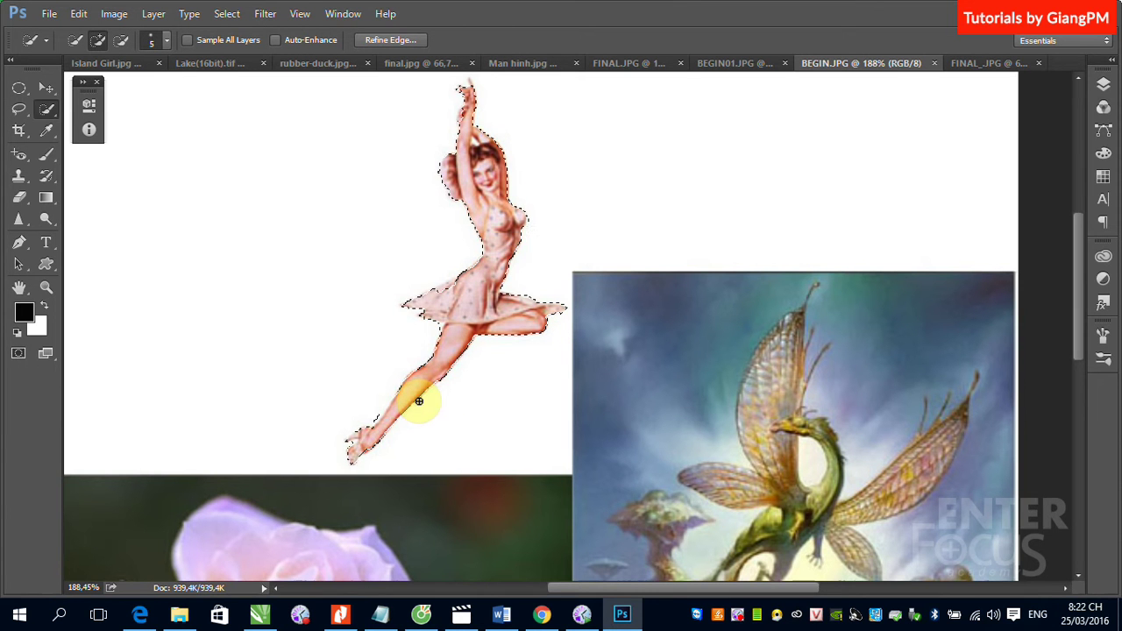
- Copy the girl to Layer 1, move her onto the rose, then select the Background layer
{"action": "key", "text": "ctrl+j"}
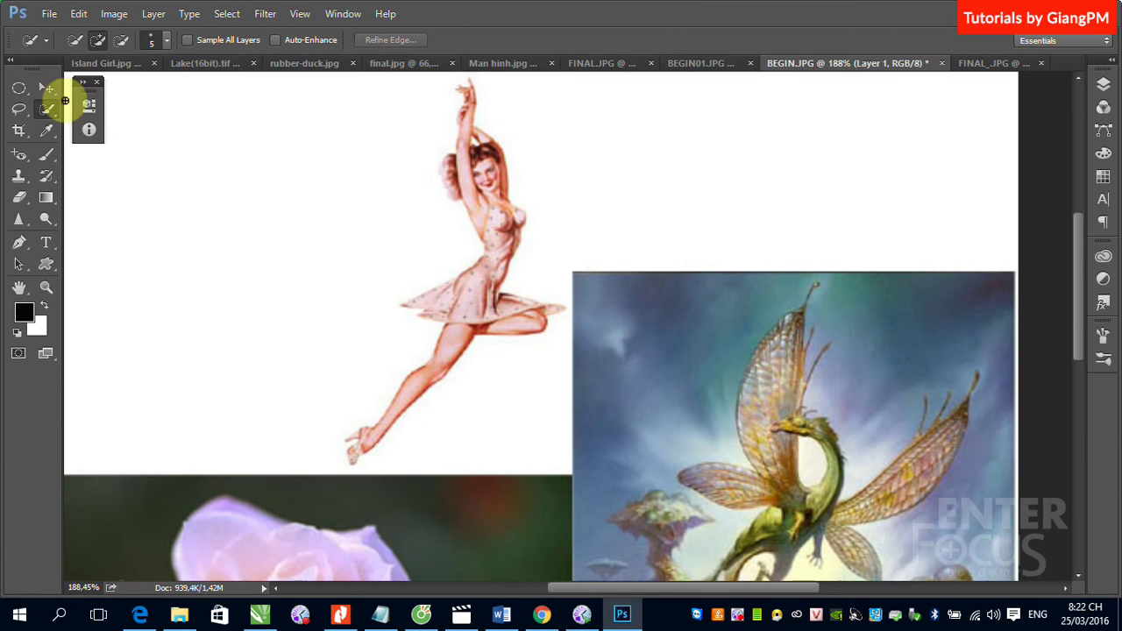
{"action": "left_click", "coordinate": [46, 88]}
{"action": "scroll", "coordinate": [786, 420], "scroll_direction": "down", "scroll_amount": 5}
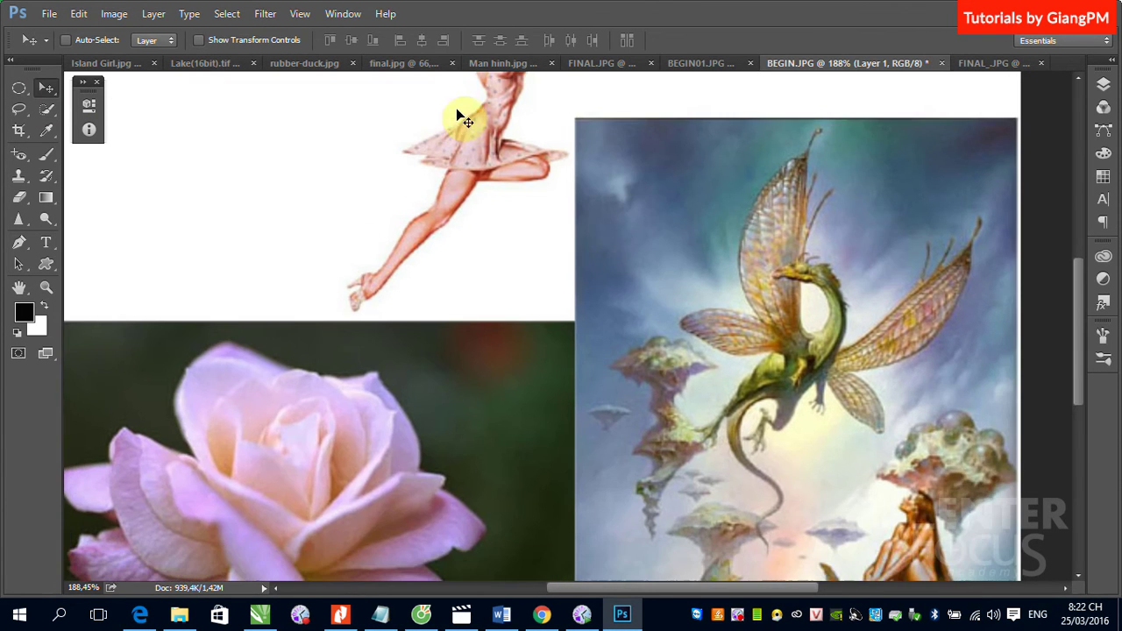
{"action": "right_click", "coordinate": [480, 136]}
{"action": "left_click", "coordinate": [514, 141]}
{"action": "left_click_drag", "start_coordinate": [487, 140], "coordinate": [309, 399]}
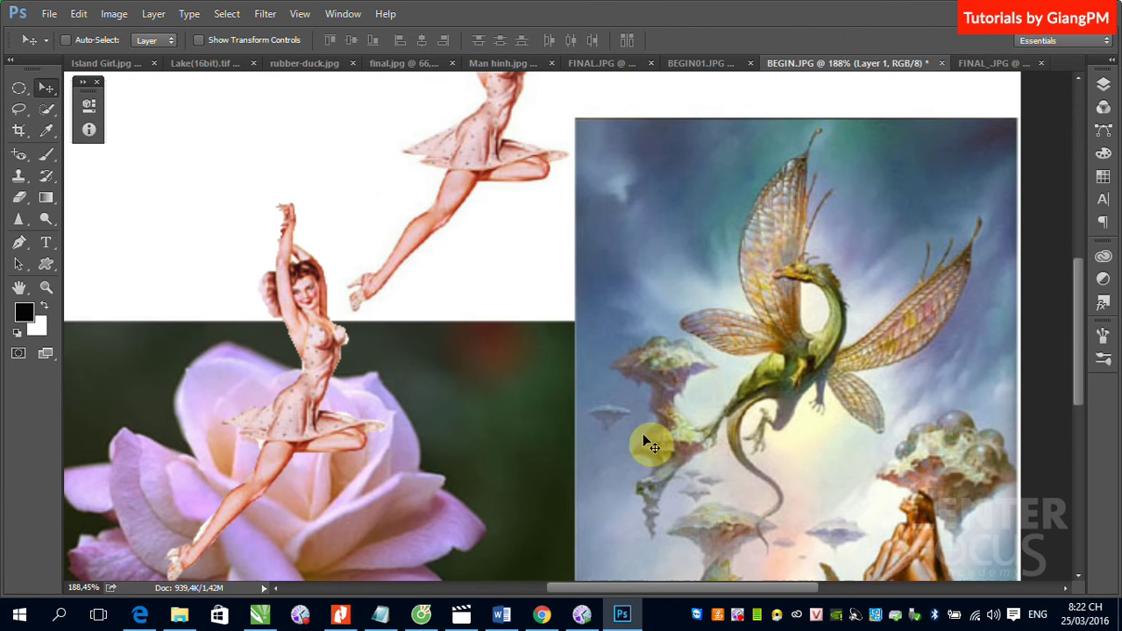
{"action": "scroll", "coordinate": [413, 421], "scroll_direction": "down", "scroll_amount": 2}
{"action": "scroll", "coordinate": [413, 421], "scroll_direction": "left", "scroll_amount": 2}
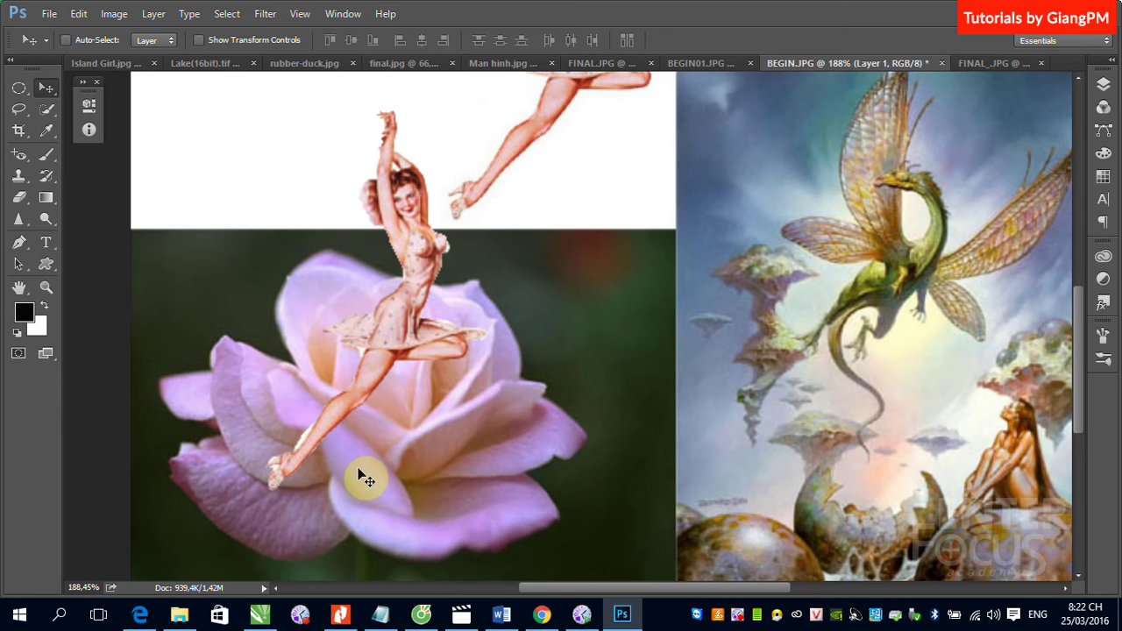
{"action": "right_click", "coordinate": [463, 413]}
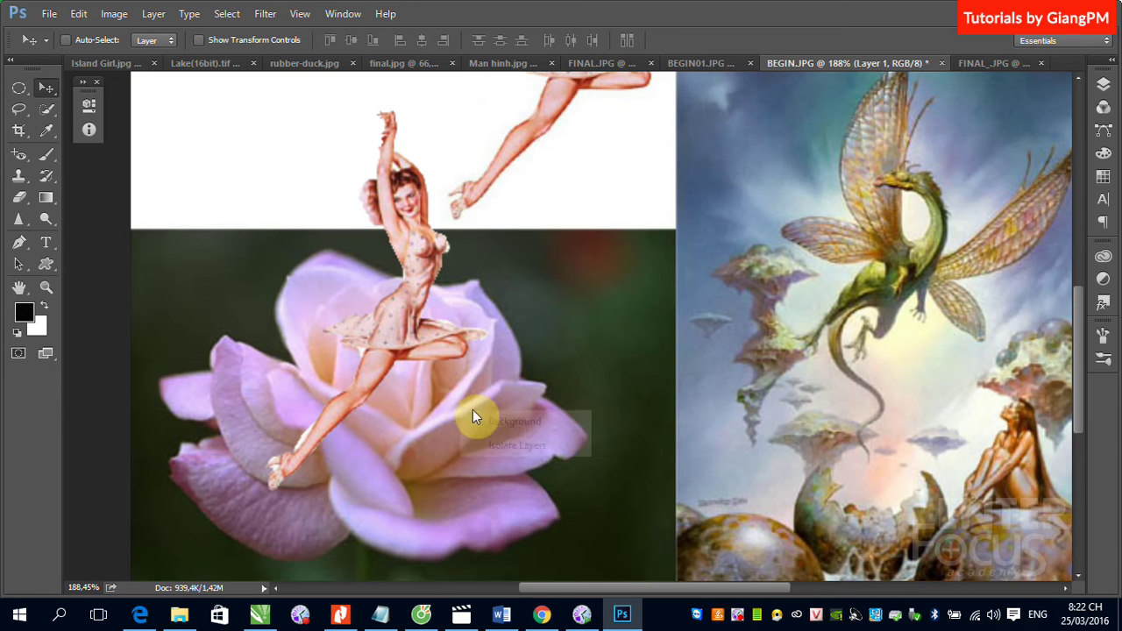
{"action": "left_click", "coordinate": [487, 422]}
- Select Layer 1 and add a layer mask to it
{"action": "left_click", "coordinate": [1103, 84]}
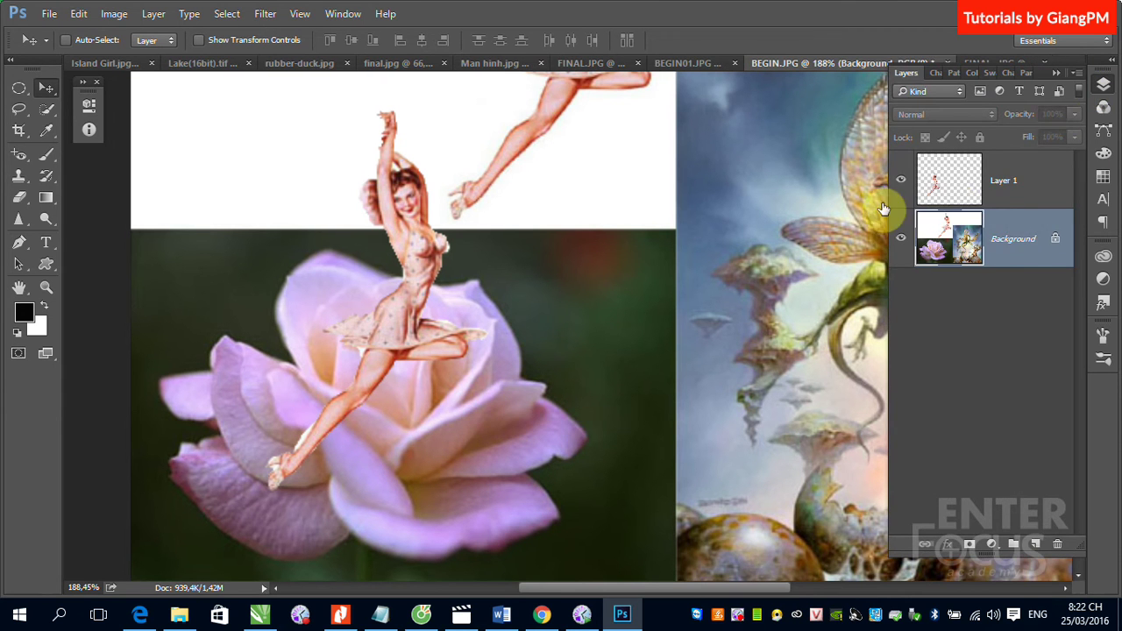
{"action": "left_click", "coordinate": [986, 185]}
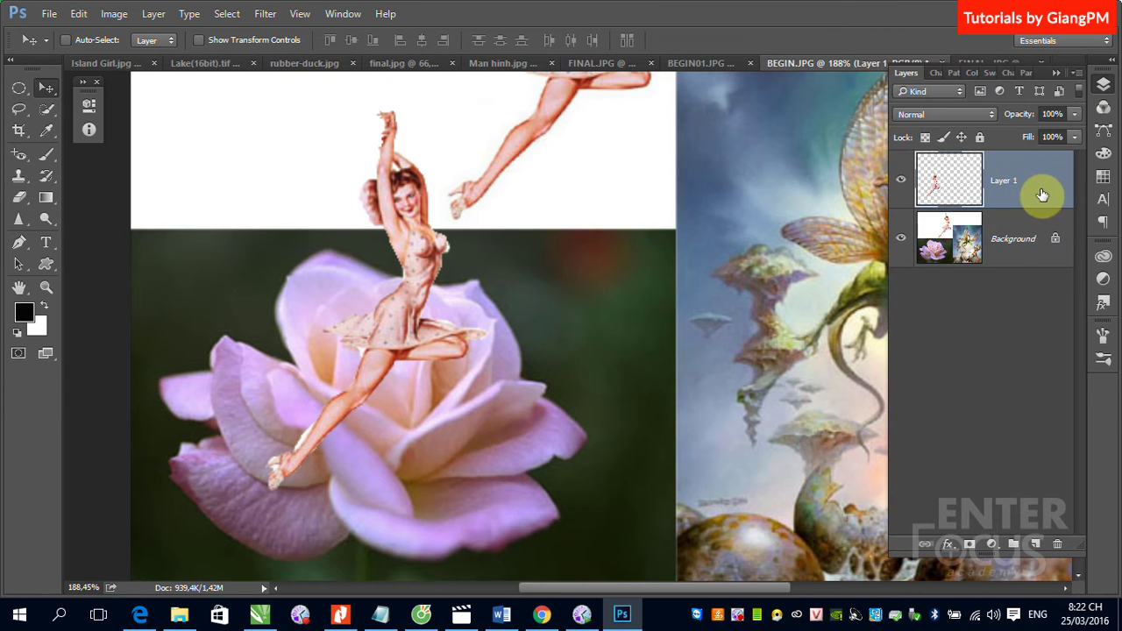
{"action": "left_click", "coordinate": [971, 545]}
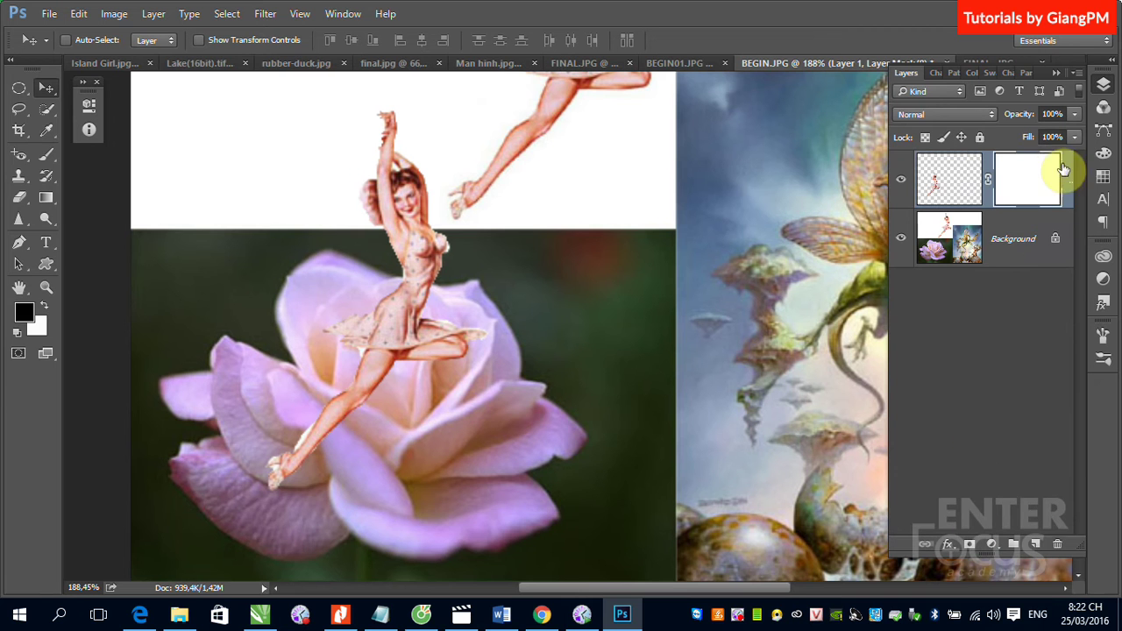
- Drag gradients upward on the mask until the girl's lower body fades into the rose
{"action": "left_click", "coordinate": [46, 199]}
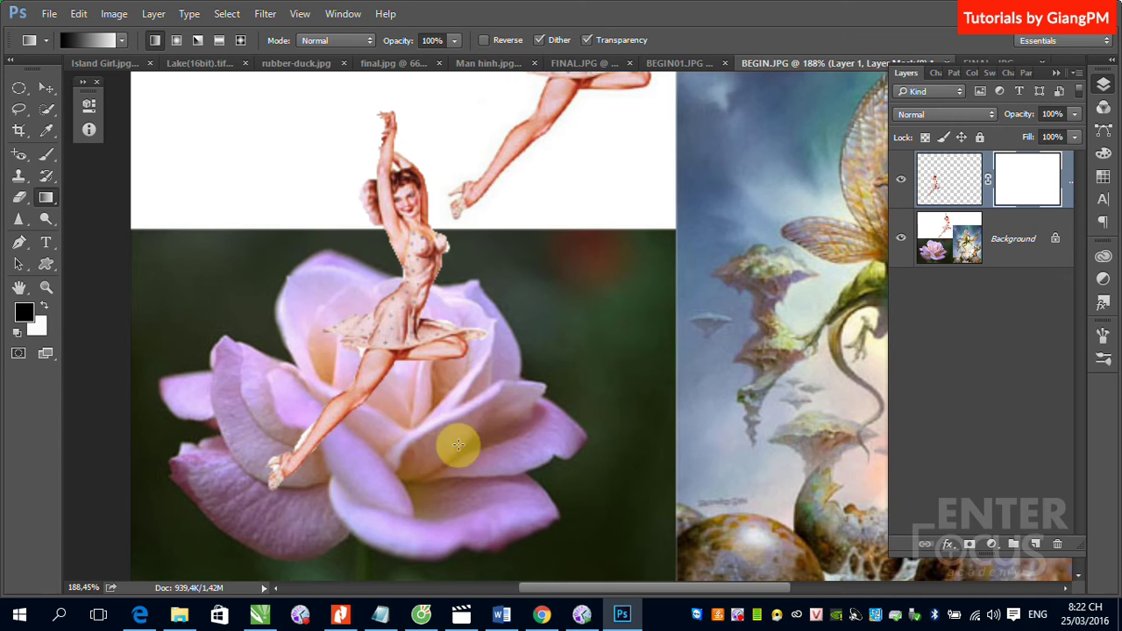
{"action": "left_click_drag", "start_coordinate": [362, 457], "coordinate": [404, 321]}
{"action": "left_click_drag", "start_coordinate": [362, 403], "coordinate": [419, 268]}
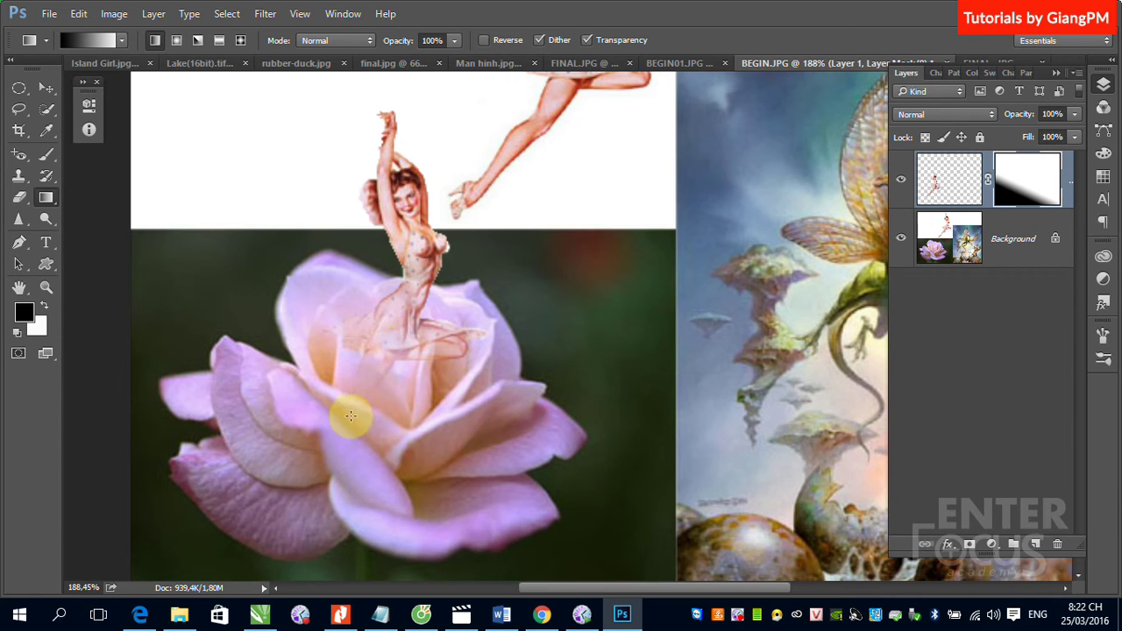
{"action": "left_click_drag", "start_coordinate": [351, 413], "coordinate": [466, 146]}
{"action": "left_click_drag", "start_coordinate": [424, 361], "coordinate": [428, 250]}
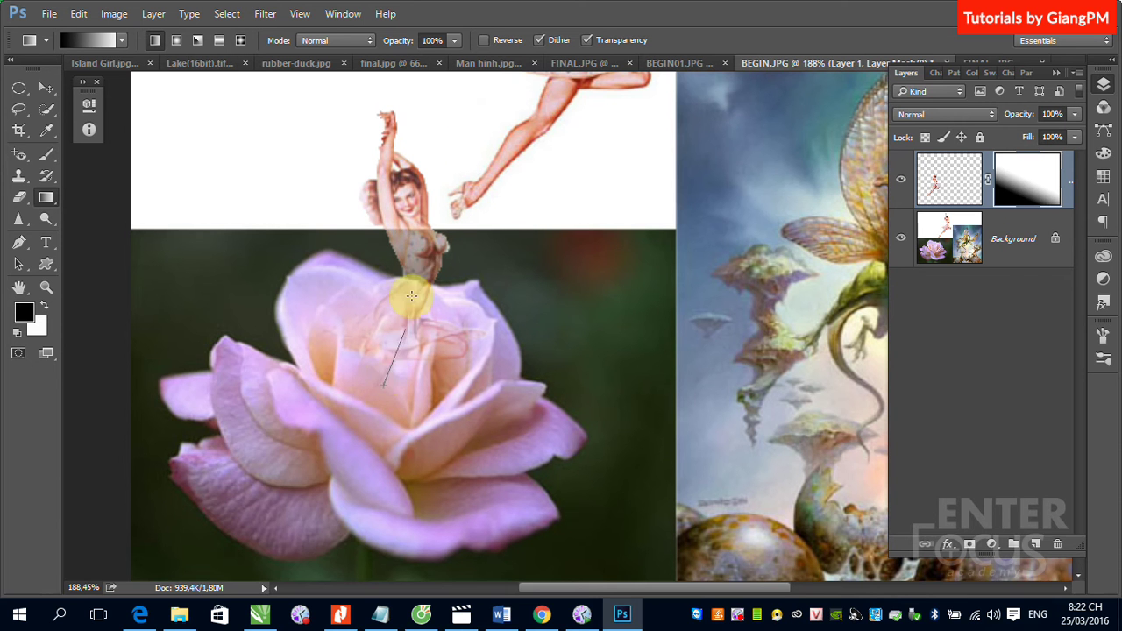
{"action": "left_click_drag", "start_coordinate": [391, 380], "coordinate": [426, 275]}
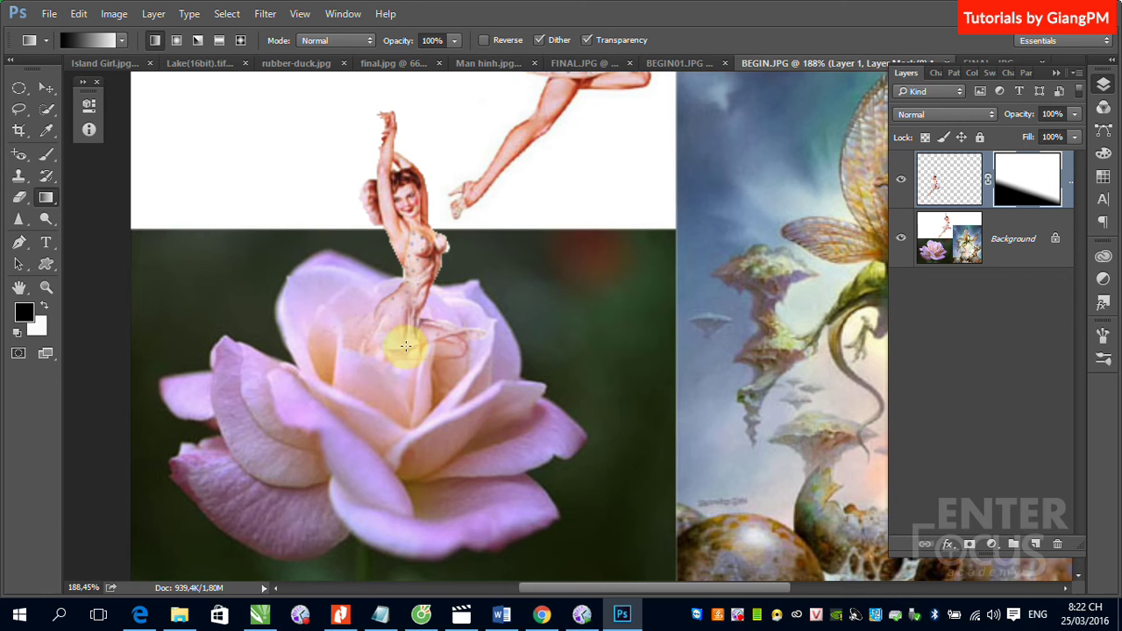
{"action": "left_click_drag", "start_coordinate": [395, 351], "coordinate": [434, 272]}
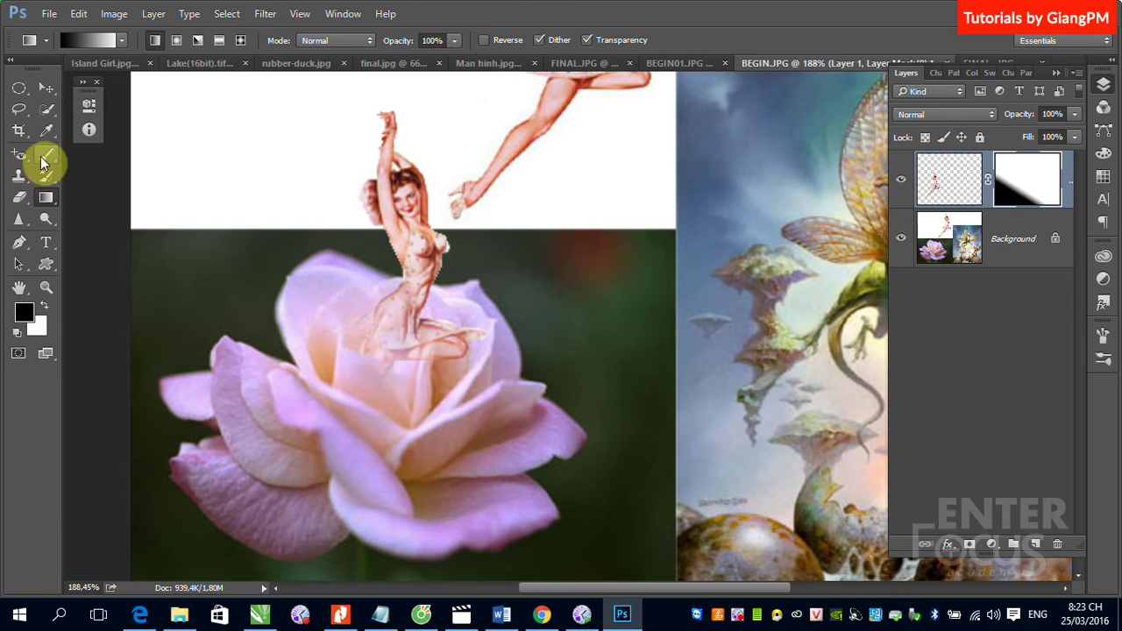
{"action": "left_click", "coordinate": [46, 155]}
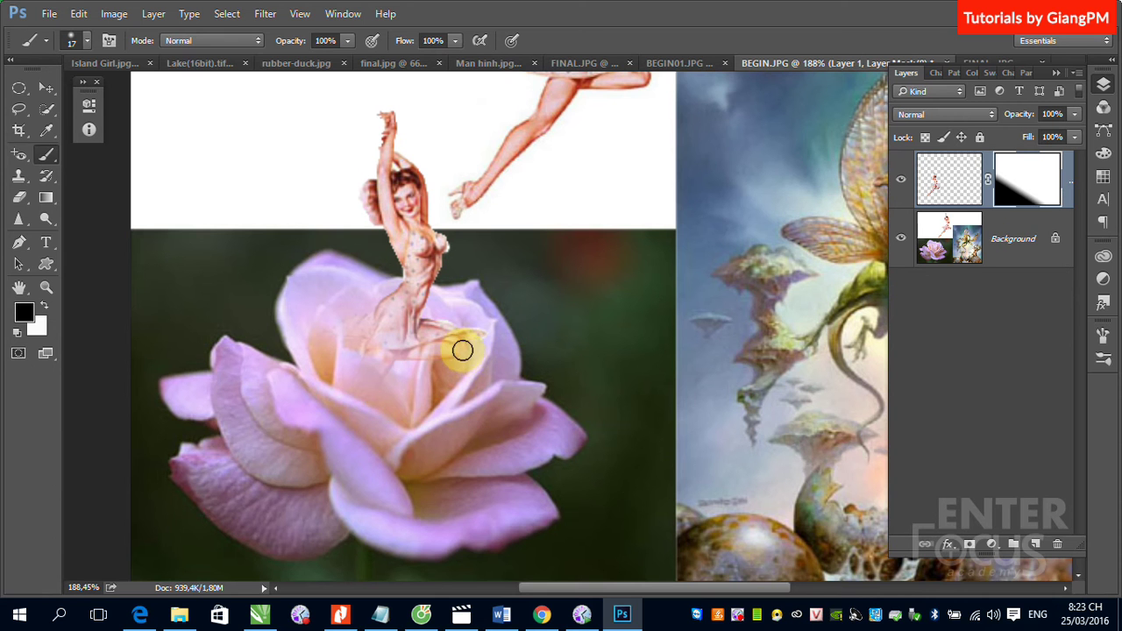
- Paint out the faint leg on the mask and set the foreground colour to 353535
{"action": "mouse_move", "coordinate": [462, 351]}
{"action": "left_mouse_down"}
{"action": "mouse_move", "coordinate": [476, 333]}
{"action": "mouse_move", "coordinate": [448, 339]}
{"action": "mouse_move", "coordinate": [421, 325]}
{"action": "mouse_move", "coordinate": [429, 366]}
{"action": "mouse_move", "coordinate": [426, 346]}
{"action": "mouse_move", "coordinate": [433, 368]}
{"action": "mouse_move", "coordinate": [363, 306]}
{"action": "mouse_move", "coordinate": [331, 361]}
{"action": "mouse_move", "coordinate": [345, 343]}
{"action": "mouse_move", "coordinate": [359, 363]}
{"action": "mouse_move", "coordinate": [419, 343]}
{"action": "mouse_move", "coordinate": [526, 362]}
{"action": "left_mouse_up"}
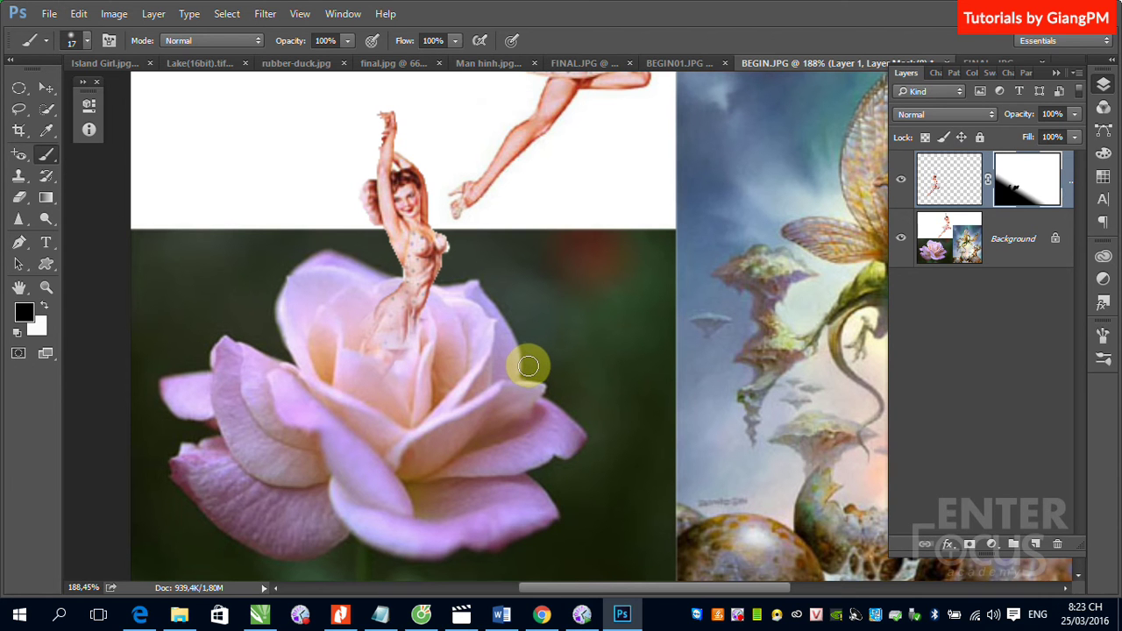
{"action": "left_click", "coordinate": [29, 314]}
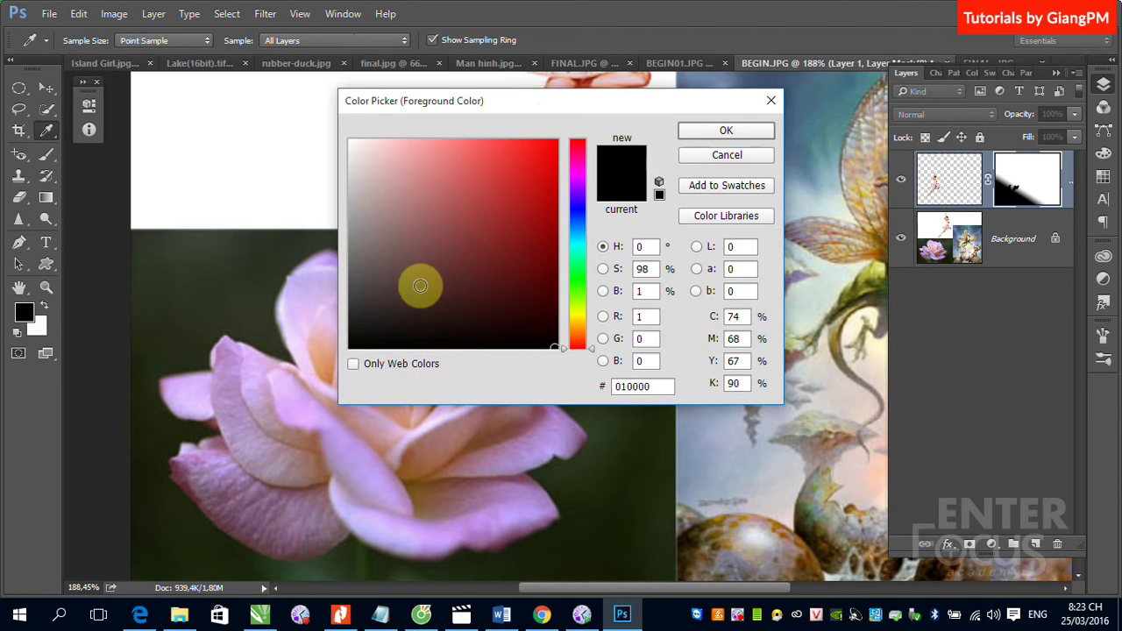
{"action": "left_click", "coordinate": [350, 306]}
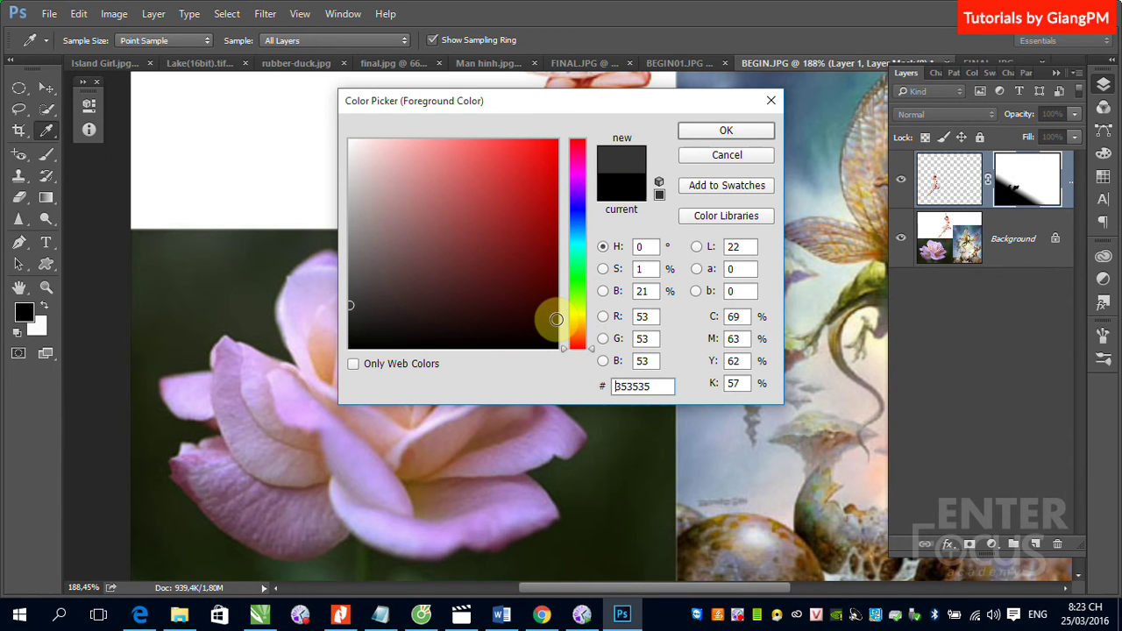
{"action": "key", "text": "b"}
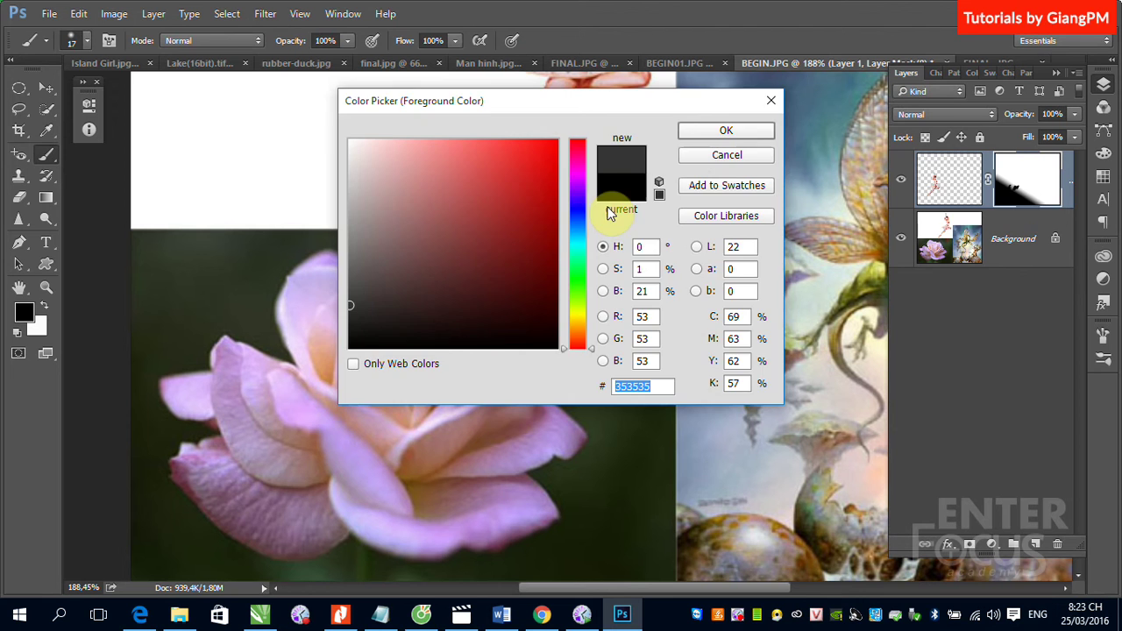
{"action": "key", "text": "Return"}
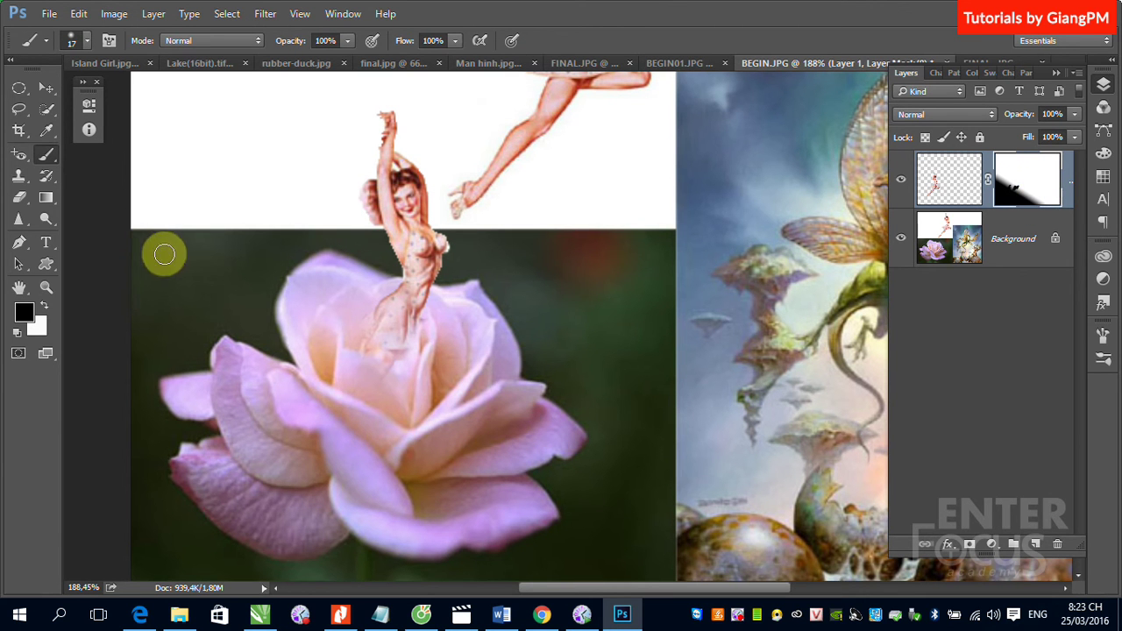
- Select an oval around the rose centre and drag an upward black-to-white mask gradient fading the dancer's lower body
{"action": "left_click", "coordinate": [19, 88]}
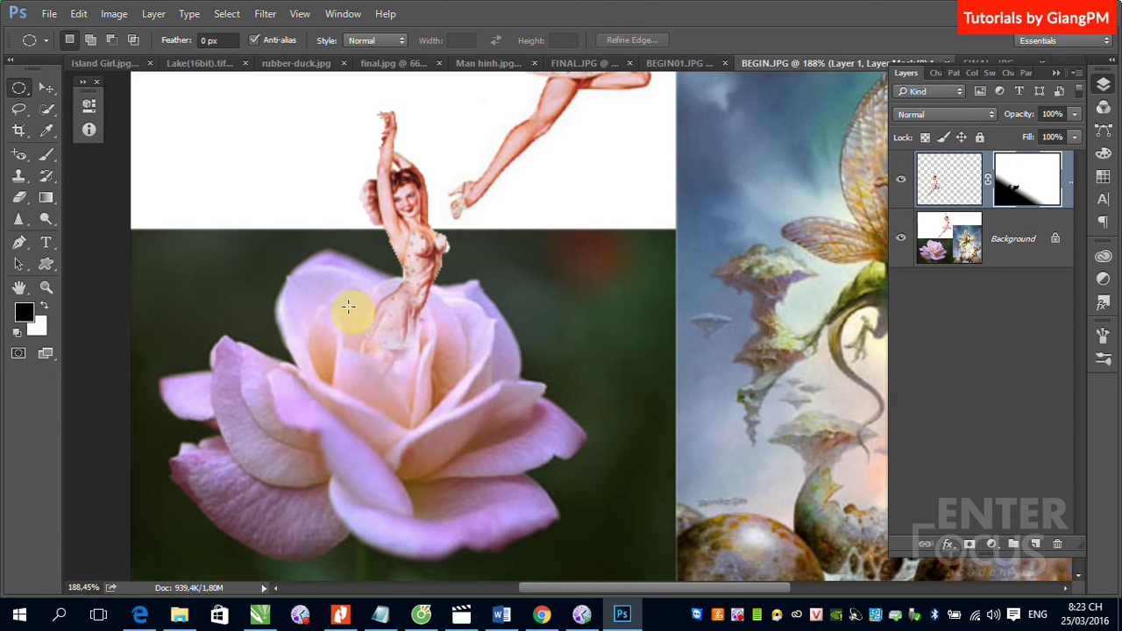
{"action": "left_click_drag", "start_coordinate": [348, 307], "coordinate": [476, 421]}
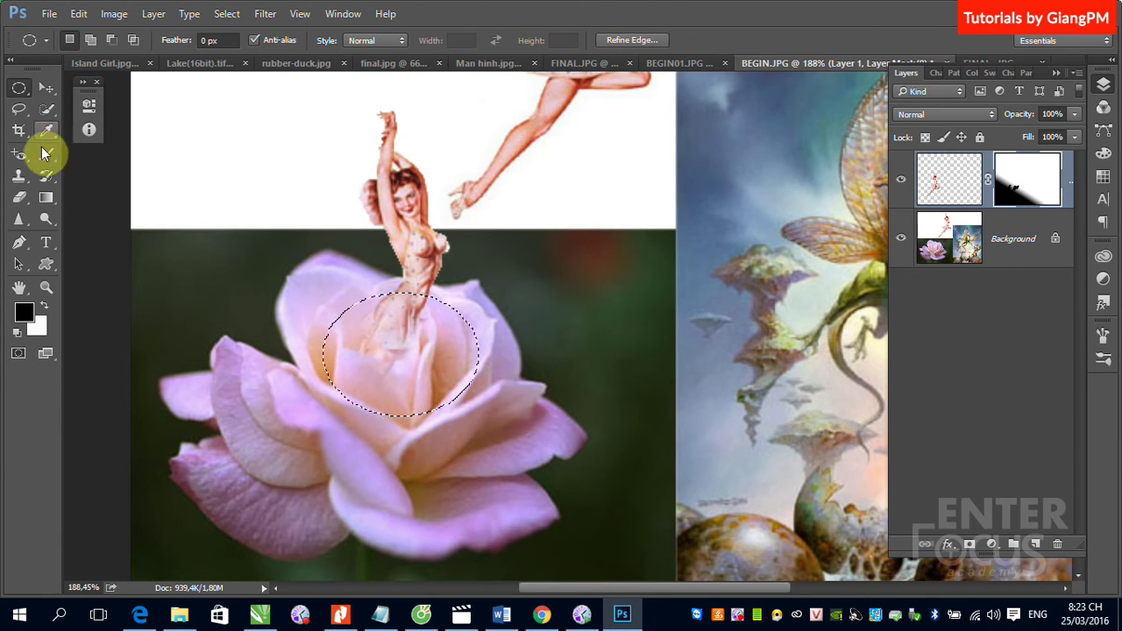
{"action": "left_click", "coordinate": [44, 198]}
{"action": "left_click_drag", "start_coordinate": [359, 396], "coordinate": [376, 341]}
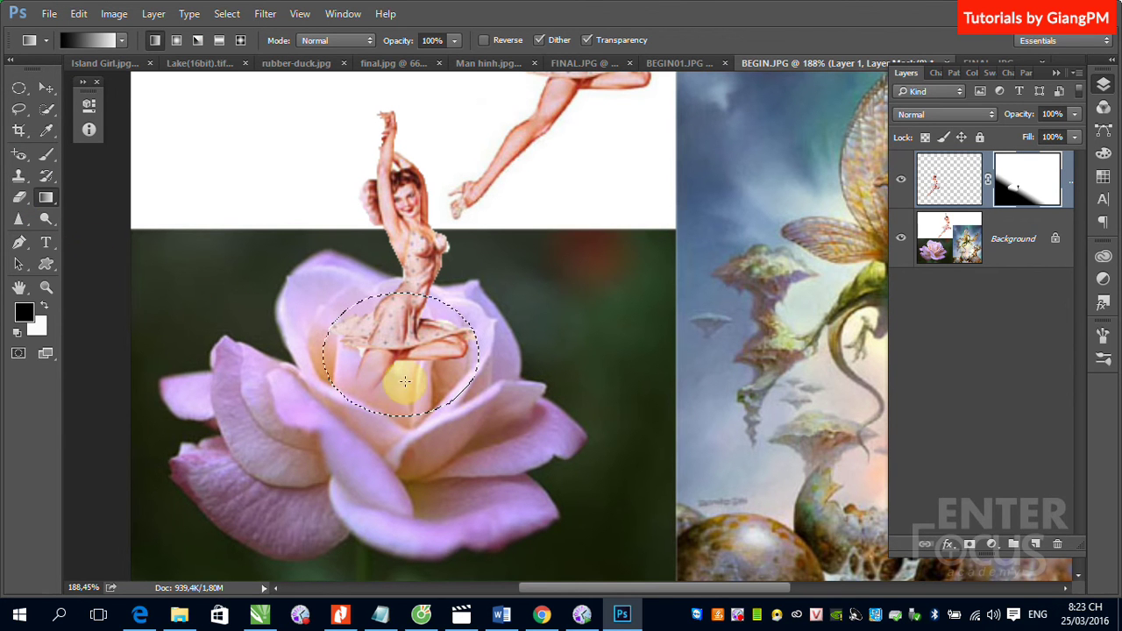
{"action": "mouse_move", "coordinate": [360, 393]}
{"action": "left_mouse_down"}
{"action": "mouse_move", "coordinate": [384, 283]}
{"action": "mouse_move", "coordinate": [403, 342]}
{"action": "mouse_move", "coordinate": [430, 348]}
{"action": "left_mouse_up"}
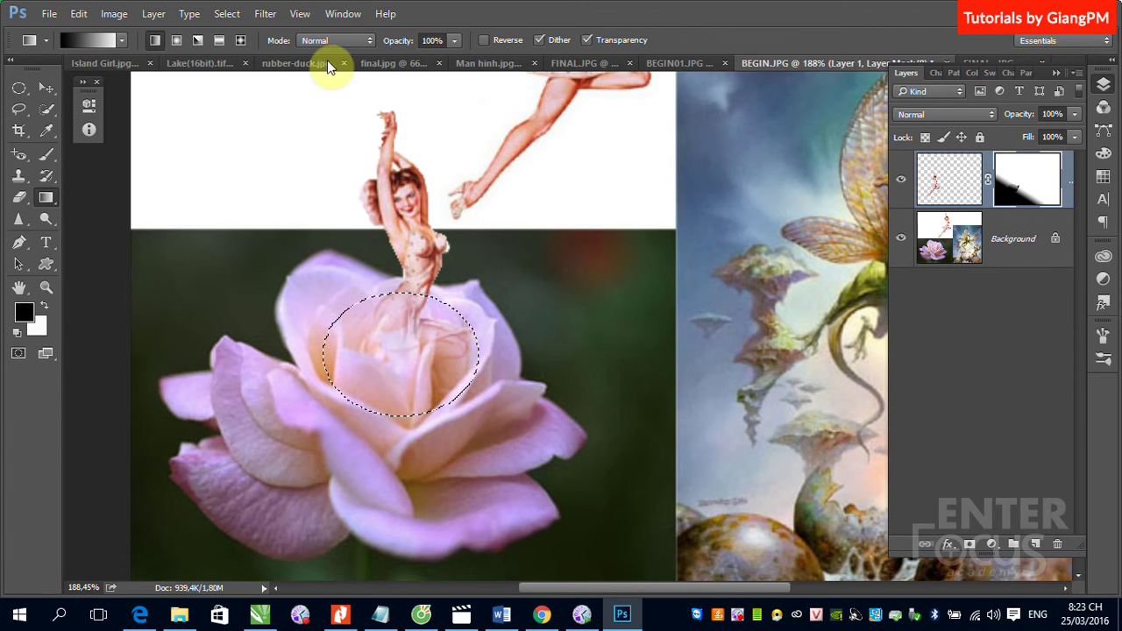
- Open BEGIN.JPG from the Lesson_011 folder under BT_Photoshop, then start another File > Open
{"action": "left_click", "coordinate": [49, 14]}
{"action": "left_click", "coordinate": [61, 43]}
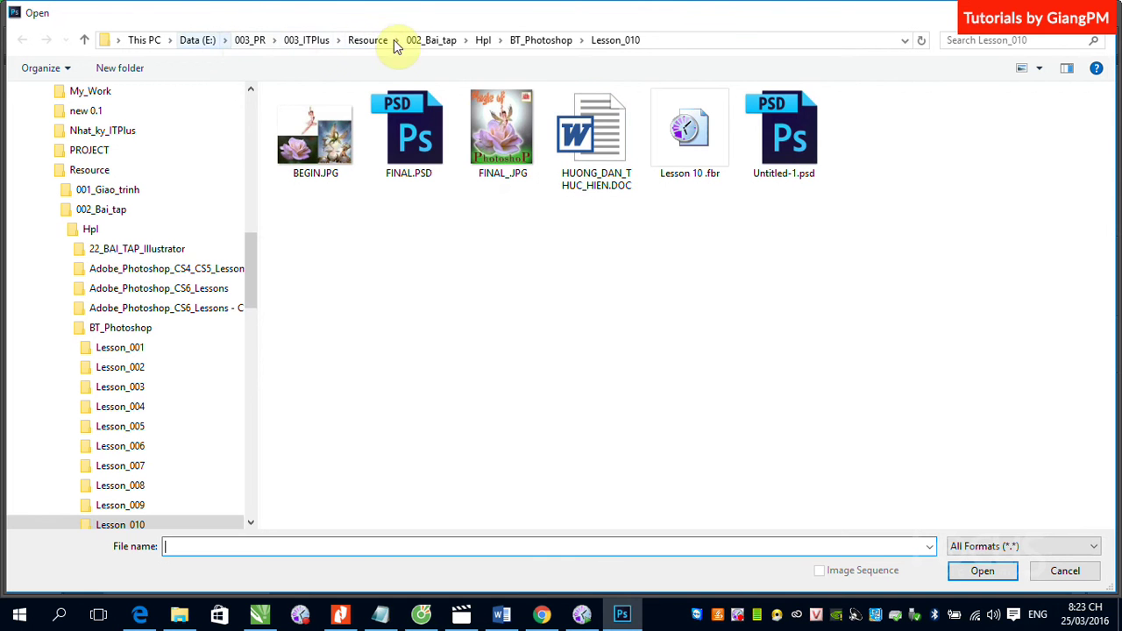
{"action": "left_click", "coordinate": [548, 40]}
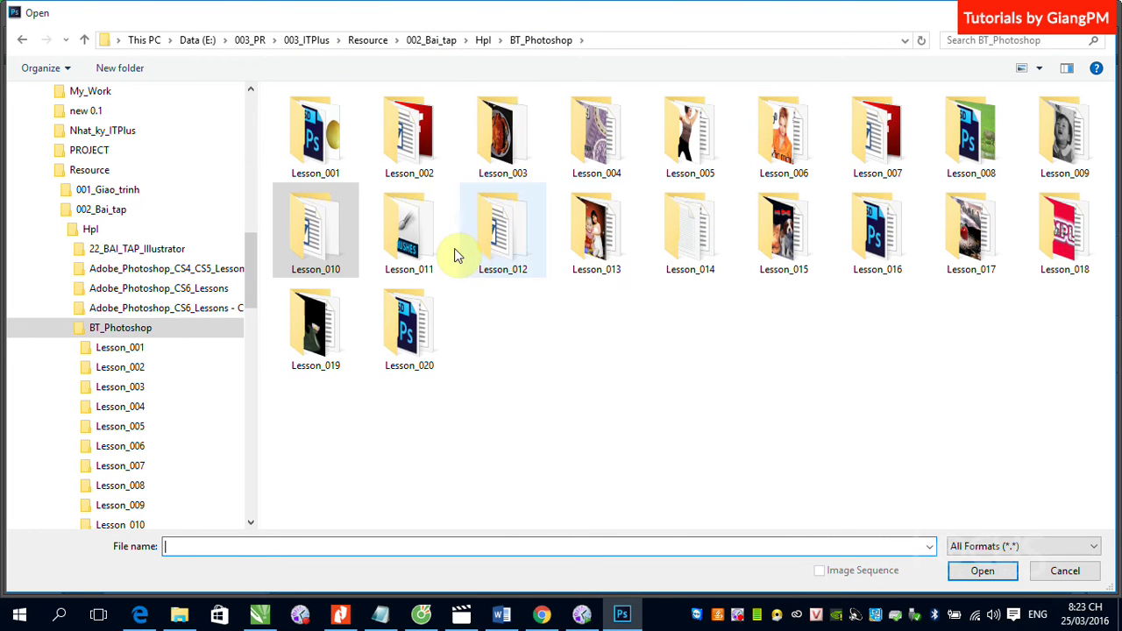
{"action": "double_click", "coordinate": [425, 250]}
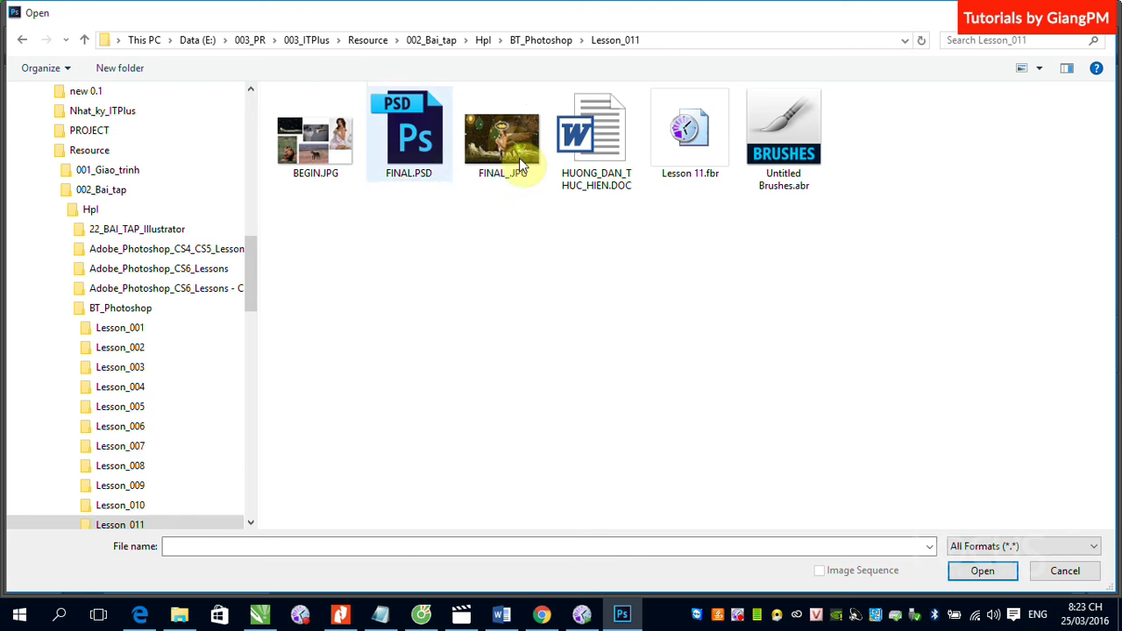
{"action": "left_click", "coordinate": [316, 139]}
{"action": "key", "text": "Return"}
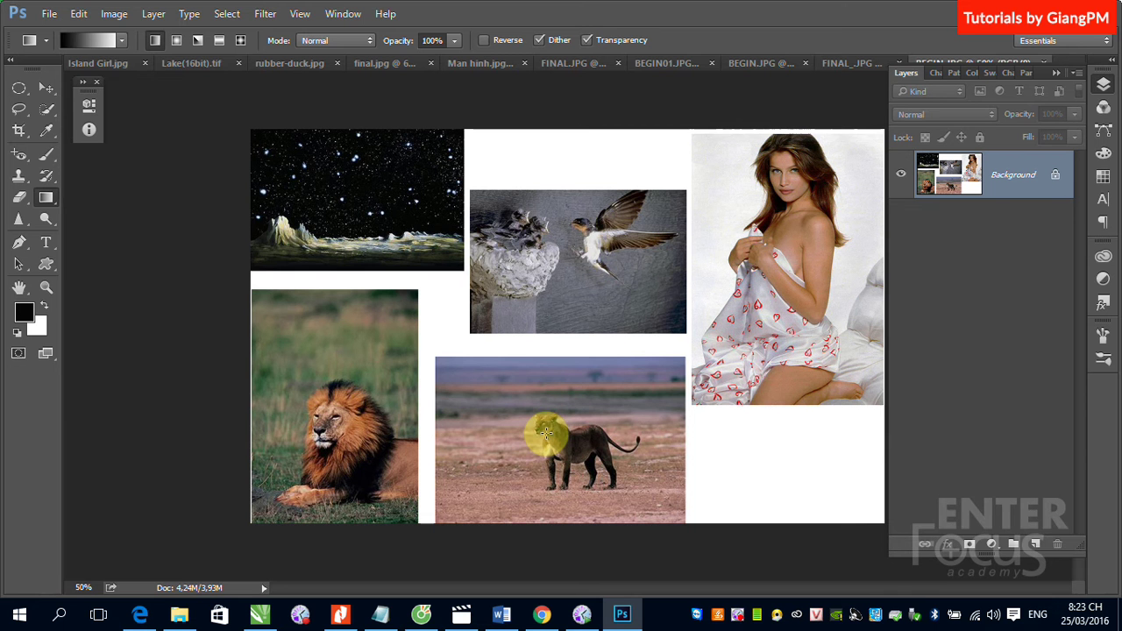
{"action": "left_click", "coordinate": [49, 13]}
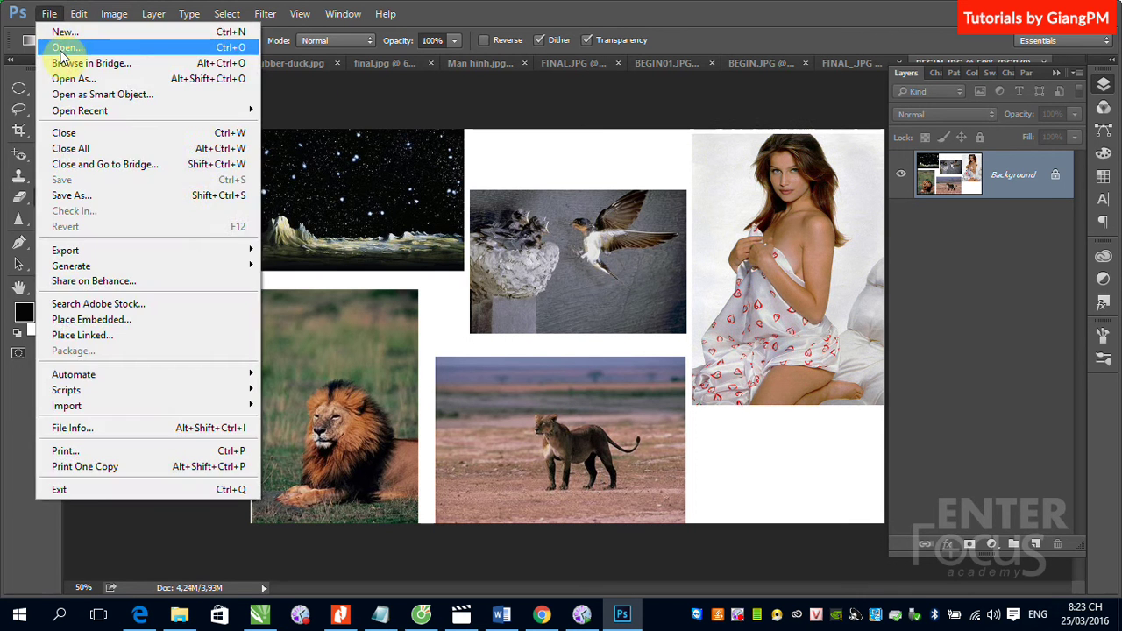
{"action": "left_click", "coordinate": [65, 46]}
- Cancel the open-file window, glance at Google Translate in Chrome, and return to Photoshop
{"action": "key", "text": "Escape"}
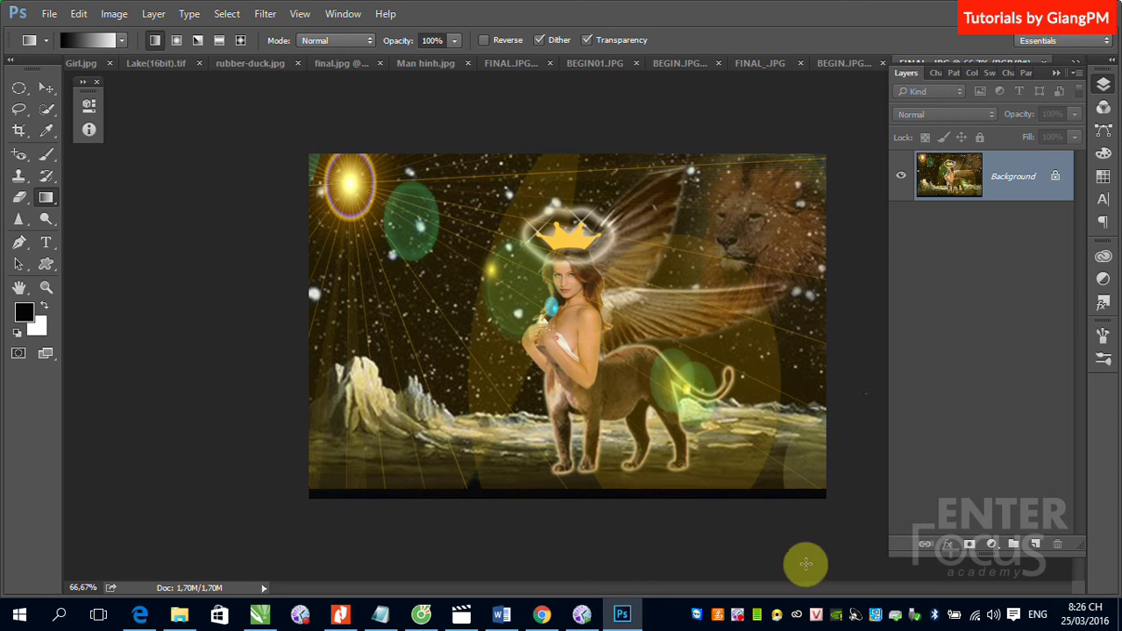
{"action": "left_click", "coordinate": [546, 617]}
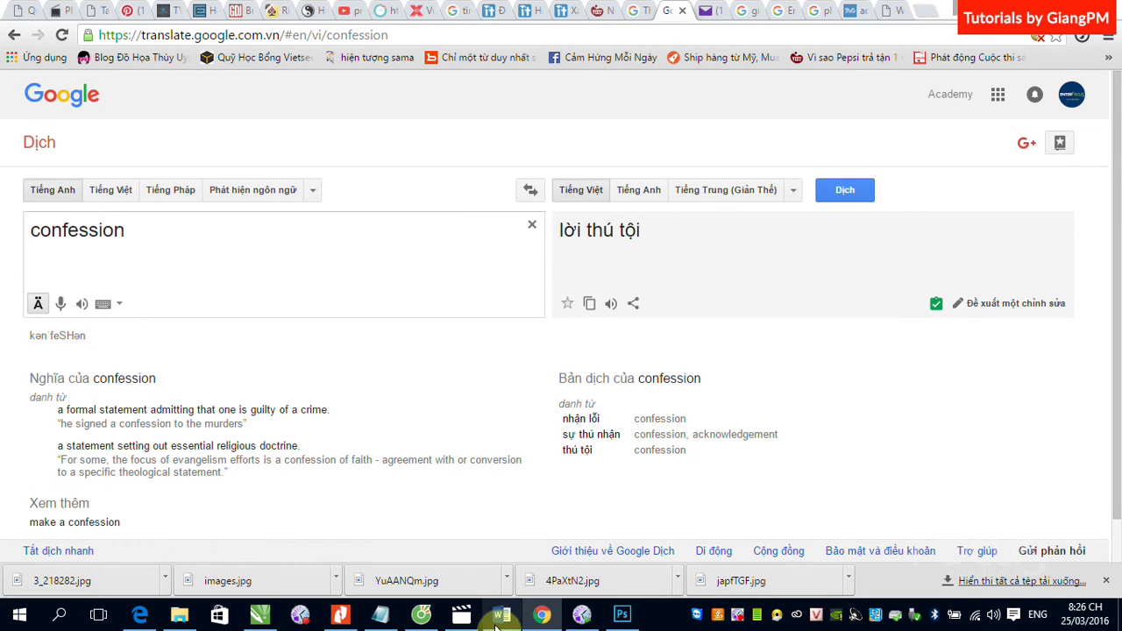
{"action": "left_click", "coordinate": [622, 617]}
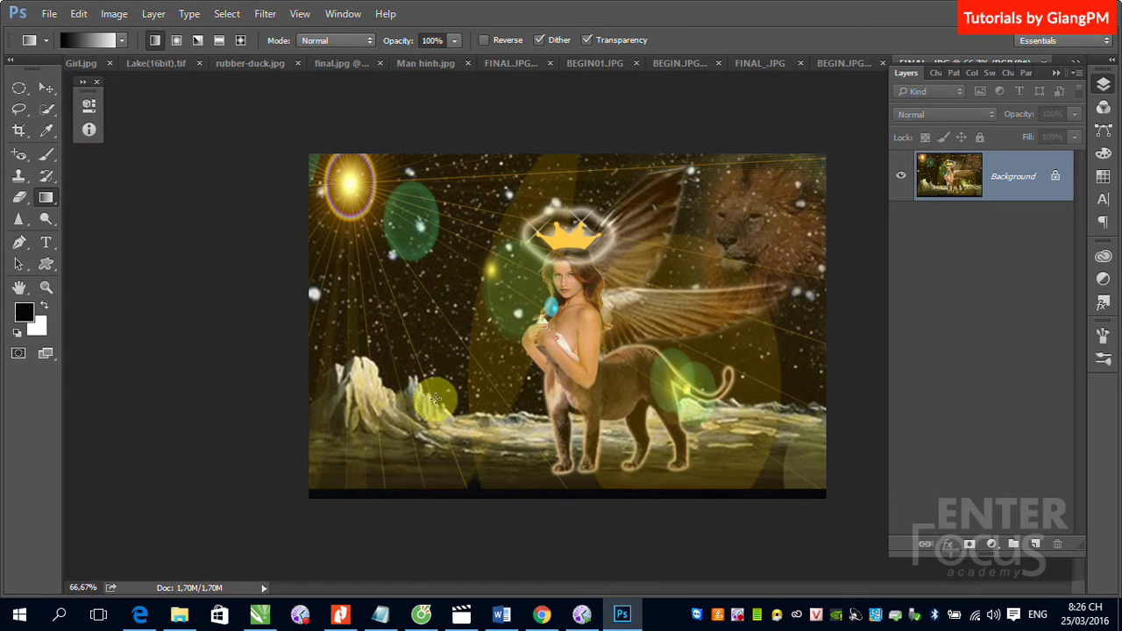
- In the Open dialog, browse into Tai_lieu > MGraphics_Goc > Photoshop > huong_dan_thuc_hanh
{"action": "left_click", "coordinate": [49, 14]}
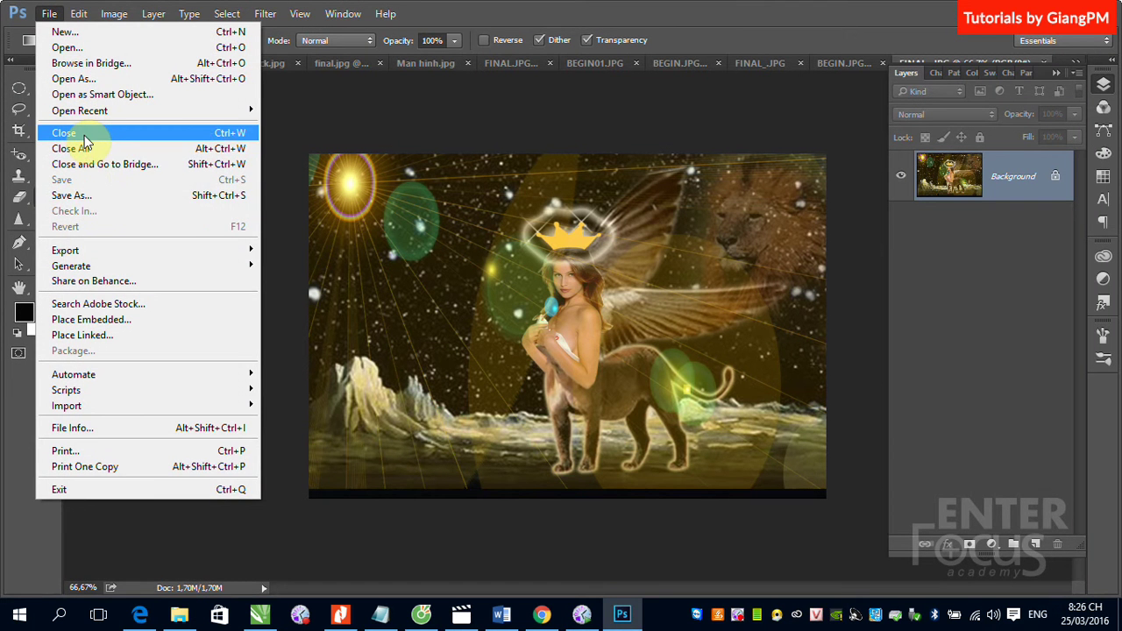
{"action": "left_click", "coordinate": [70, 47]}
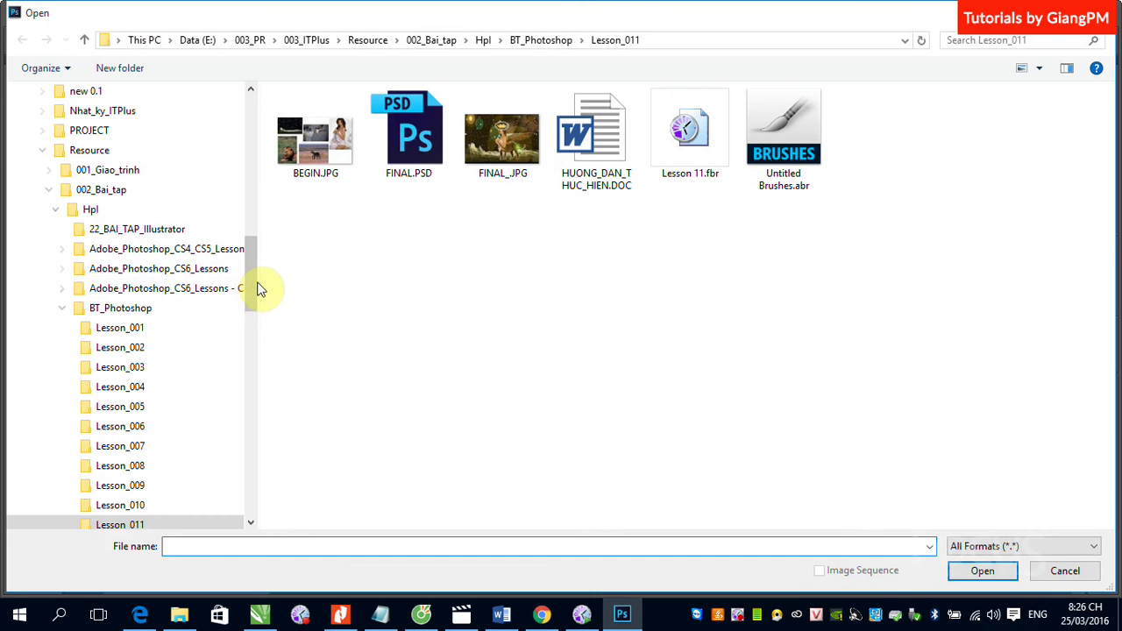
{"action": "left_click_drag", "start_coordinate": [254, 288], "coordinate": [250, 355]}
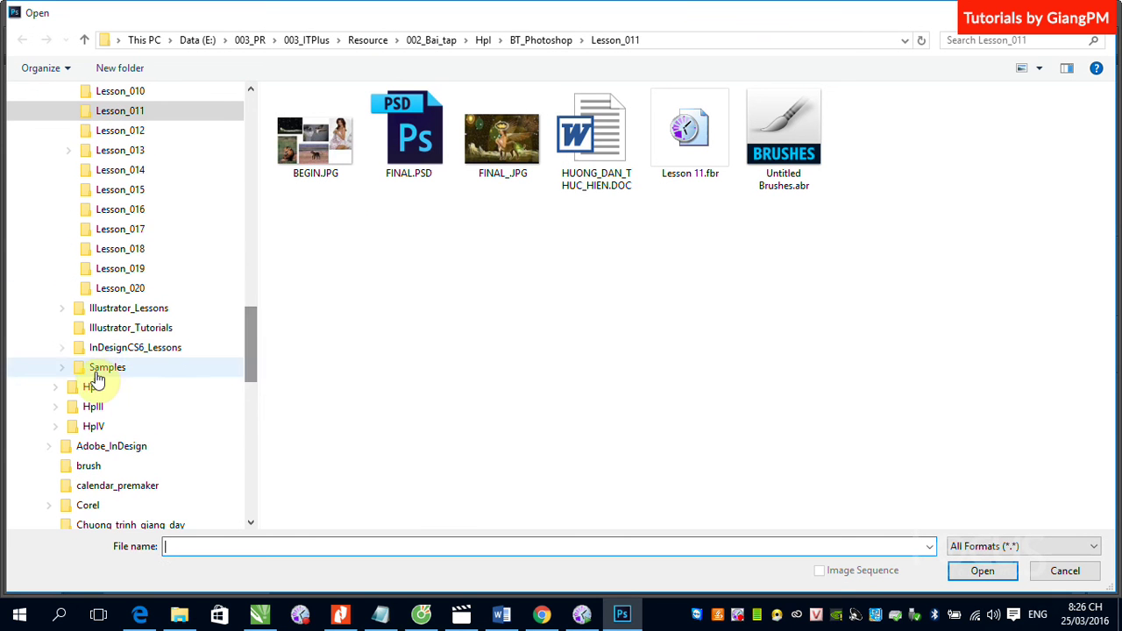
{"action": "left_click_drag", "start_coordinate": [245, 346], "coordinate": [253, 447]}
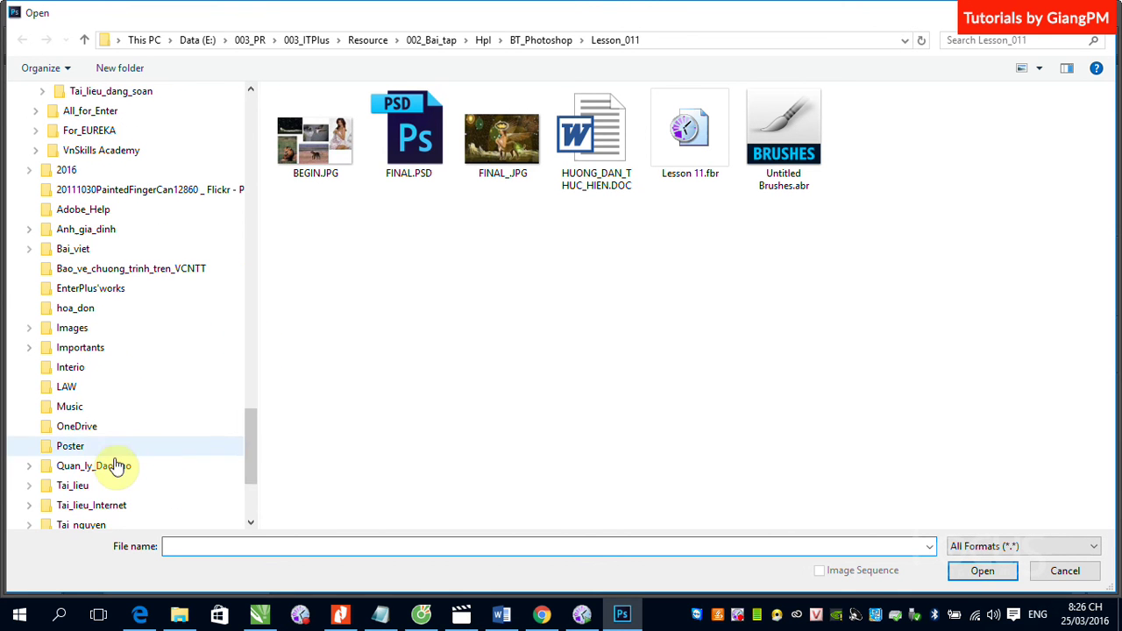
{"action": "left_click", "coordinate": [78, 485]}
{"action": "double_click", "coordinate": [325, 134]}
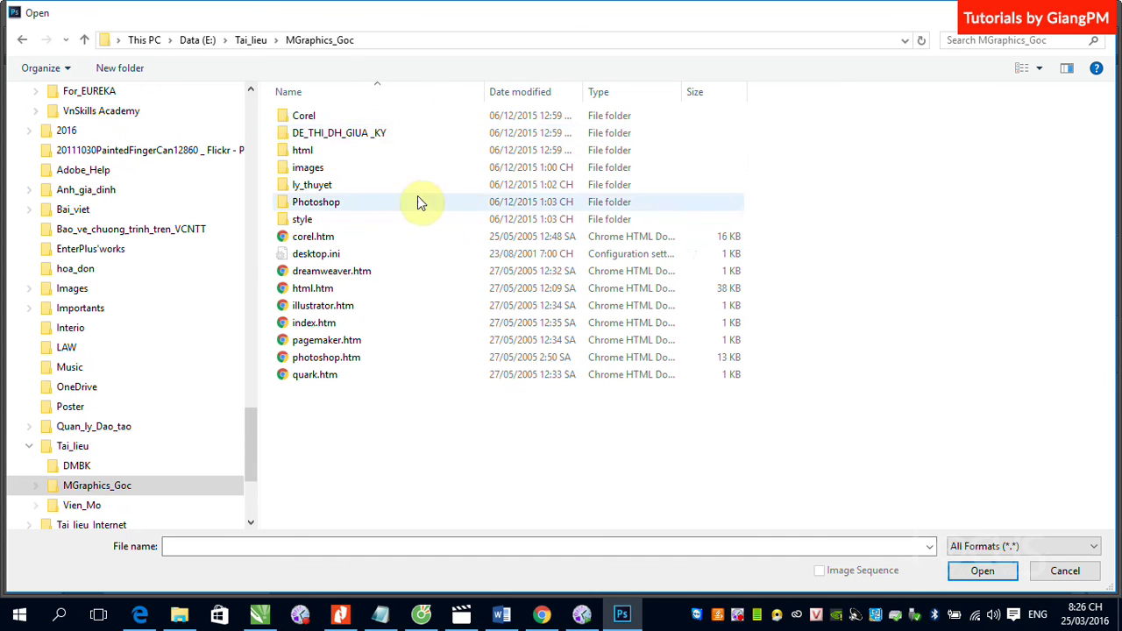
{"action": "double_click", "coordinate": [312, 204]}
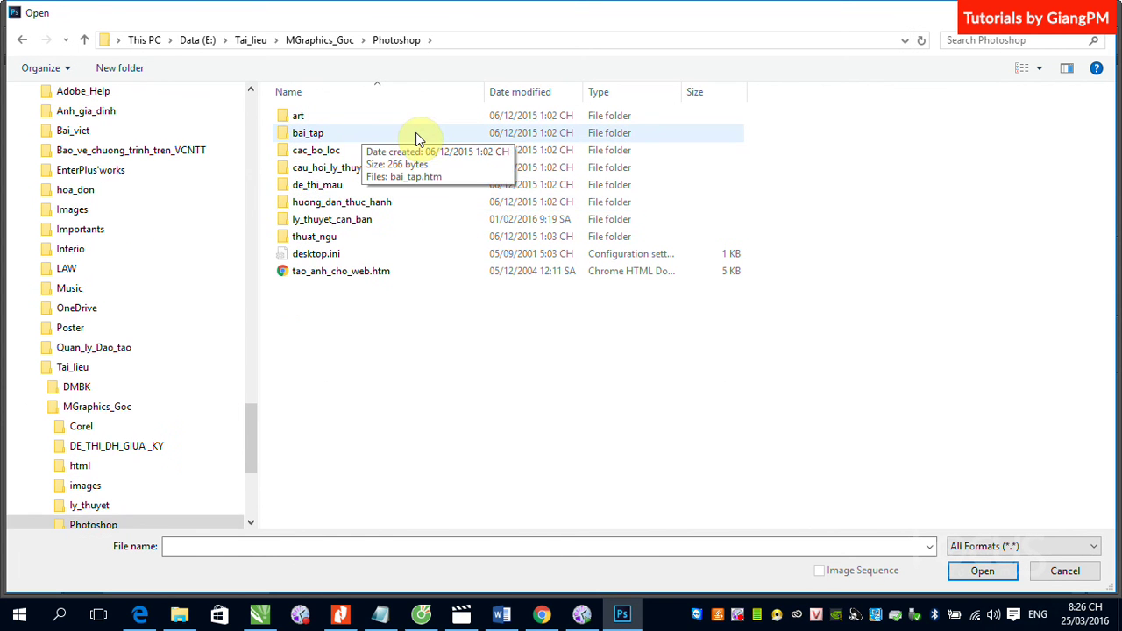
{"action": "double_click", "coordinate": [350, 203]}
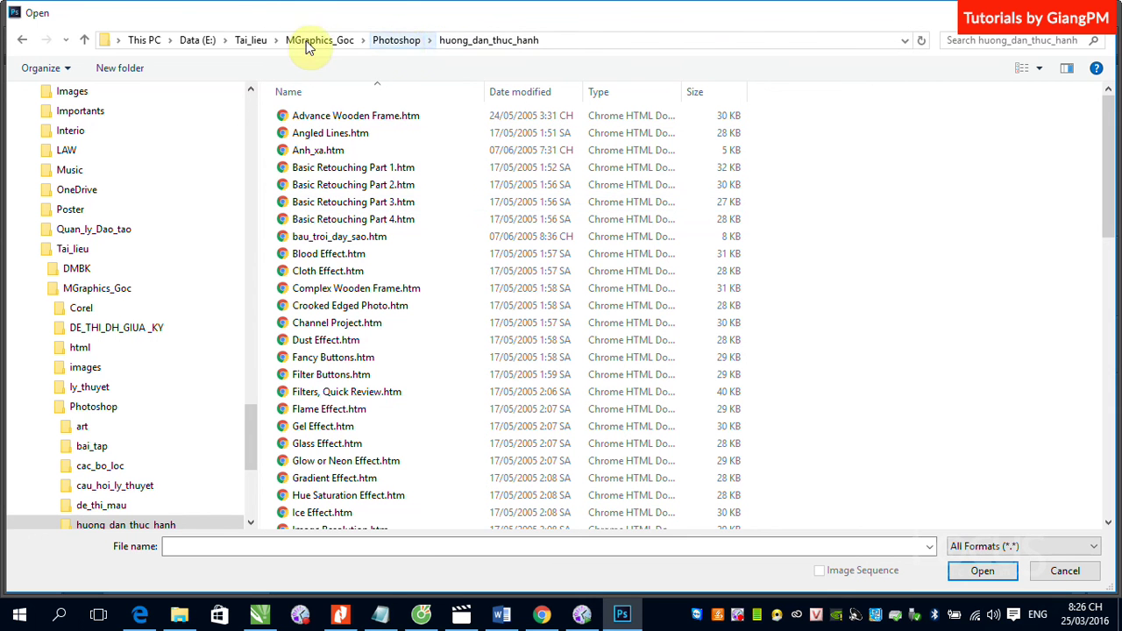
- Back up to MGraphics_Goc and go into images > photoshop_images > photoshop_tutorials_images
{"action": "left_click", "coordinate": [395, 40]}
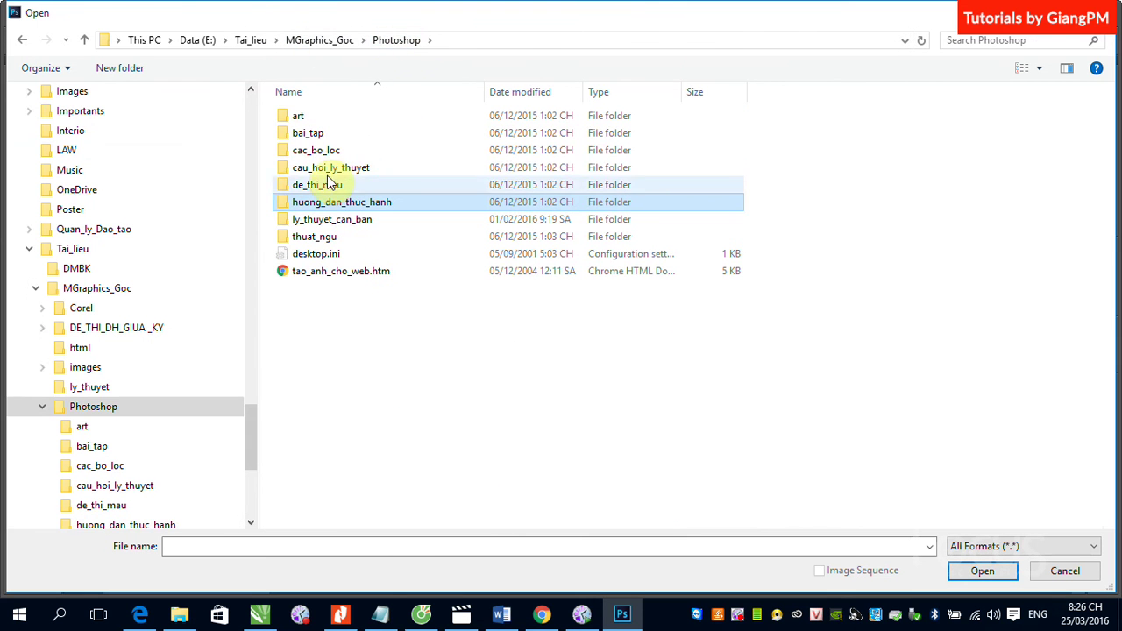
{"action": "left_click", "coordinate": [315, 39]}
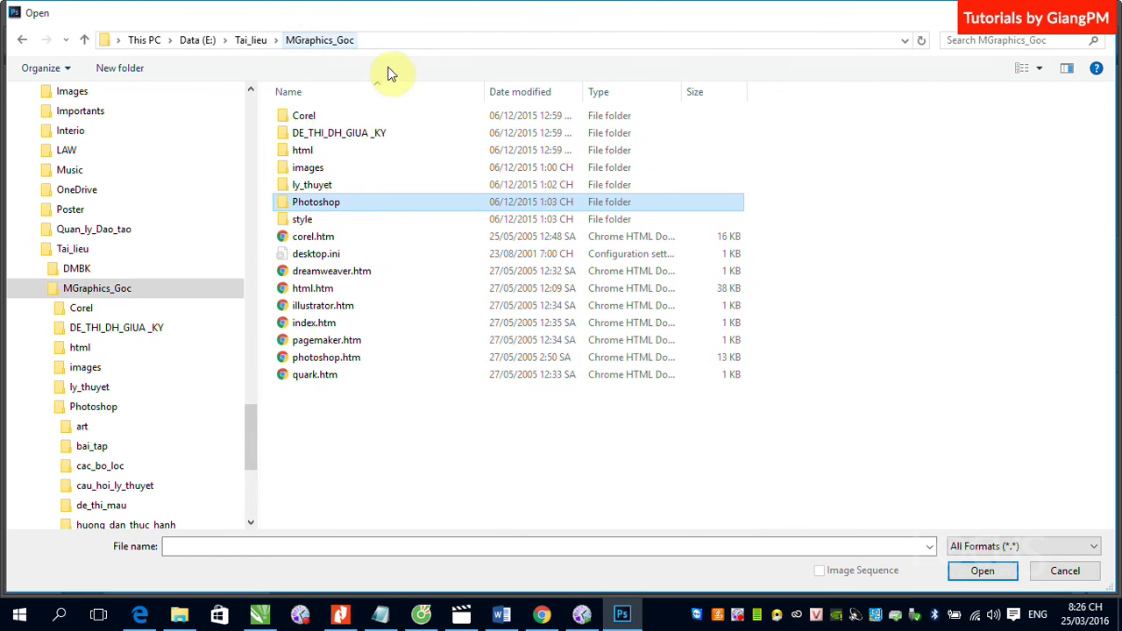
{"action": "double_click", "coordinate": [314, 169]}
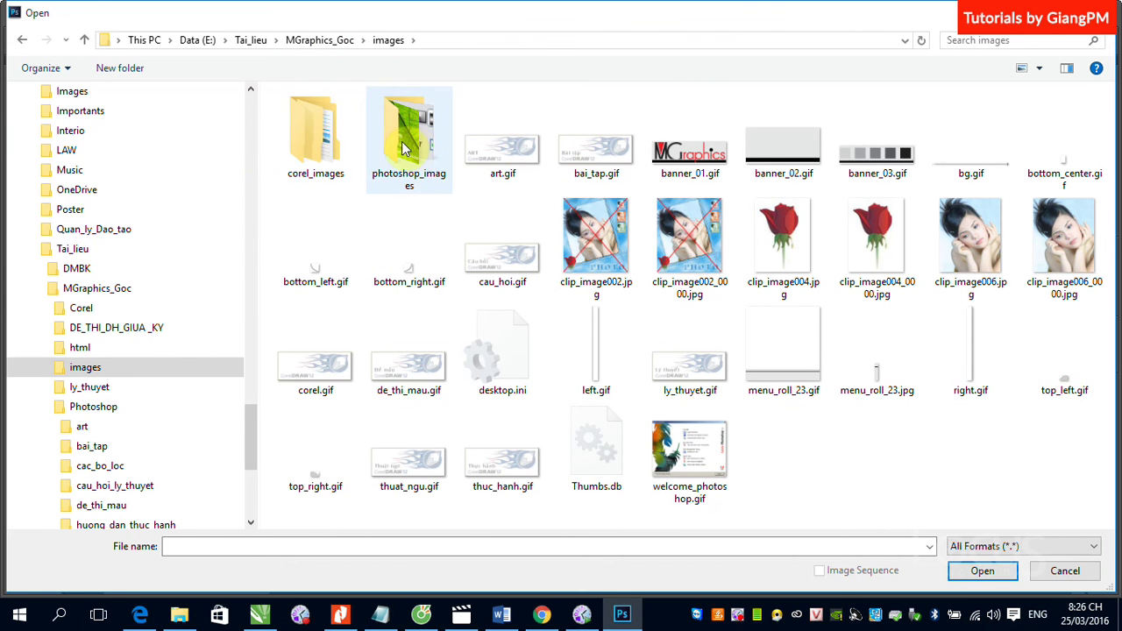
{"action": "double_click", "coordinate": [405, 140]}
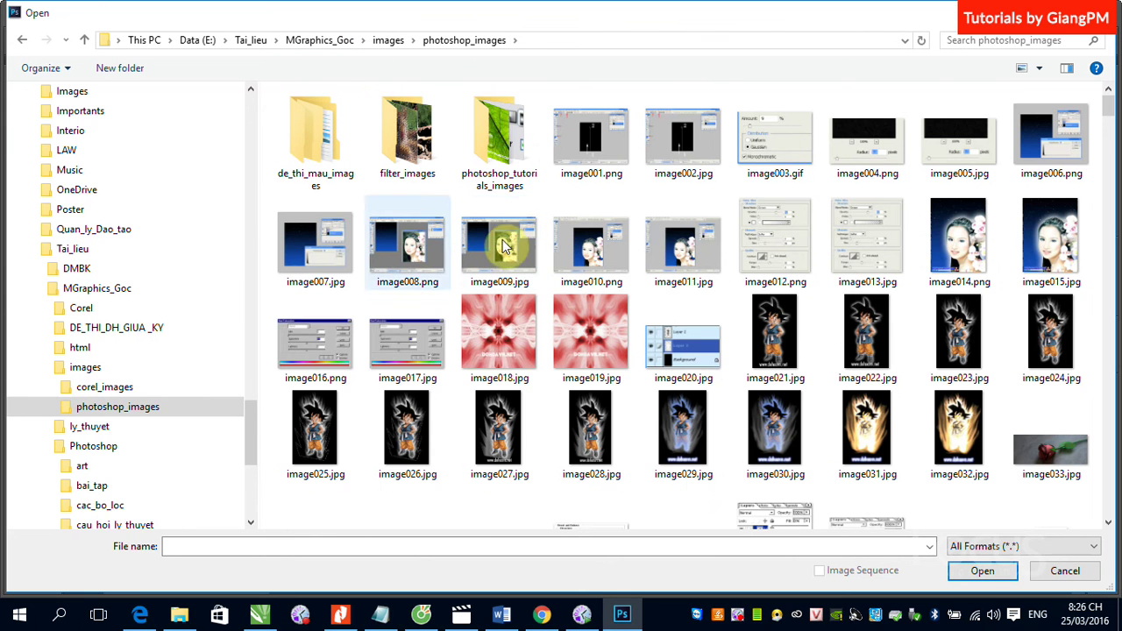
{"action": "double_click", "coordinate": [497, 154]}
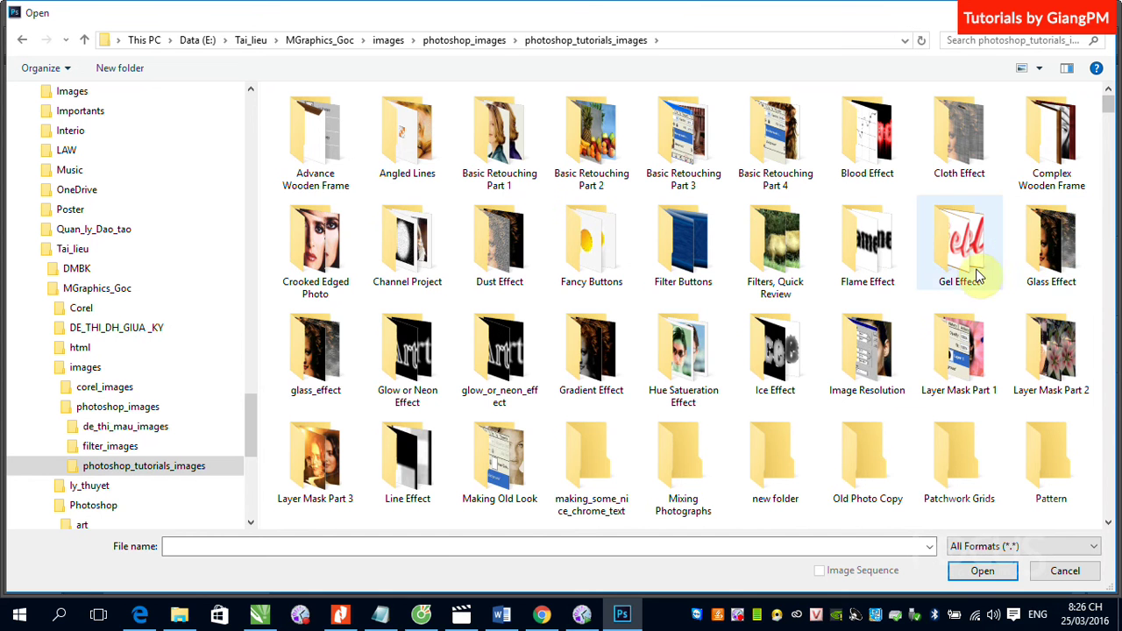
{"action": "scroll", "coordinate": [1009, 296], "scroll_direction": "down", "scroll_amount": 10}
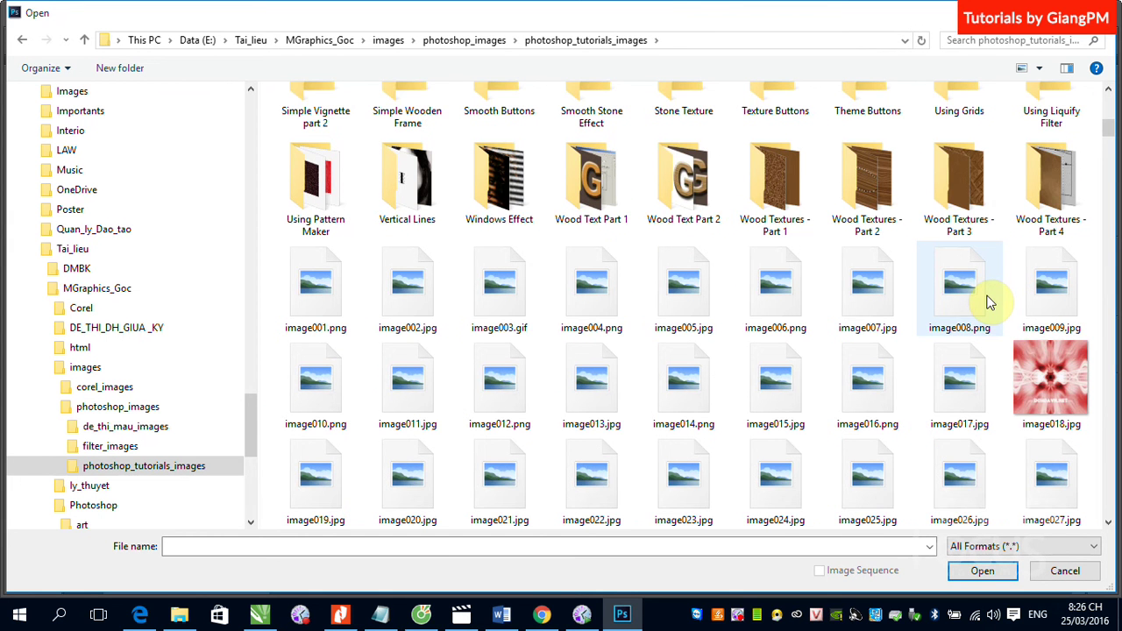
{"action": "scroll", "coordinate": [901, 303], "scroll_direction": "up", "scroll_amount": 3}
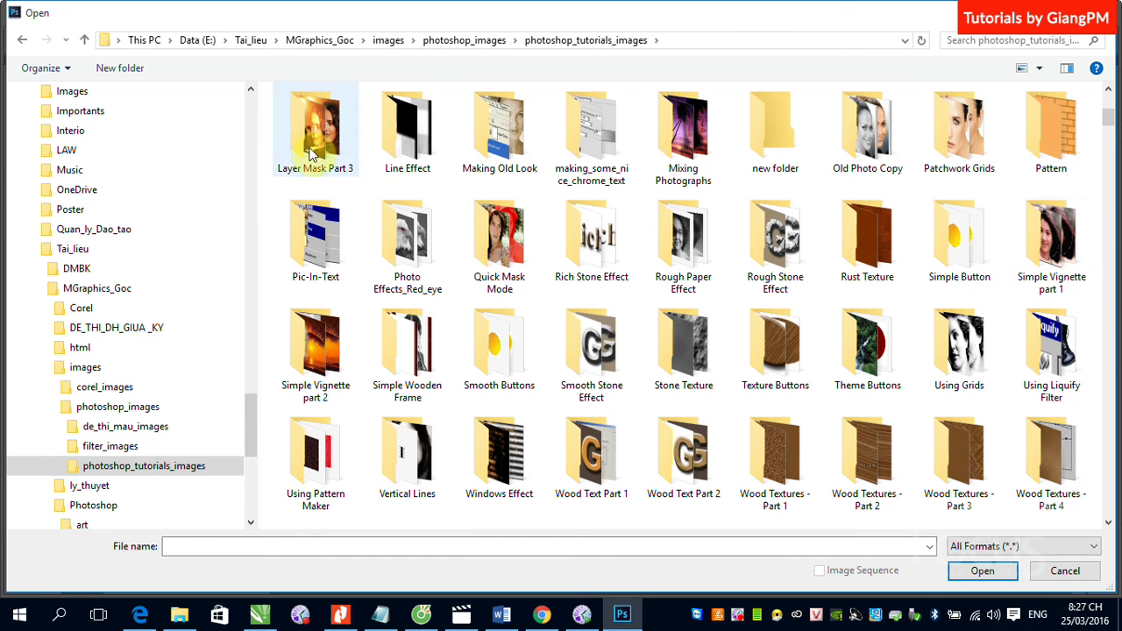
{"action": "scroll", "coordinate": [1107, 117], "scroll_direction": "up", "scroll_amount": 2}
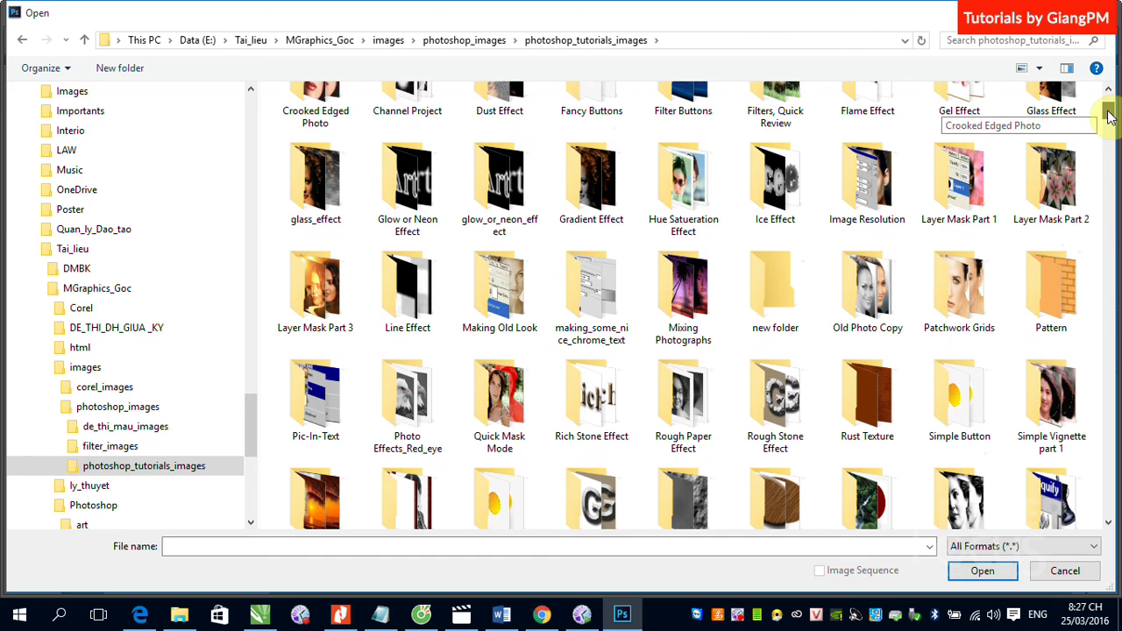
- Open Layer Mask Part 3 and select photoshop_3d_art.jpg and photoshop_3d_arts.jpg
{"action": "double_click", "coordinate": [325, 287]}
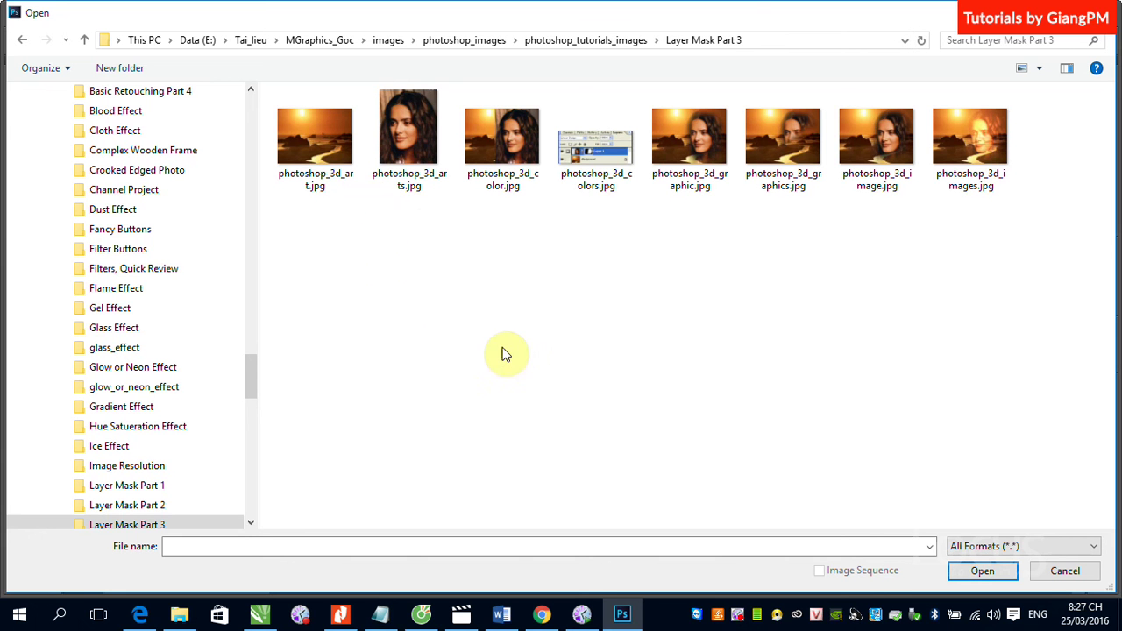
{"action": "left_click", "coordinate": [302, 151]}
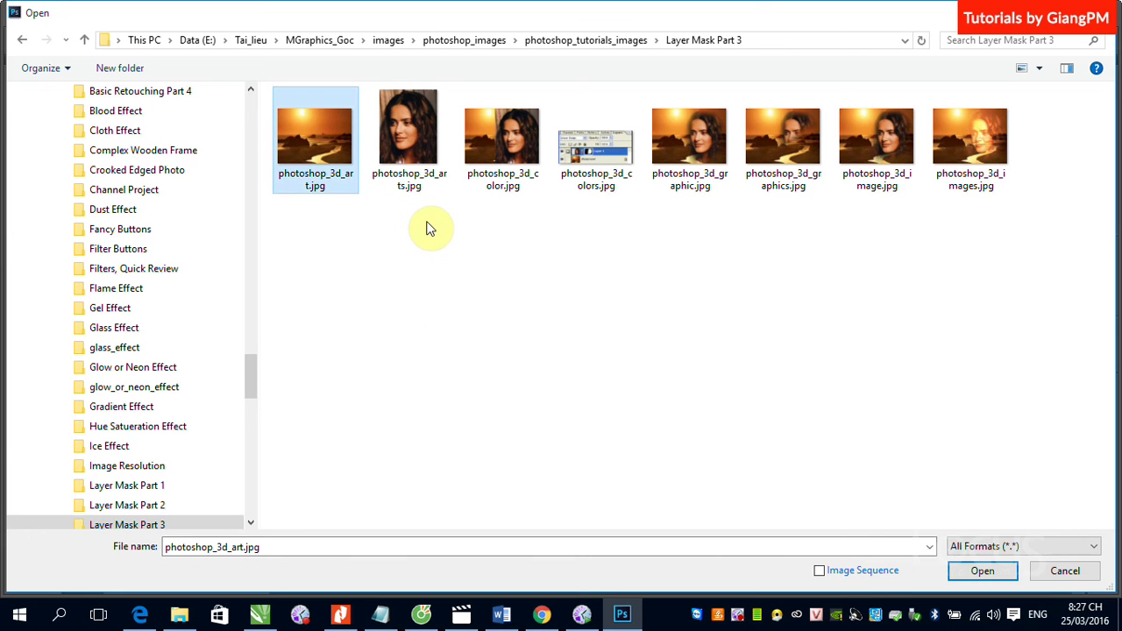
{"action": "left_click", "coordinate": [426, 150], "text": "ctrl"}
- Open both images, hide the side panels, and float the portrait document in its own window
{"action": "left_click", "coordinate": [1008, 571]}
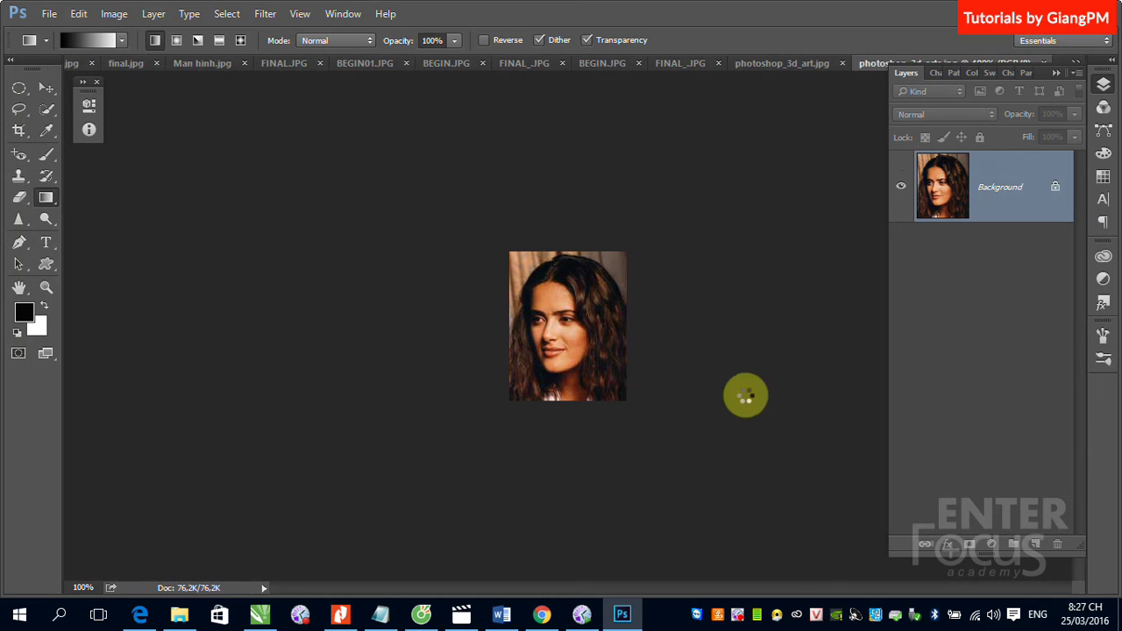
{"action": "left_click", "coordinate": [1052, 76]}
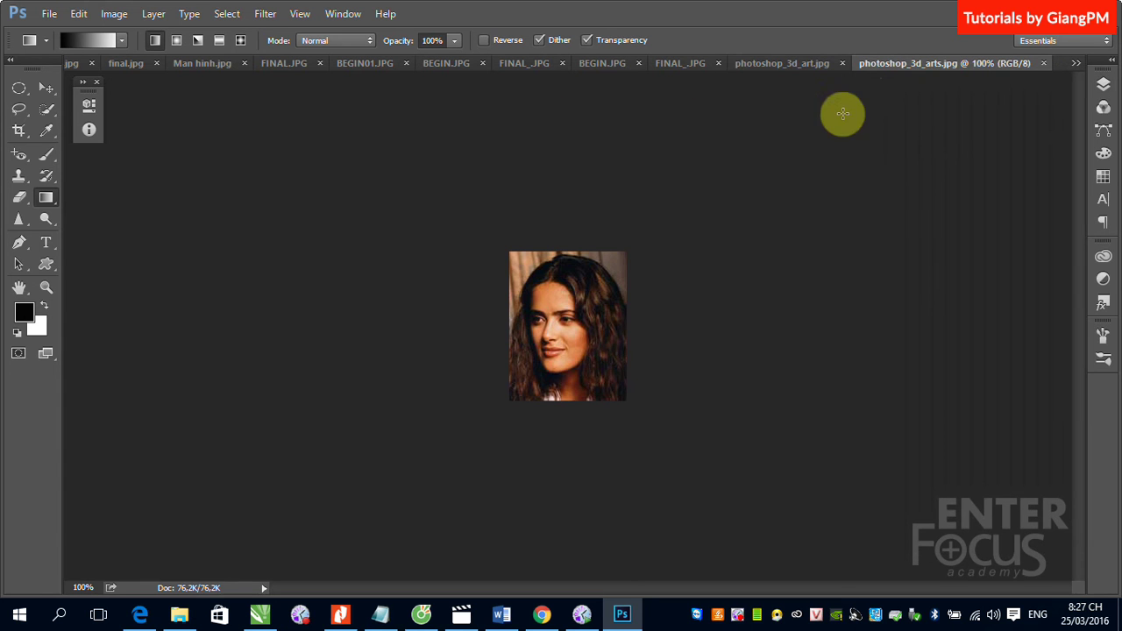
{"action": "left_click", "coordinate": [783, 66]}
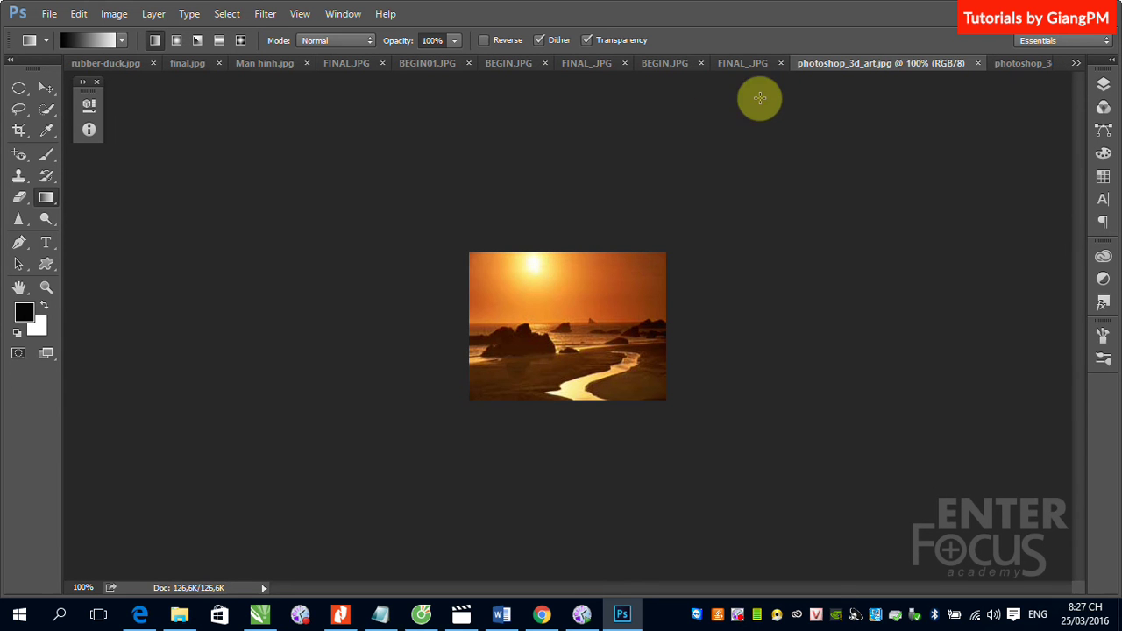
{"action": "left_click", "coordinate": [1015, 63]}
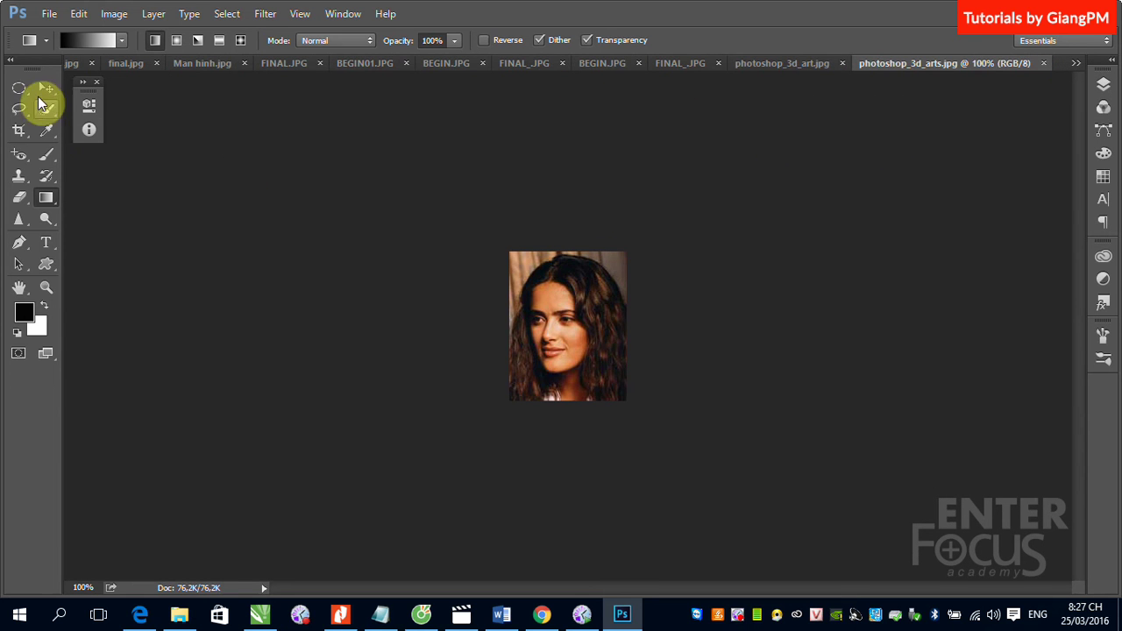
{"action": "left_click_drag", "start_coordinate": [956, 63], "coordinate": [939, 210]}
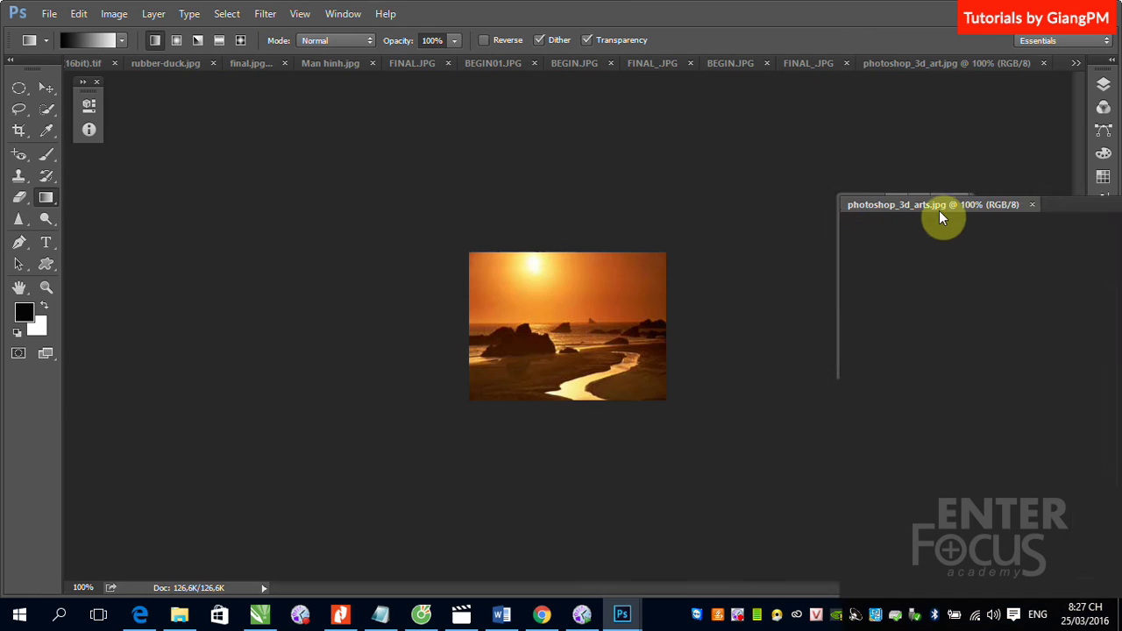
- Move the portrait onto the sunset's right half as Layer 1 and check it in the Layers panel
{"action": "left_click", "coordinate": [46, 87]}
{"action": "left_click_drag", "start_coordinate": [895, 294], "coordinate": [624, 306]}
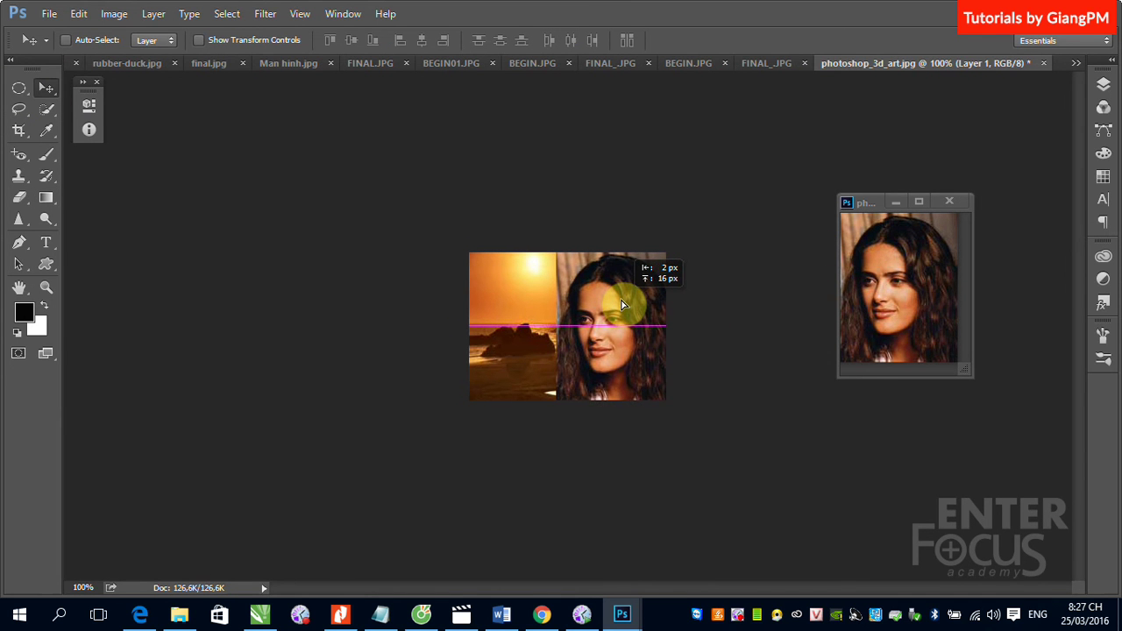
{"action": "left_click_drag", "start_coordinate": [624, 306], "coordinate": [614, 306]}
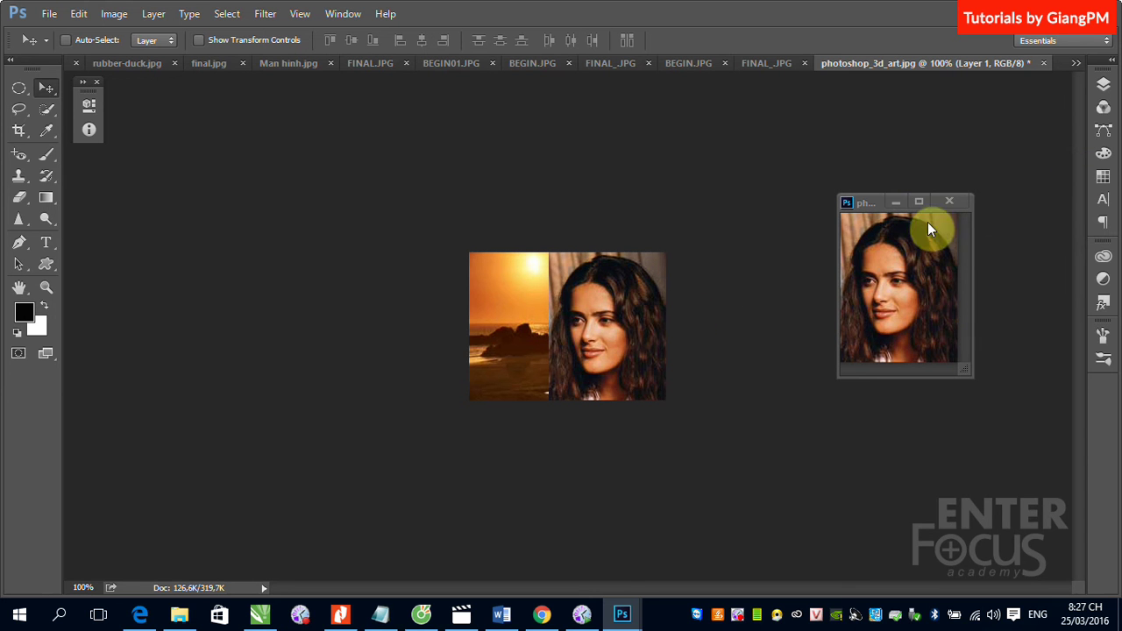
{"action": "left_click", "coordinate": [1103, 84]}
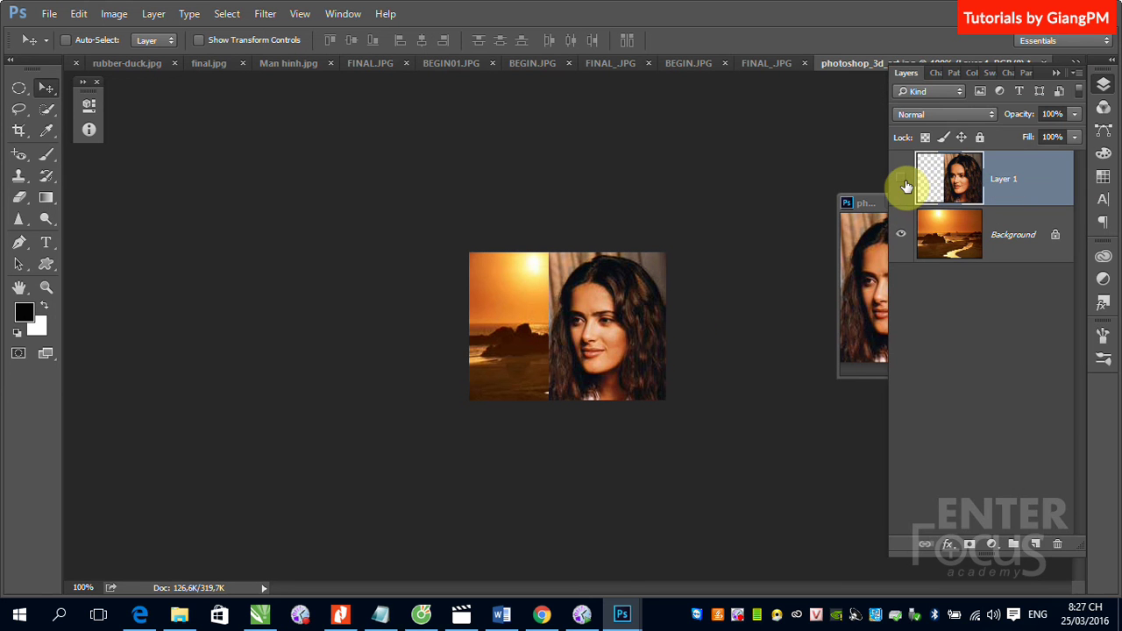
{"action": "left_click", "coordinate": [901, 178]}
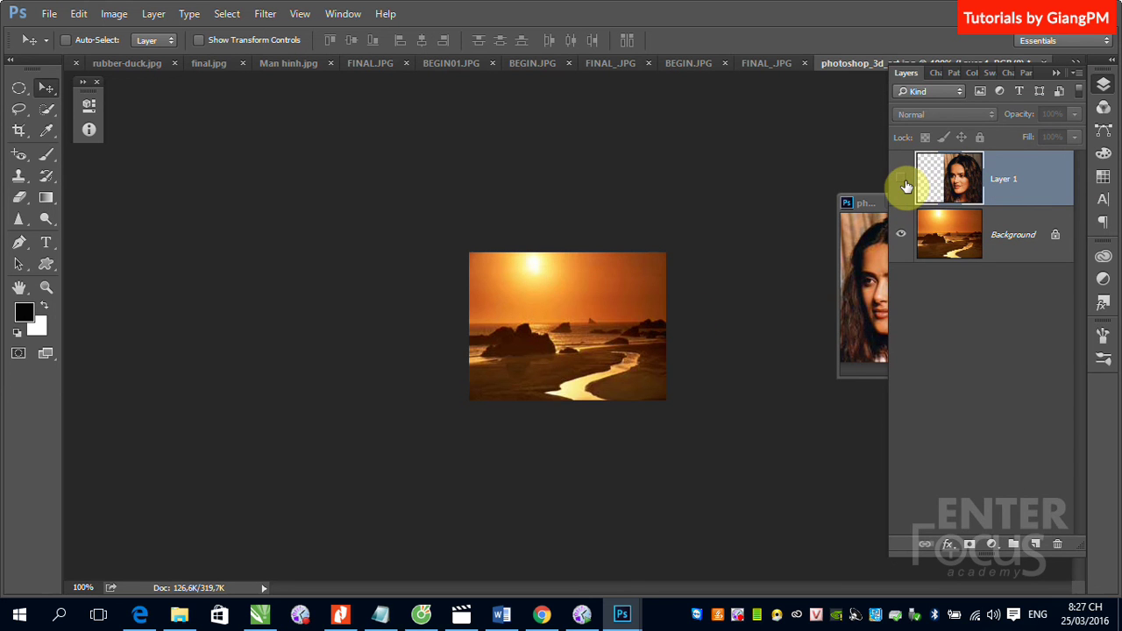
{"action": "left_click", "coordinate": [1056, 73]}
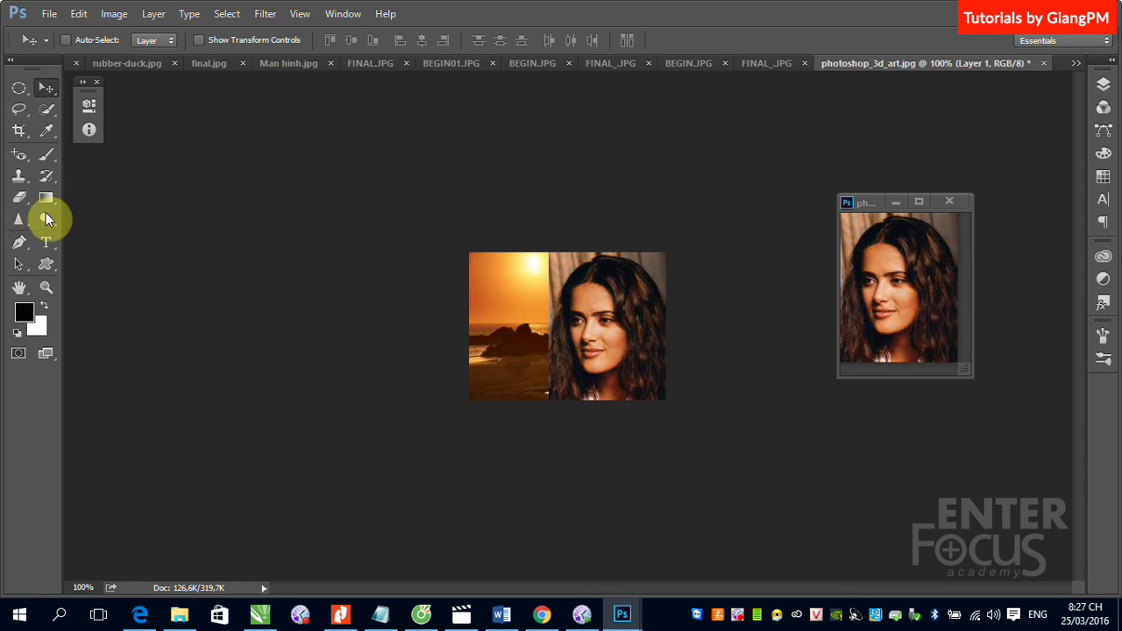
{"action": "left_click", "coordinate": [1103, 84]}
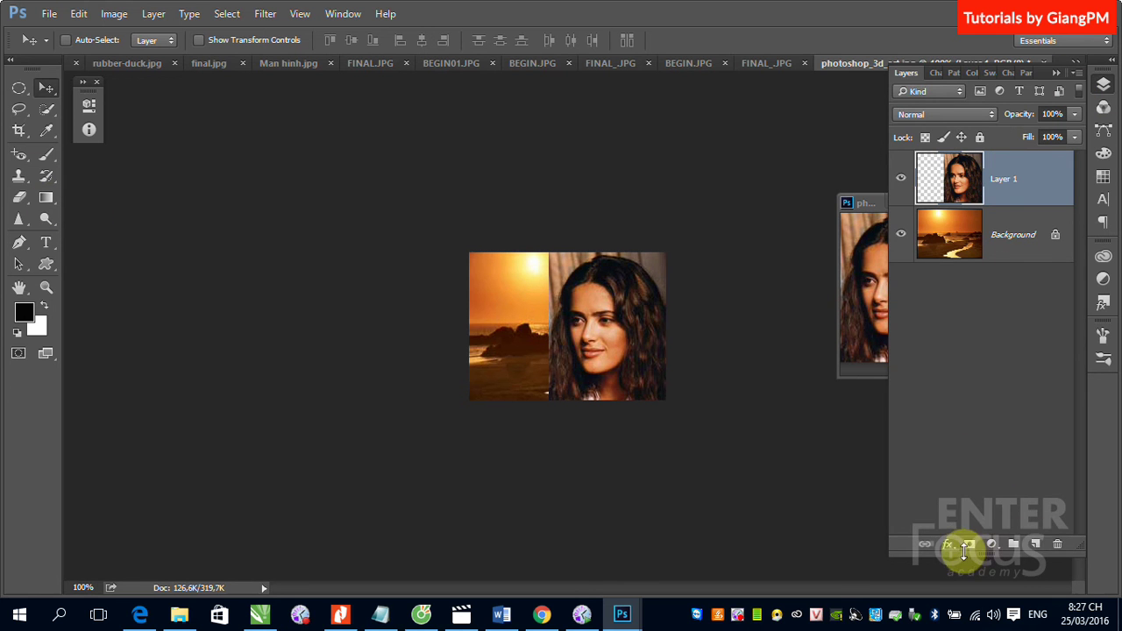
- Add a layer mask to Layer 1 and paint black with a 38 px brush to fade the hair into the sunset
{"action": "left_click", "coordinate": [969, 544]}
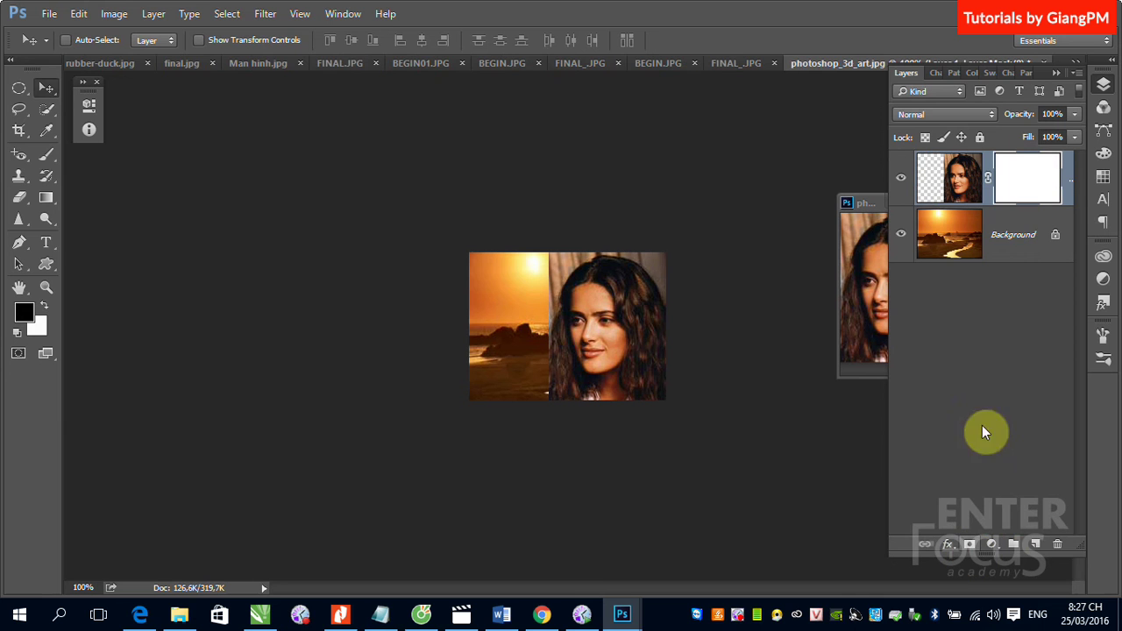
{"action": "left_click", "coordinate": [46, 155]}
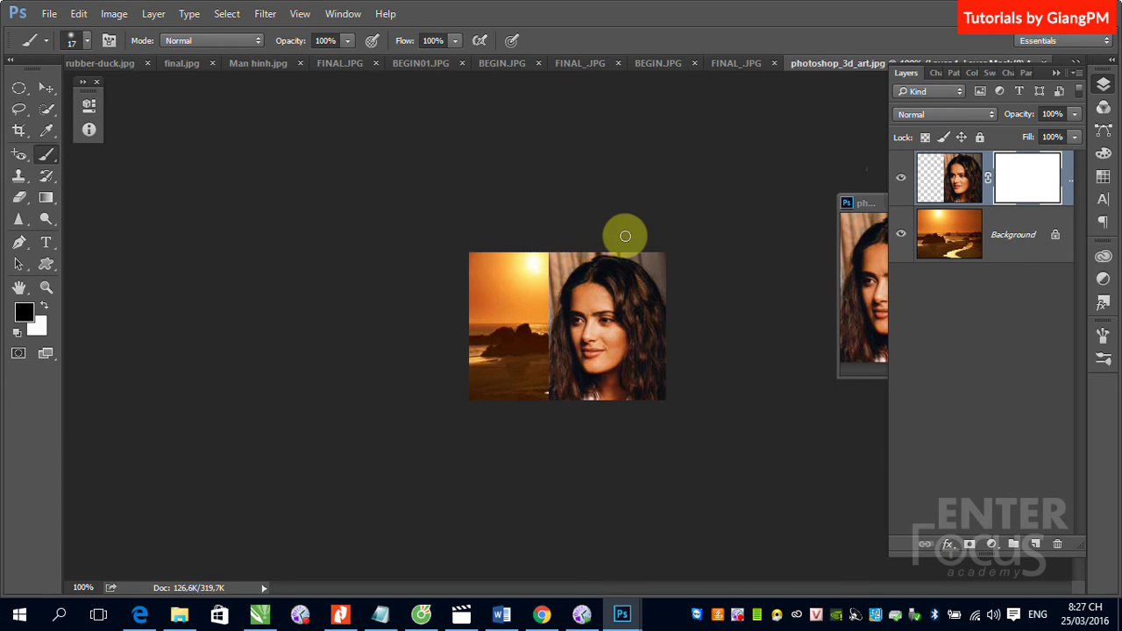
{"action": "mouse_move", "coordinate": [582, 250]}
{"action": "left_mouse_down"}
{"action": "mouse_move", "coordinate": [542, 284]}
{"action": "mouse_move", "coordinate": [571, 243]}
{"action": "left_mouse_up"}
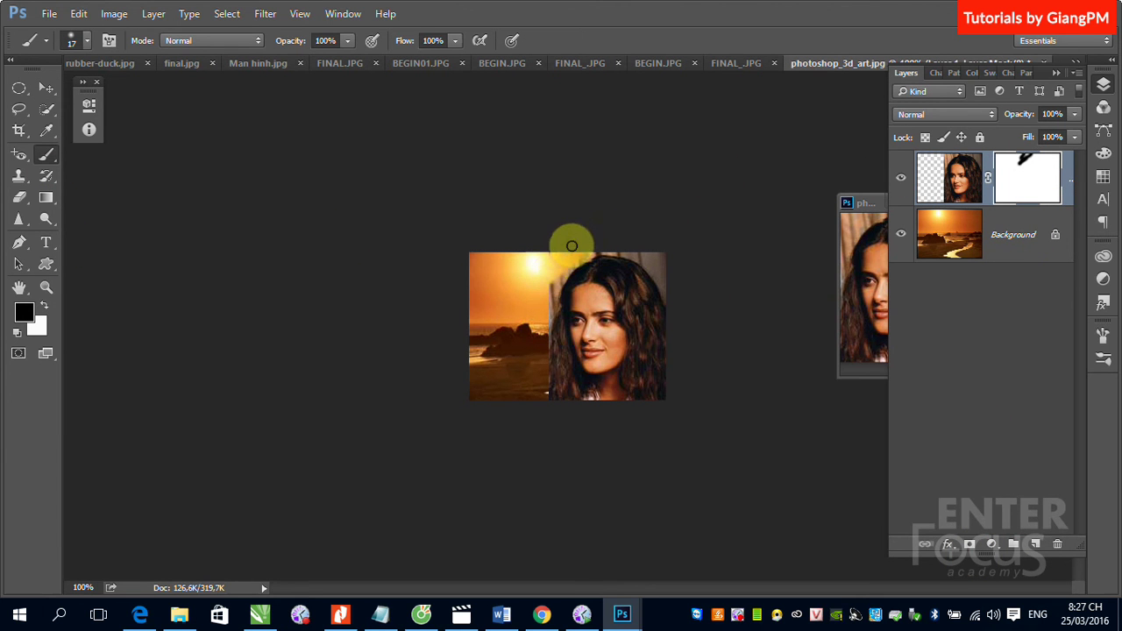
{"action": "left_click", "coordinate": [87, 40]}
{"action": "left_click", "coordinate": [111, 91]}
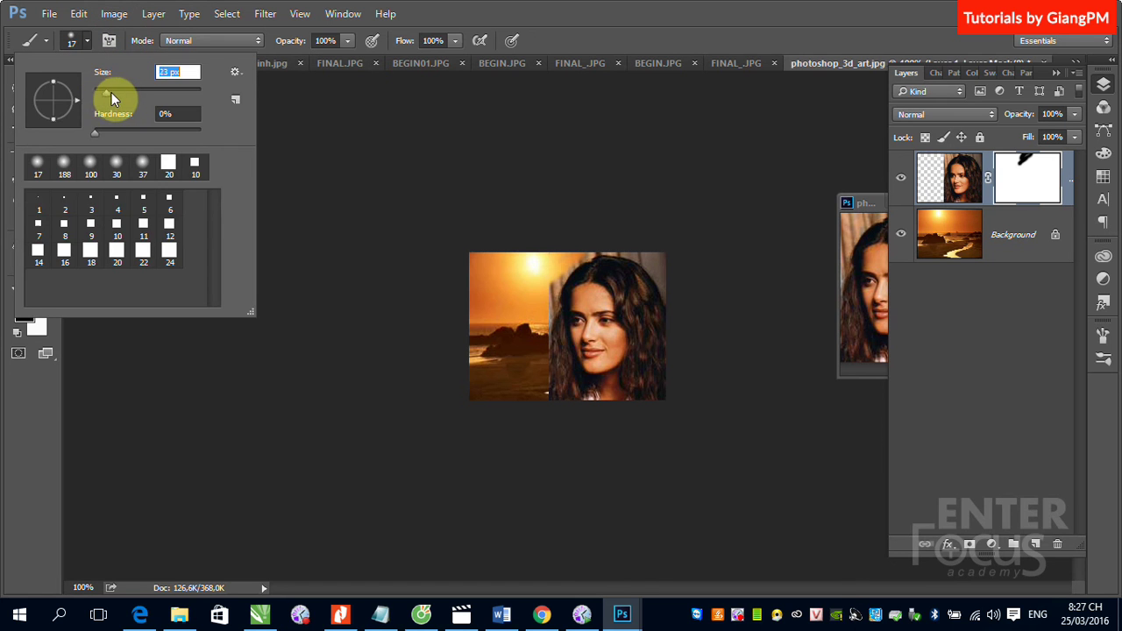
{"action": "left_click", "coordinate": [546, 253]}
{"action": "mouse_move", "coordinate": [586, 250]}
{"action": "left_mouse_down"}
{"action": "mouse_move", "coordinate": [521, 293]}
{"action": "mouse_move", "coordinate": [546, 253]}
{"action": "mouse_move", "coordinate": [547, 292]}
{"action": "left_mouse_up"}
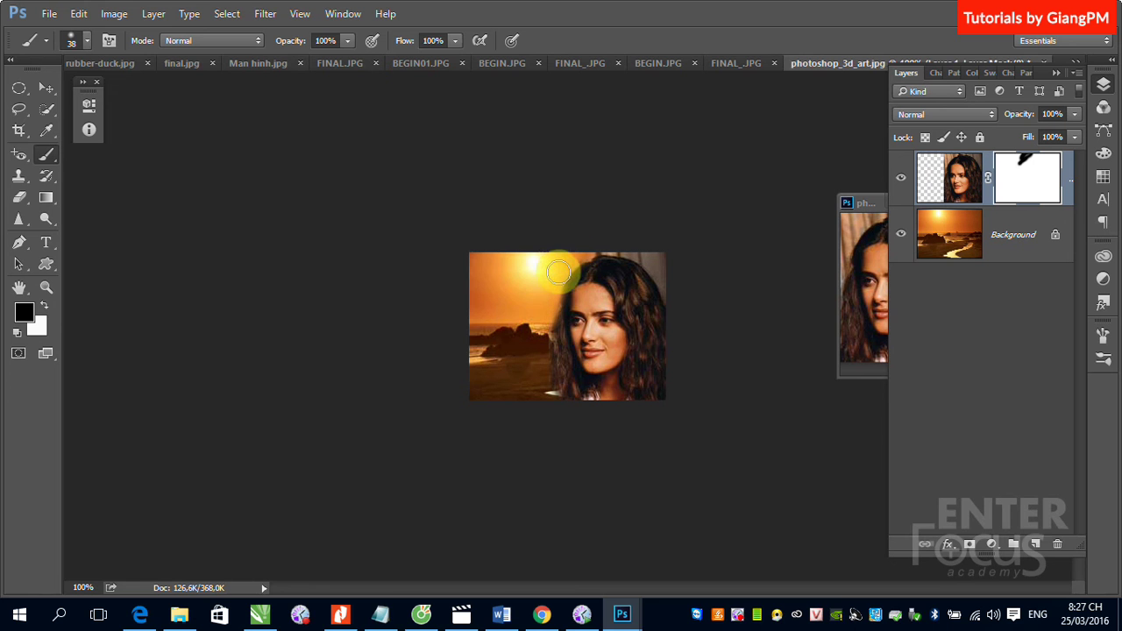
{"action": "mouse_move", "coordinate": [678, 281]}
{"action": "left_mouse_down"}
{"action": "mouse_move", "coordinate": [543, 281]}
{"action": "mouse_move", "coordinate": [542, 399]}
{"action": "left_mouse_up"}
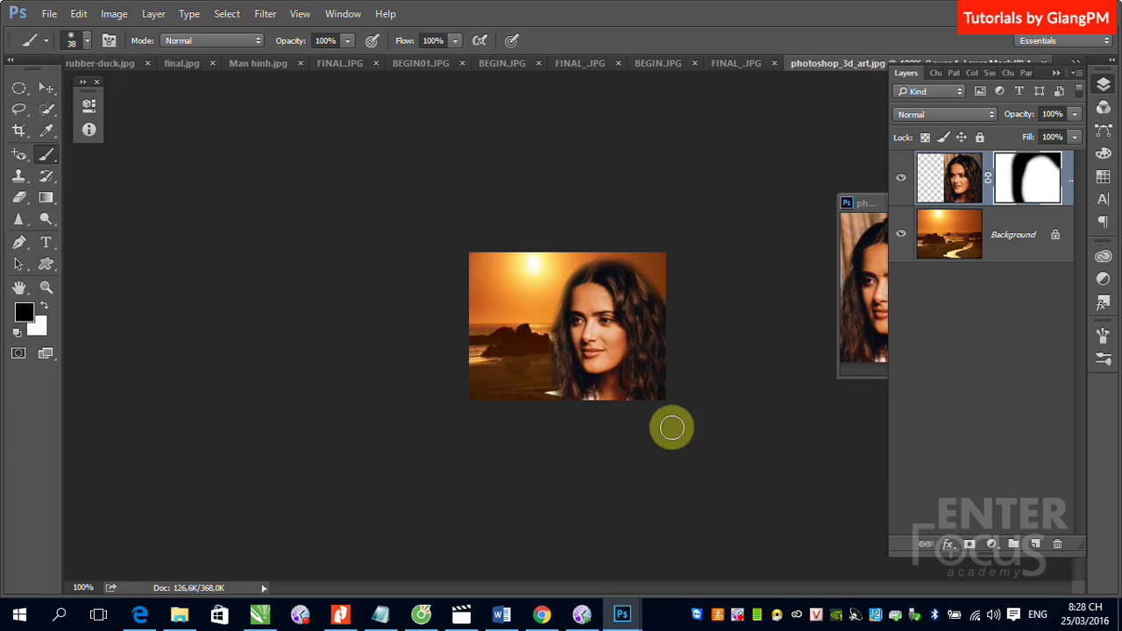
- With the Move tool active, set Layer 1's blend mode to Darken and step onward through blend modes
{"action": "left_click", "coordinate": [48, 87]}
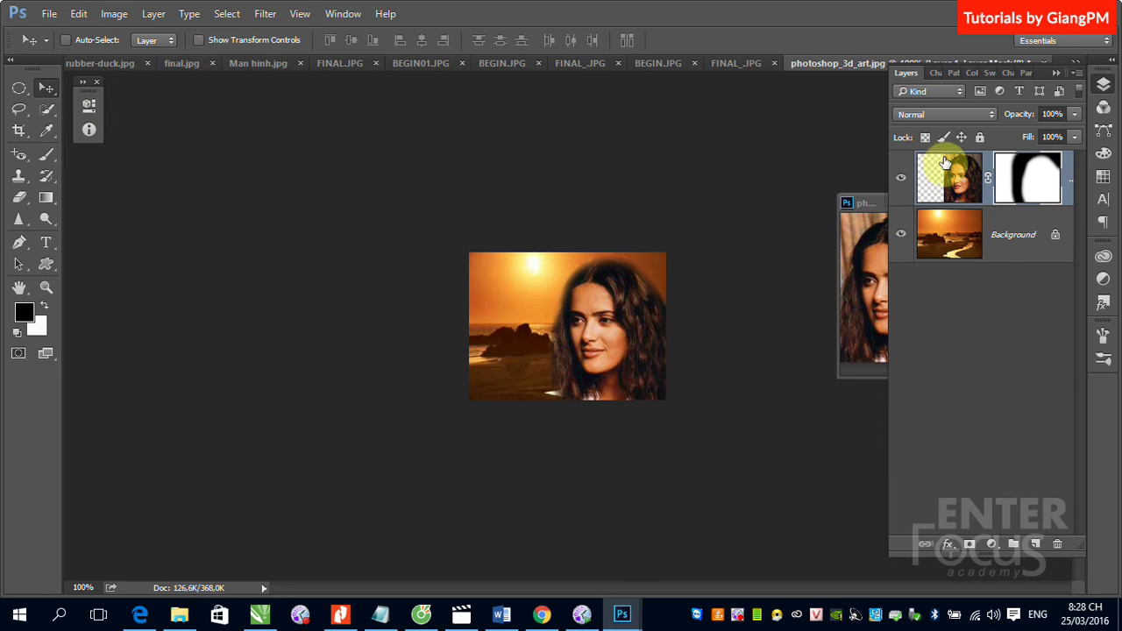
{"action": "left_click", "coordinate": [945, 114]}
{"action": "left_click", "coordinate": [930, 140]}
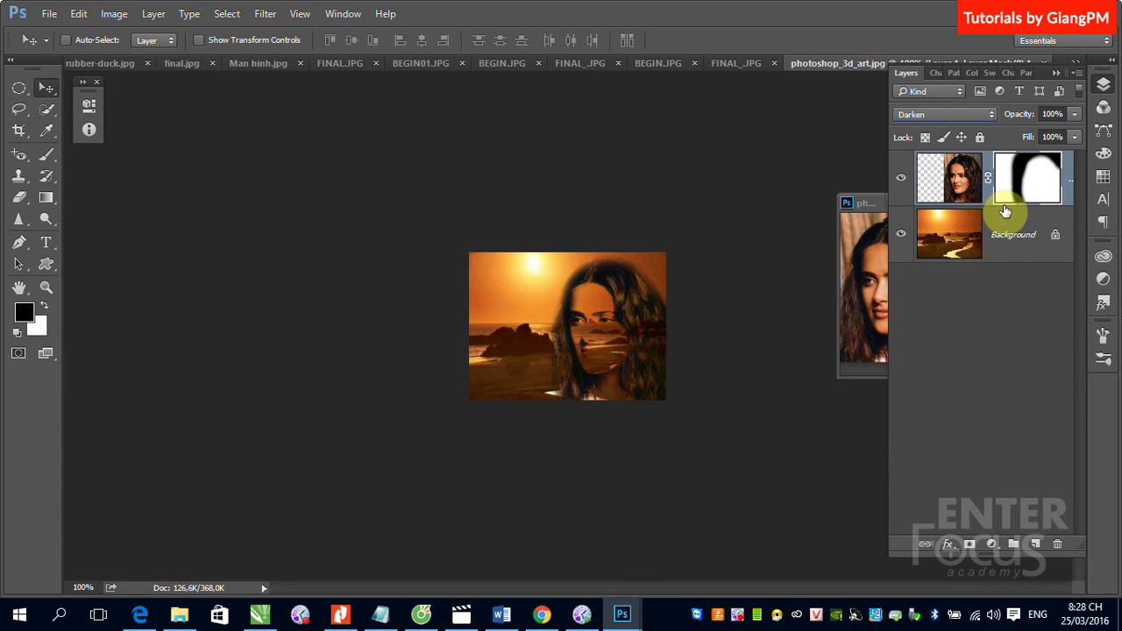
{"action": "key", "text": "Down"}
{"action": "key", "text": "Down"}
{"action": "key", "text": "Down"}
{"action": "key", "text": "Down"}
{"action": "key", "text": "Down"}
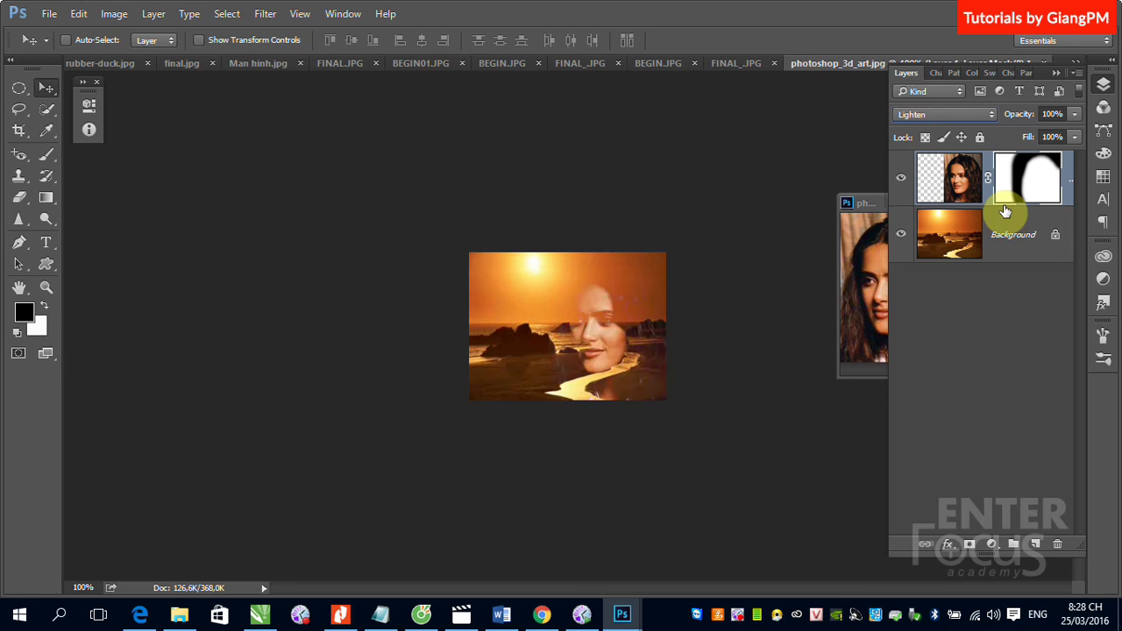
{"action": "key", "text": "Down"}
{"action": "key", "text": "Down"}
{"action": "key", "text": "Down"}
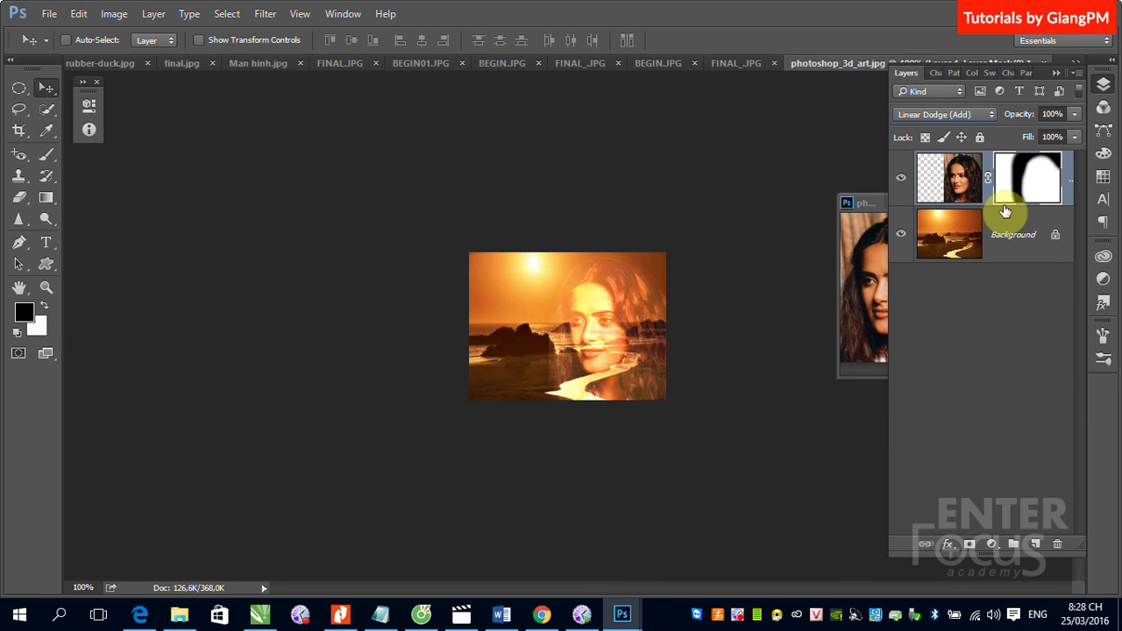
{"action": "left_click", "coordinate": [953, 116]}
{"action": "key", "text": "Escape"}
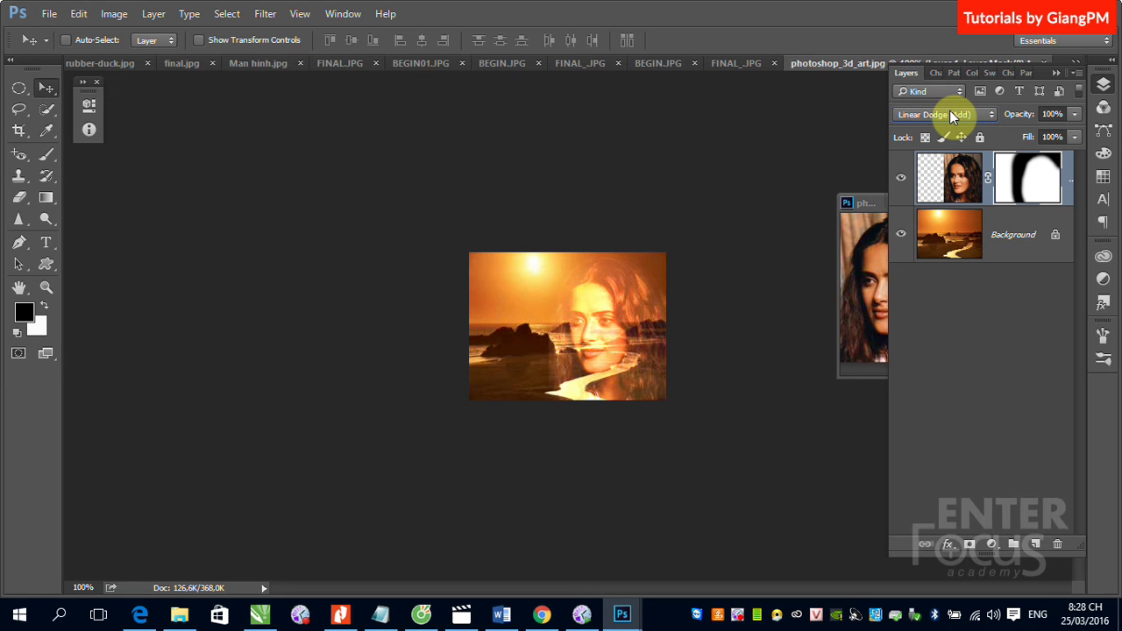
- Cycle Layer 1 through Overlay, Vivid Light, Difference and Color, then step back past Exclusion toward Overlay
{"action": "key", "text": "Down"}
{"action": "key", "text": "Down"}
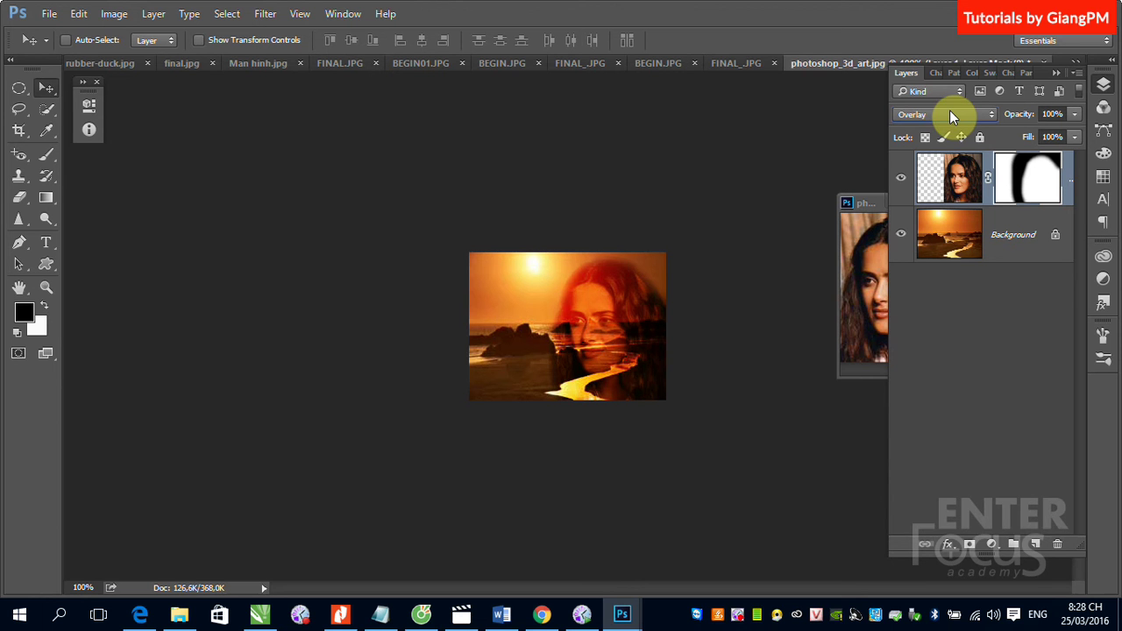
{"action": "key", "text": "Down"}
{"action": "key", "text": "Down"}
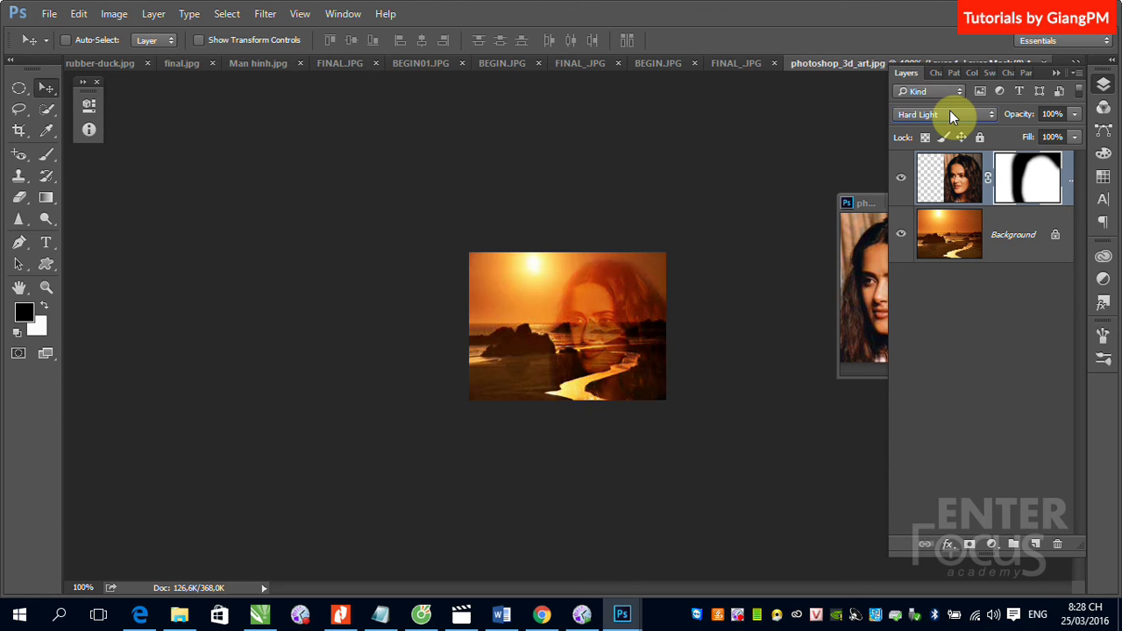
{"action": "key", "text": "Down"}
{"action": "key", "text": "Down"}
{"action": "key", "text": "Down"}
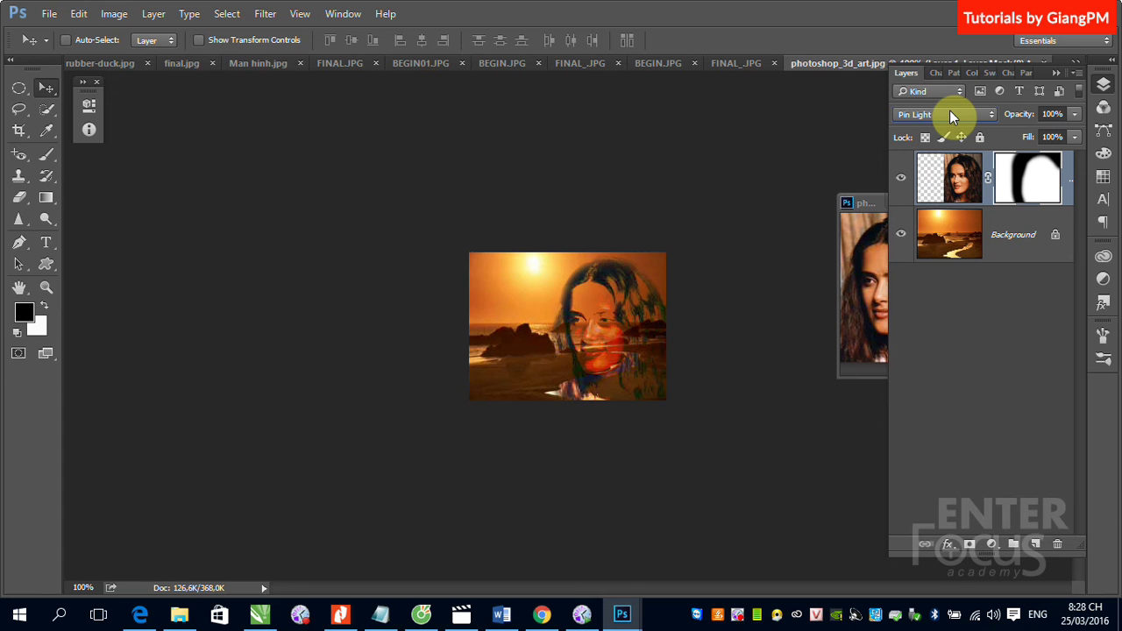
{"action": "key", "text": "Down"}
{"action": "key", "text": "Down"}
{"action": "key", "text": "Down"}
{"action": "key", "text": "Down"}
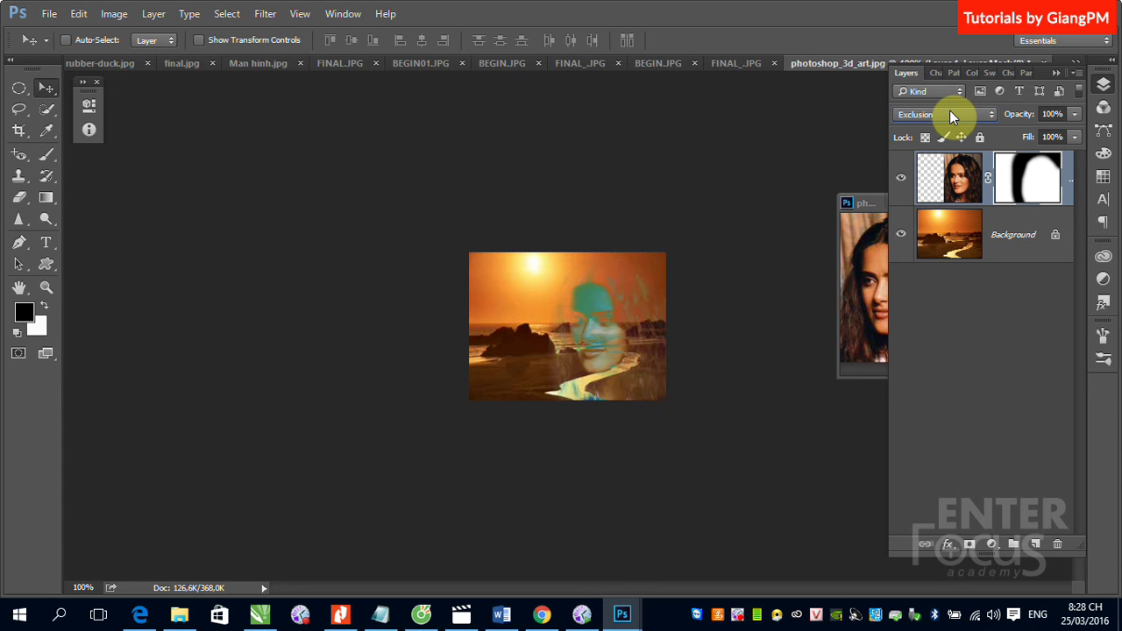
{"action": "key", "text": "Down"}
{"action": "key", "text": "Down"}
{"action": "key", "text": "Down"}
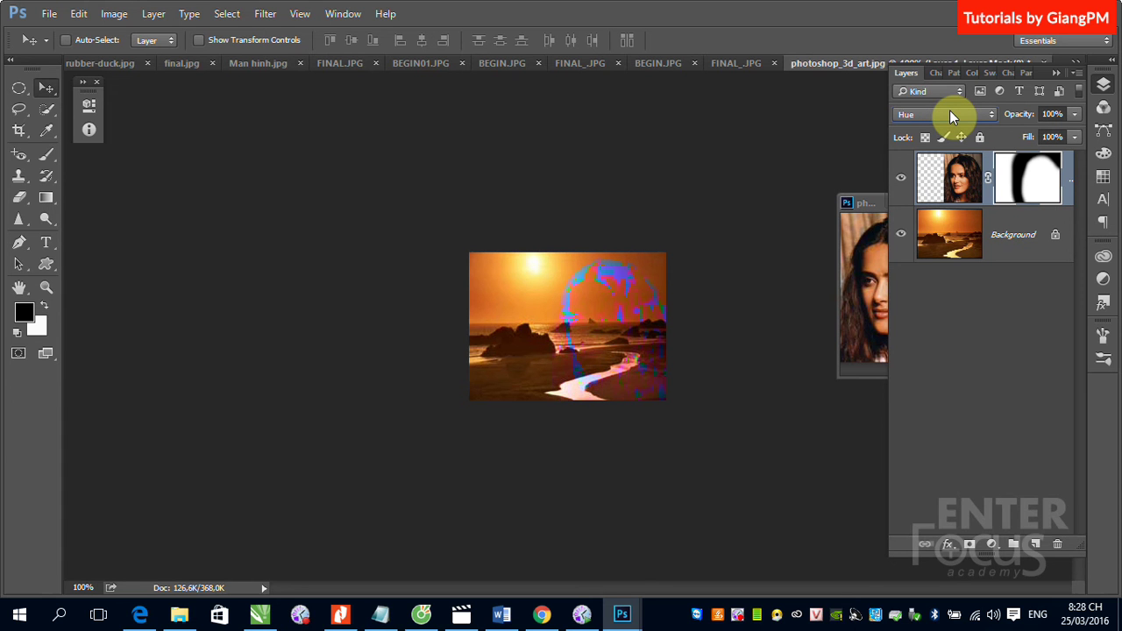
{"action": "key", "text": "Down"}
{"action": "key", "text": "Down"}
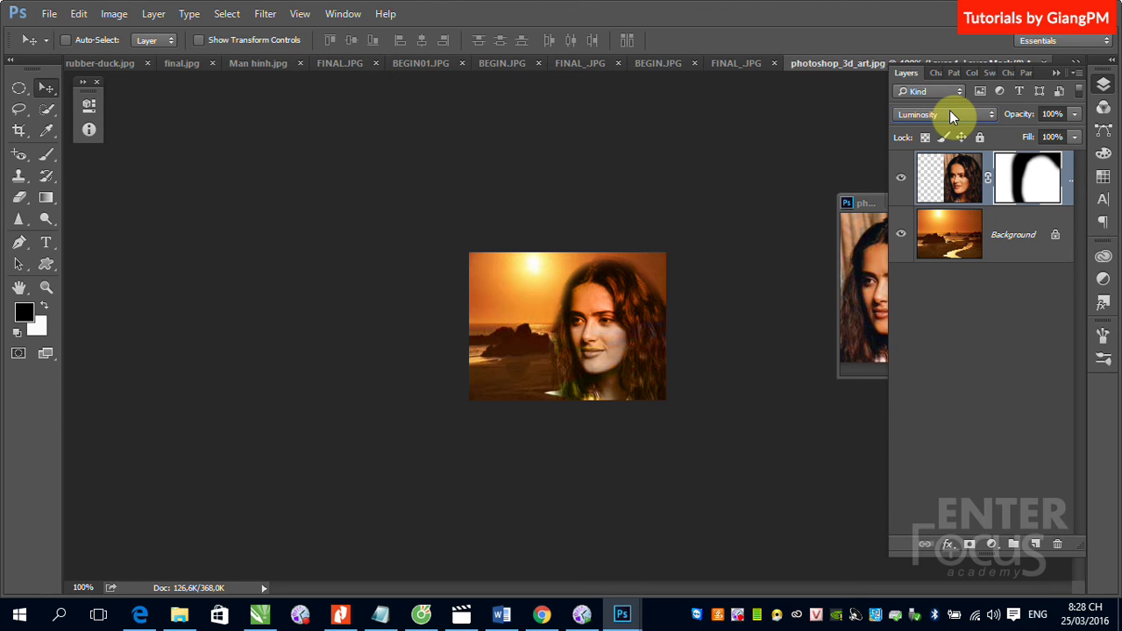
{"action": "key", "text": "Up"}
{"action": "key", "text": "Up"}
{"action": "key", "text": "Up"}
{"action": "key", "text": "Up"}
{"action": "key", "text": "Up"}
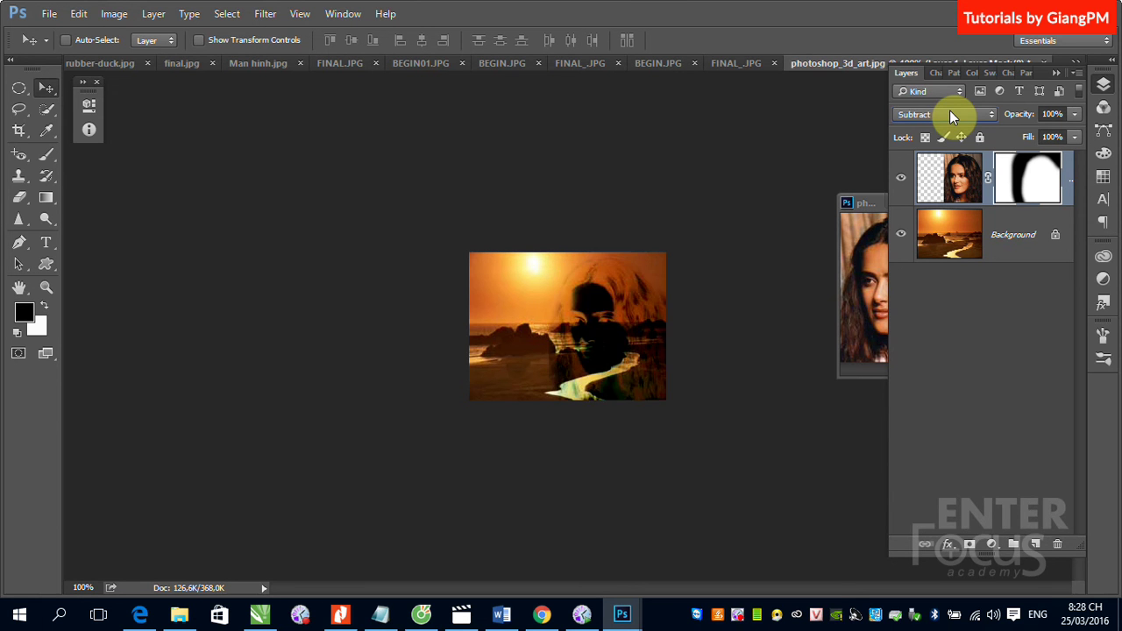
{"action": "key", "text": "Up"}
{"action": "key", "text": "Up"}
{"action": "key", "text": "Up"}
{"action": "key", "text": "Up"}
{"action": "key", "text": "Up"}
{"action": "key", "text": "Up"}
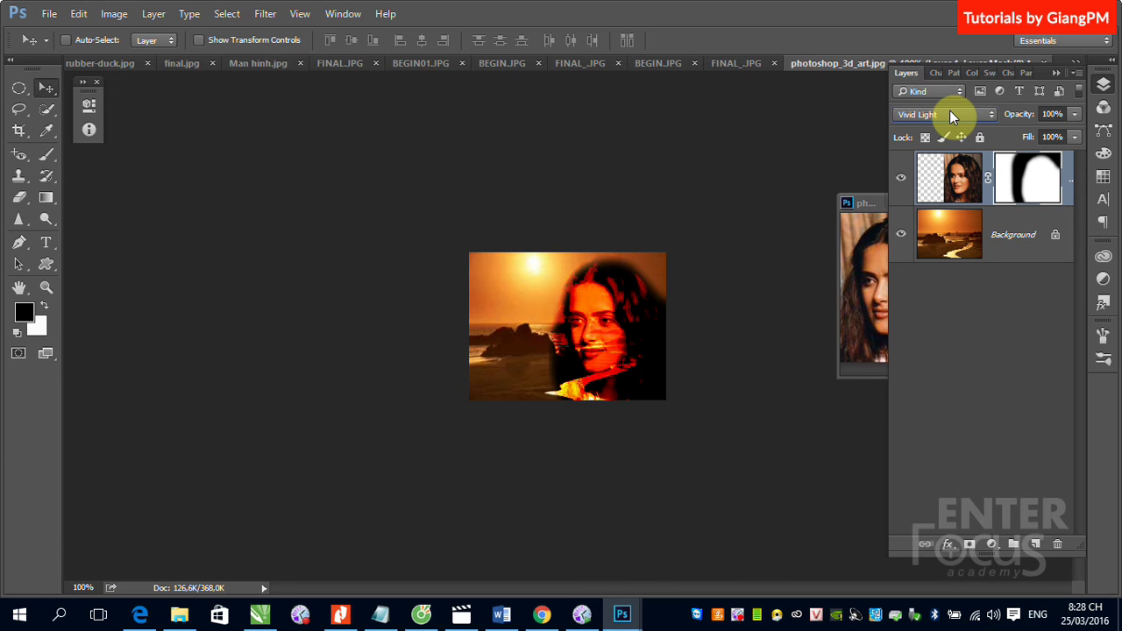
{"action": "key", "text": "Up"}
{"action": "key", "text": "Up"}
{"action": "key", "text": "Up"}
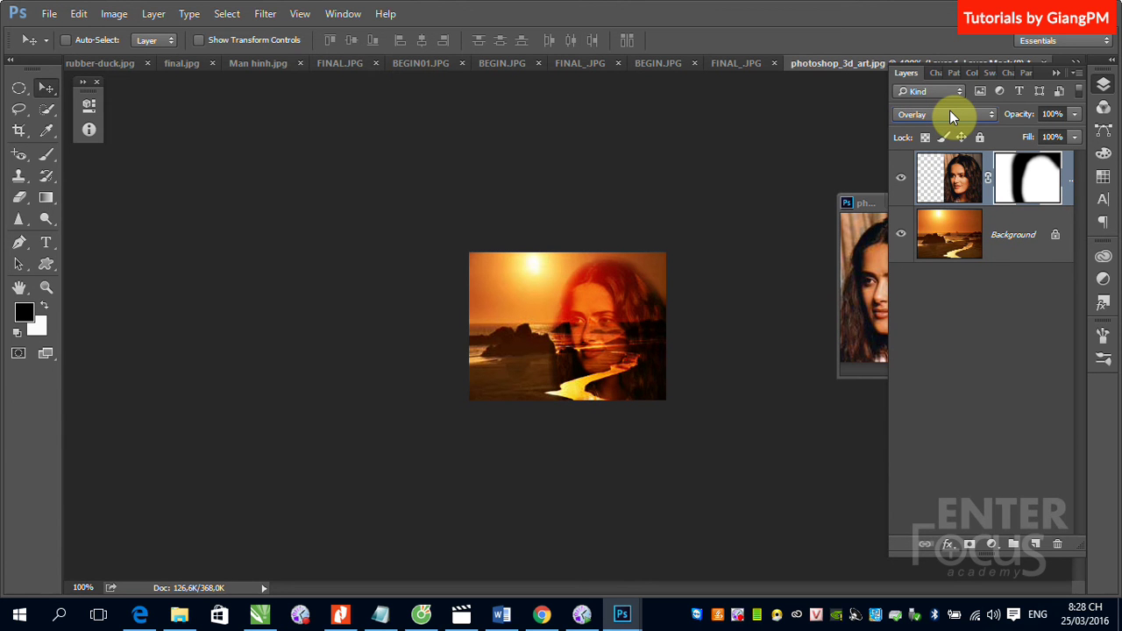